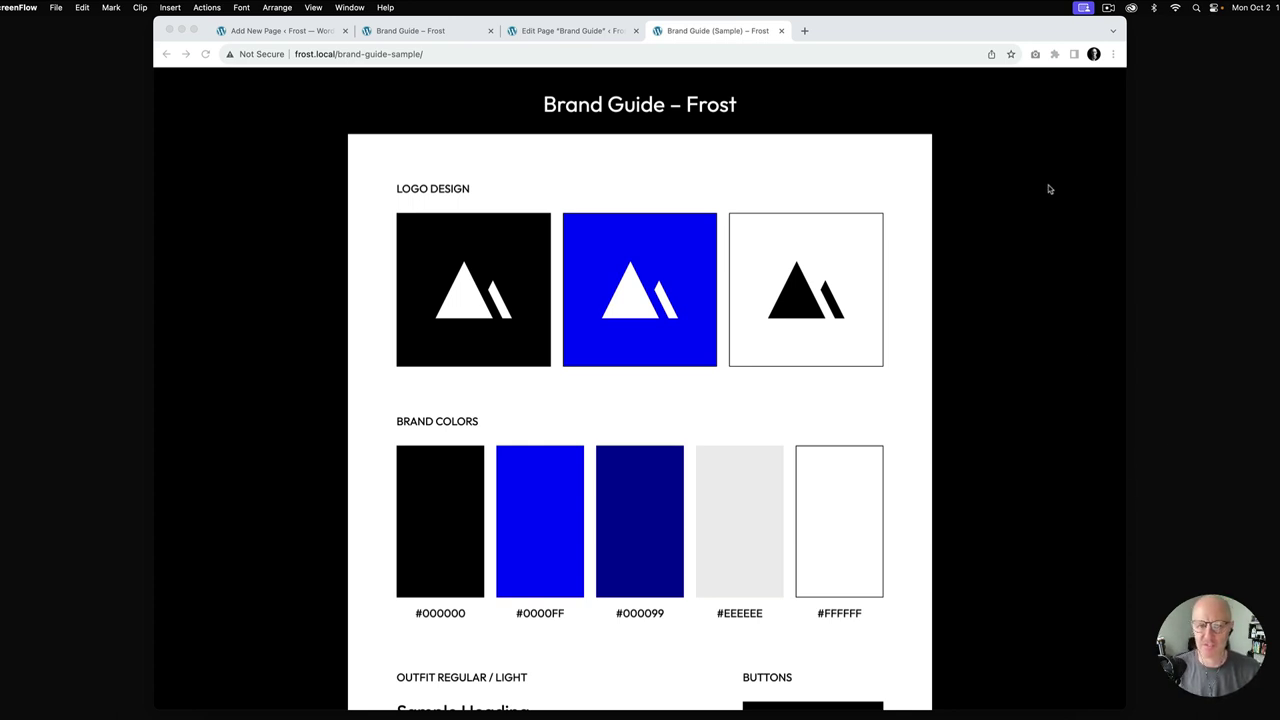
# Review the sample brand guide and the live empty Brand Guide page, then return to the editor
pyautogui.scroll(-5, 1043, 190)
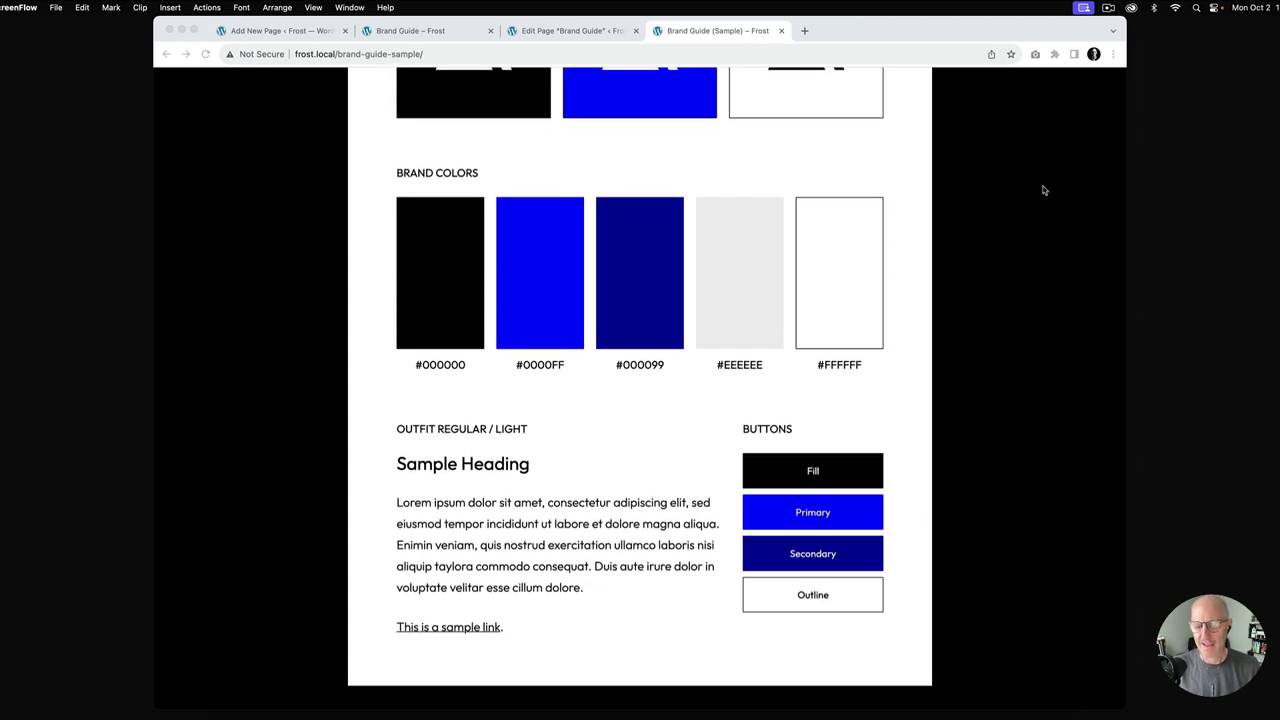
pyautogui.scroll(6, 1043, 190)
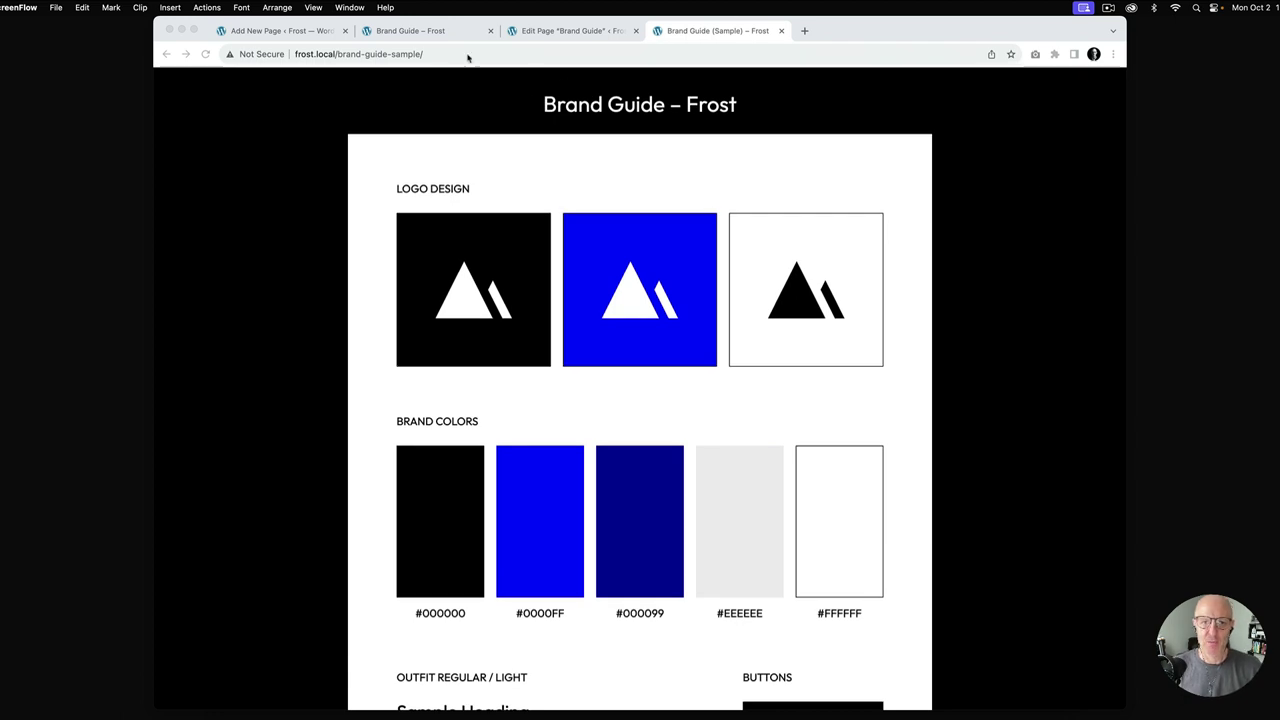
pyautogui.click(444, 31)
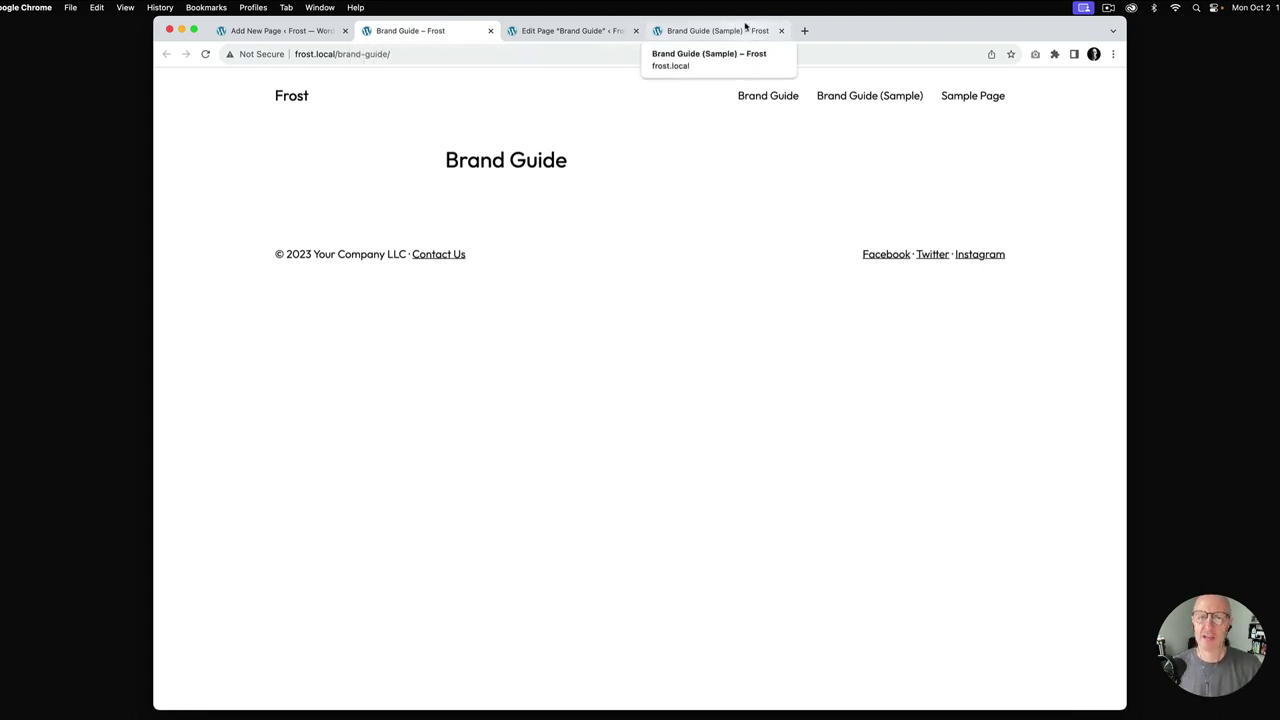
pyautogui.click(300, 32)
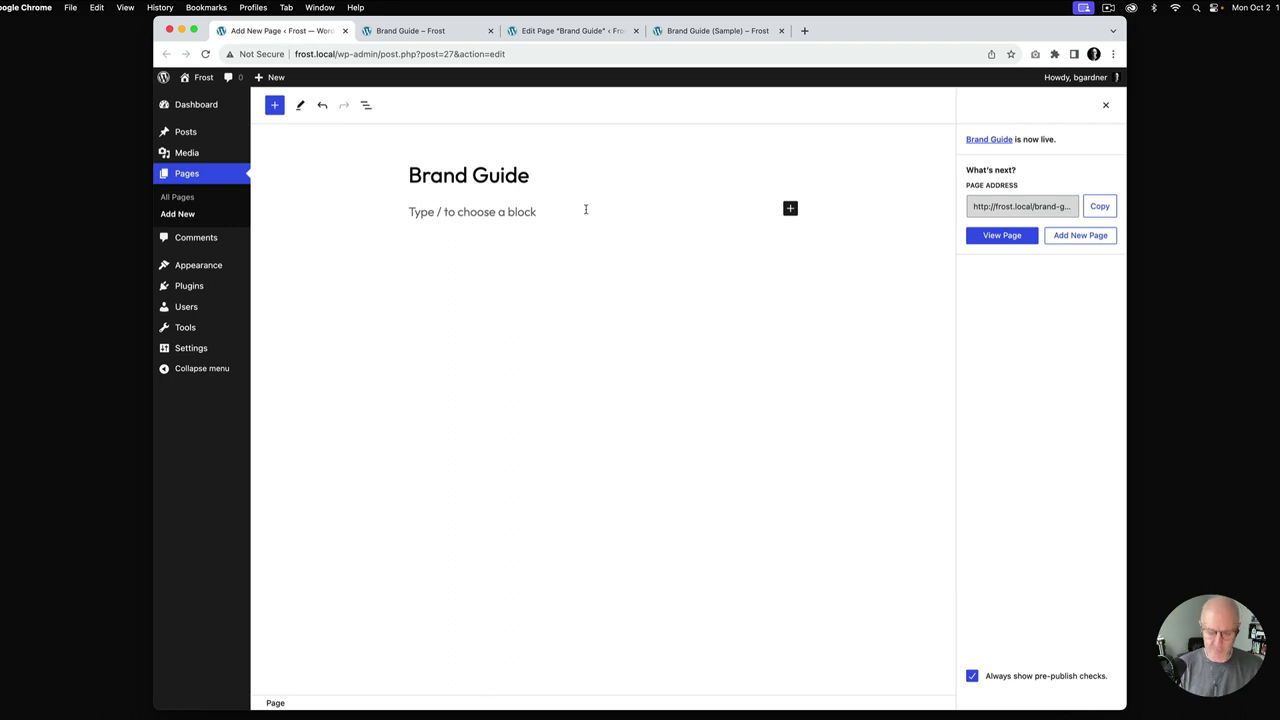
# Insert a stacked Group block below the title using /group and set it to Full width
pyautogui.click(483, 211)
pyautogui.write('/gr')
pyautogui.click(486, 240)
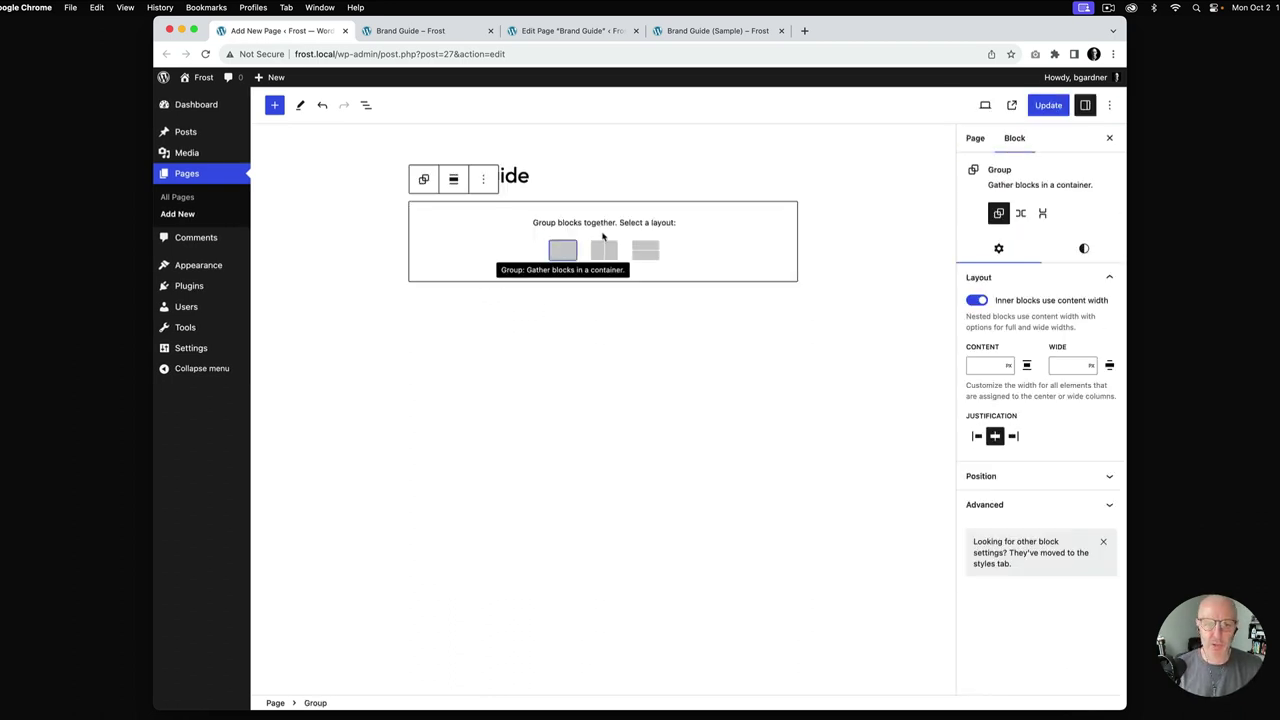
pyautogui.click(562, 251)
pyautogui.click(454, 183)
pyautogui.click(492, 268)
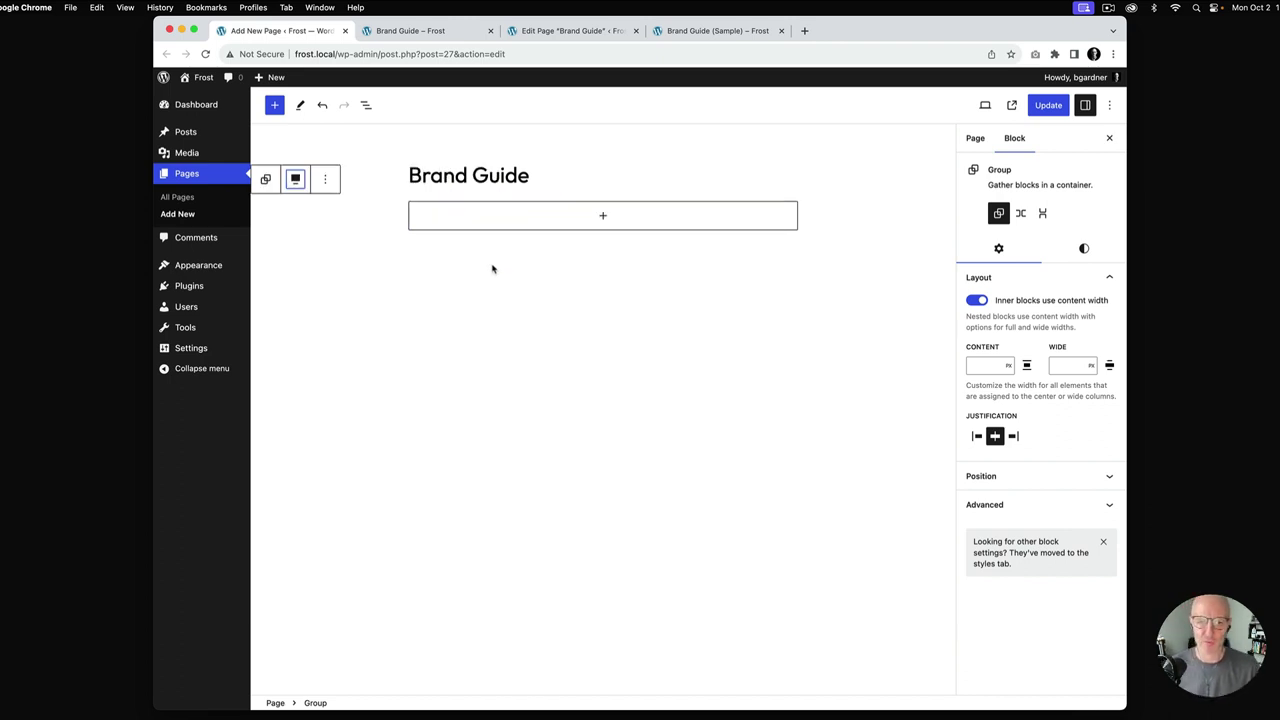
# Give the group a black background
pyautogui.click(1083, 252)
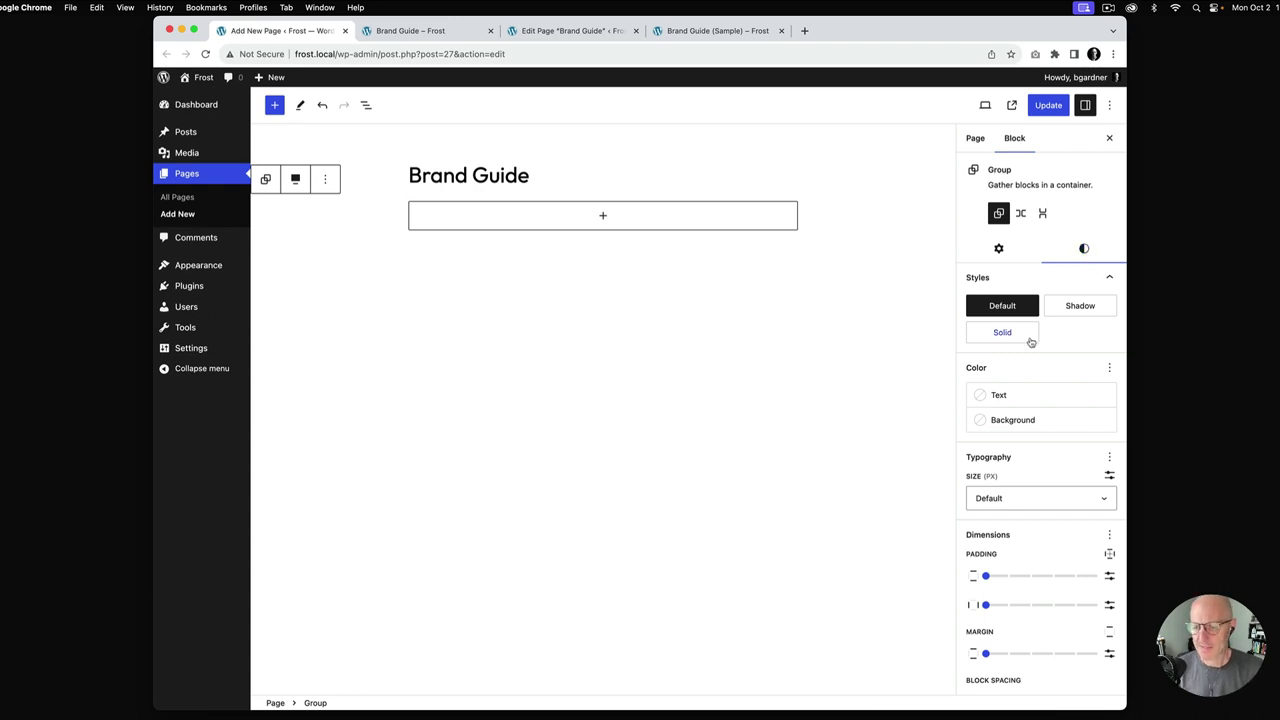
pyautogui.click(1013, 420)
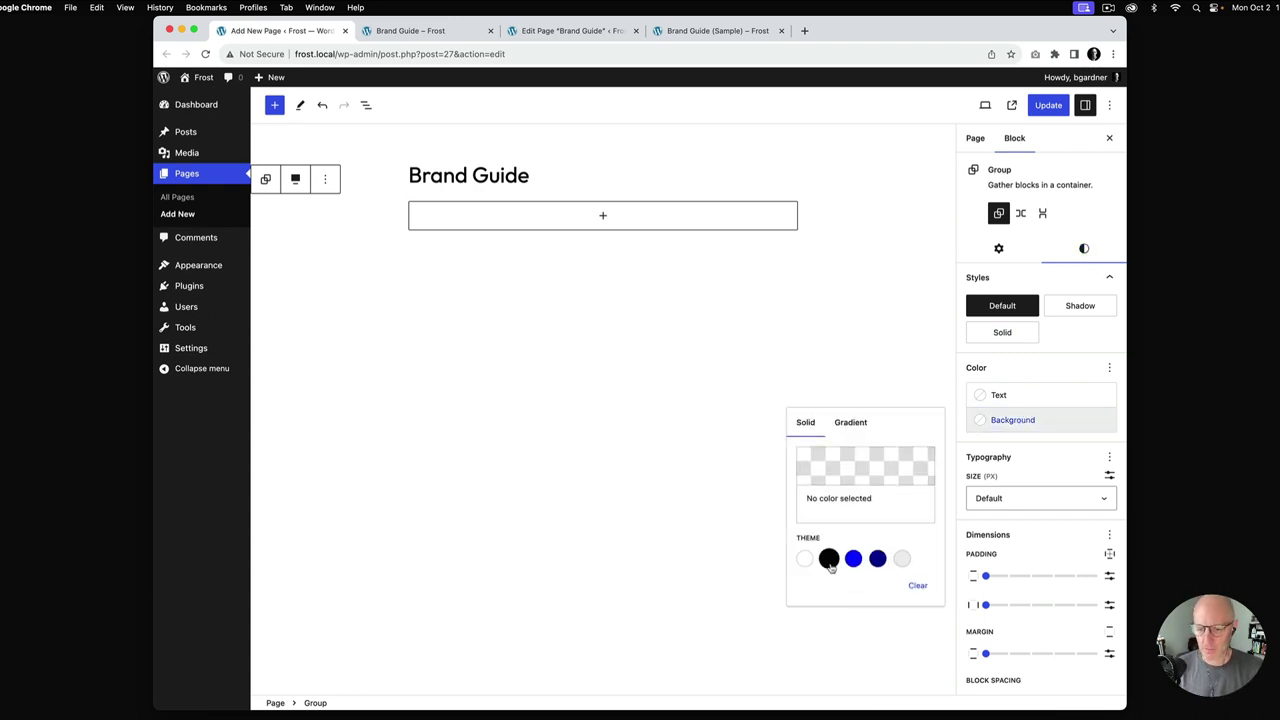
pyautogui.click(828, 558)
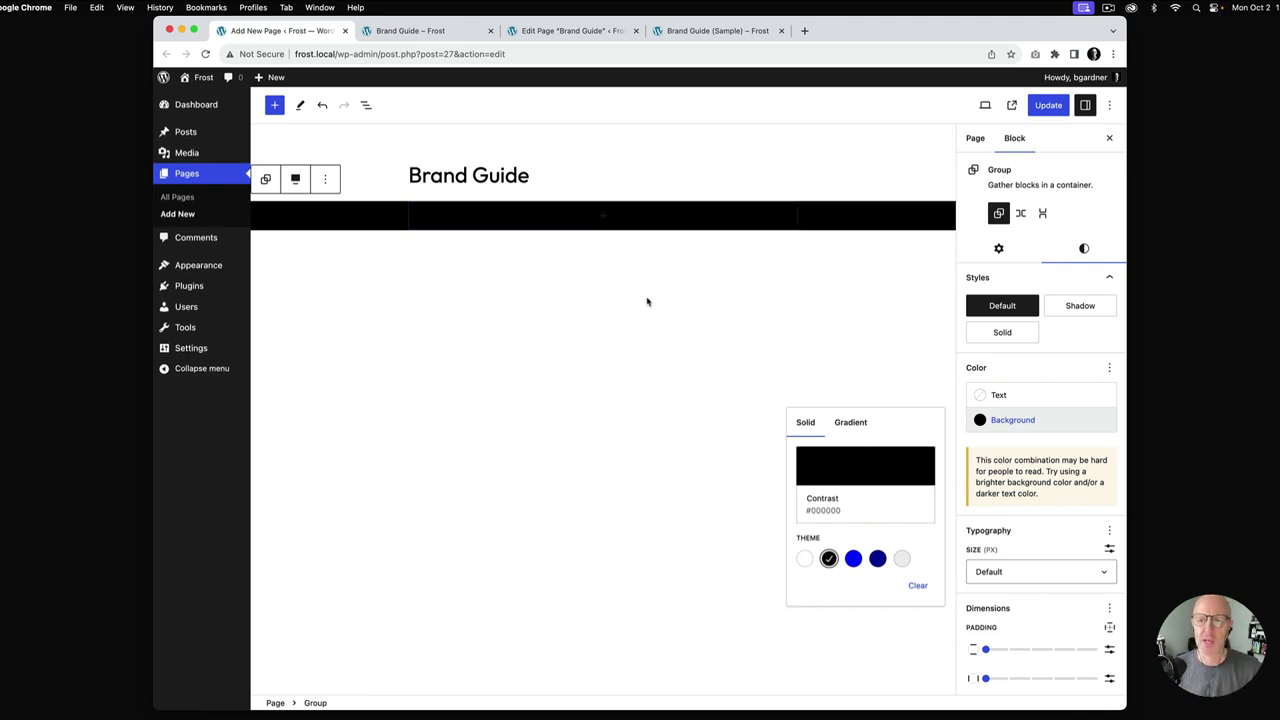
pyautogui.click(976, 140)
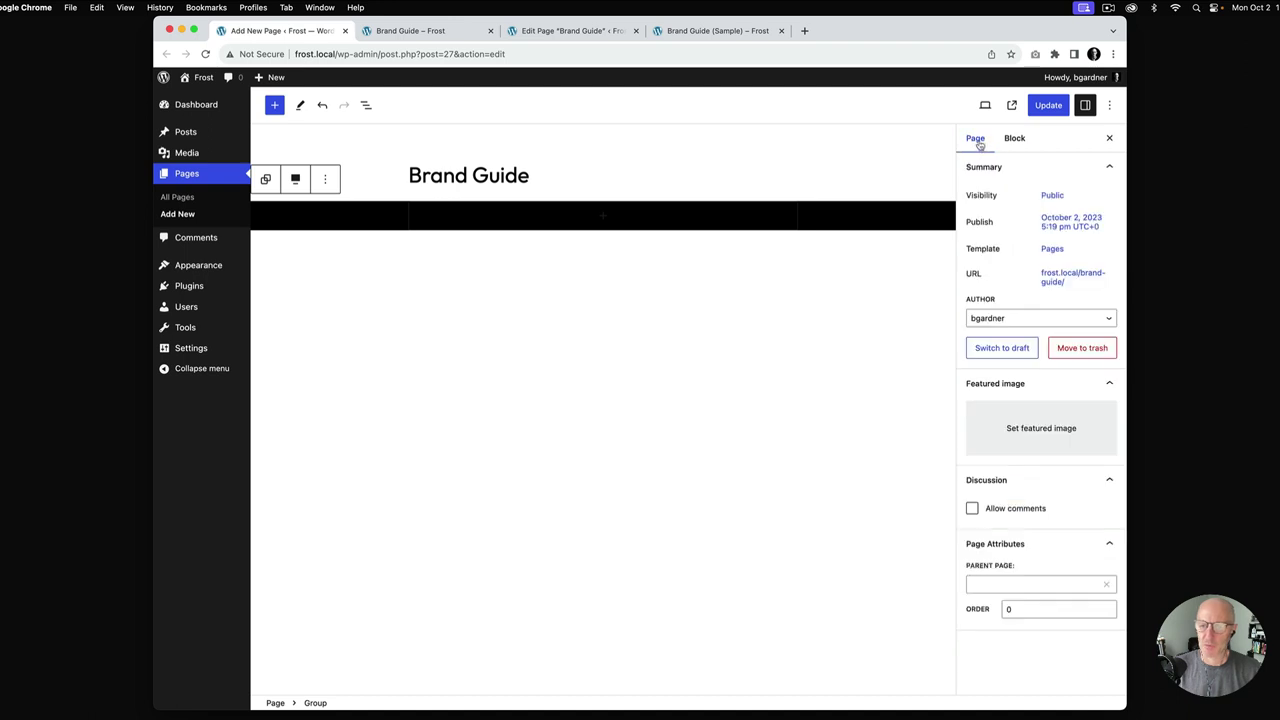
# Switch the Brand Guide page to the Blank template and update it
pyautogui.click(1052, 249)
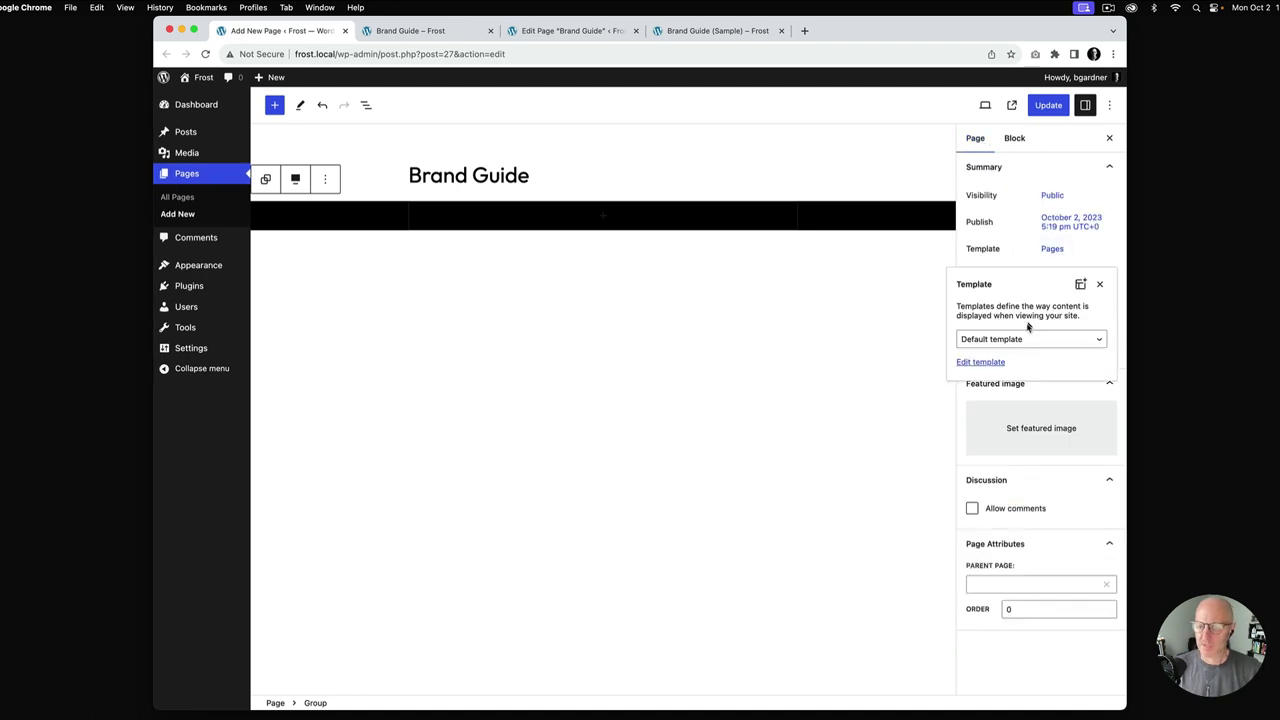
pyautogui.click(1026, 344)
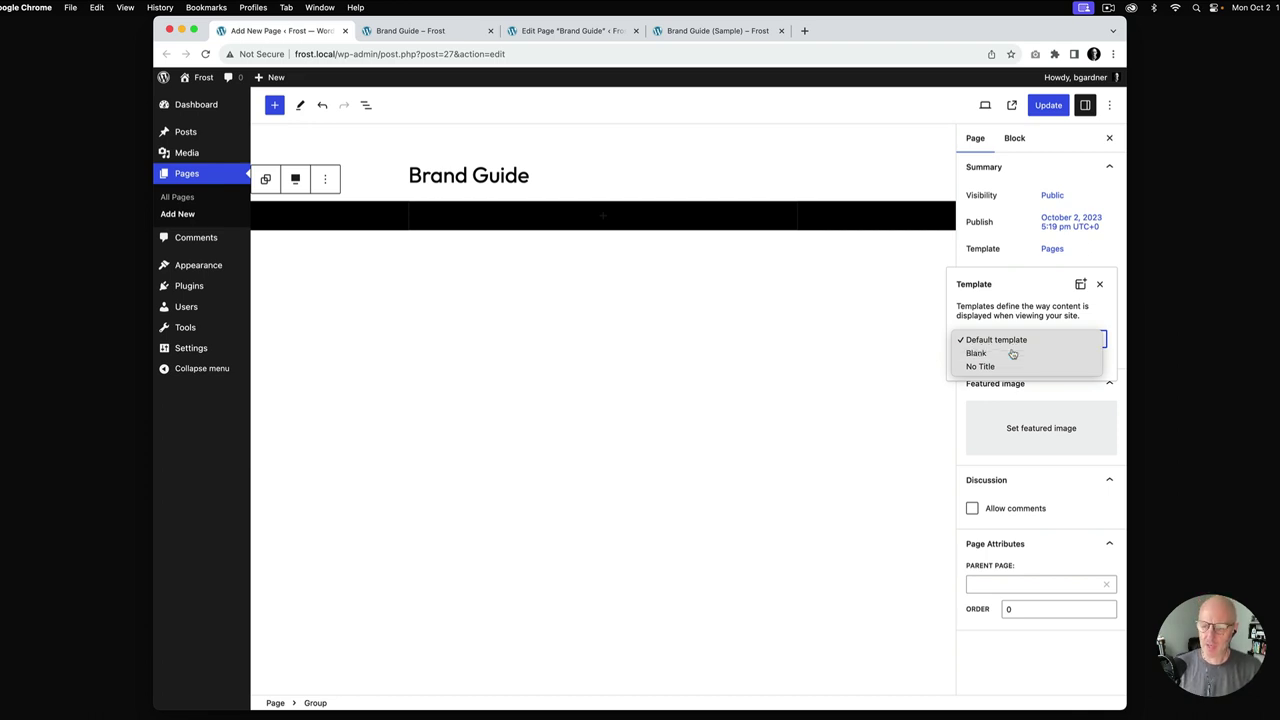
pyautogui.click(1010, 354)
pyautogui.click(1038, 108)
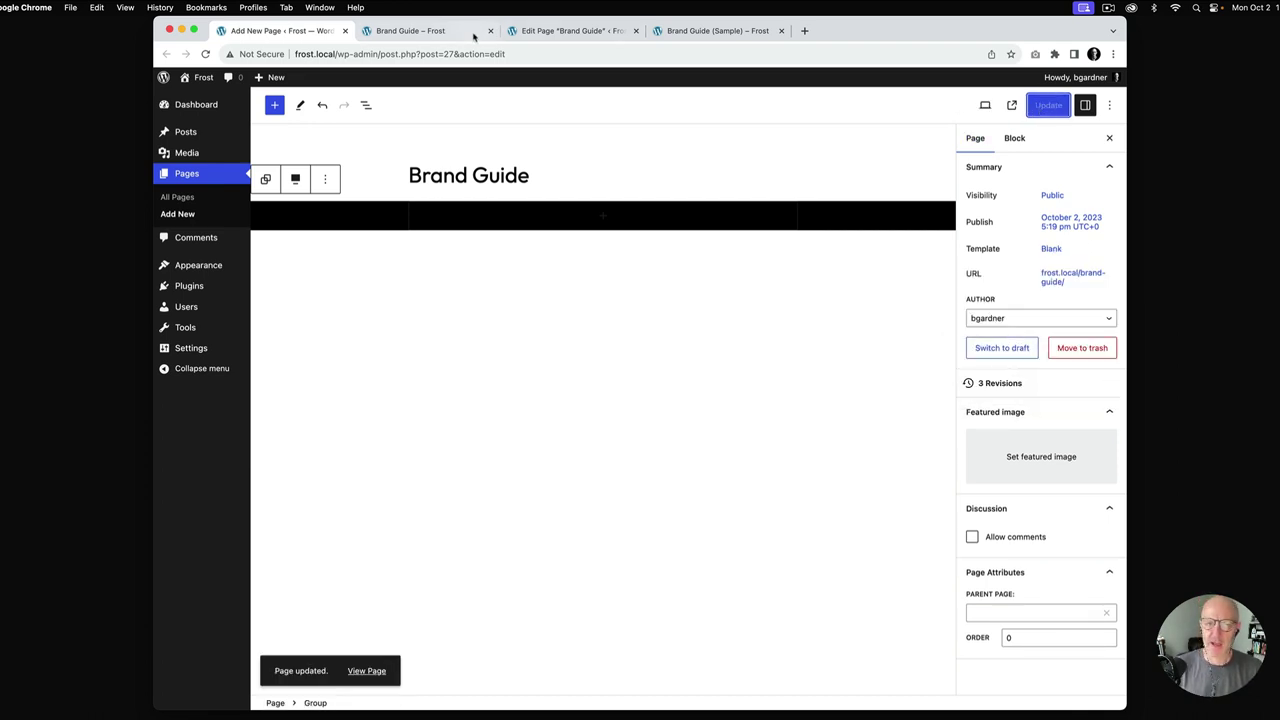
# Reload the live page to confirm the Blank template, then return to the editor
pyautogui.click(428, 32)
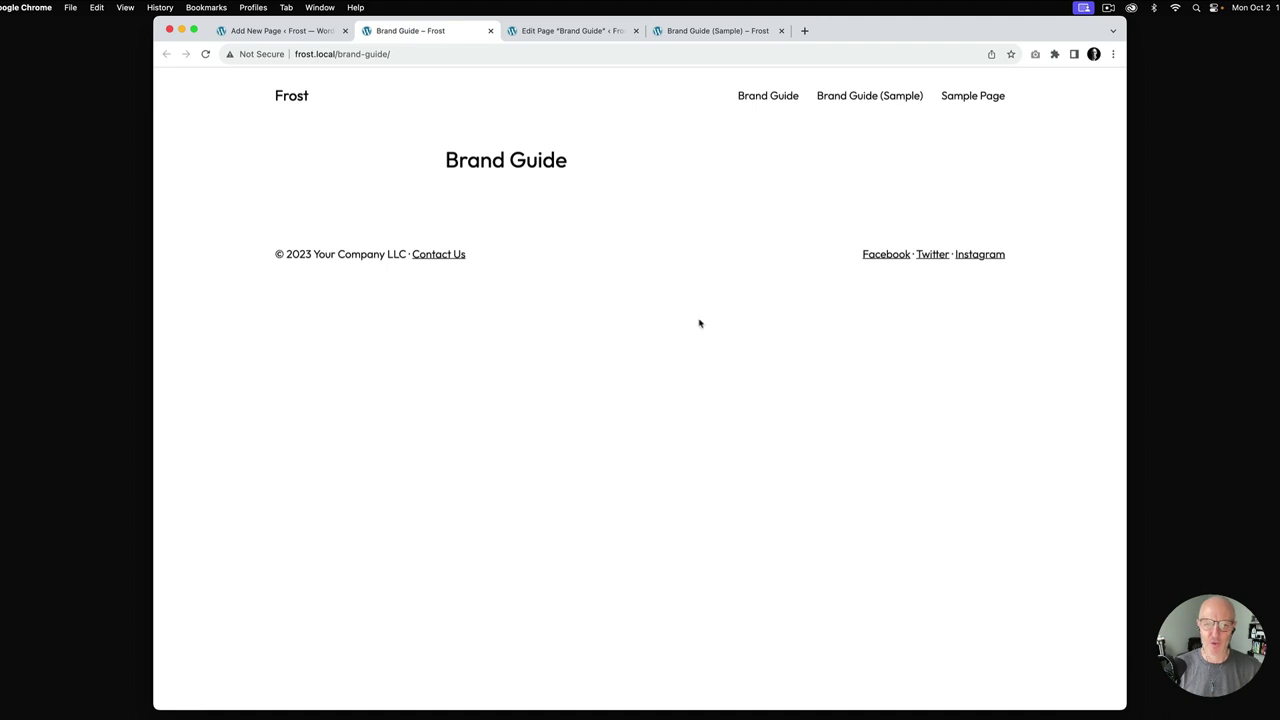
pyautogui.press('super+r')
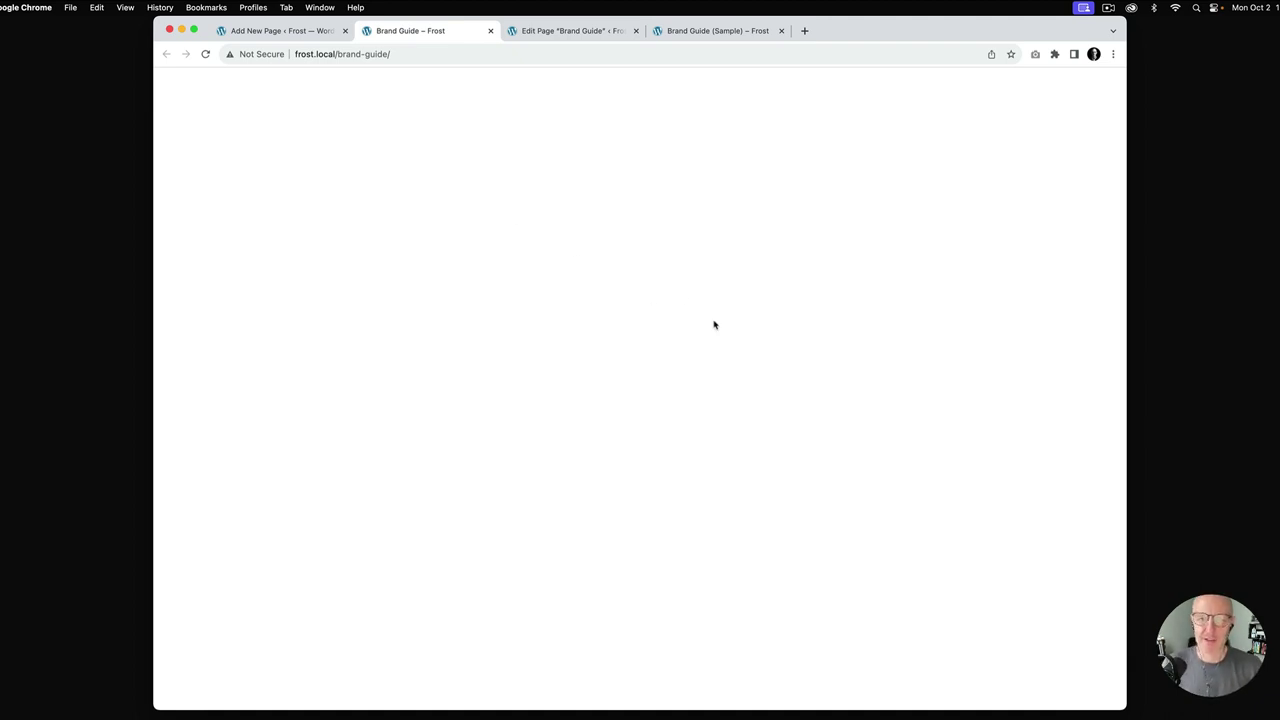
pyautogui.click(316, 33)
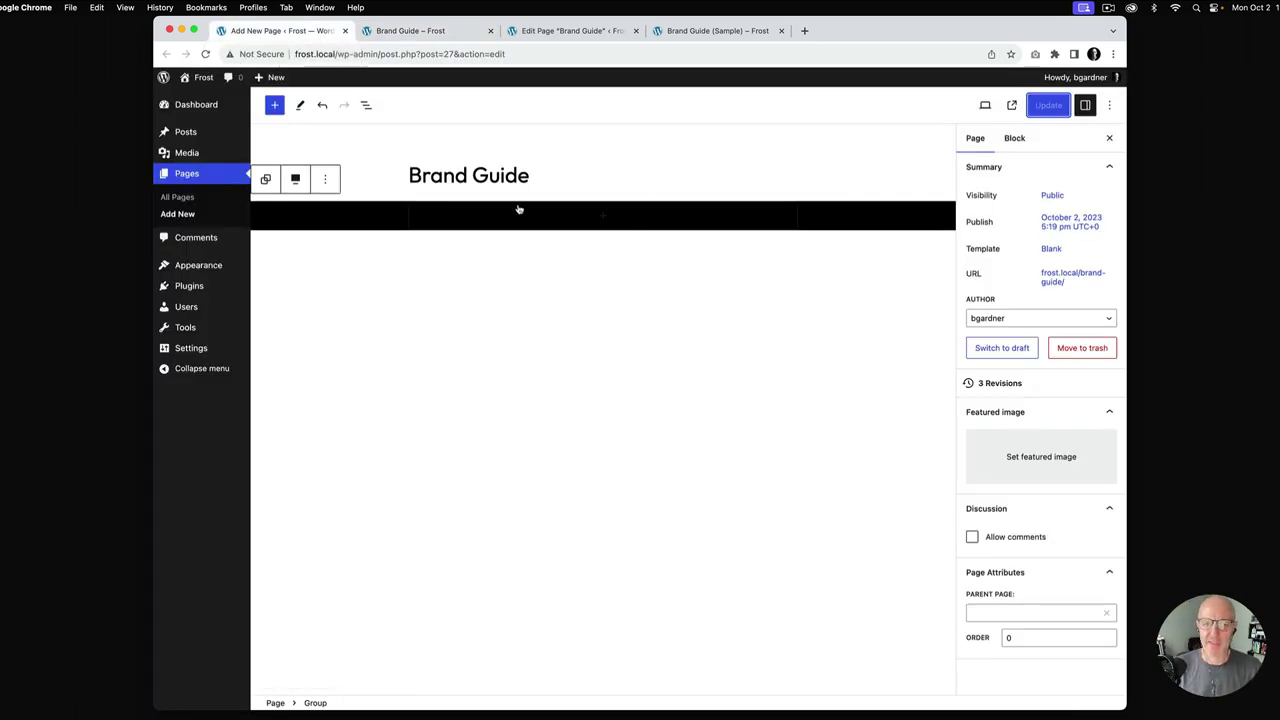
# Copy the 'Brand Guide – Frost' title from the sample into a heading inside the black group
pyautogui.click(740, 33)
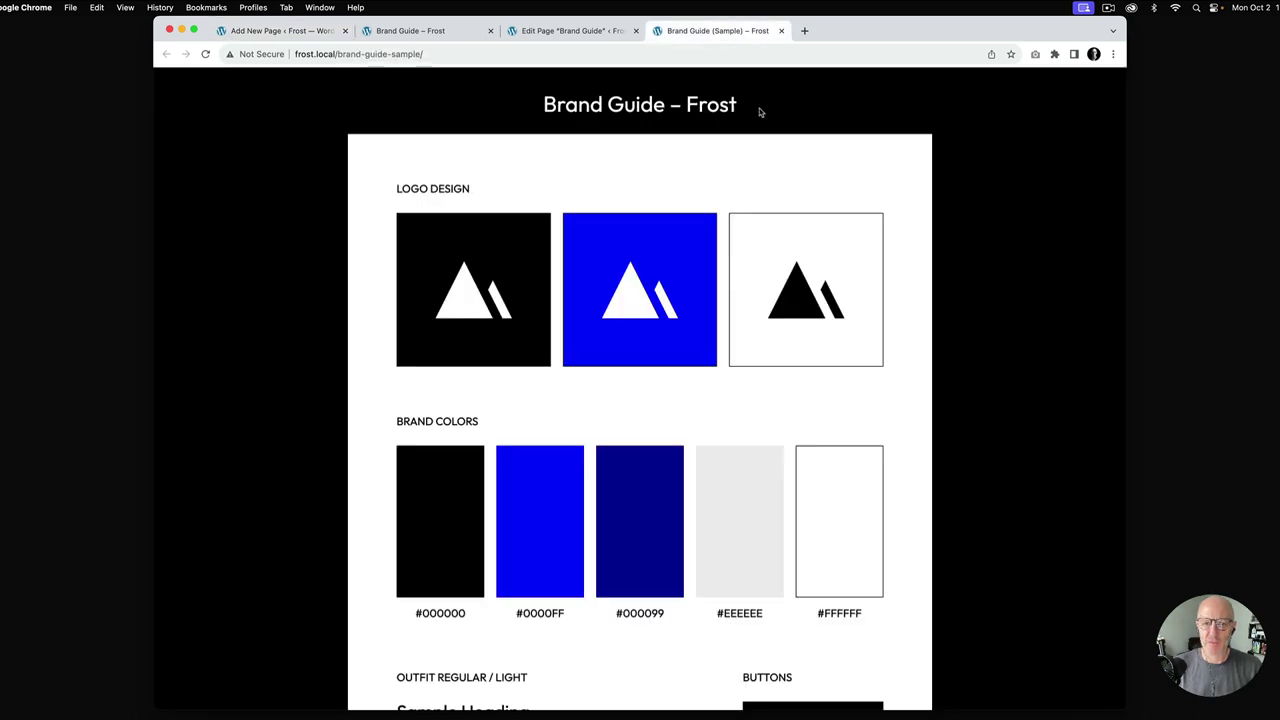
pyautogui.doubleClick(694, 106)
pyautogui.click(692, 105)
pyautogui.tripleClick(694, 106)
pyautogui.press('super+c')
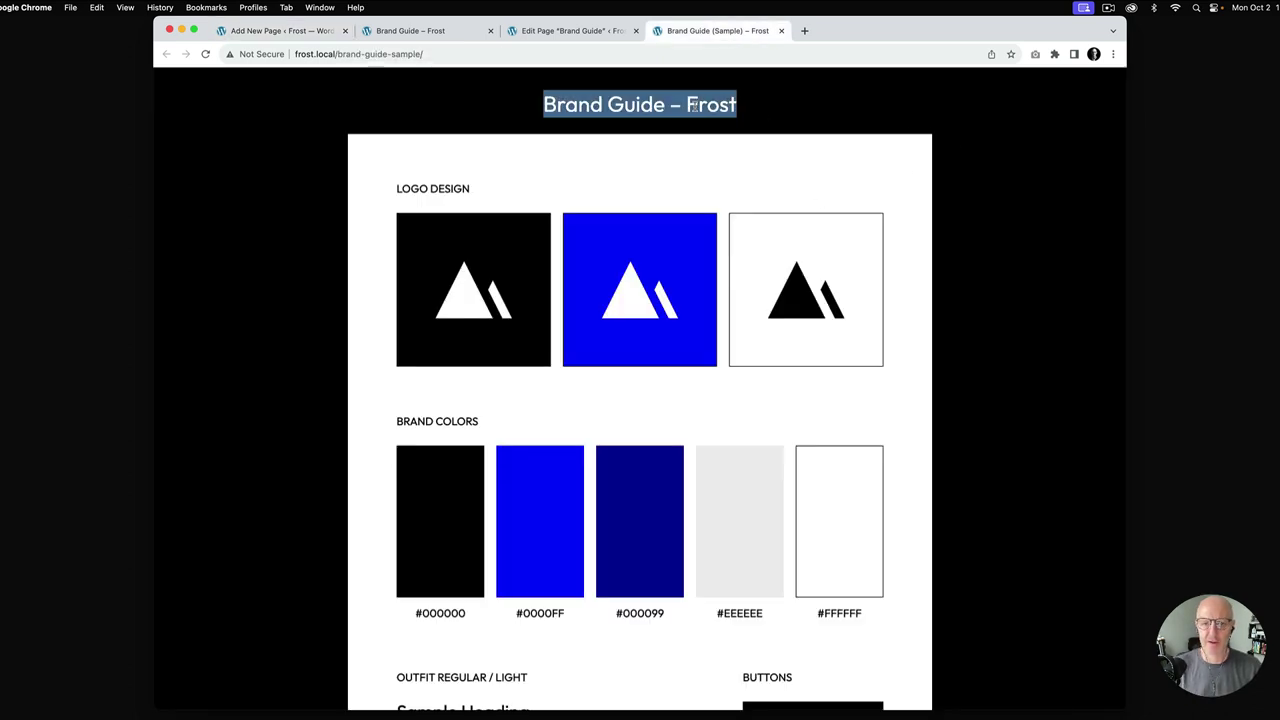
pyautogui.click(268, 31)
pyautogui.click(565, 215)
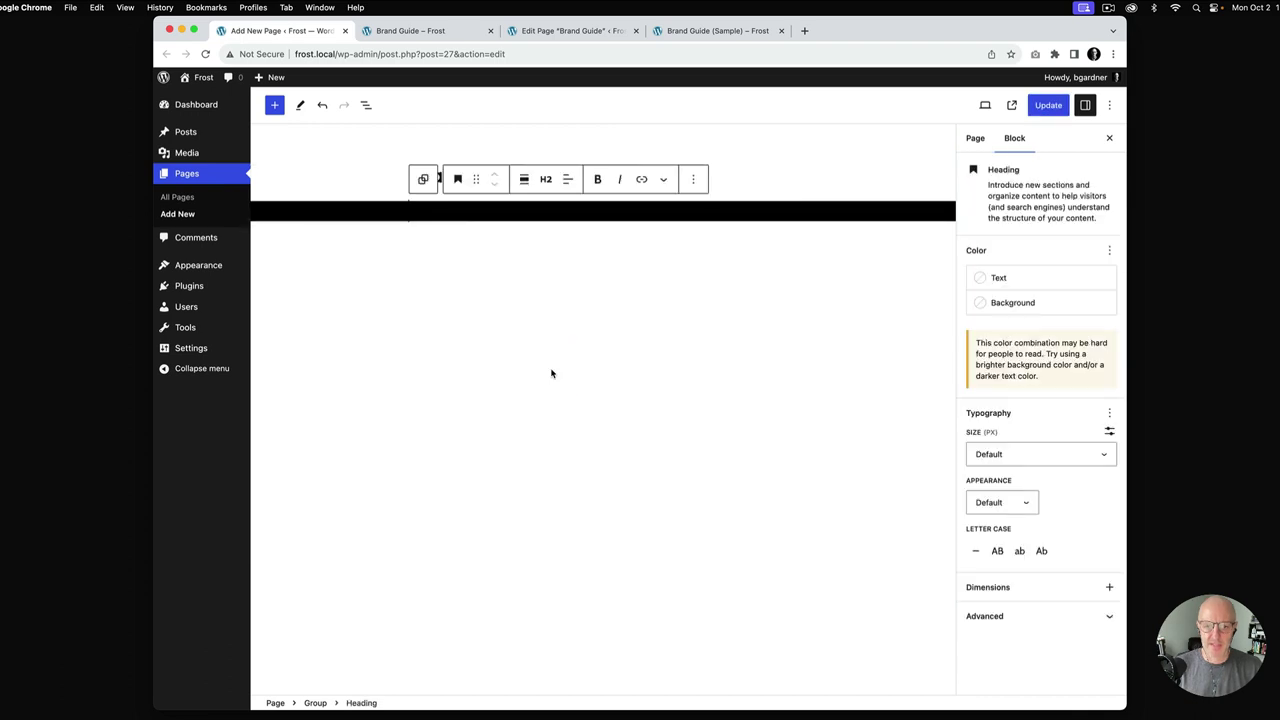
pyautogui.press('super+v')
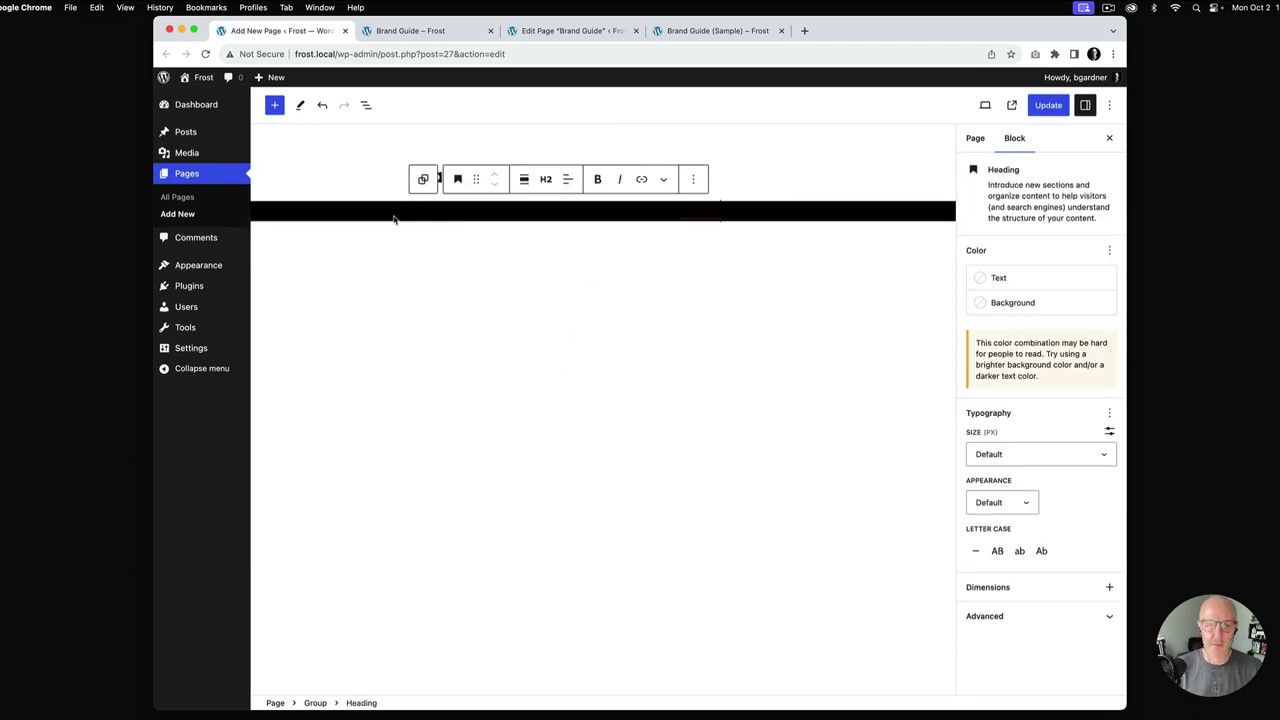
pyautogui.tripleClick(546, 206)
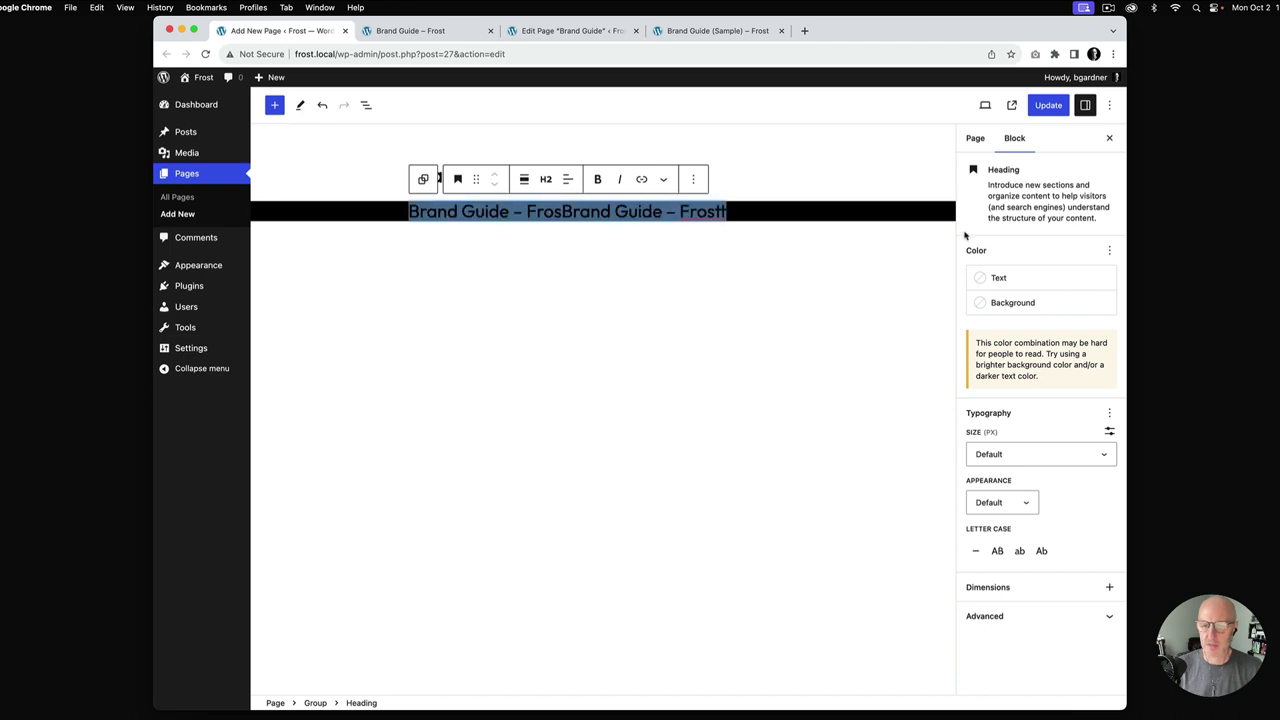
pyautogui.press('super+x')
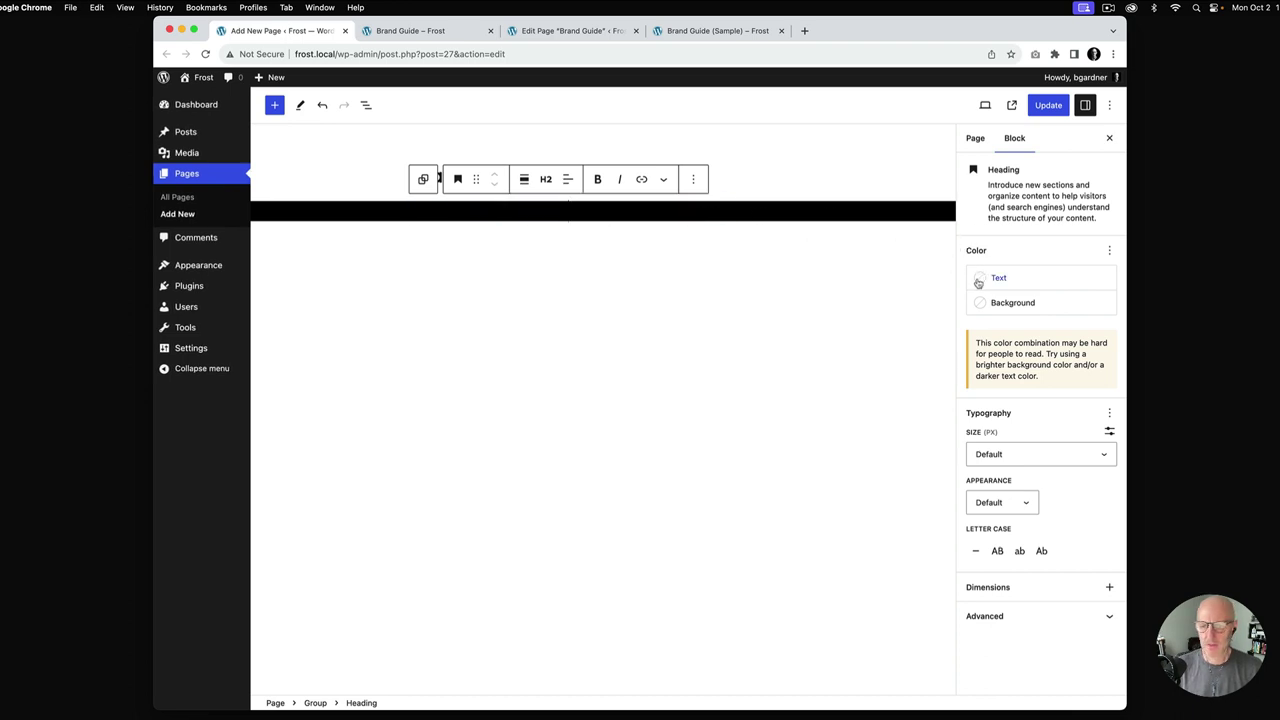
# Make the heading text white and centre it
pyautogui.click(996, 278)
pyautogui.click(805, 387)
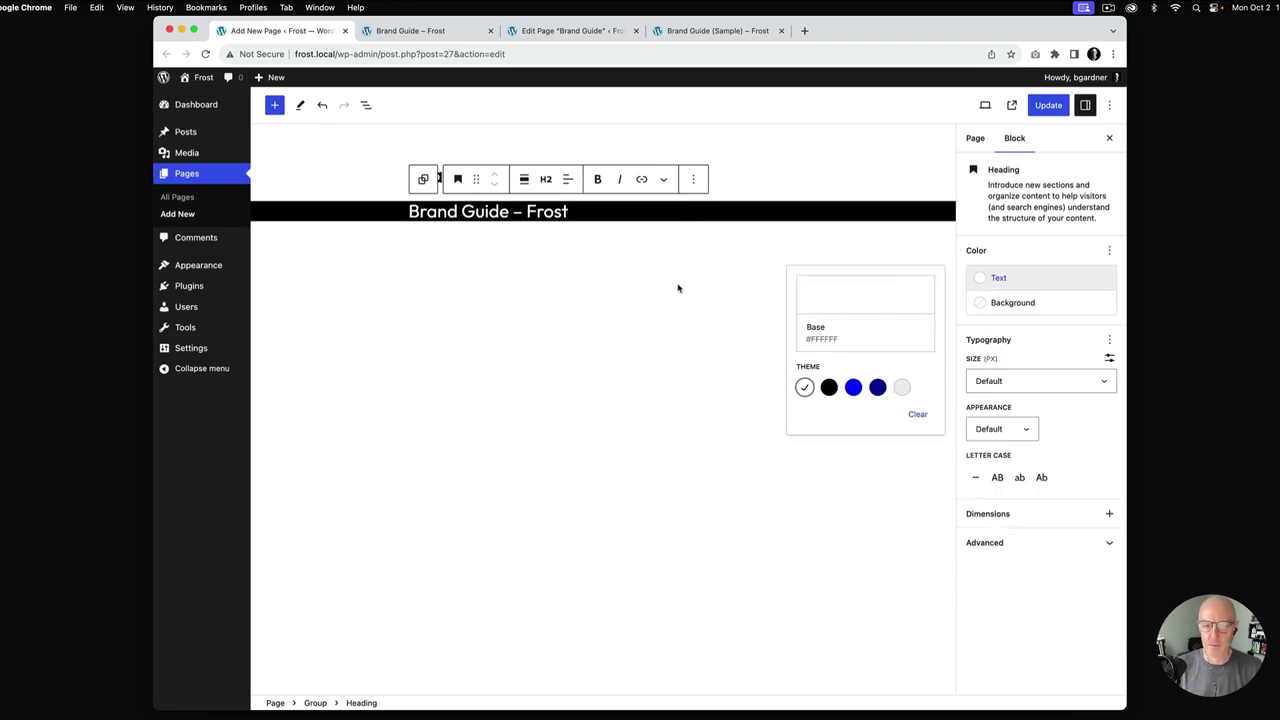
pyautogui.click(630, 212)
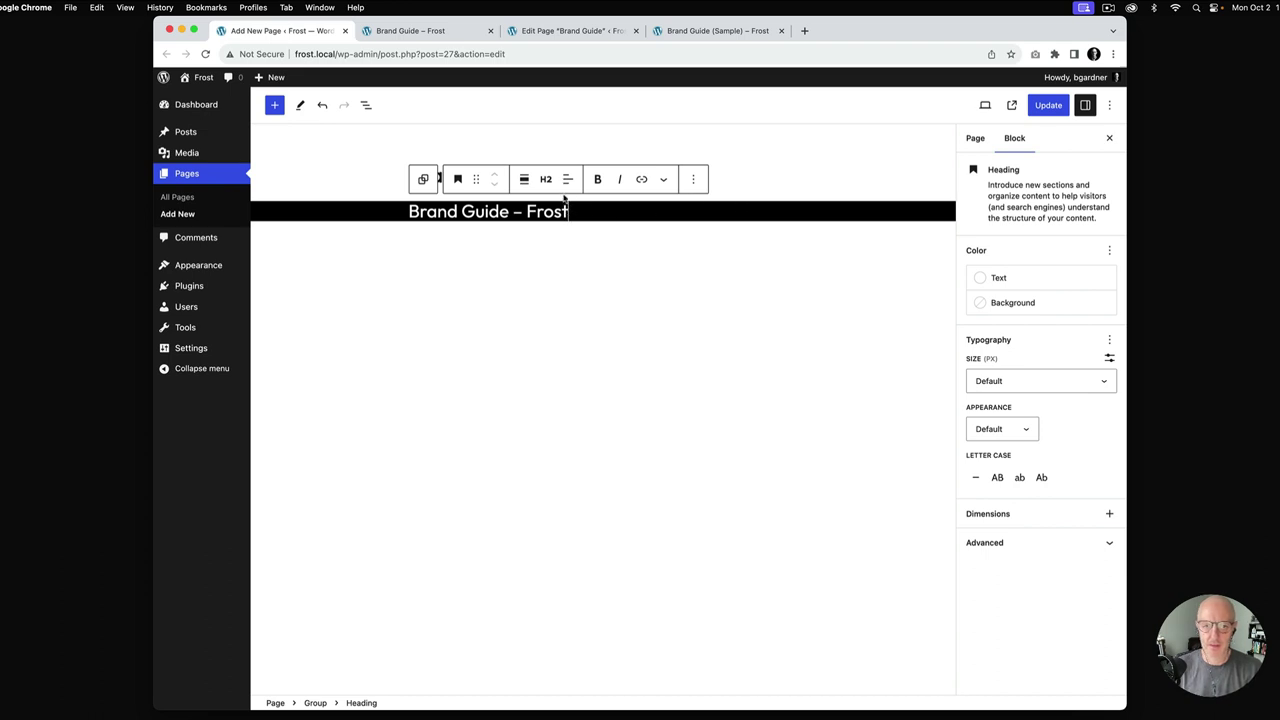
pyautogui.click(567, 182)
pyautogui.click(614, 242)
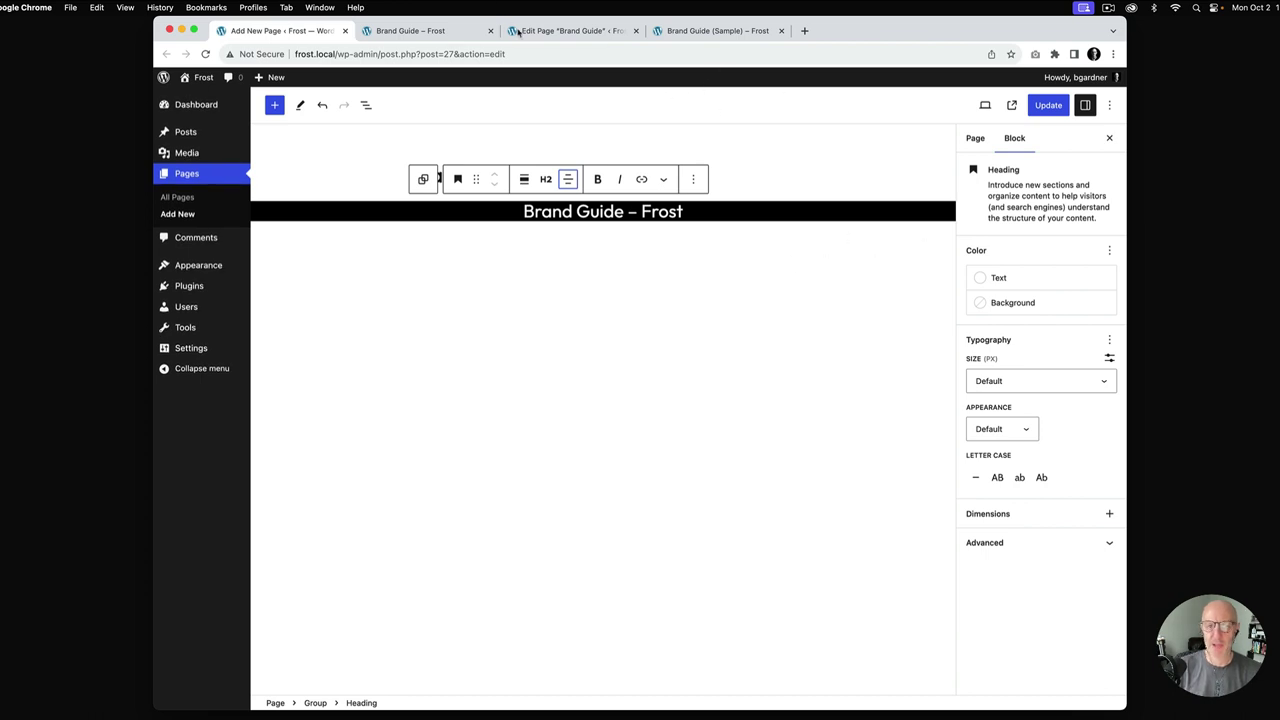
# Add Small vertical padding to the black banner group, checking against the sample
pyautogui.click(718, 31)
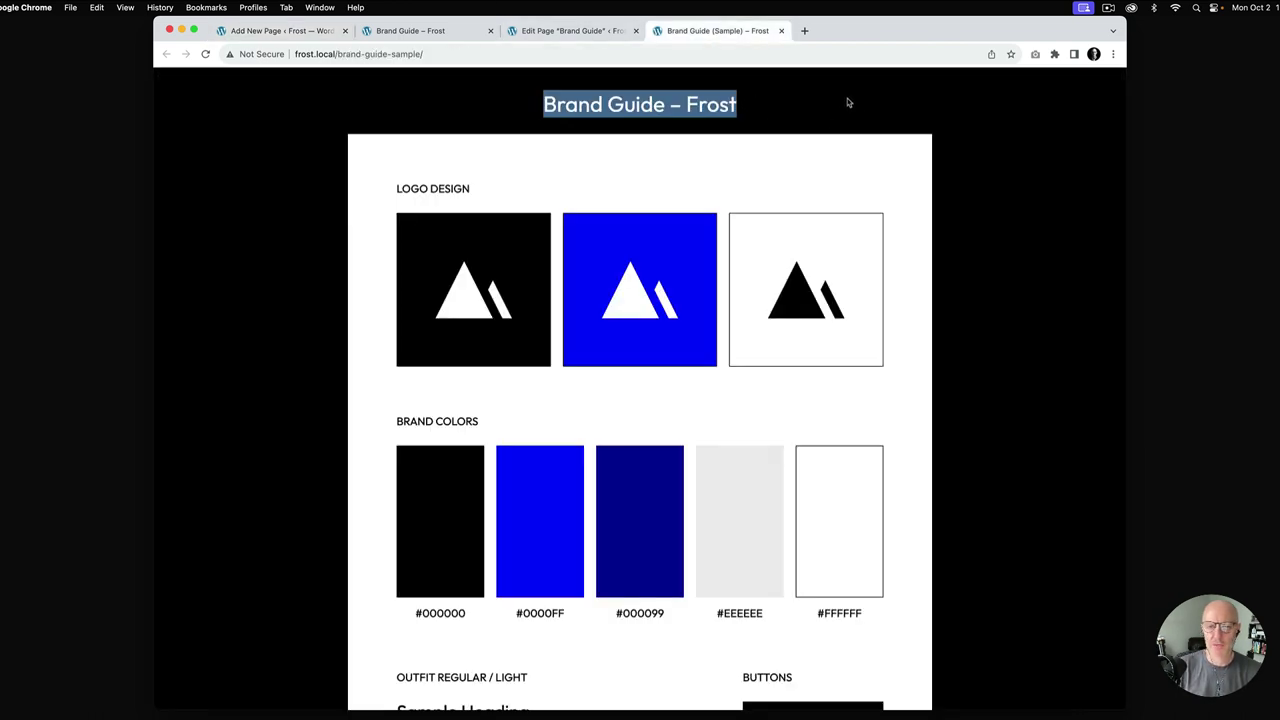
pyautogui.scroll(-5, 567, 227)
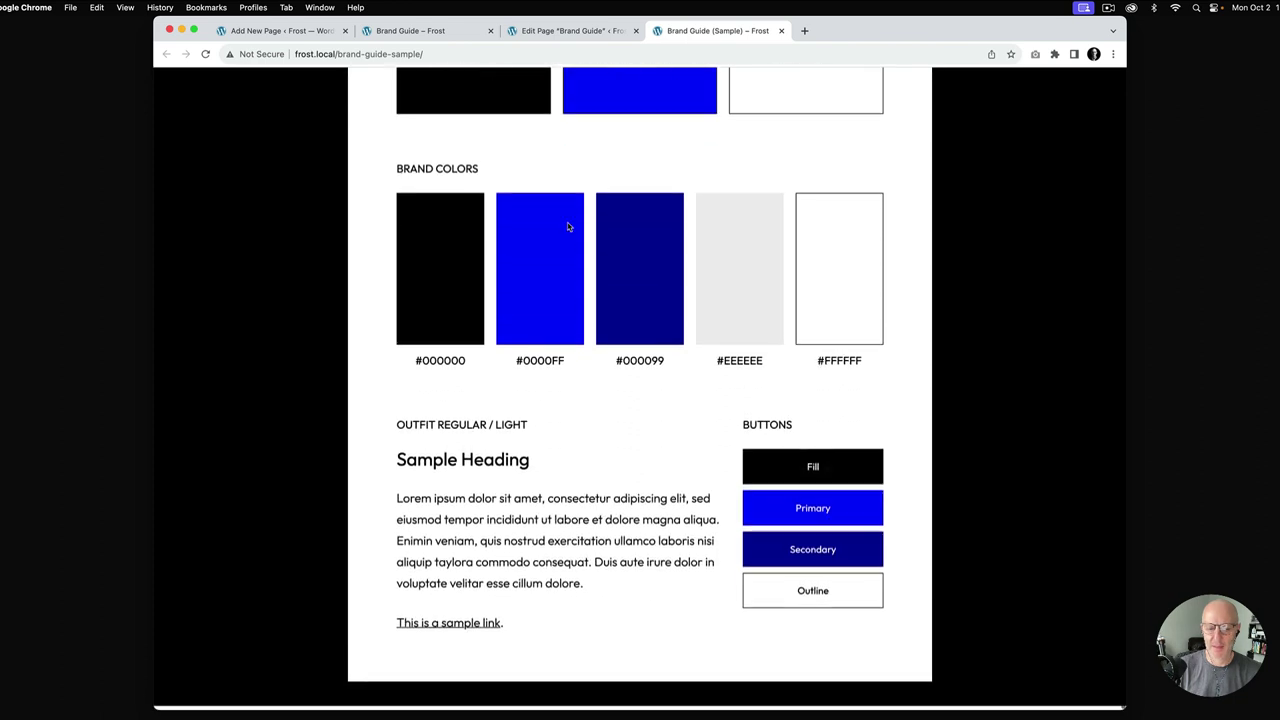
pyautogui.scroll(6, 567, 227)
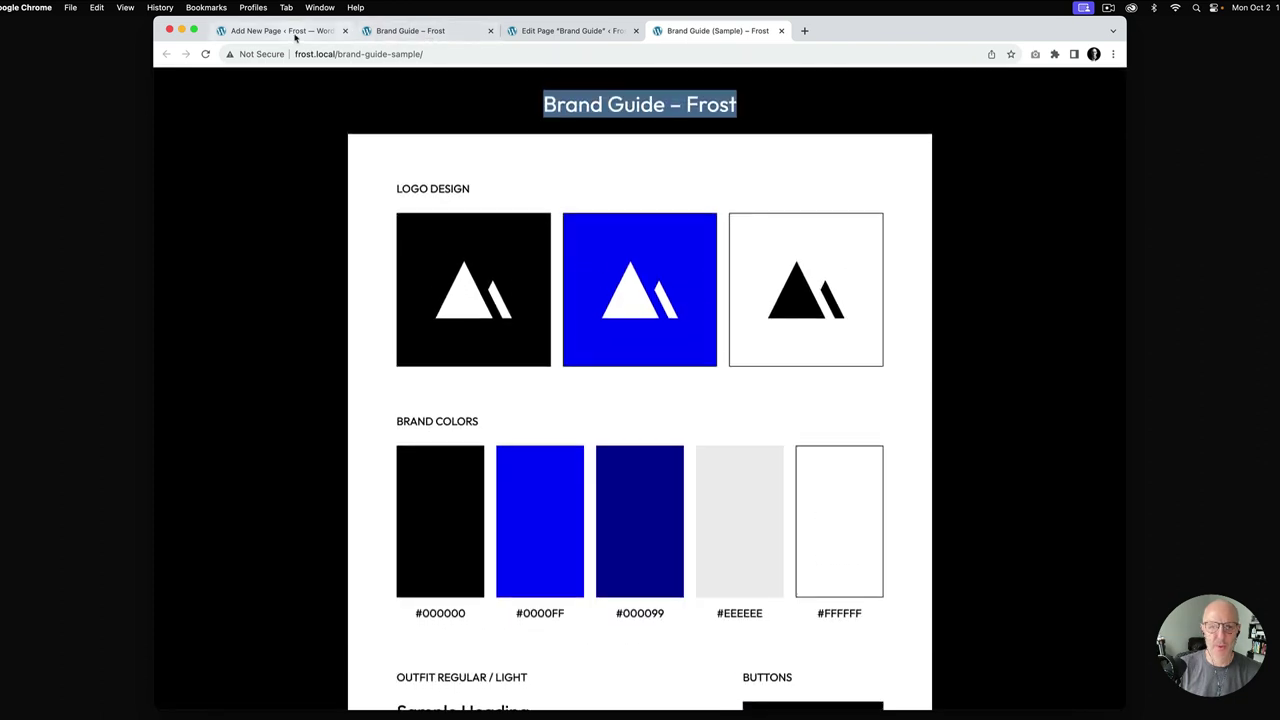
pyautogui.click(280, 31)
pyautogui.click(323, 214)
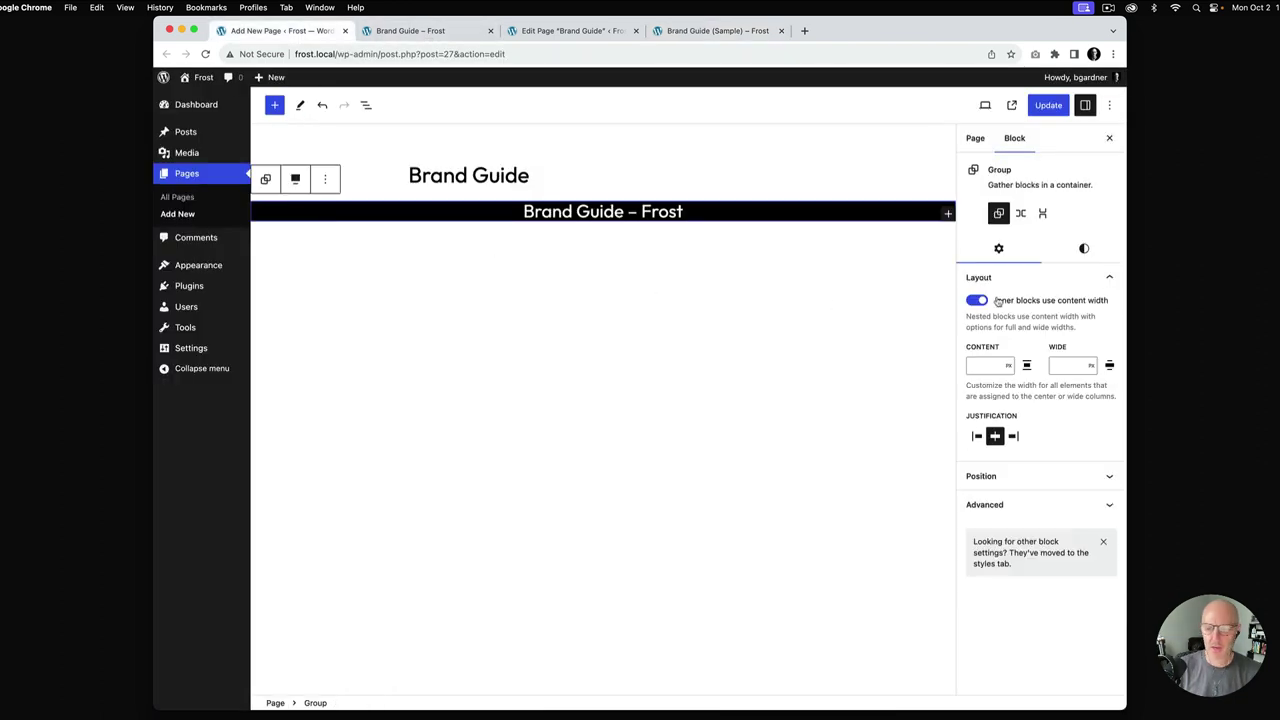
pyautogui.click(1085, 249)
pyautogui.scroll(-5, 1030, 500)
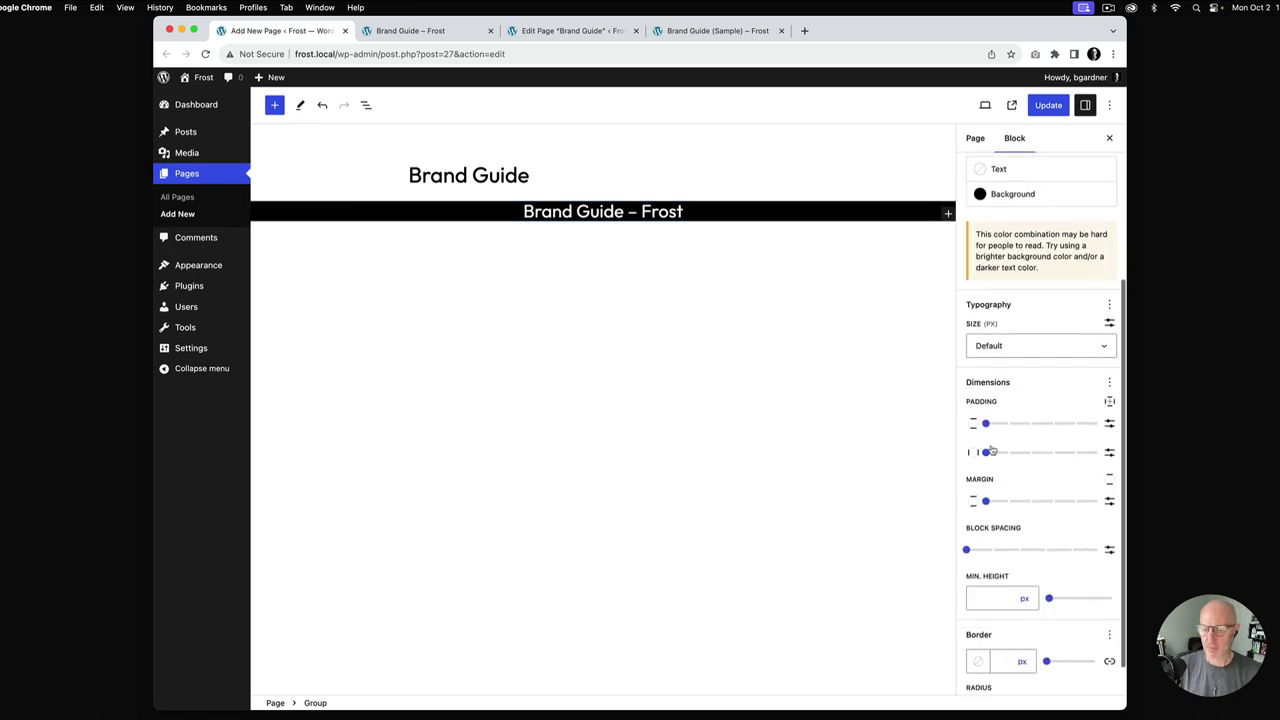
pyautogui.moveTo(986, 425); pyautogui.dragTo(1030, 425)
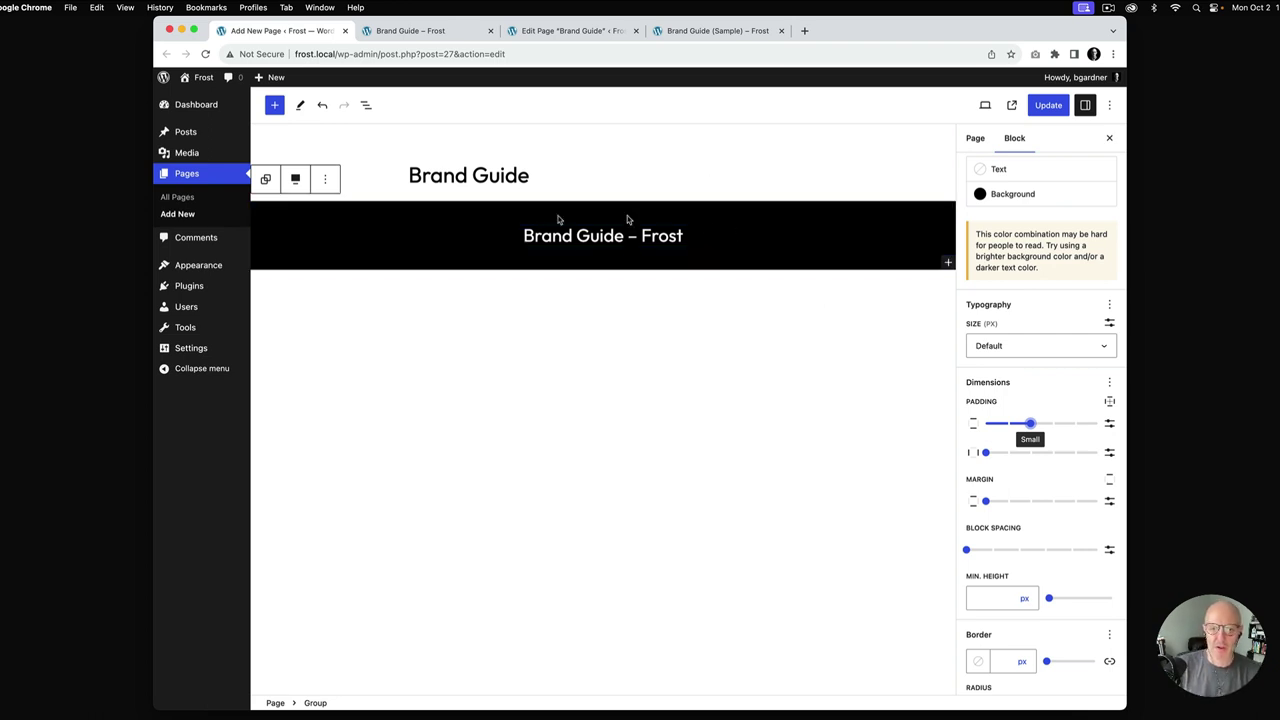
pyautogui.click(716, 33)
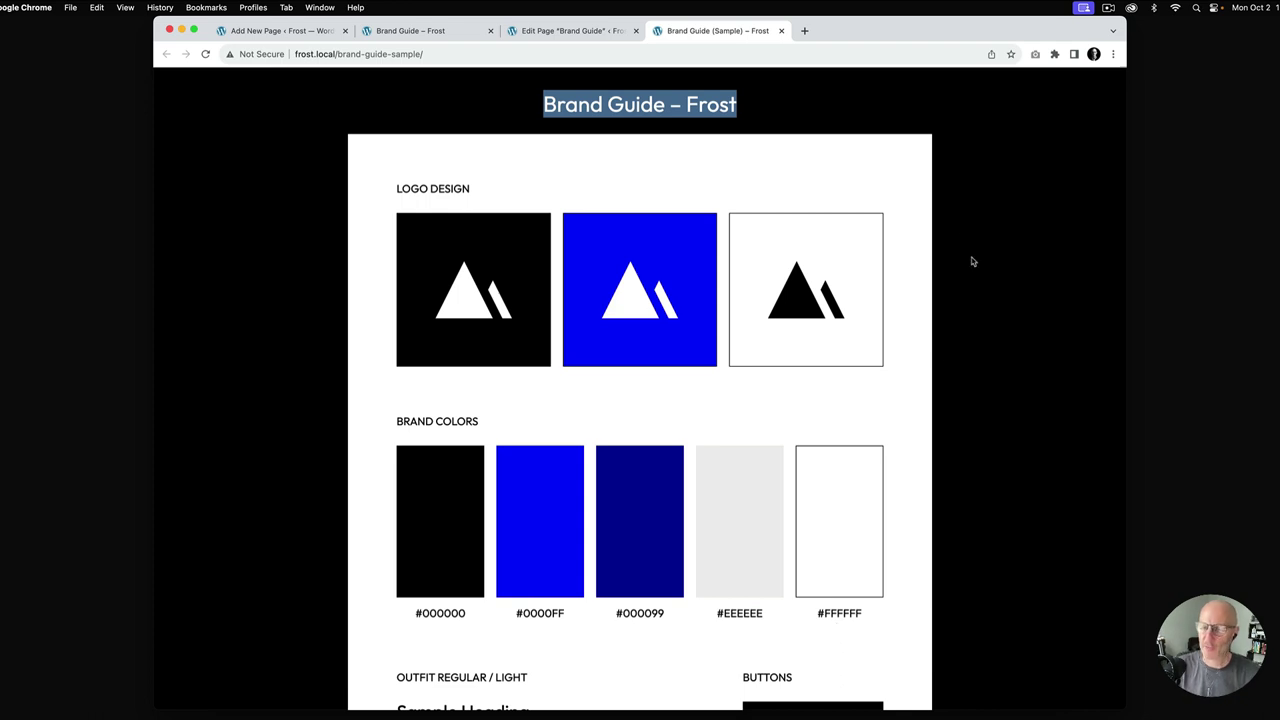
pyautogui.click(280, 33)
# Add an inner Group under the heading with a white Base background
pyautogui.click(709, 237)
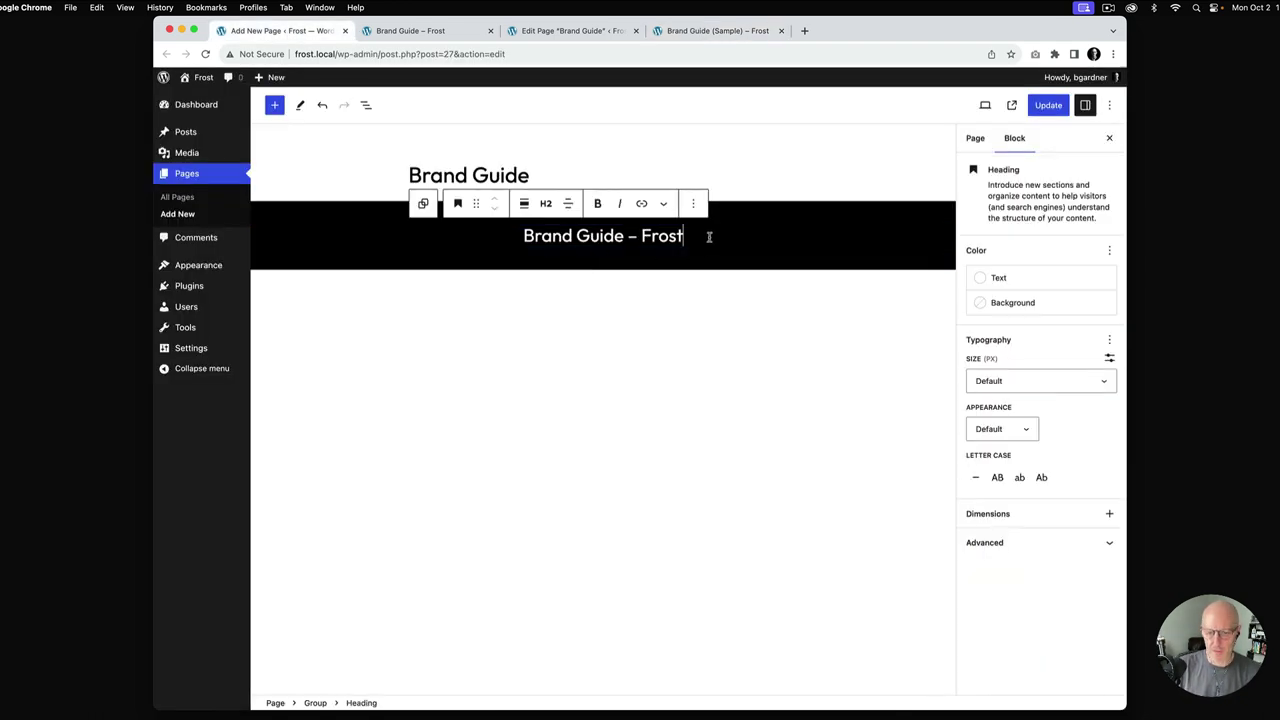
pyautogui.press('Return')
pyautogui.write('/')
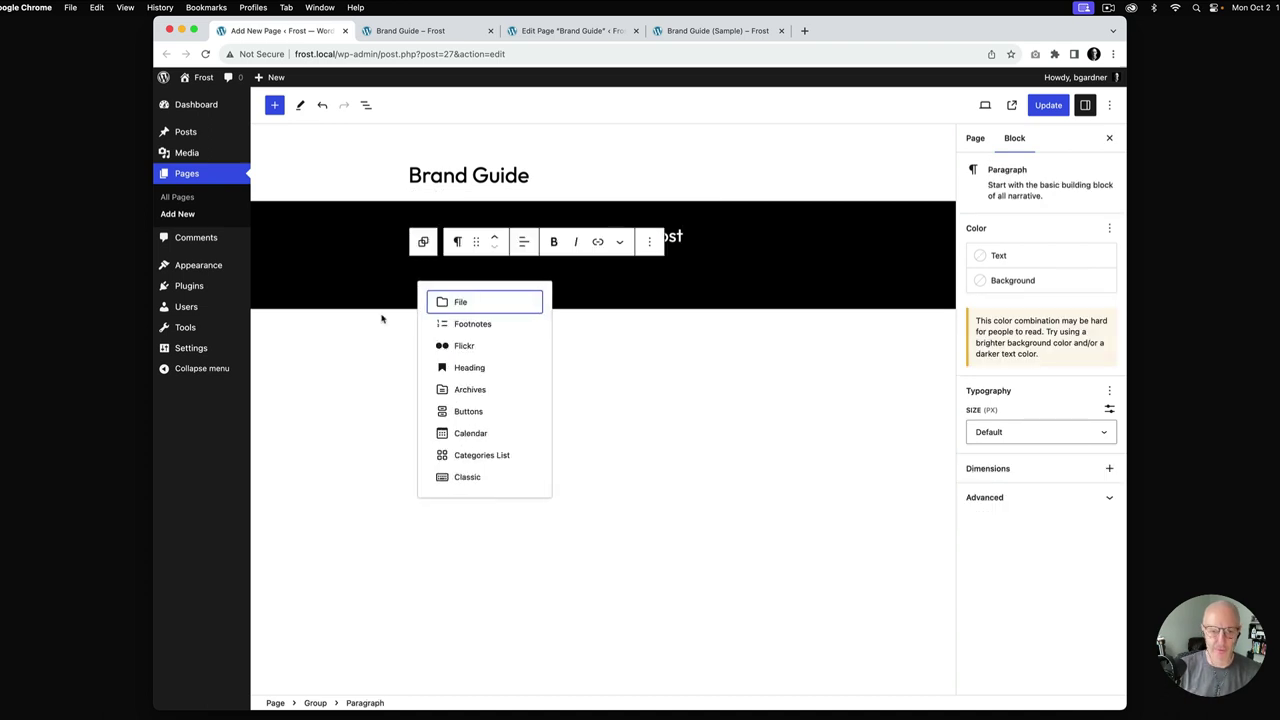
pyautogui.write('g')
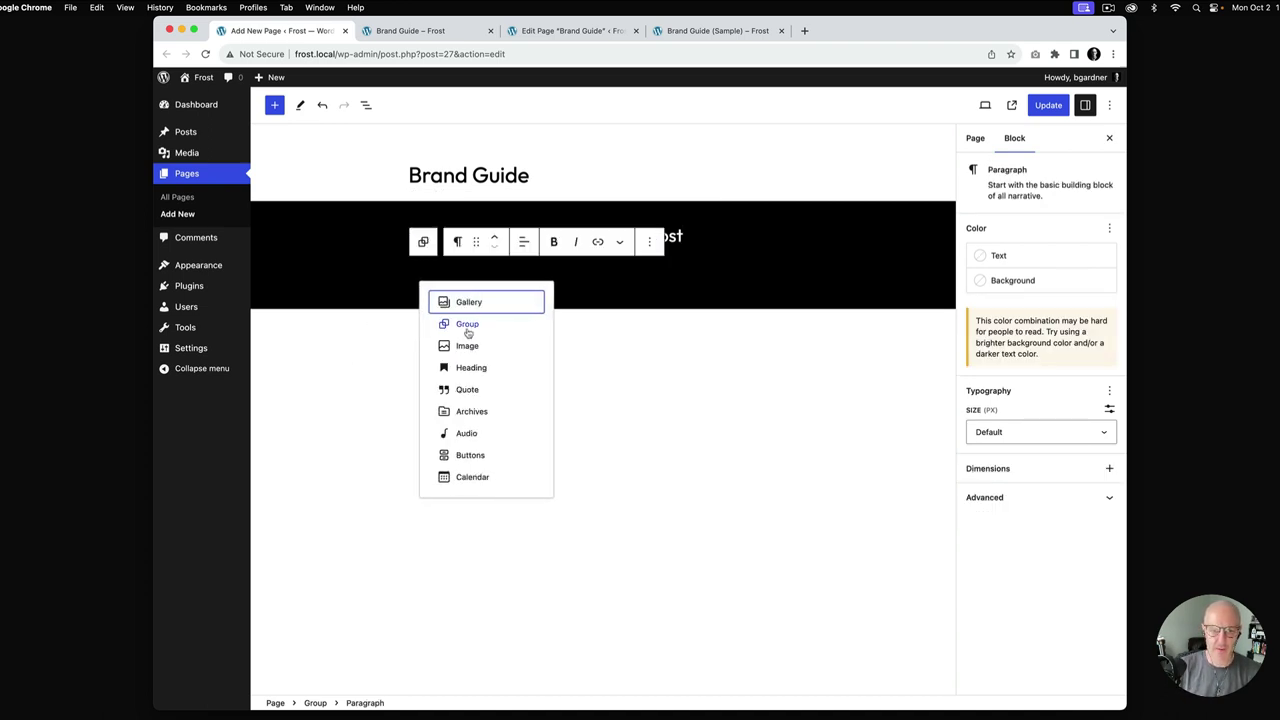
pyautogui.click(467, 326)
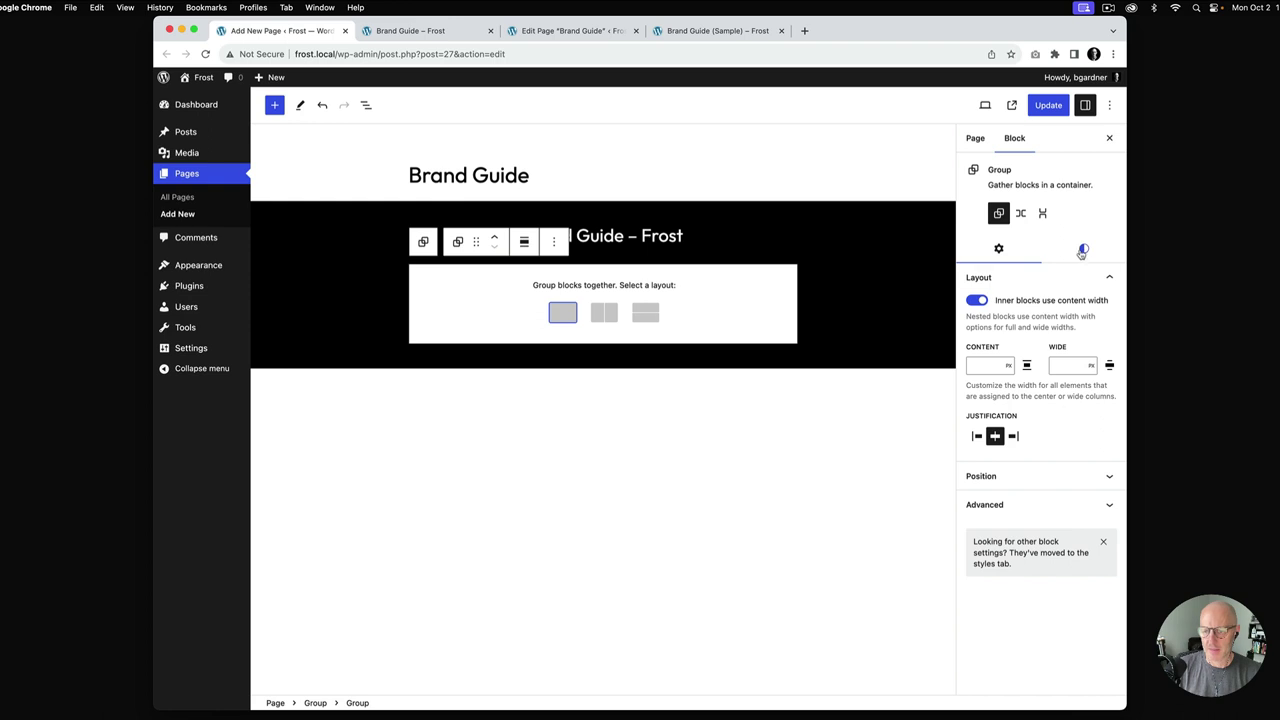
pyautogui.click(1084, 248)
pyautogui.click(1012, 420)
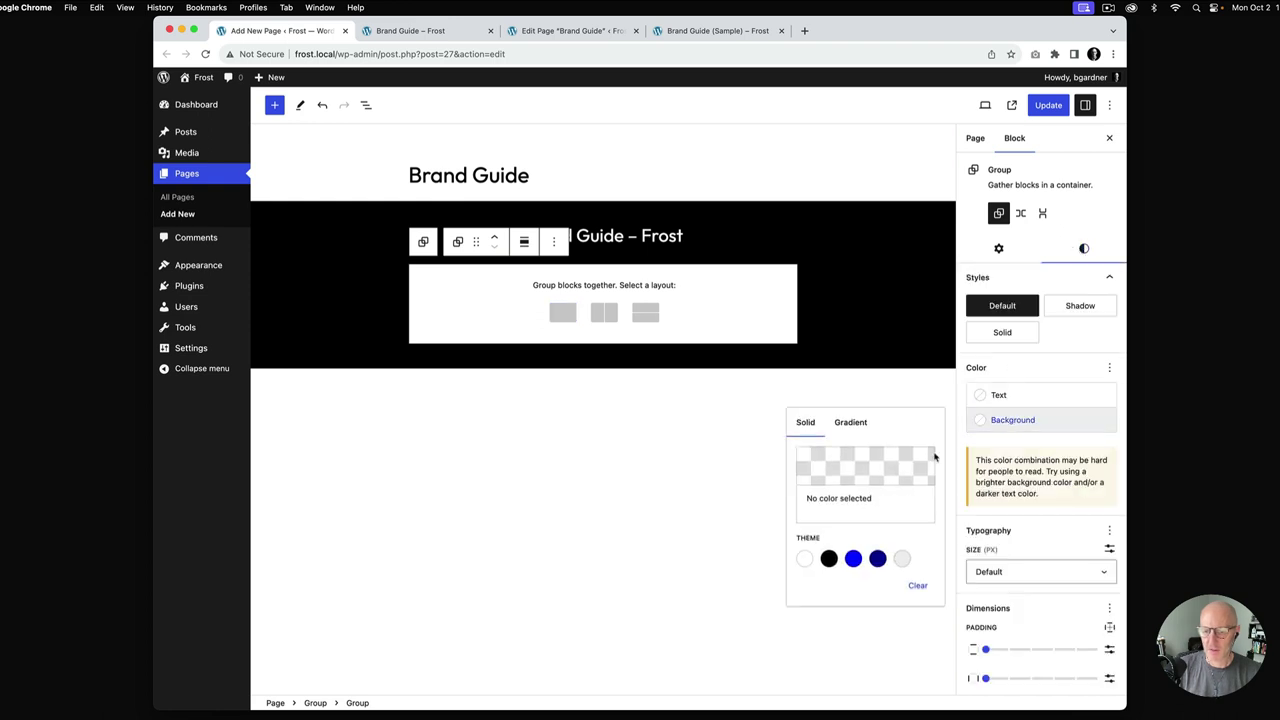
pyautogui.click(804, 559)
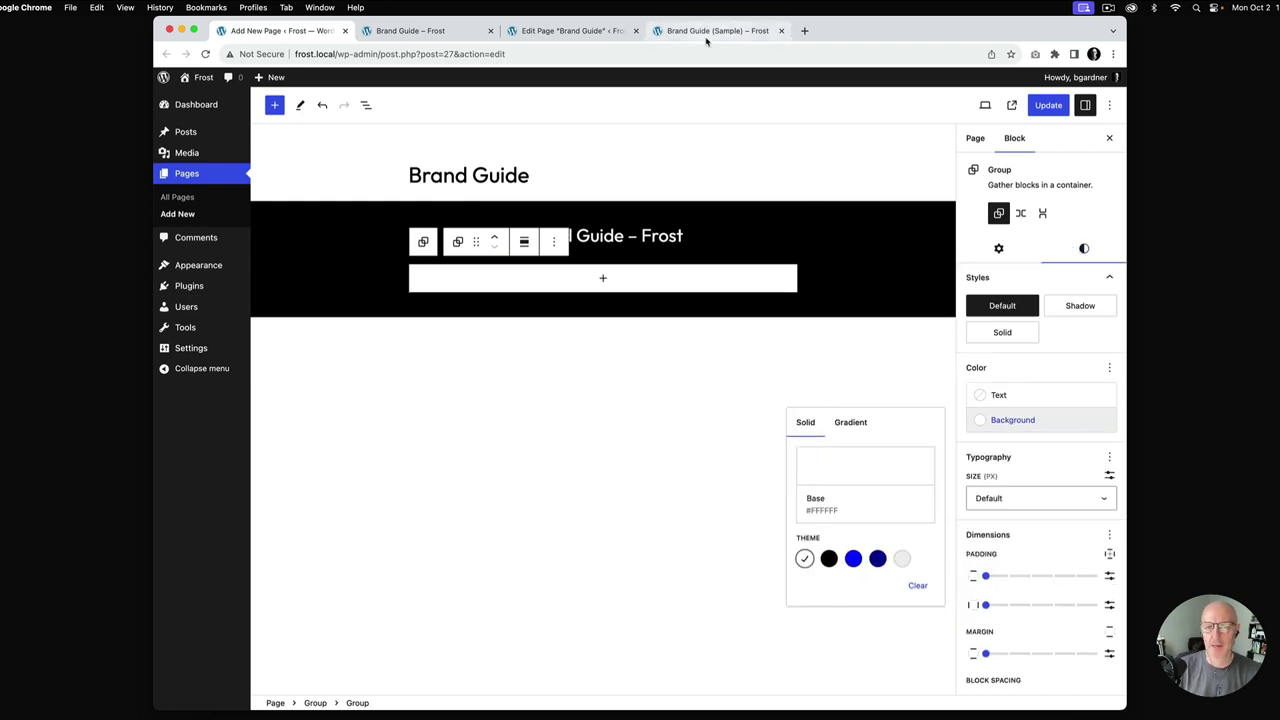
# Give the inner group large top/bottom and medium left/right padding
pyautogui.click(709, 36)
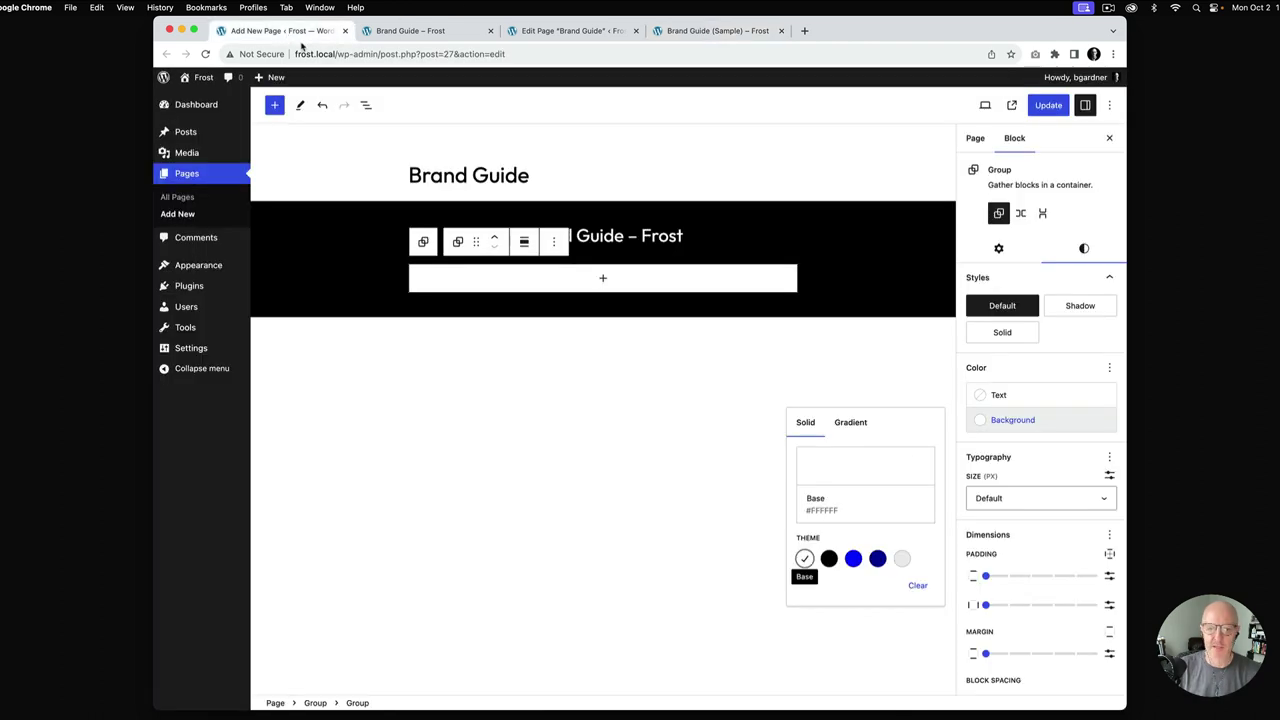
pyautogui.click(290, 34)
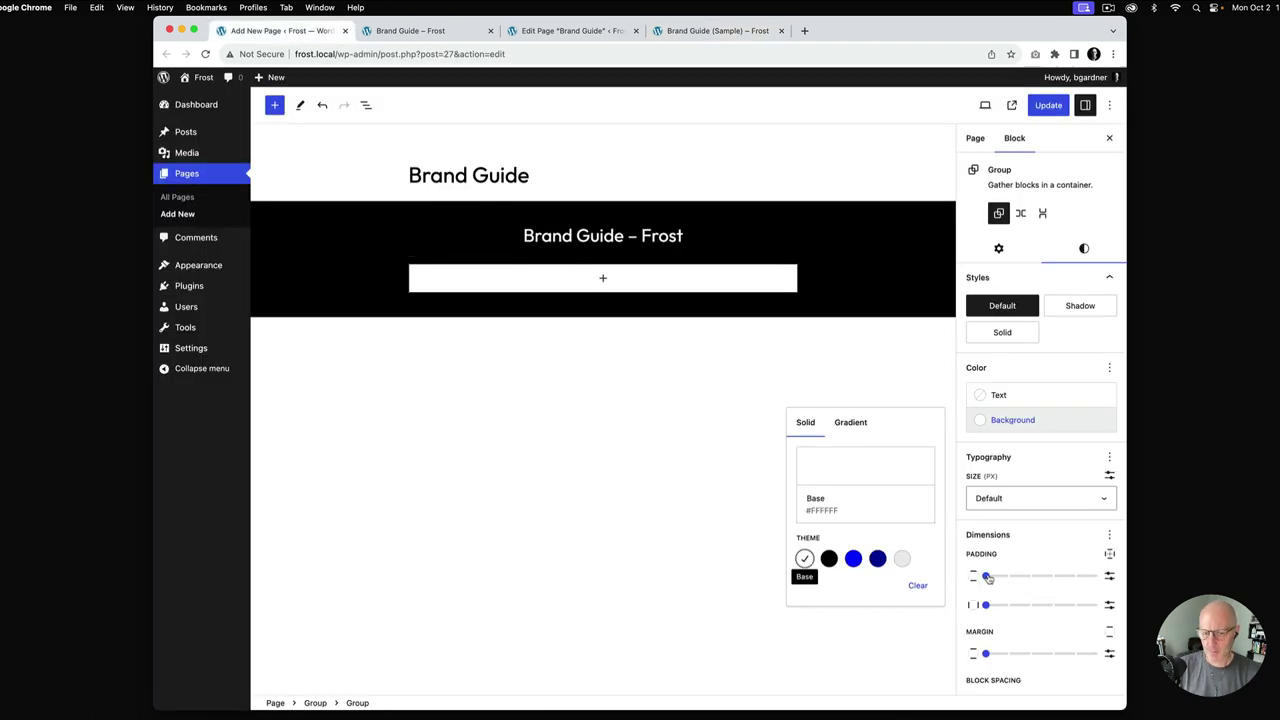
pyautogui.moveTo(986, 578); pyautogui.dragTo(1075, 577)
pyautogui.moveTo(985, 605); pyautogui.dragTo(1075, 608)
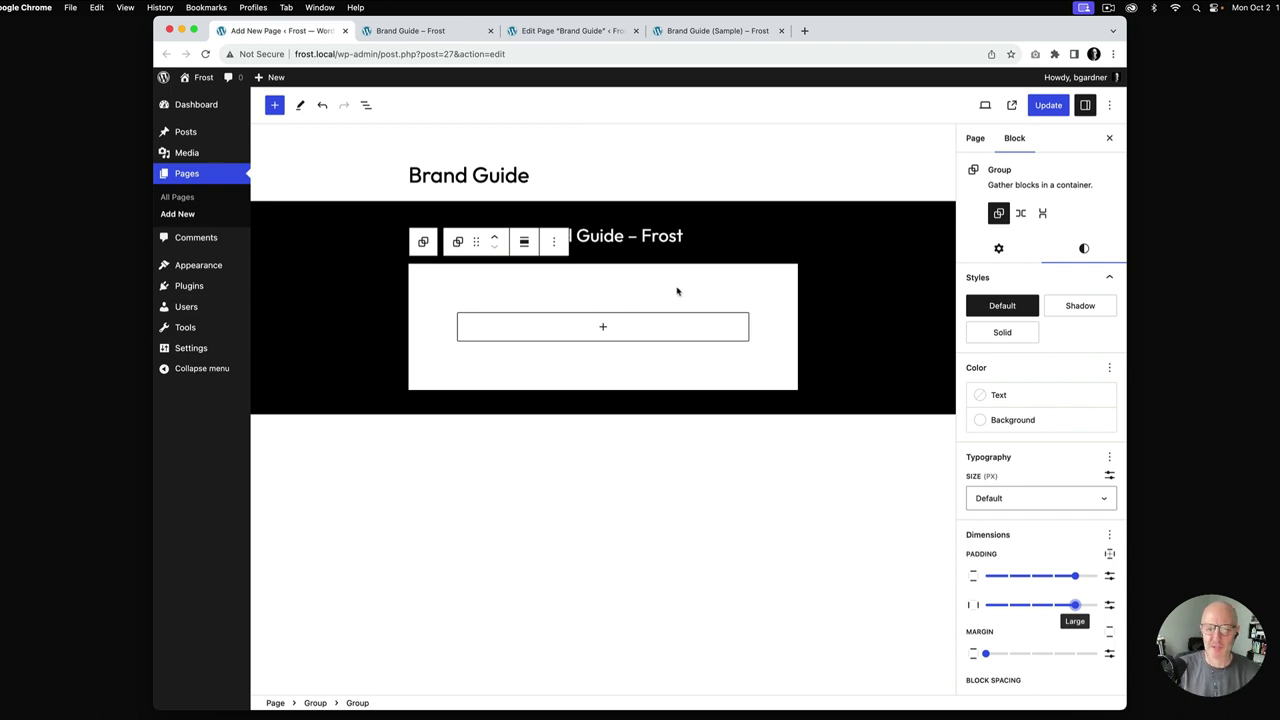
# Set the outer group's wide width to 960, update, and compare the live page with the sample
pyautogui.click(359, 240)
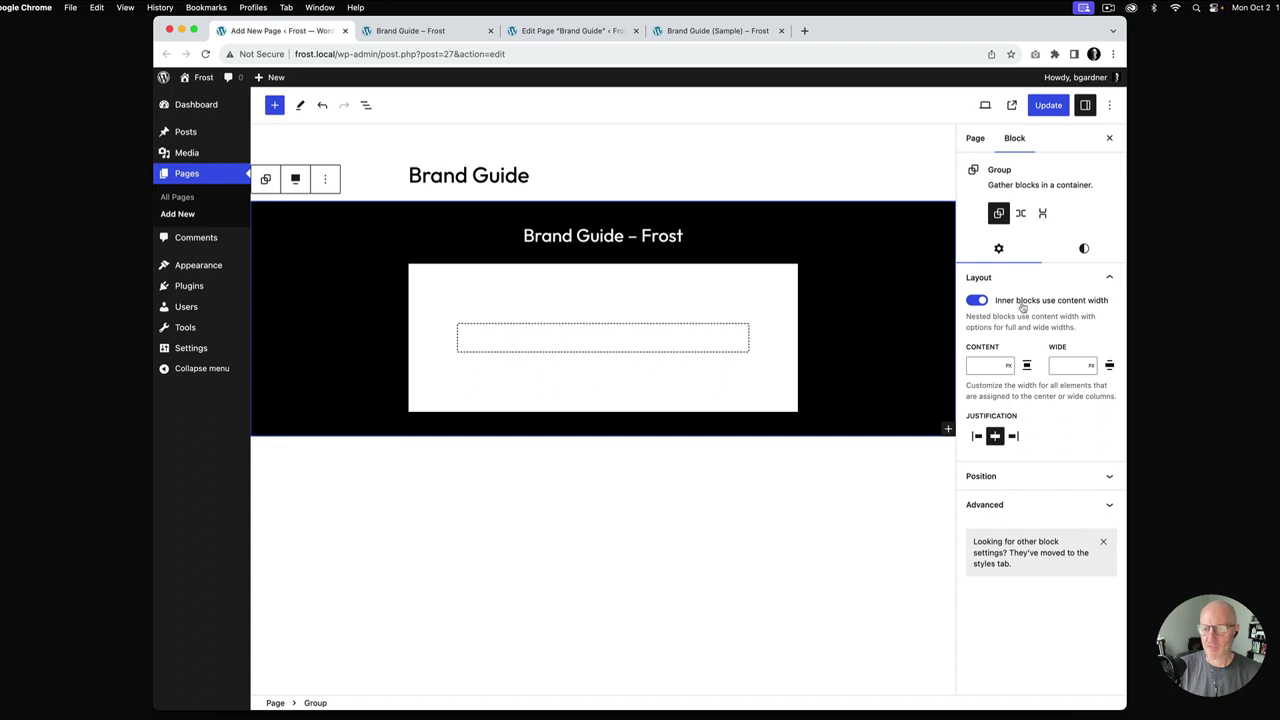
pyautogui.click(1067, 366)
pyautogui.write('960')
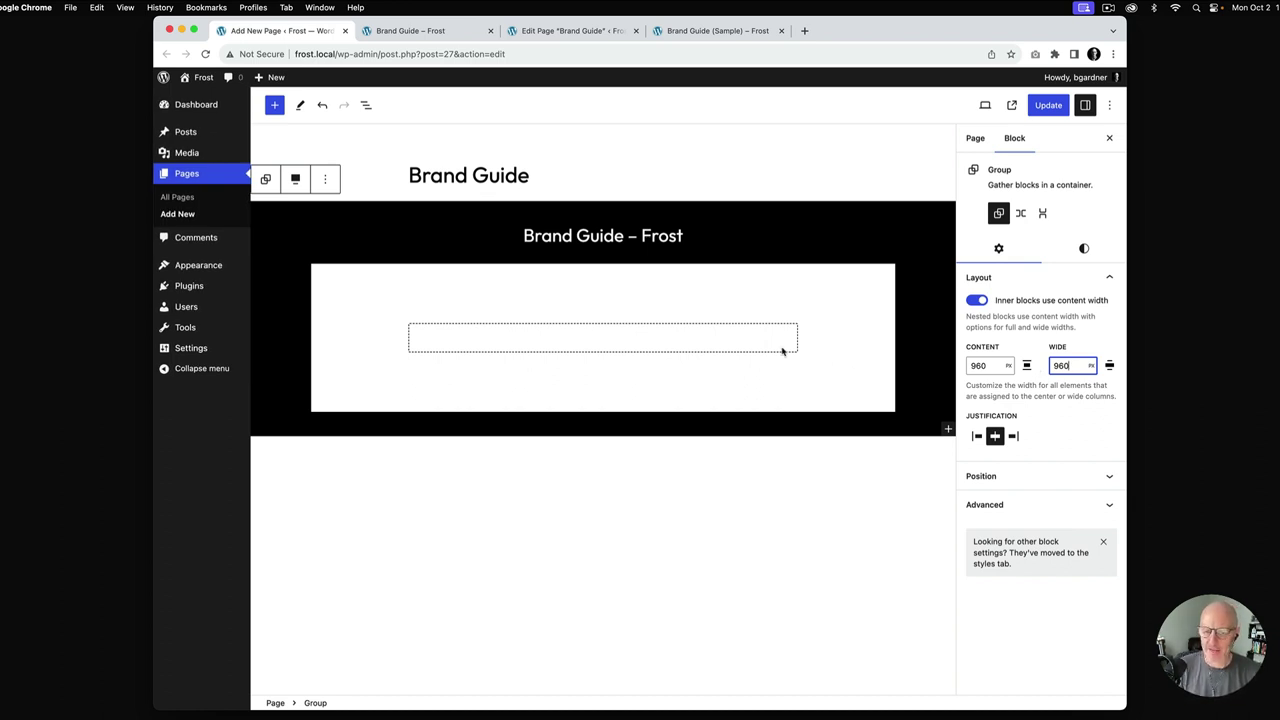
pyautogui.click(1047, 105)
pyautogui.click(451, 35)
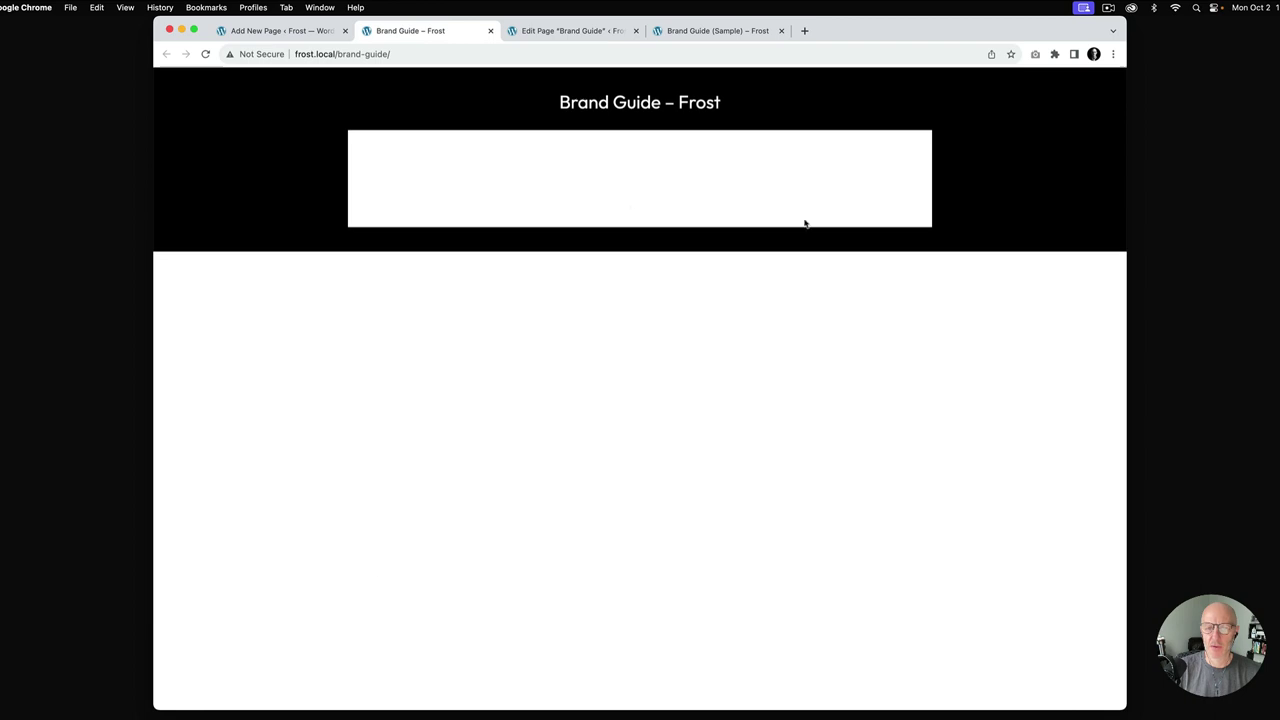
pyautogui.click(726, 31)
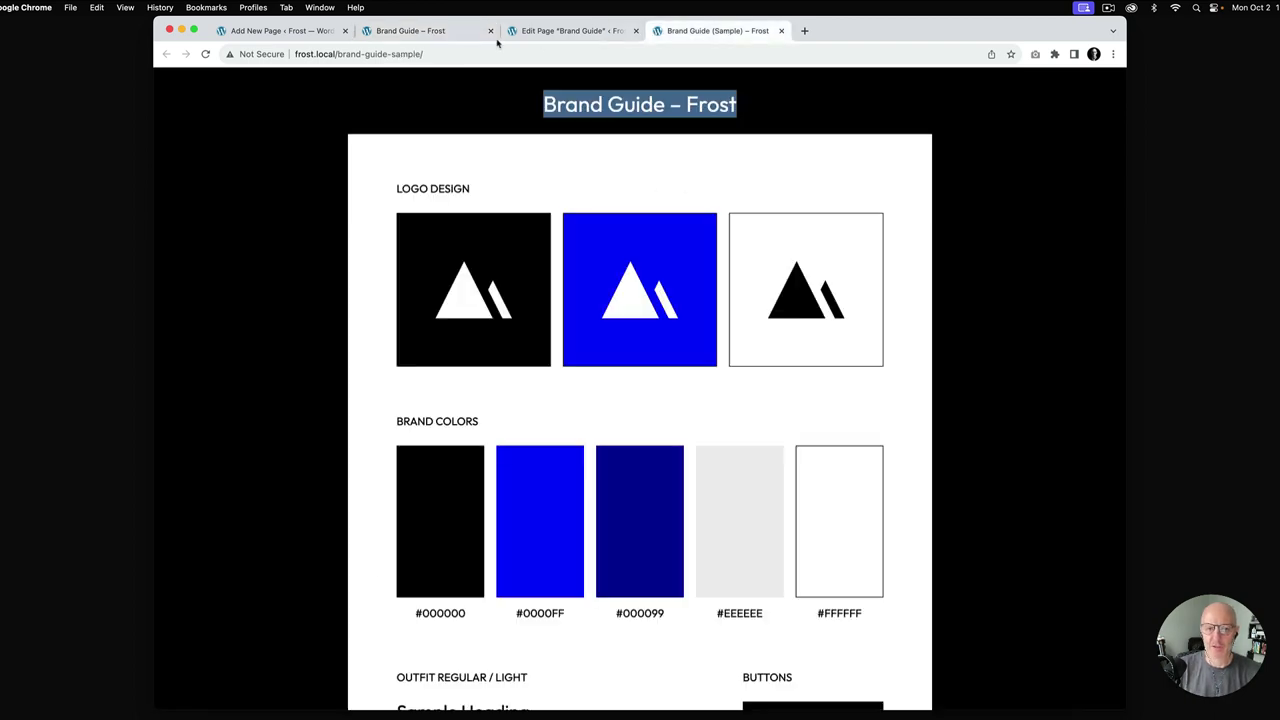
pyautogui.click(440, 36)
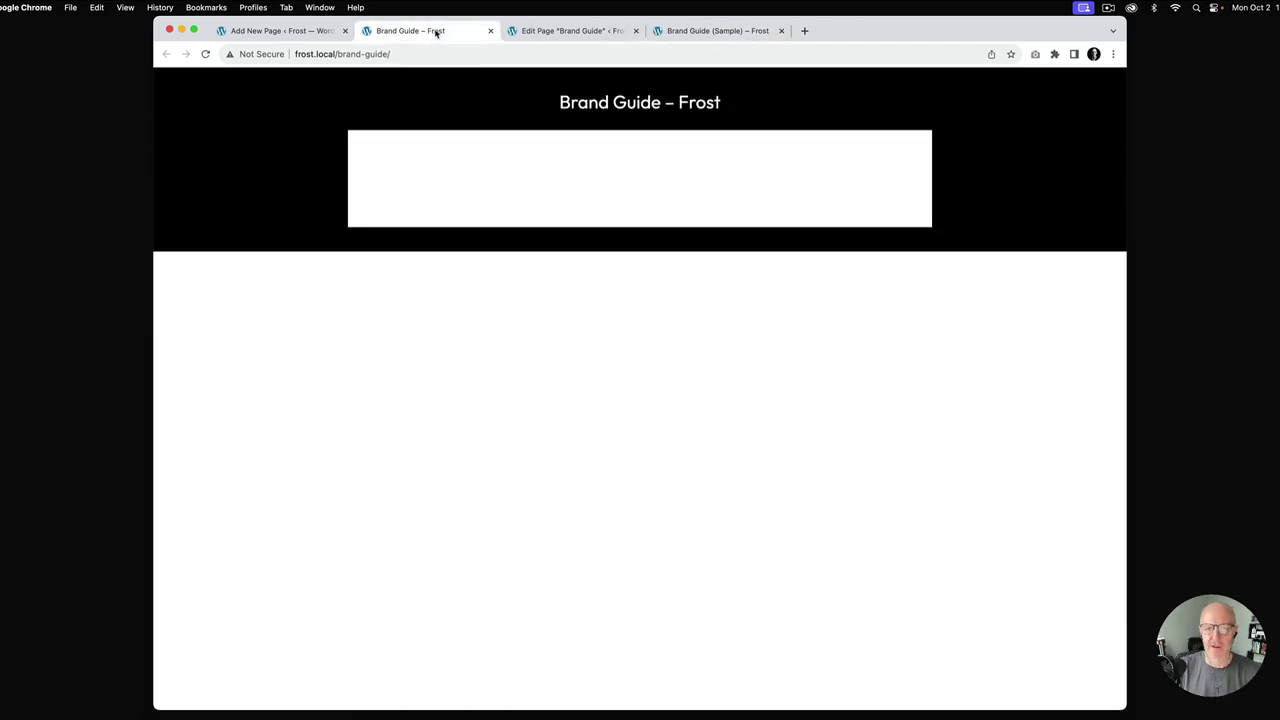
pyautogui.click(307, 33)
# Change the 'Brand Guide – Frost' heading to H1
pyautogui.click(591, 237)
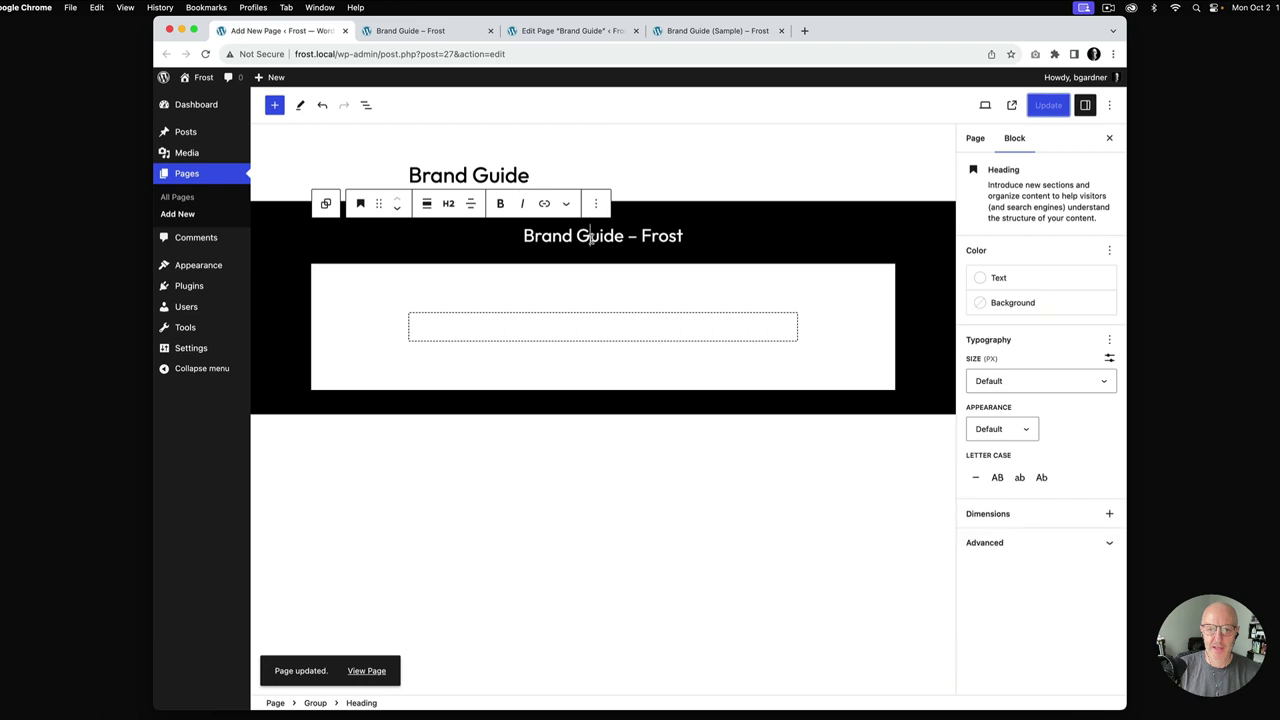
pyautogui.click(455, 207)
pyautogui.click(457, 238)
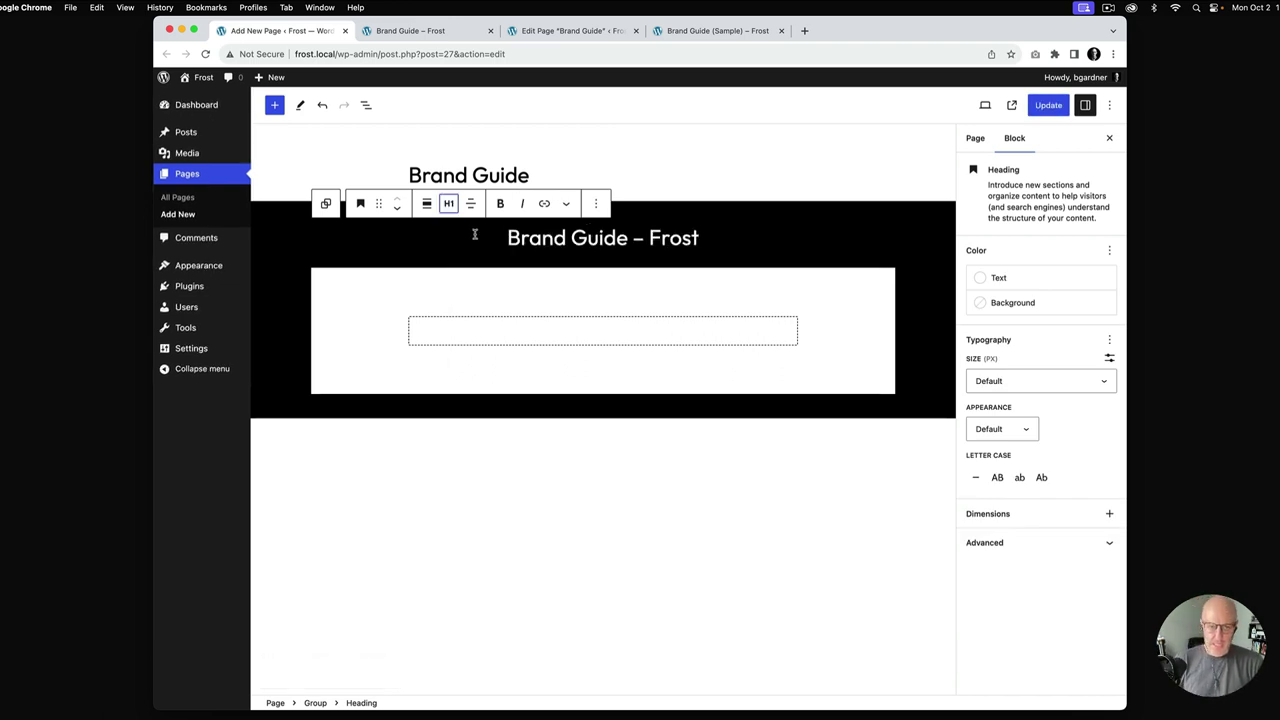
# Add a 'Logo Design' heading inside the white group
pyautogui.click(718, 31)
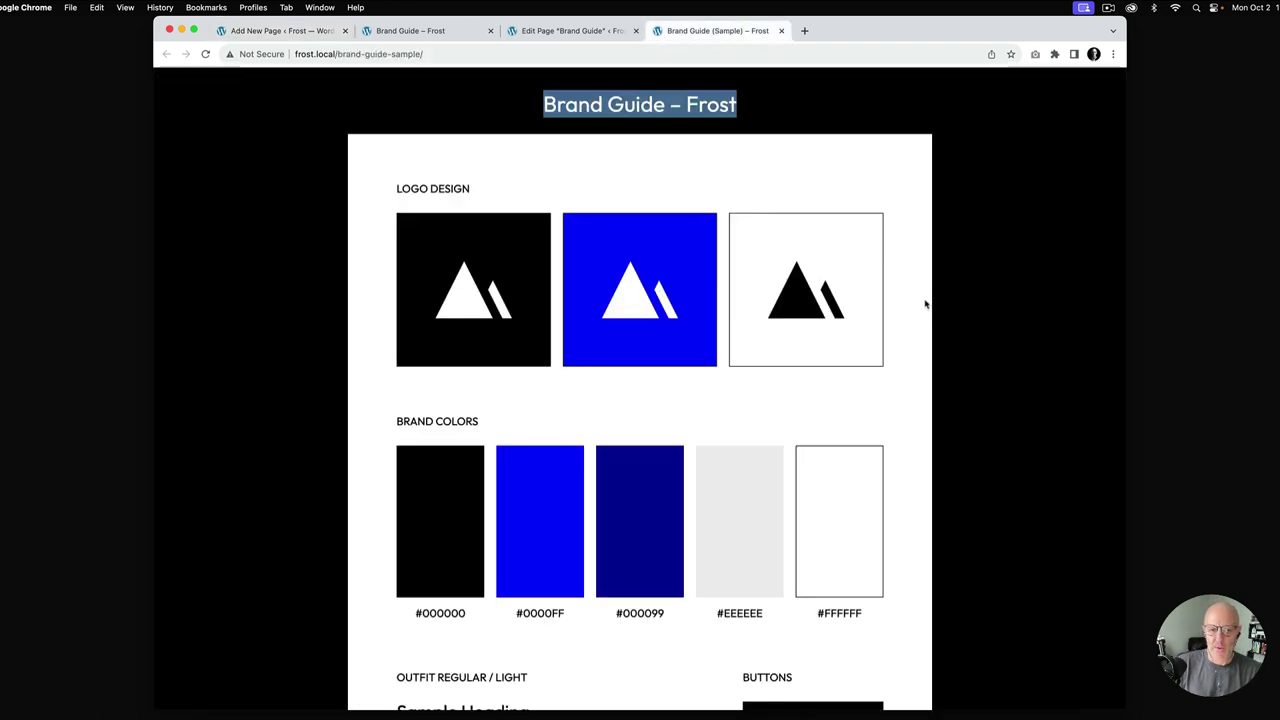
pyautogui.scroll(-1, 451, 200)
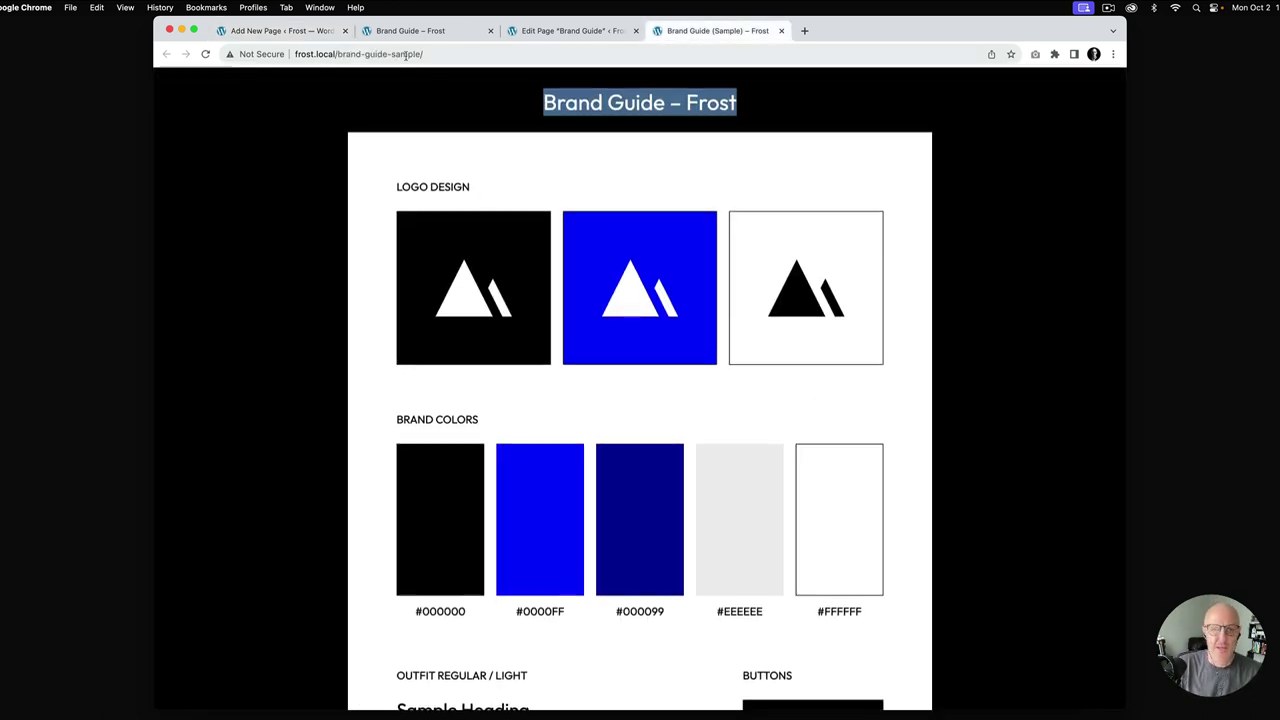
pyautogui.click(282, 31)
pyautogui.click(602, 332)
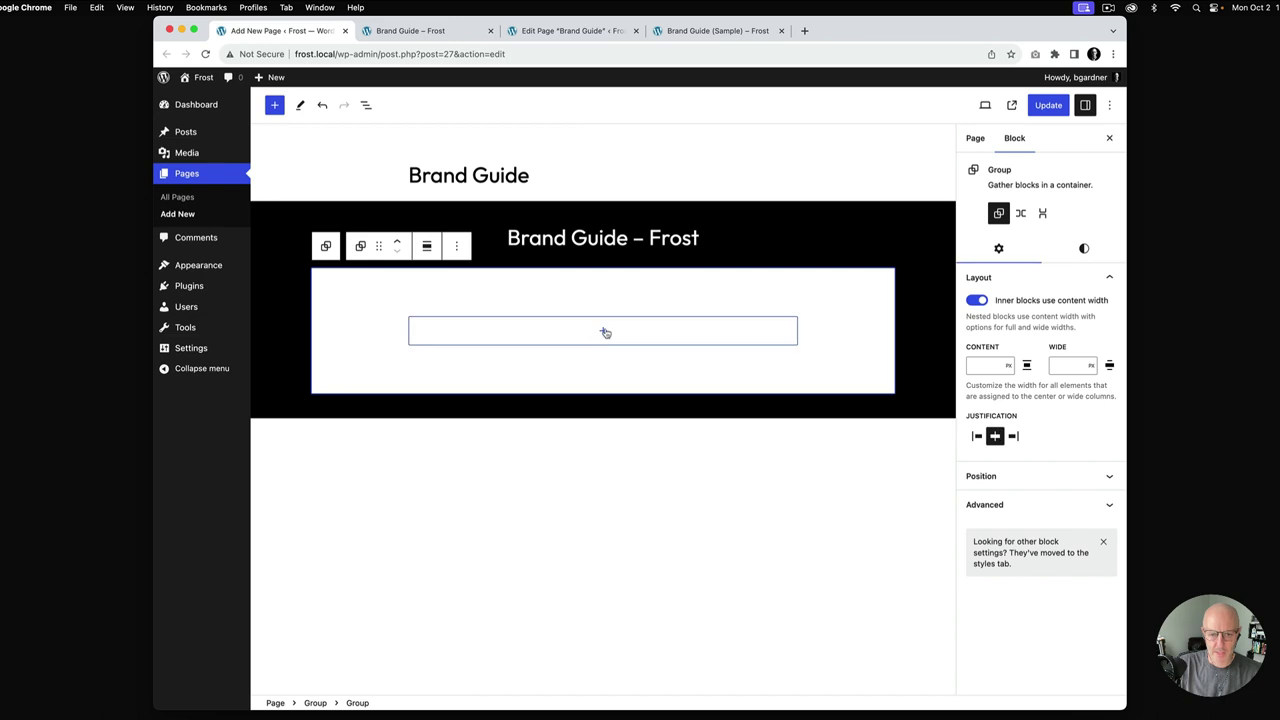
pyautogui.click(604, 332)
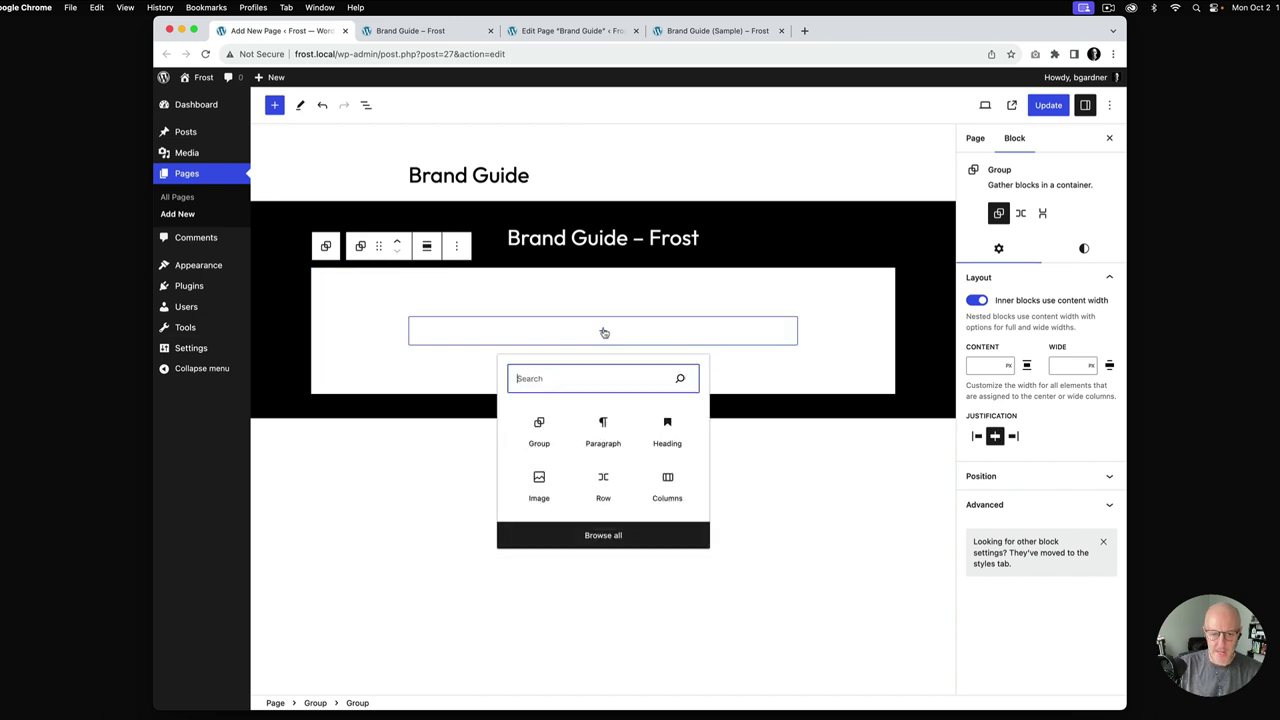
pyautogui.click(667, 430)
pyautogui.write('Logo Design')
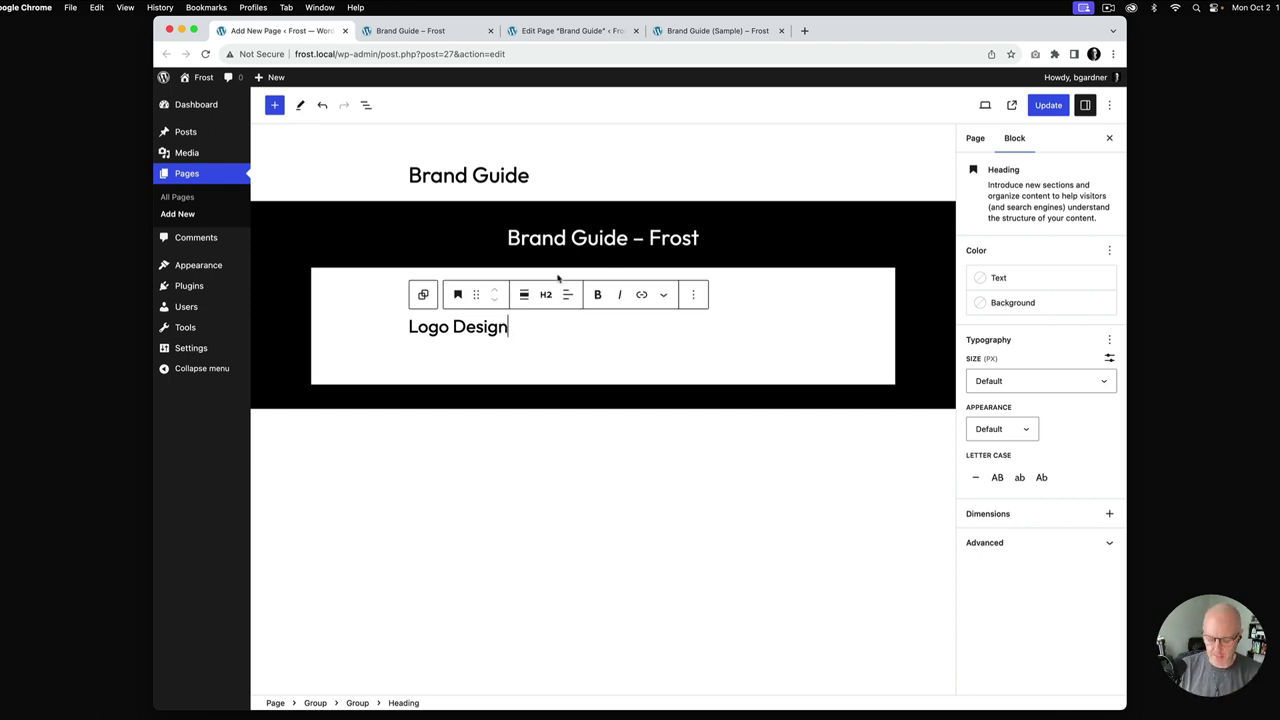
pyautogui.press('Return')
# Add a 33/33/33 three-column layout below the heading and start a block in the first column
pyautogui.write('/co')
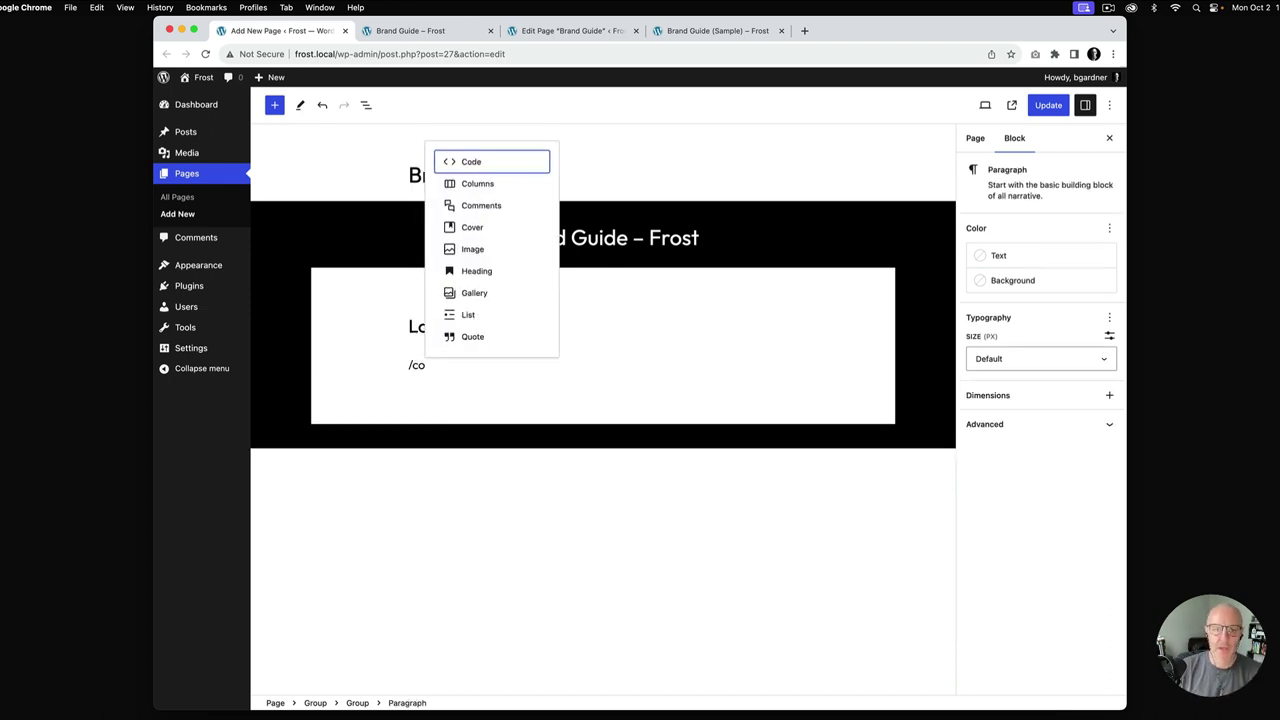
pyautogui.click(528, 183)
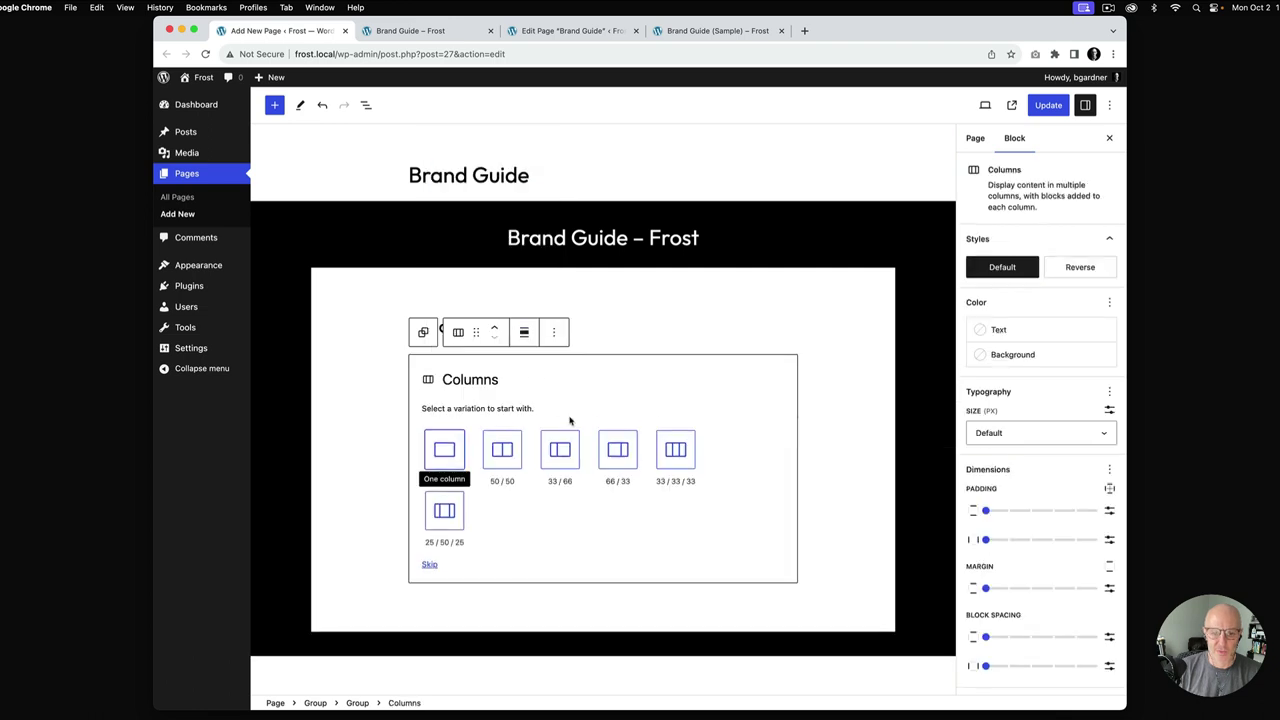
pyautogui.click(679, 459)
pyautogui.click(467, 369)
# Insert the black logo in column one and the blue logo-primary in column two from the Media Library
pyautogui.click(467, 520)
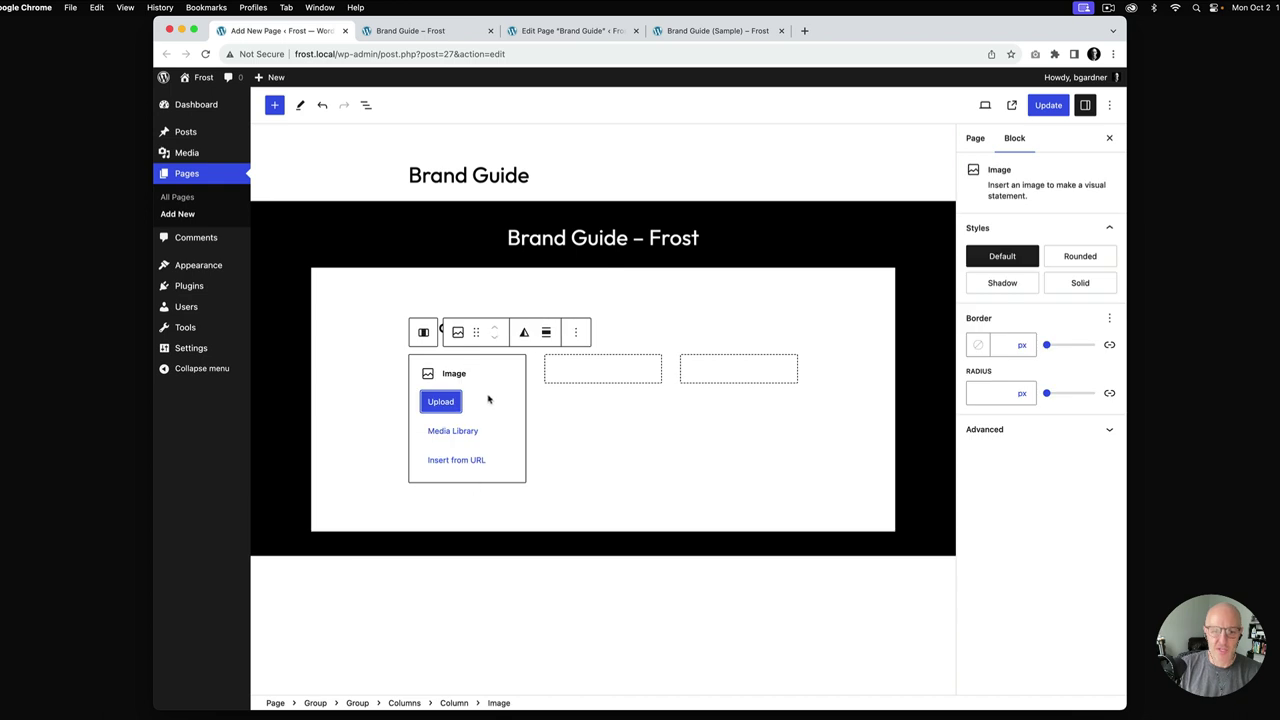
pyautogui.click(464, 433)
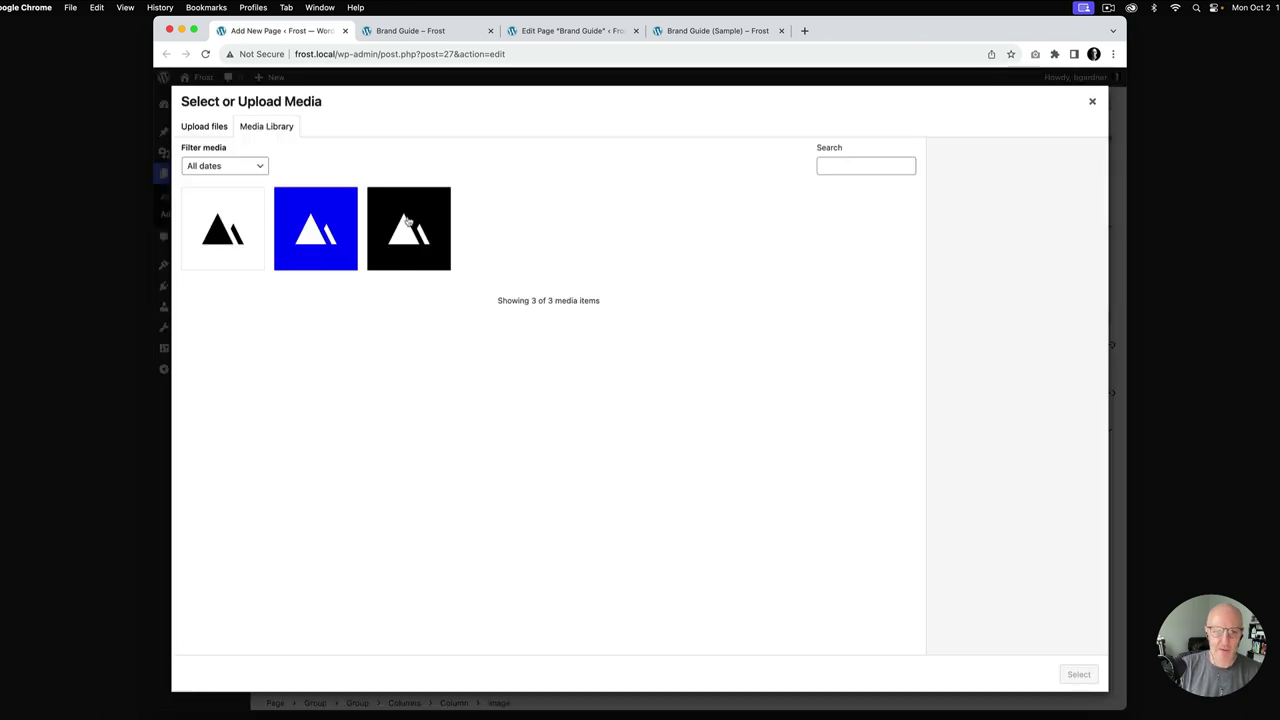
pyautogui.click(407, 224)
pyautogui.click(1068, 676)
pyautogui.click(616, 368)
pyautogui.click(607, 369)
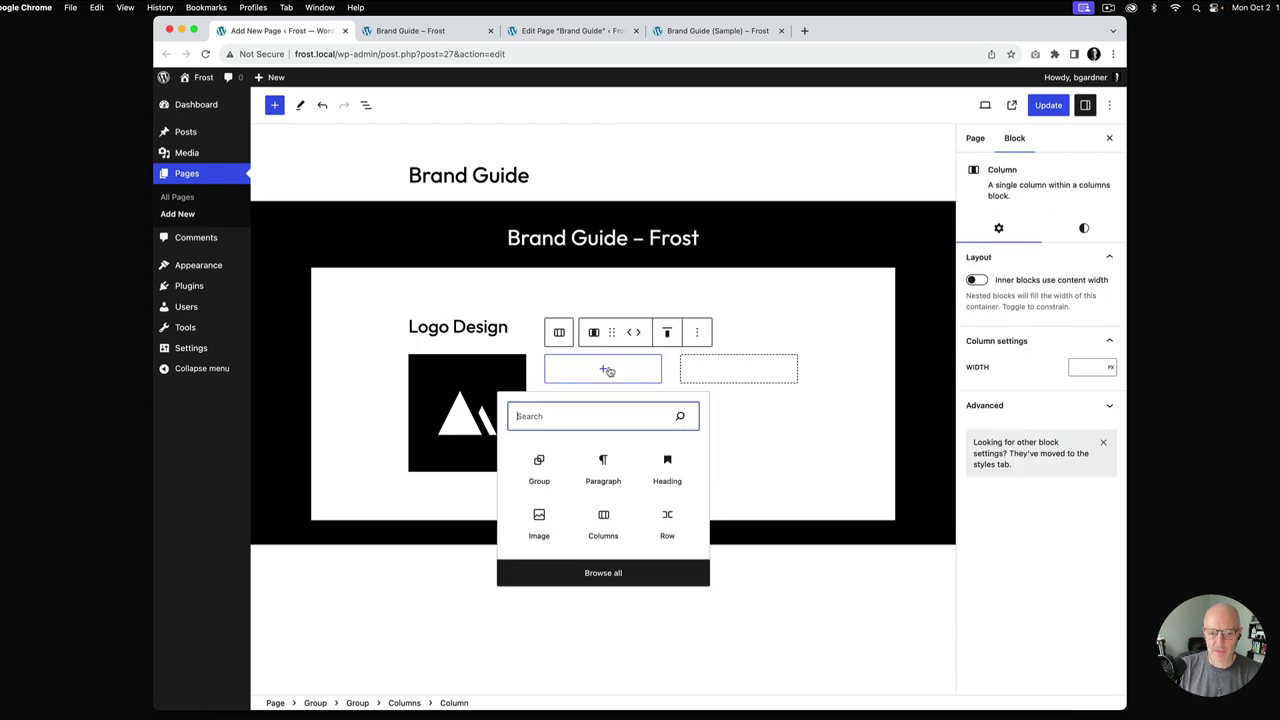
pyautogui.click(537, 516)
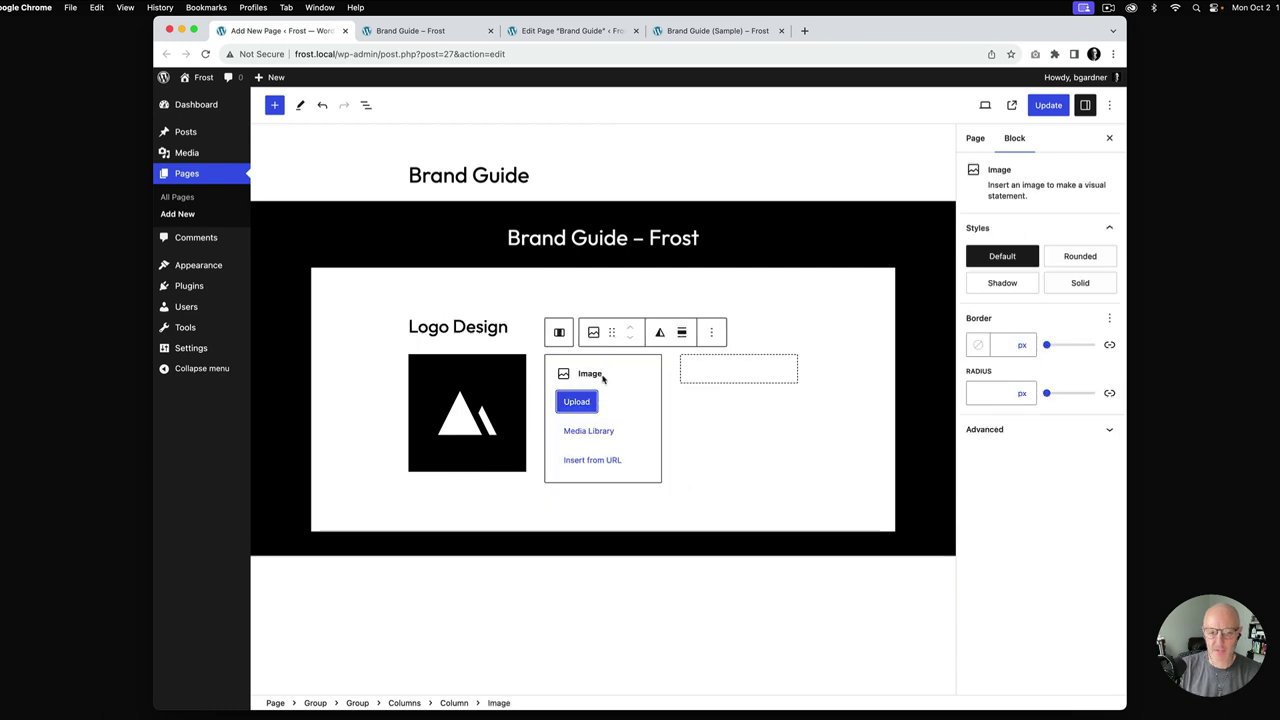
pyautogui.click(590, 431)
pyautogui.click(325, 245)
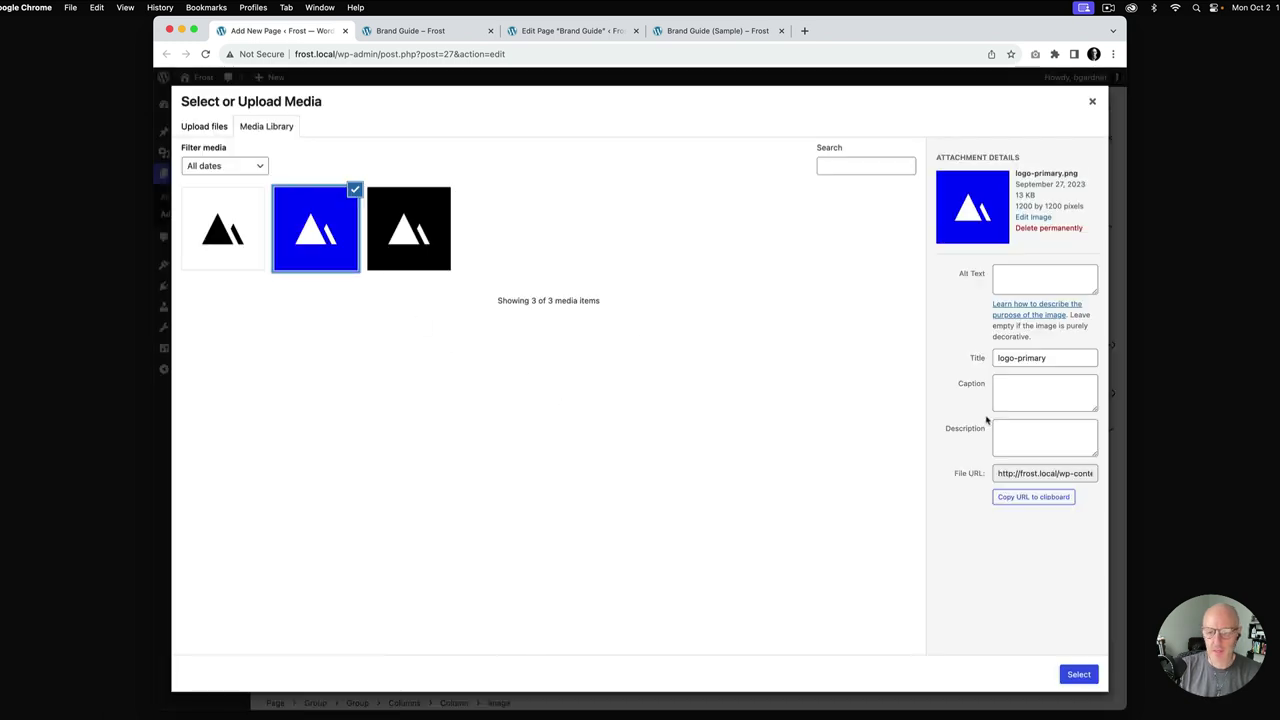
pyautogui.click(1078, 674)
# Add an Image block with logo-base in the third column
pyautogui.click(740, 370)
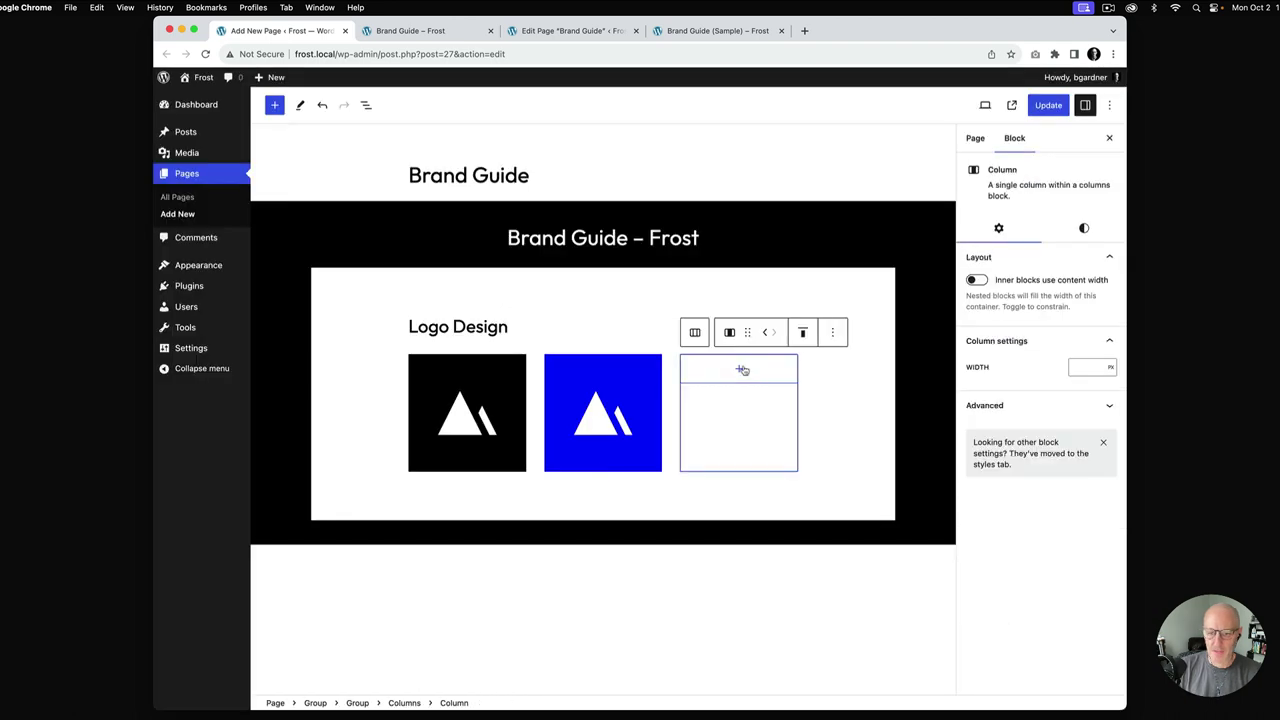
pyautogui.click(742, 370)
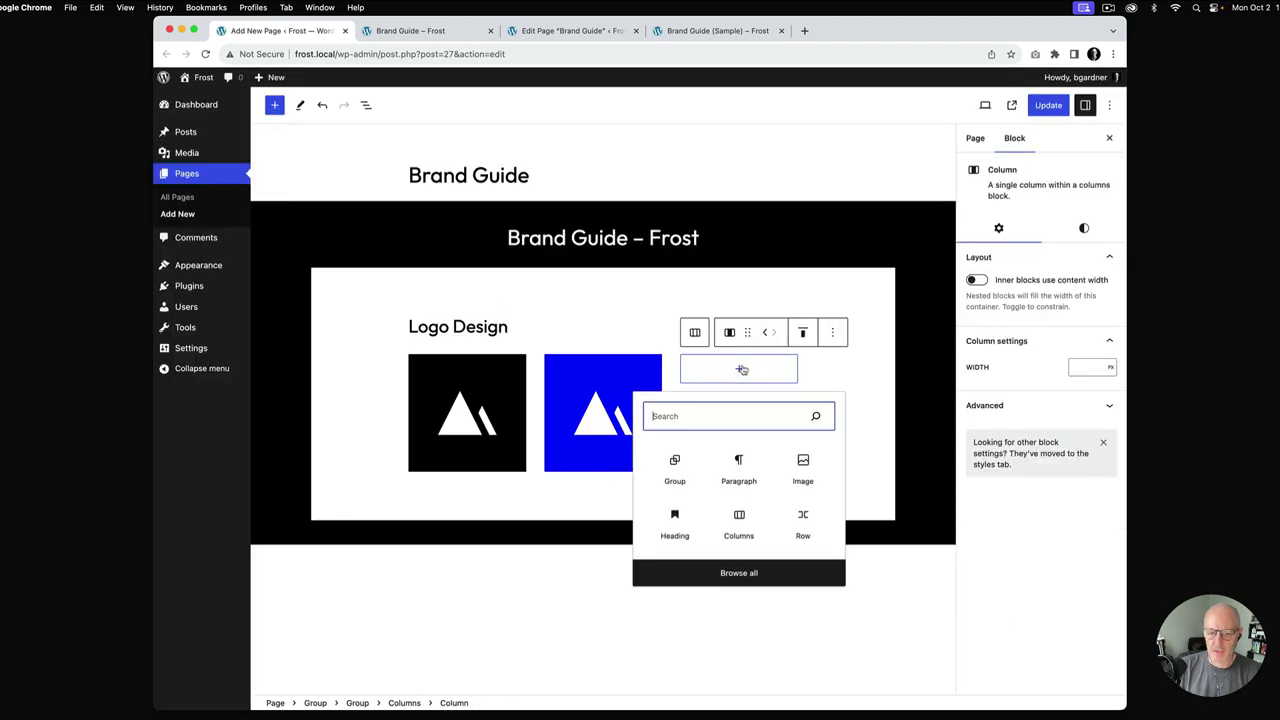
pyautogui.click(803, 465)
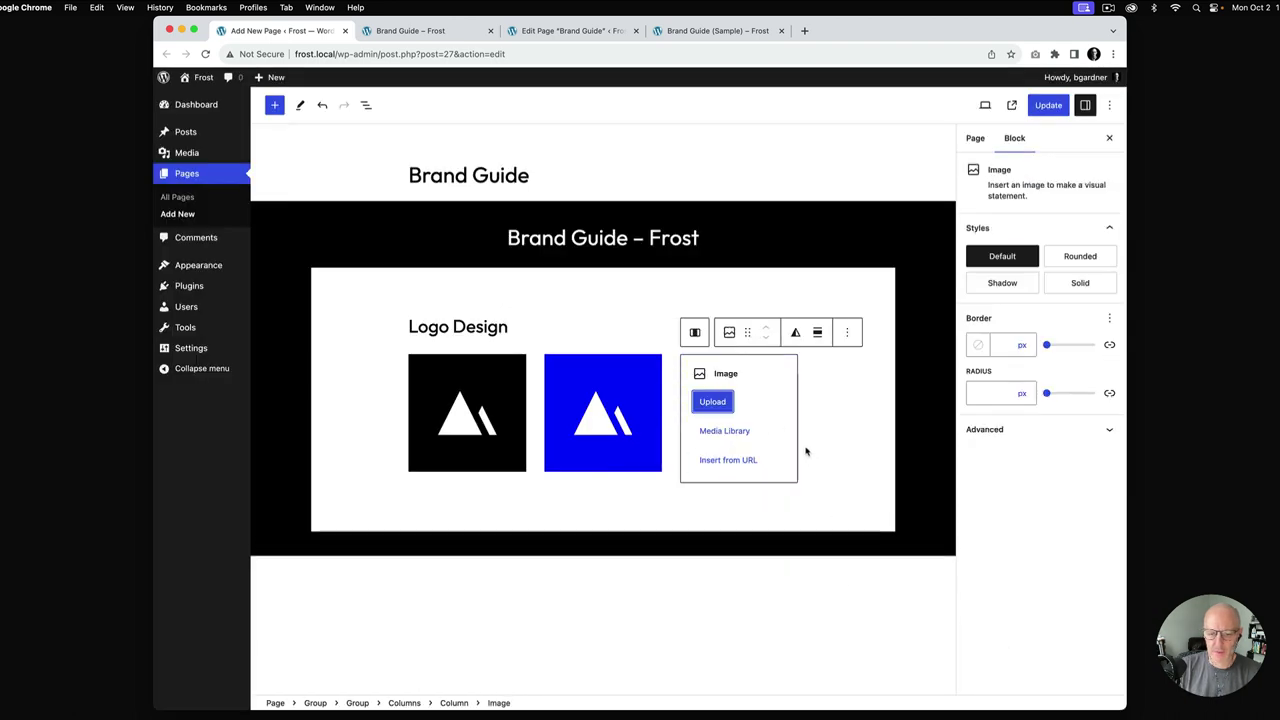
pyautogui.click(737, 432)
pyautogui.click(238, 231)
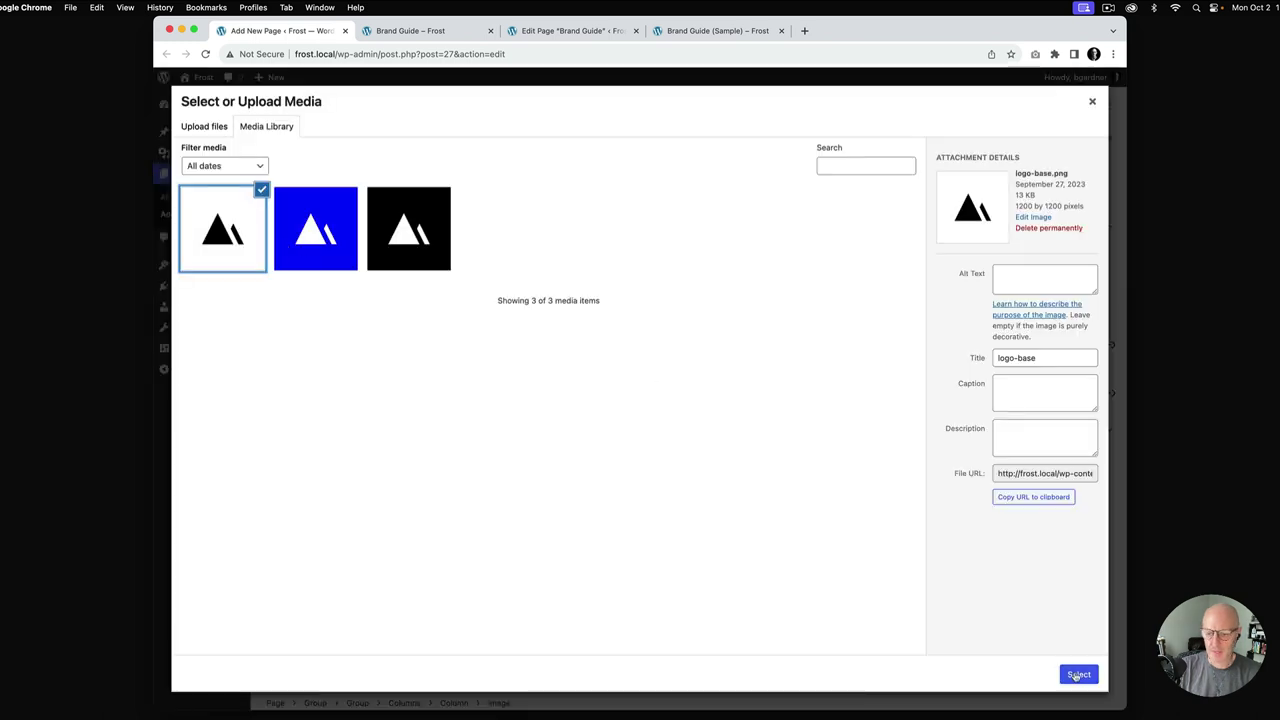
pyautogui.click(1078, 674)
# Update the page and view the three logos on the live site
pyautogui.click(1047, 106)
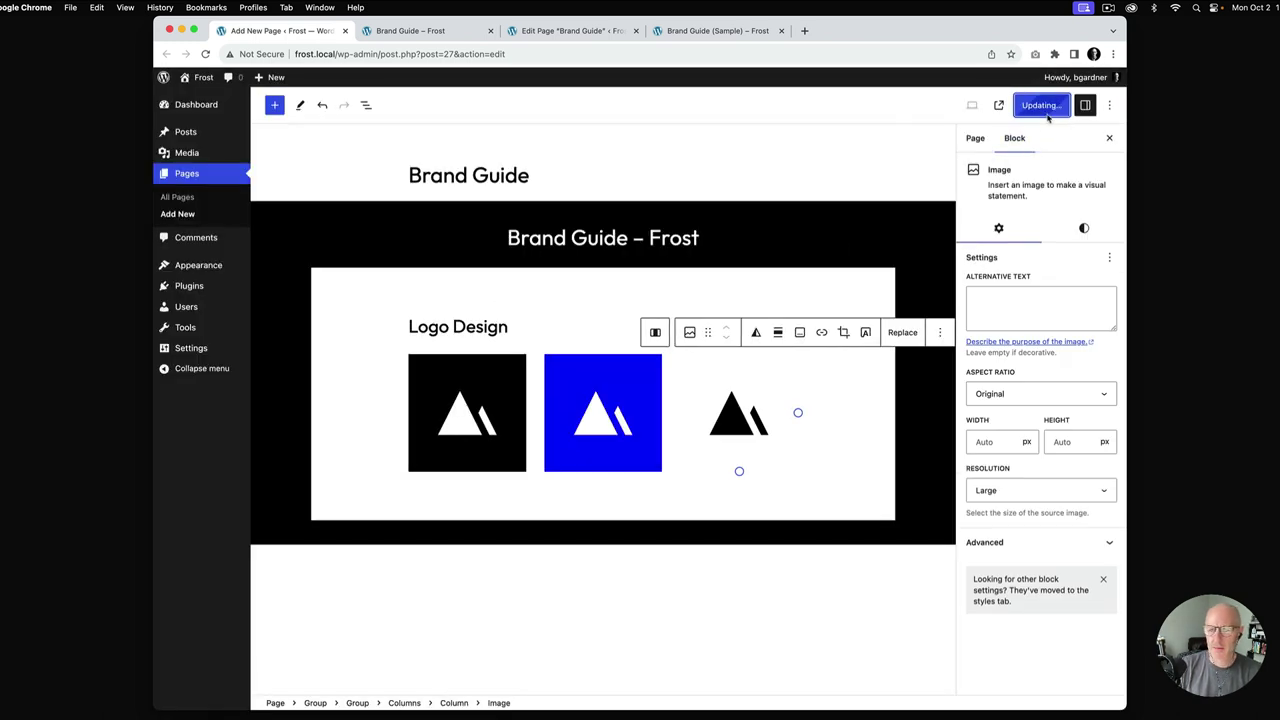
pyautogui.click(443, 36)
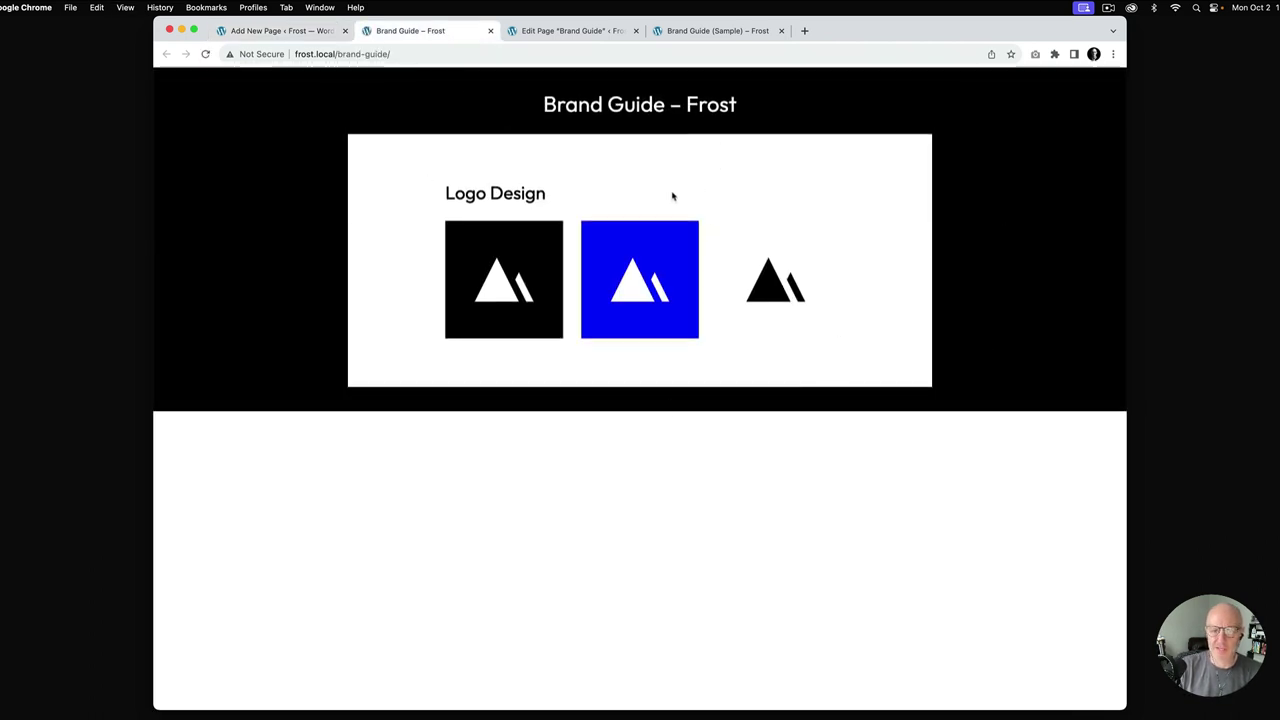
pyautogui.click(299, 33)
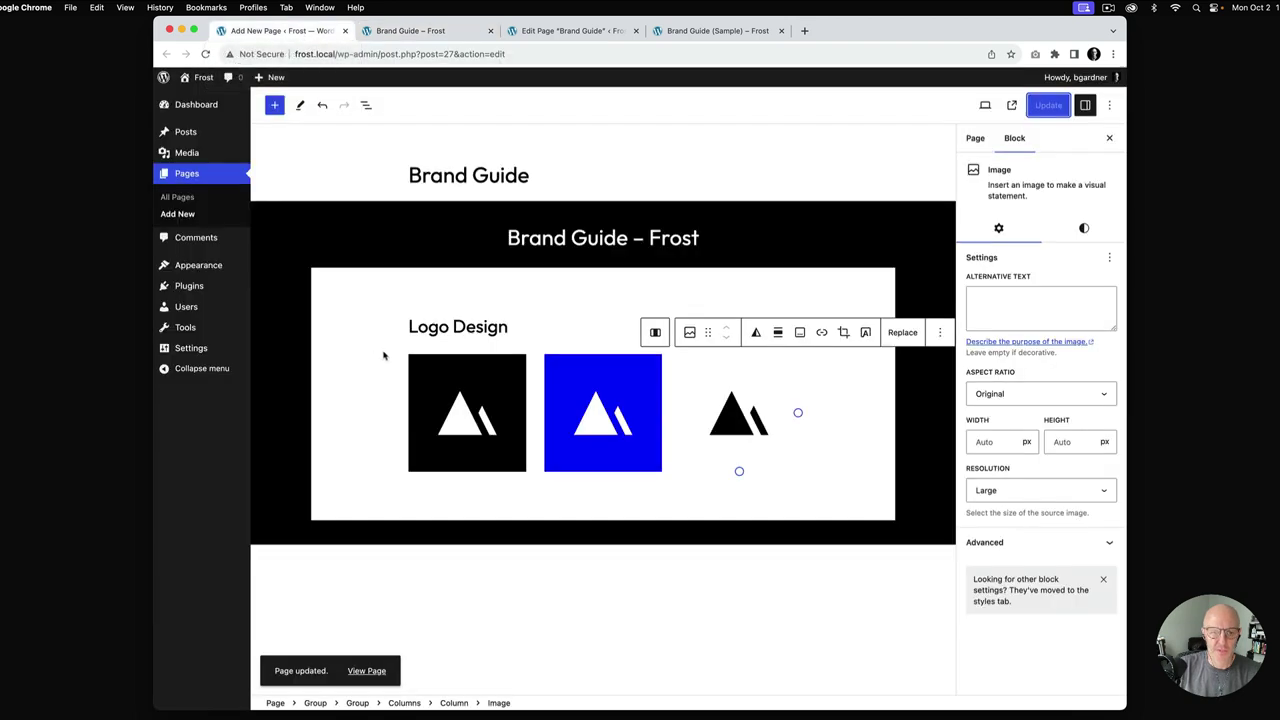
pyautogui.click(376, 358)
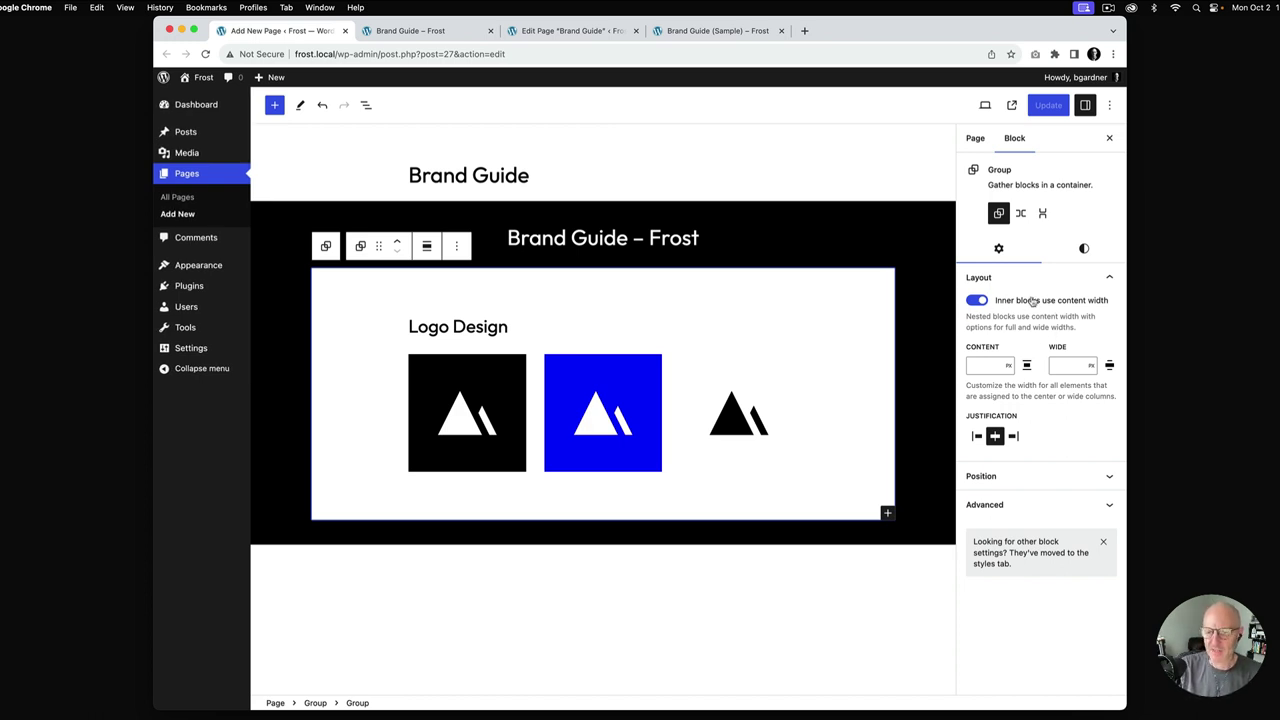
# Turn off inner content width for the logo group and give the third logo a 1 px black border
pyautogui.click(980, 300)
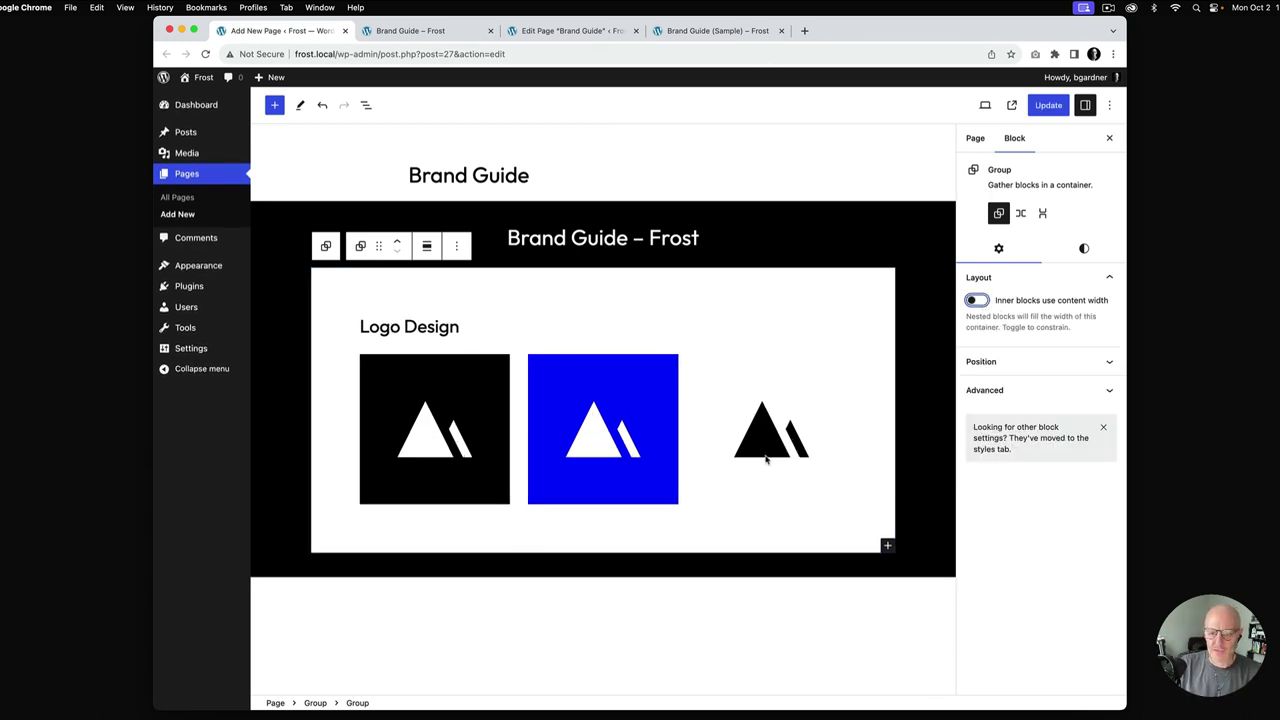
pyautogui.click(755, 433)
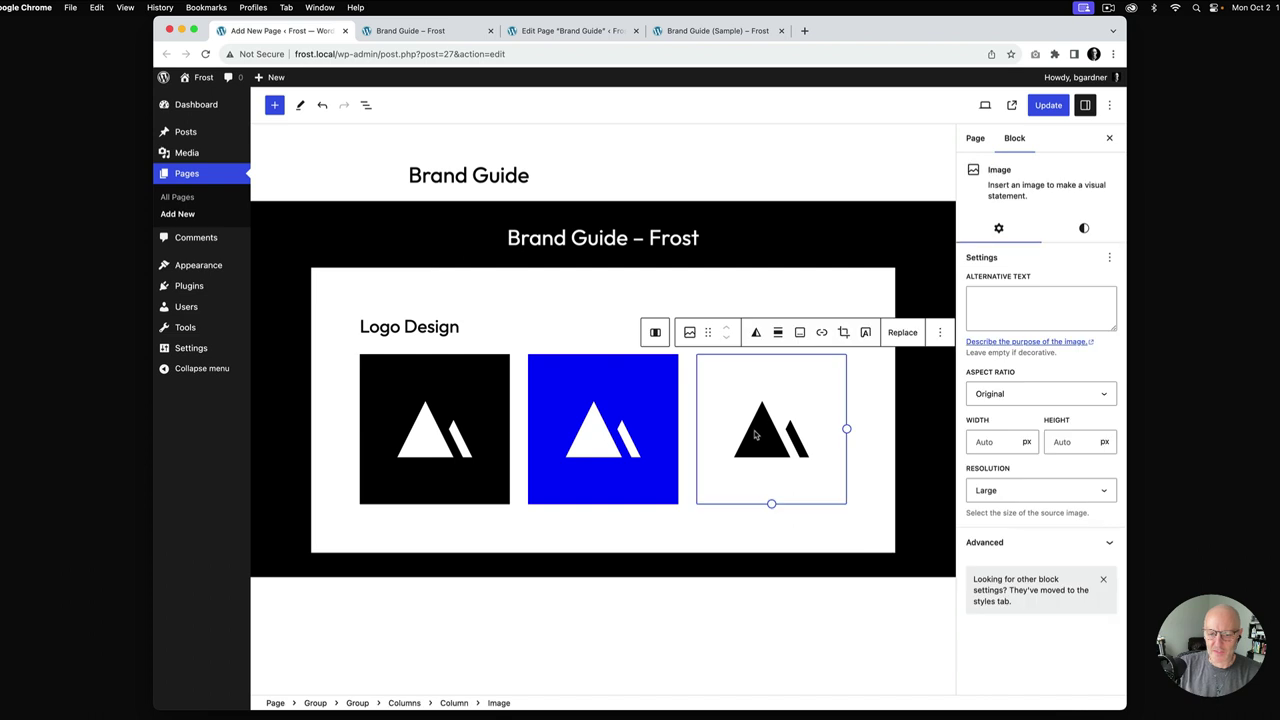
pyautogui.click(1082, 228)
pyautogui.click(1007, 435)
pyautogui.write('1')
pyautogui.click(977, 436)
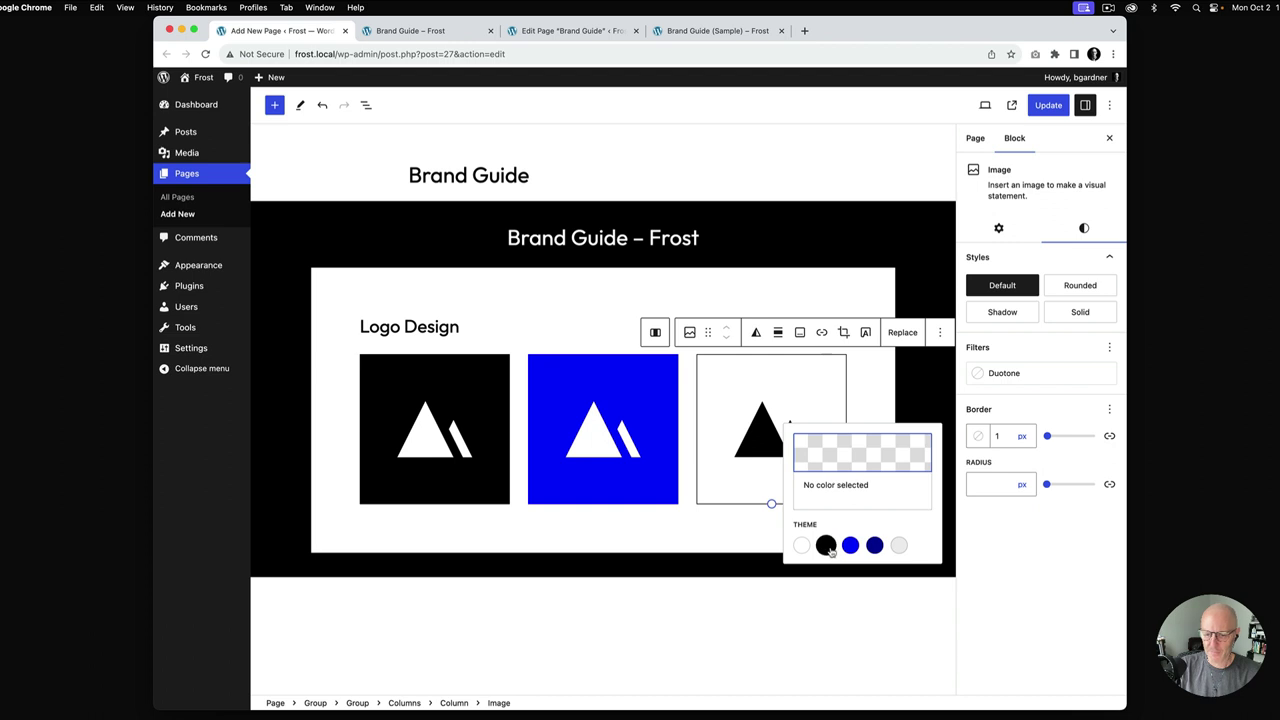
pyautogui.click(829, 548)
# Set the resolution of all three logo images to Full Size
pyautogui.click(1020, 237)
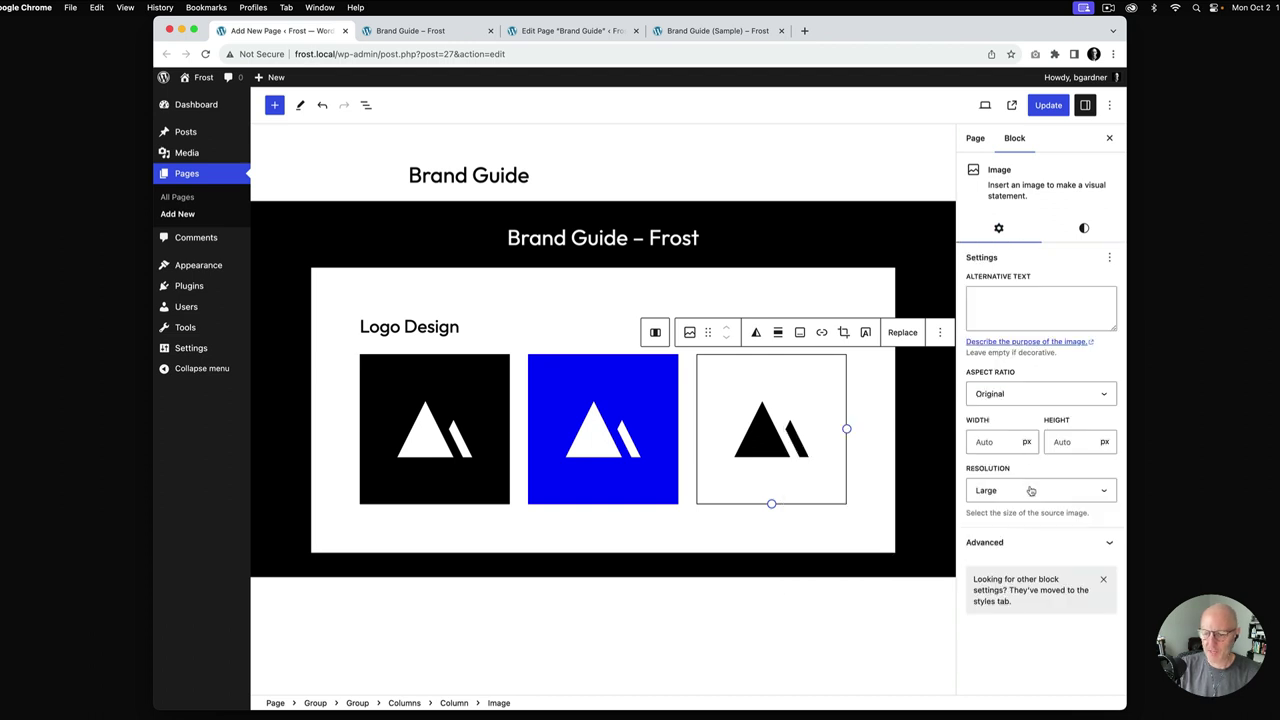
pyautogui.click(1030, 492)
pyautogui.click(1030, 504)
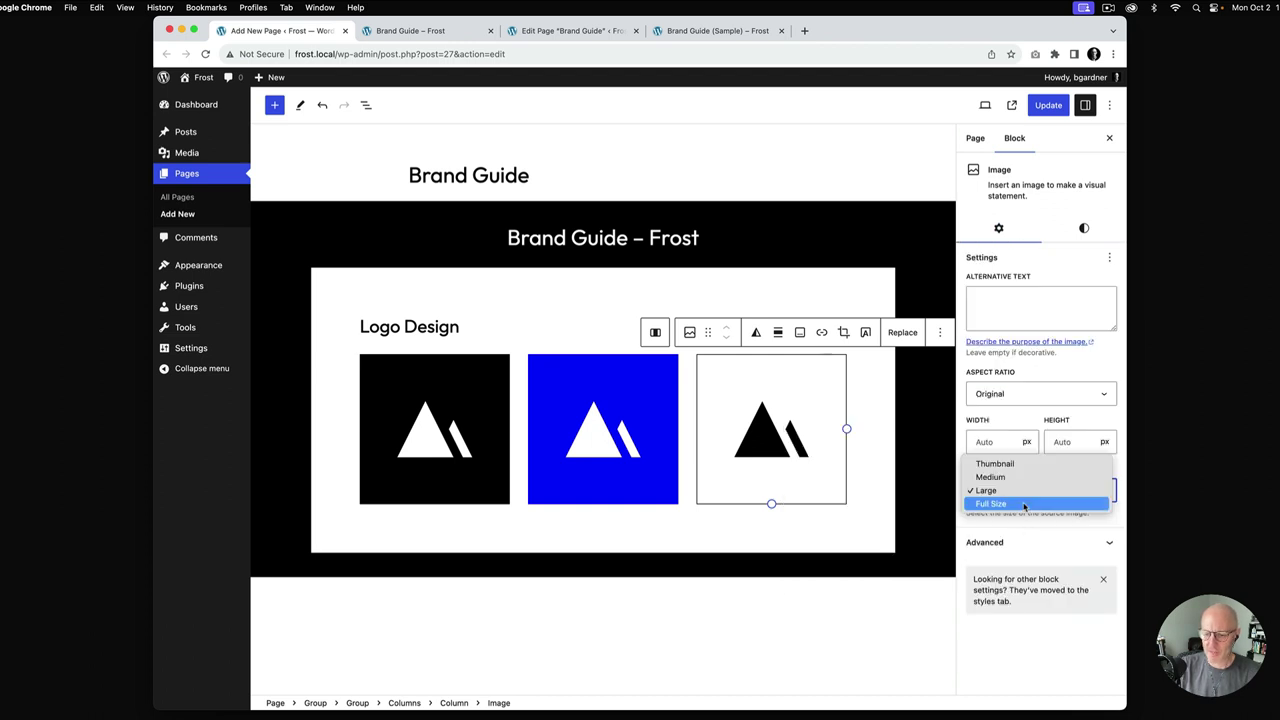
pyautogui.click(593, 433)
pyautogui.click(1015, 494)
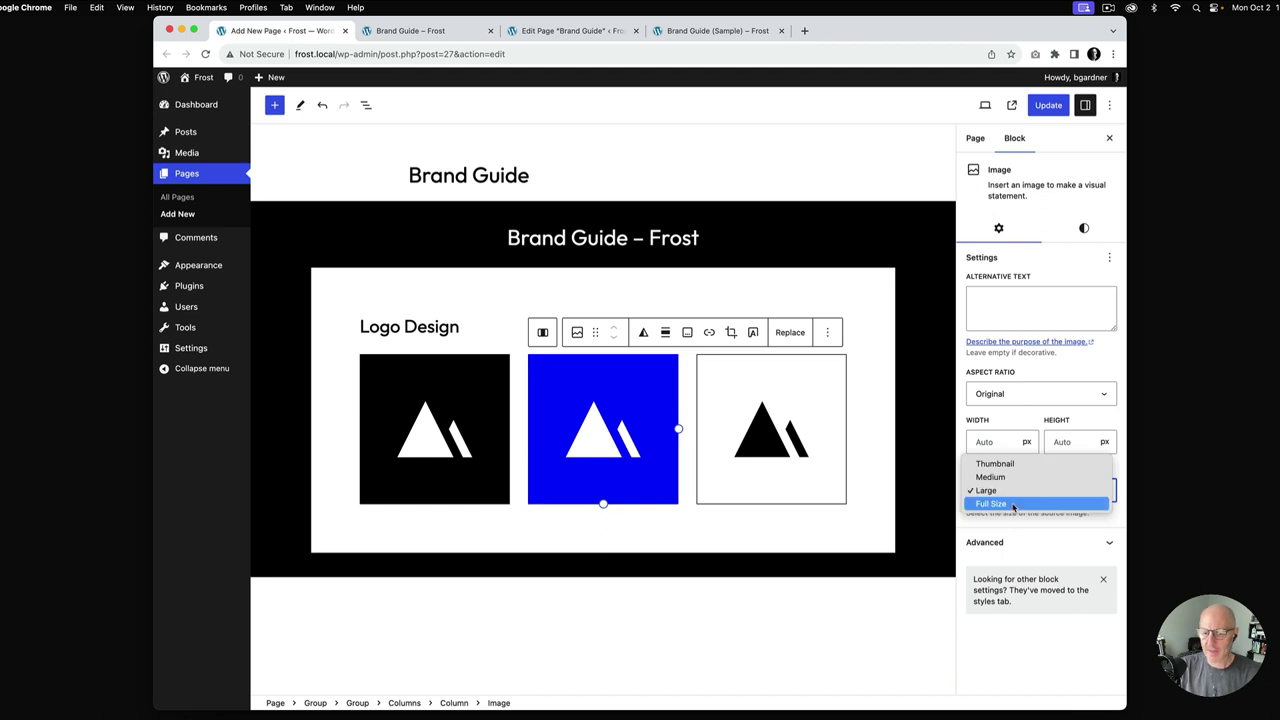
pyautogui.click(1015, 505)
pyautogui.click(449, 429)
pyautogui.click(1041, 501)
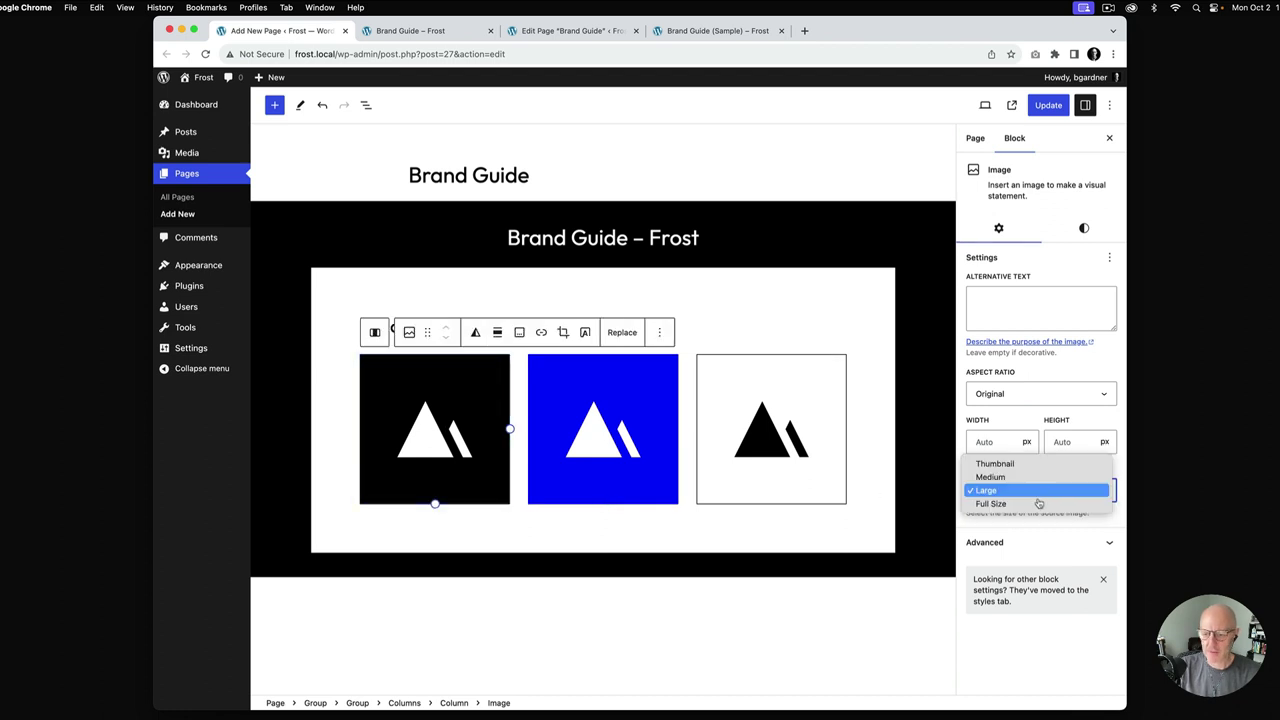
pyautogui.click(1032, 505)
pyautogui.click(771, 331)
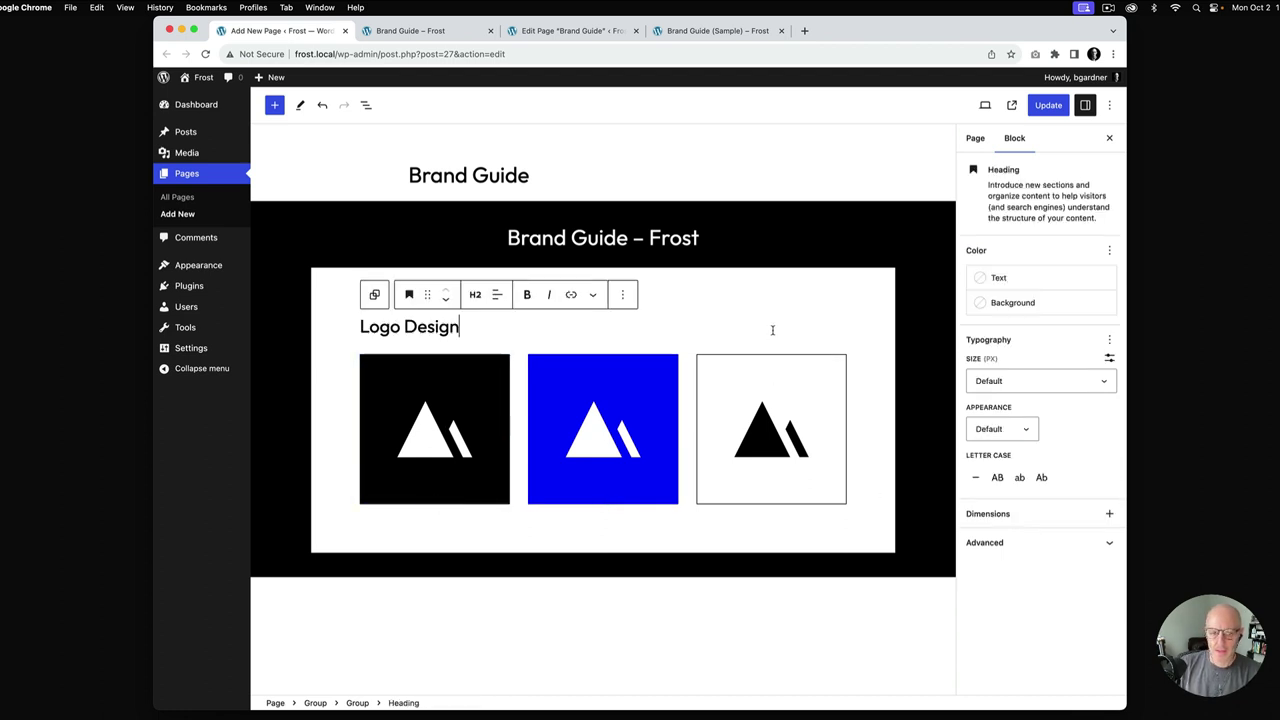
# Make the Logo Design heading uppercase at Small size, comparing with the sample
pyautogui.click(722, 31)
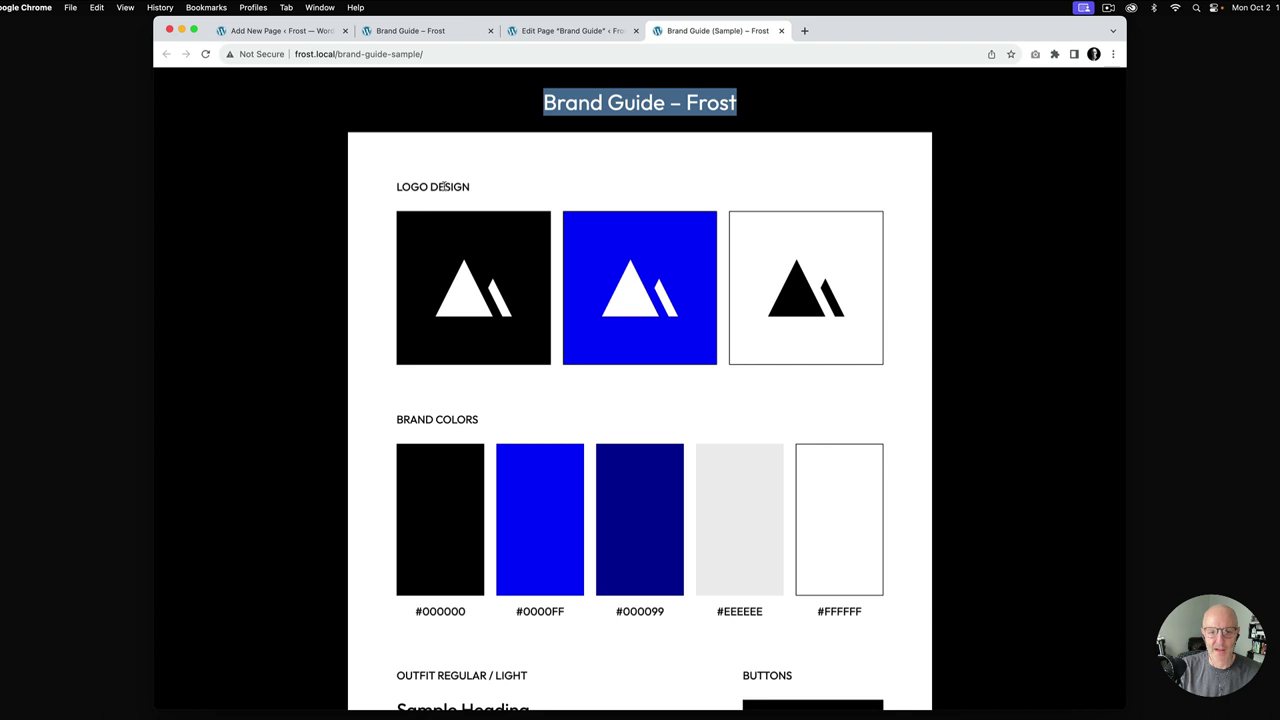
pyautogui.click(281, 31)
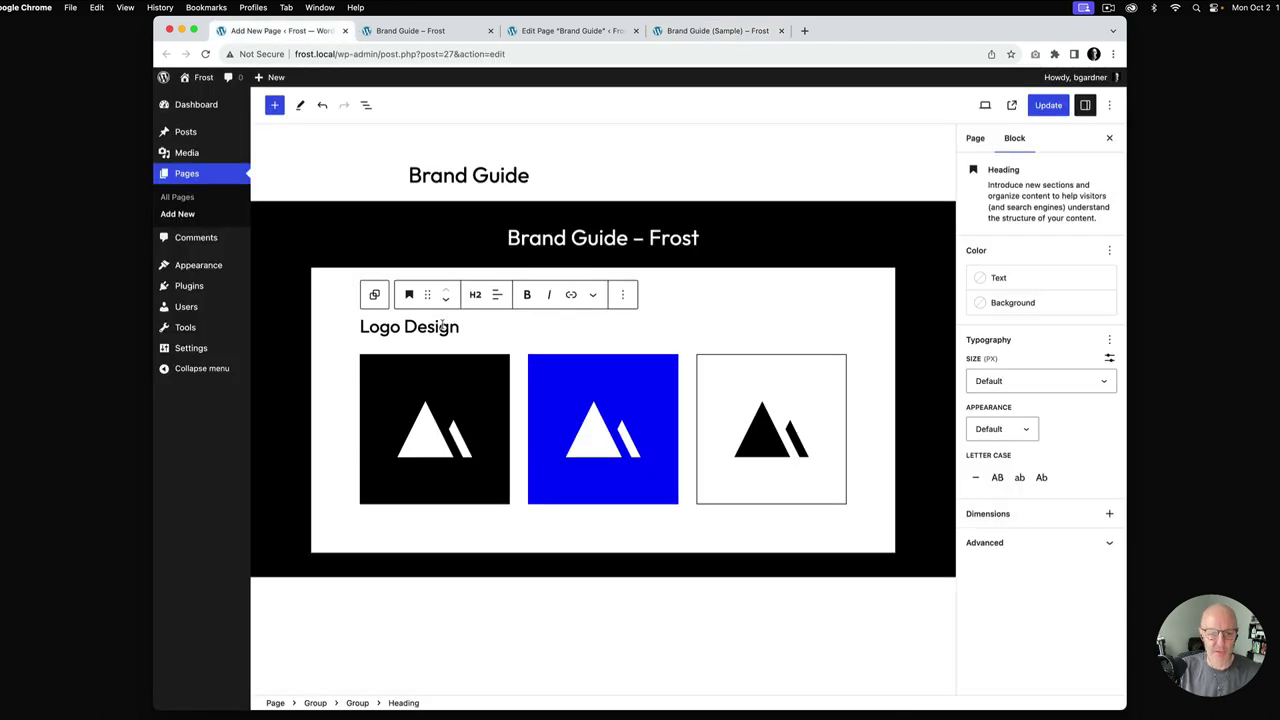
pyautogui.click(998, 478)
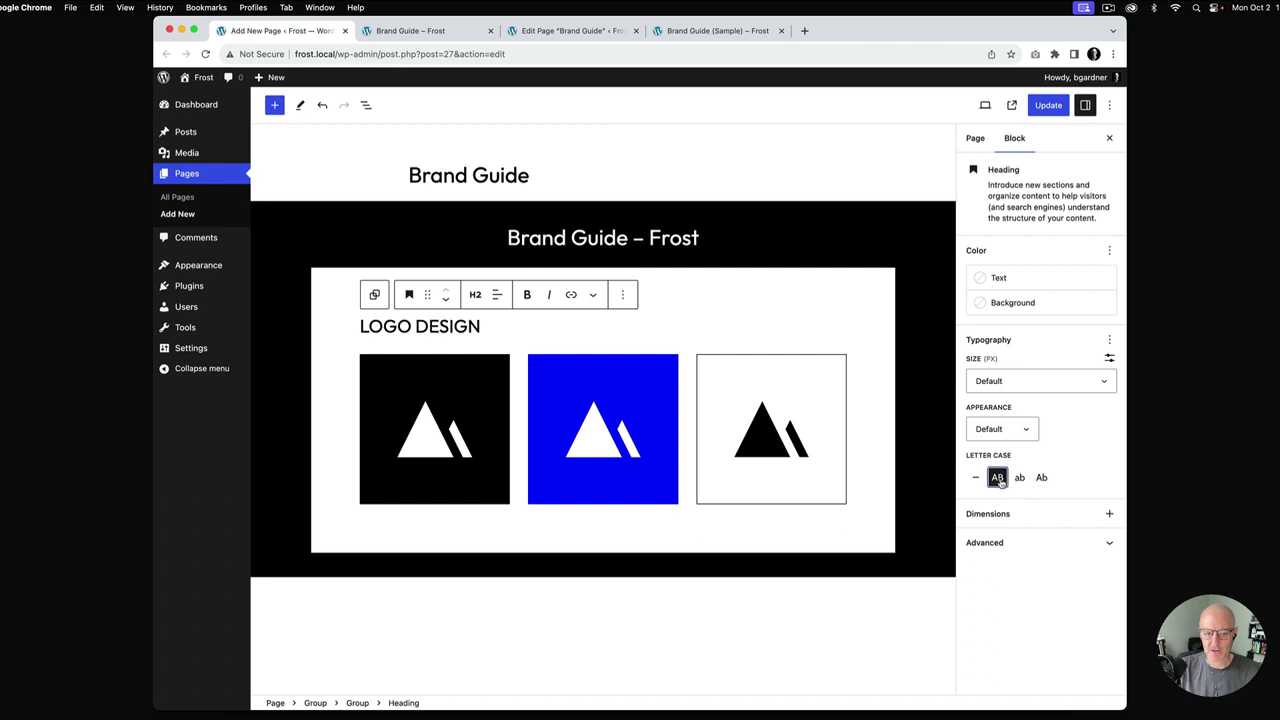
pyautogui.click(1108, 386)
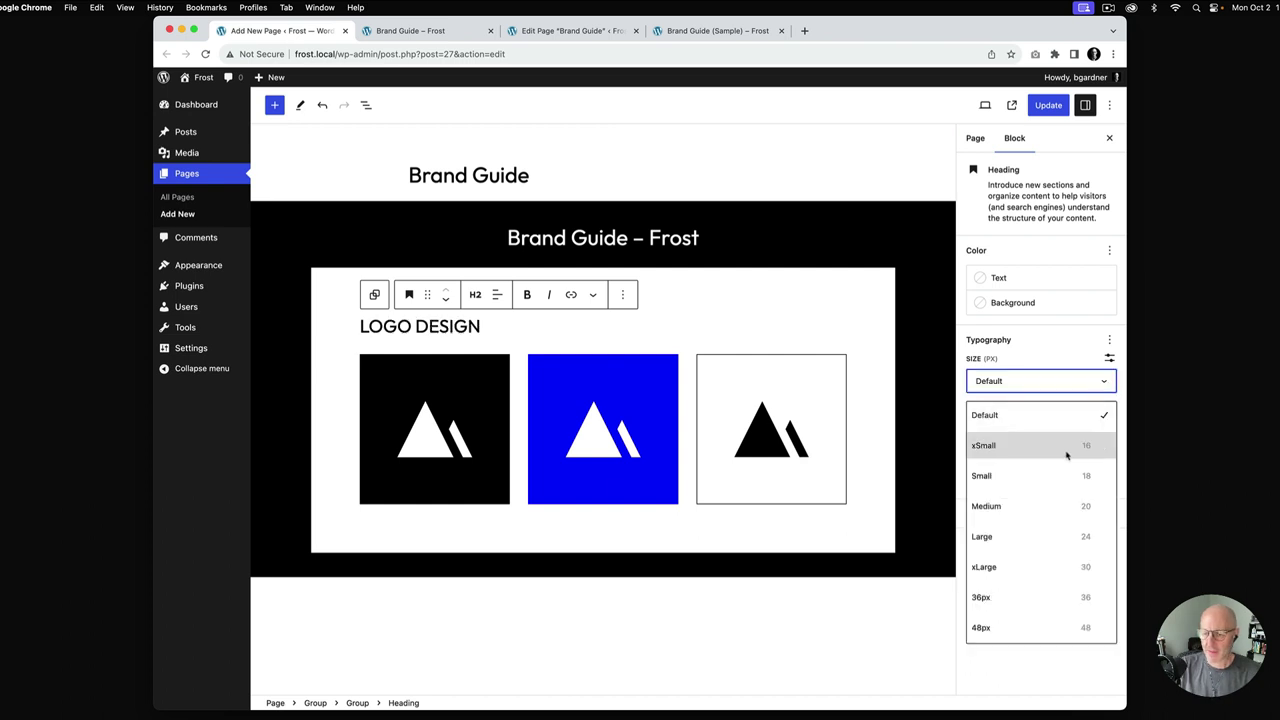
pyautogui.click(1064, 449)
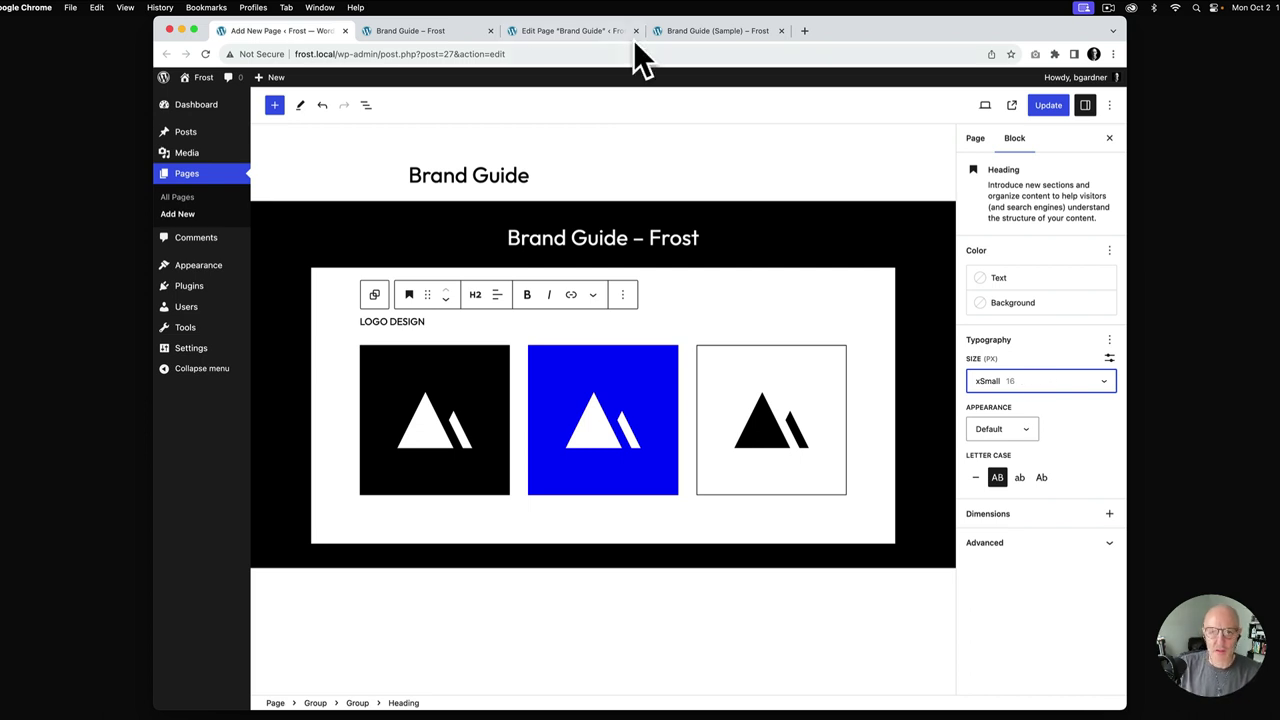
pyautogui.click(677, 37)
pyautogui.click(313, 35)
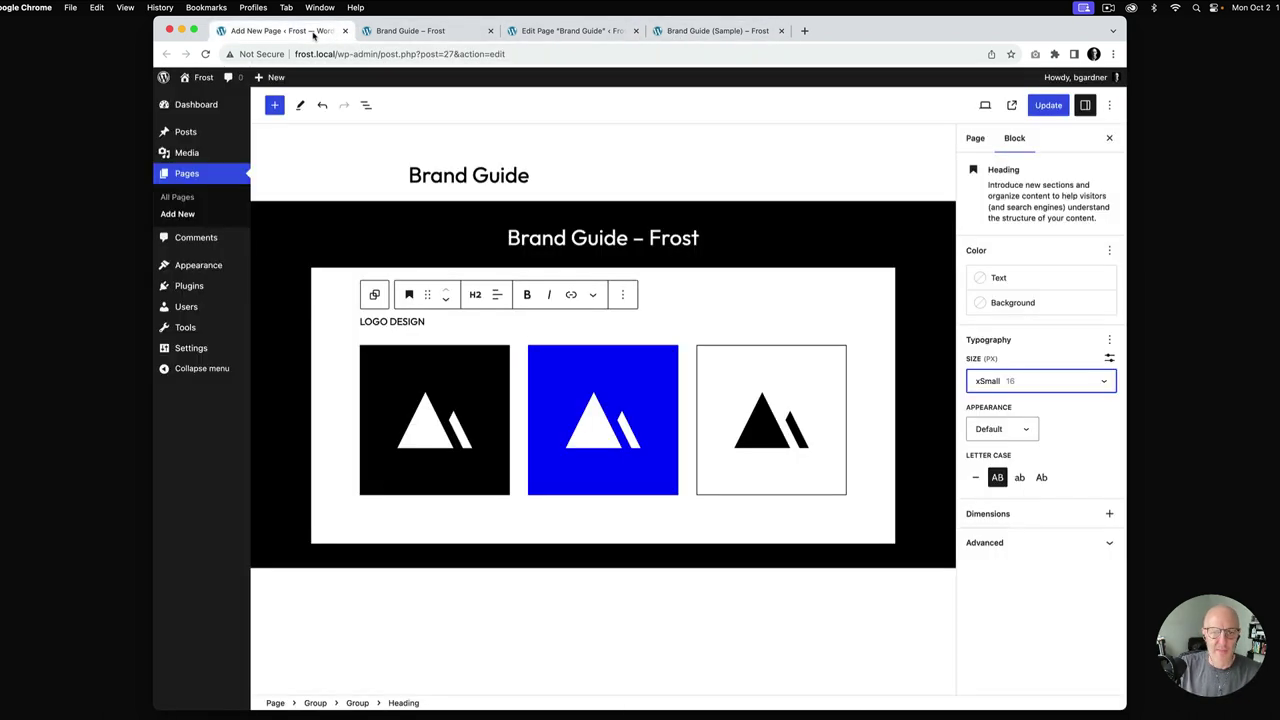
pyautogui.click(1080, 390)
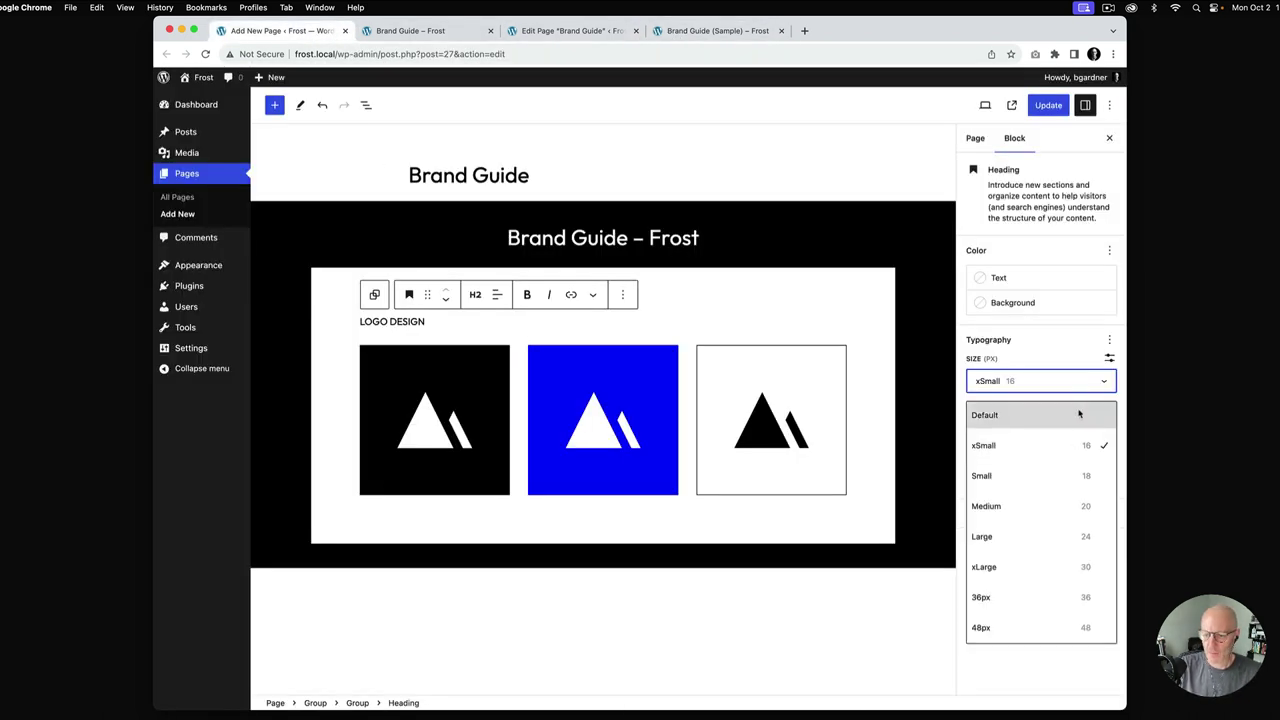
pyautogui.click(1072, 470)
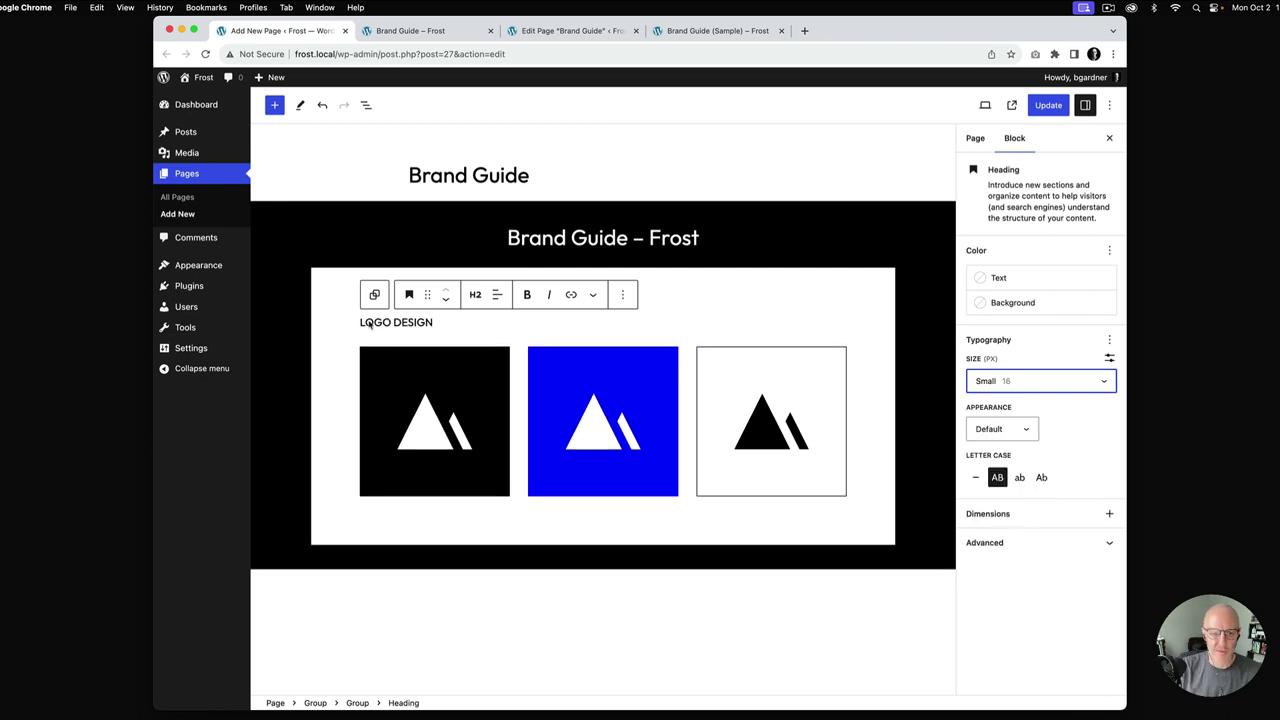
# Update the page and reload the live view to compare it with the sample
pyautogui.click(1046, 105)
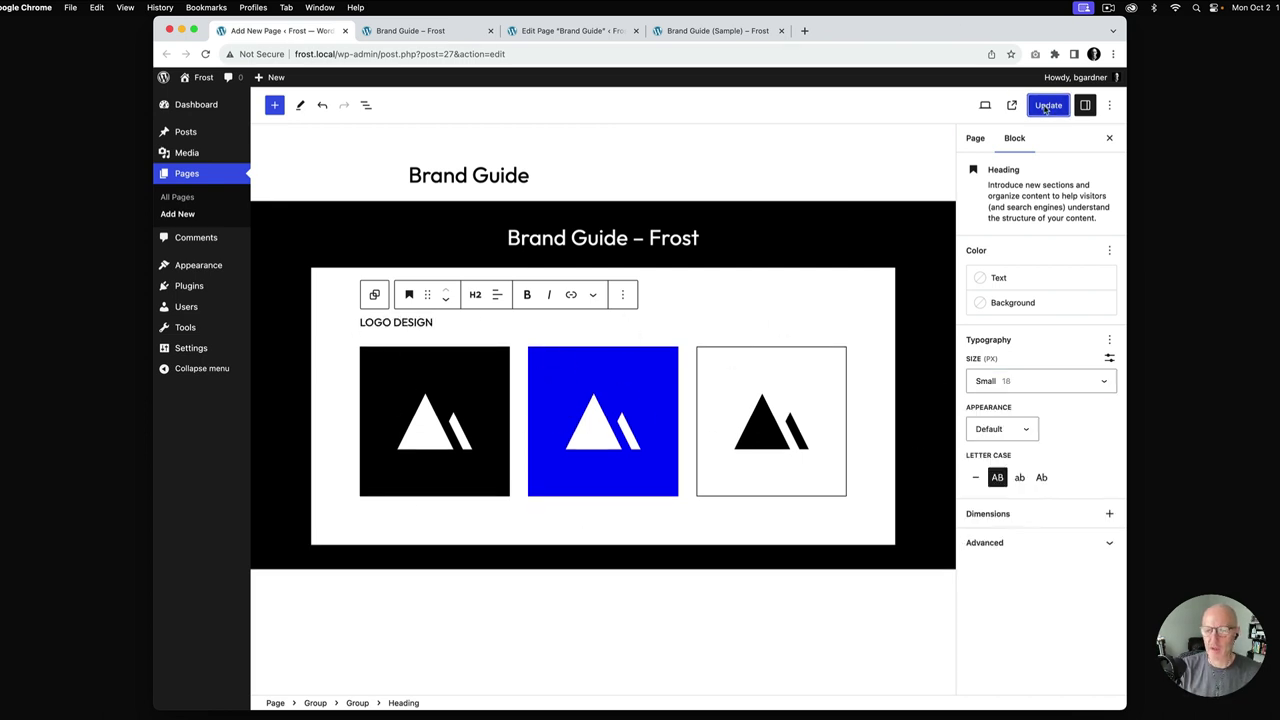
pyautogui.click(444, 33)
pyautogui.press('super+r')
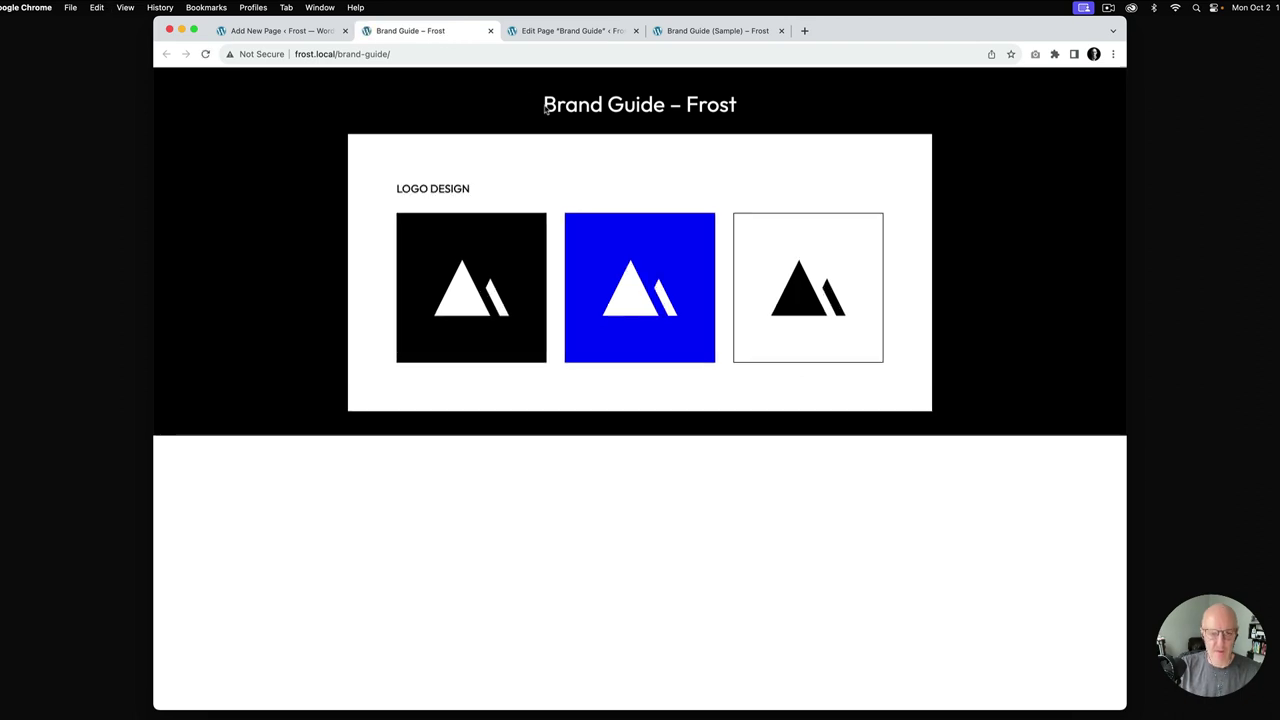
pyautogui.click(705, 31)
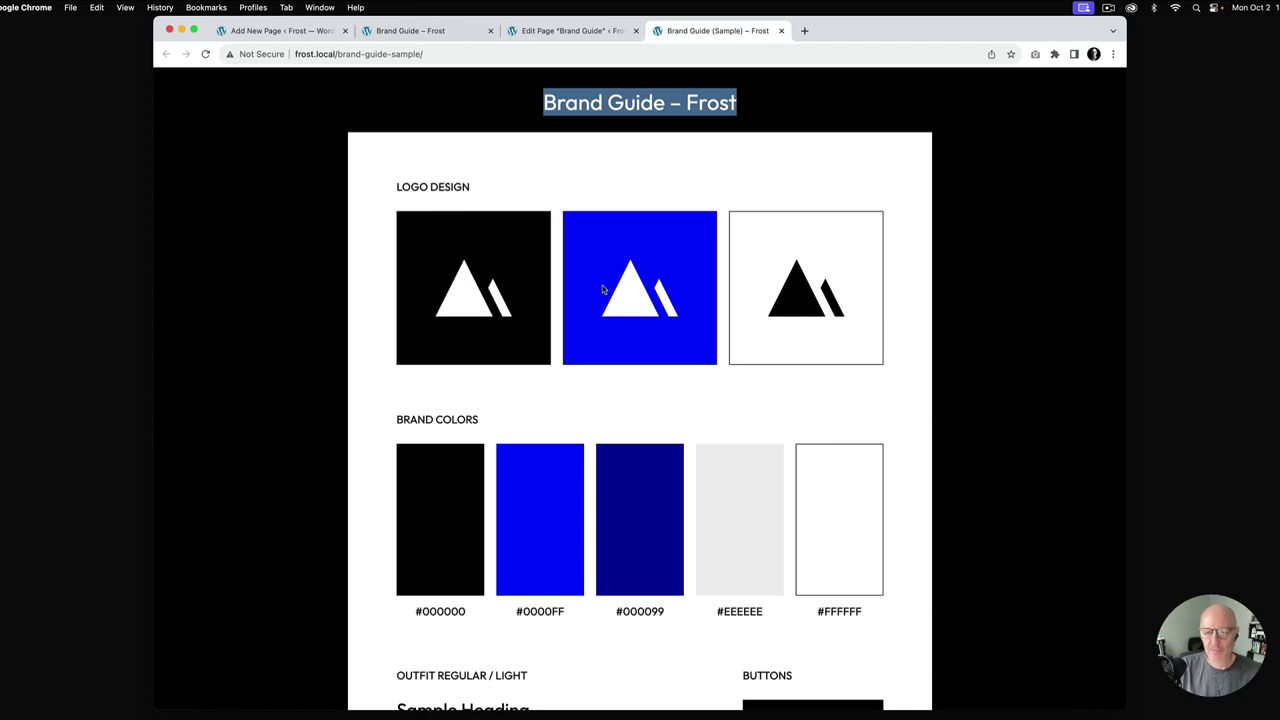
pyautogui.click(445, 31)
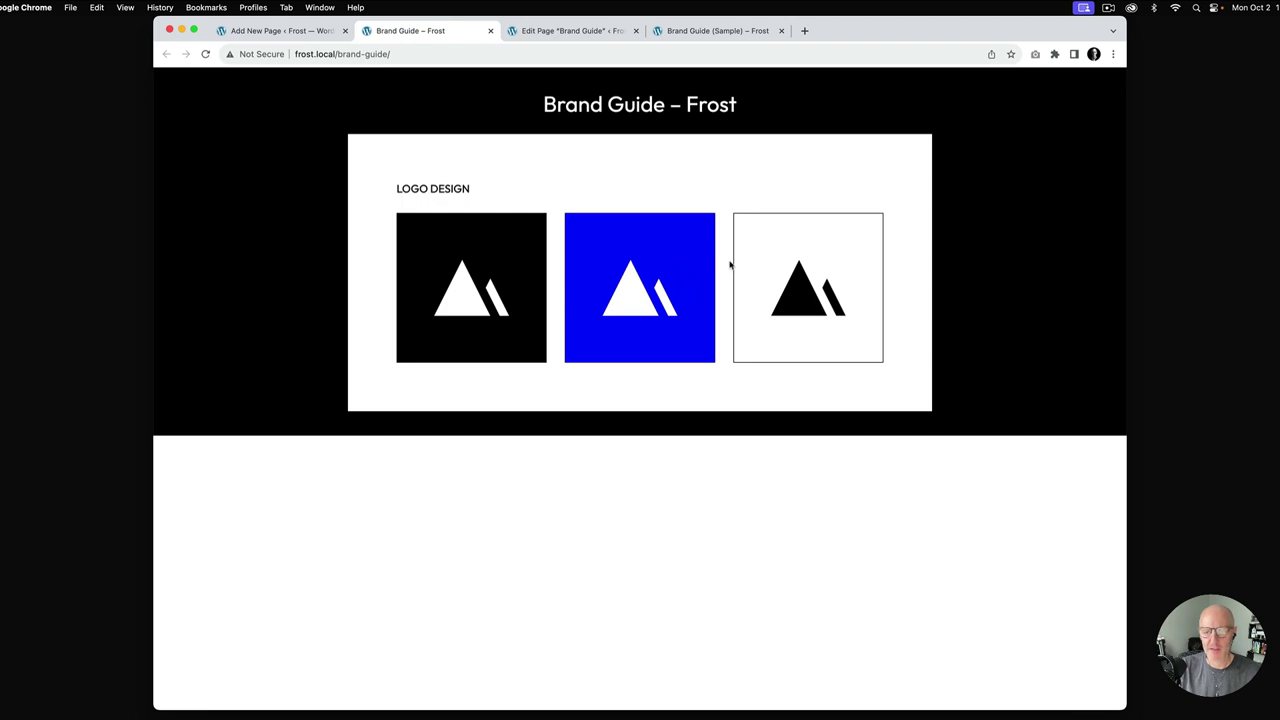
pyautogui.click(300, 31)
# Set the logo Columns block spacing to xSmall and update the page
pyautogui.click(458, 423)
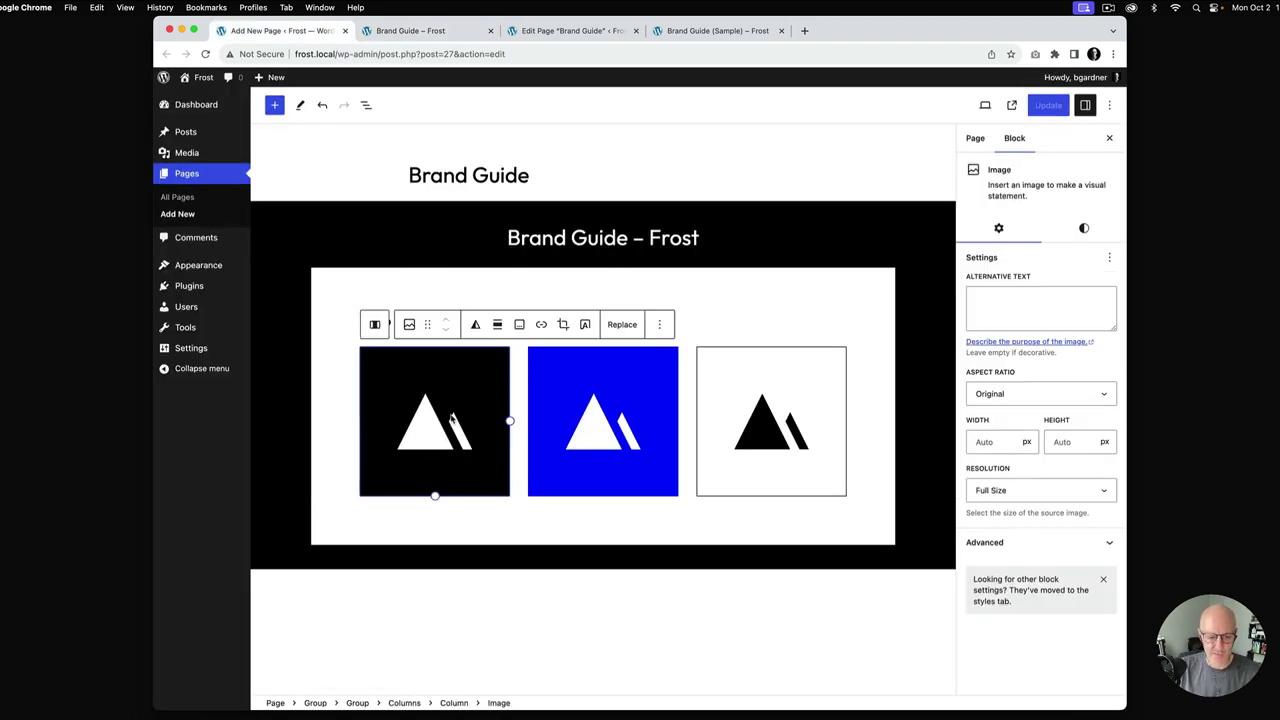
pyautogui.click(405, 703)
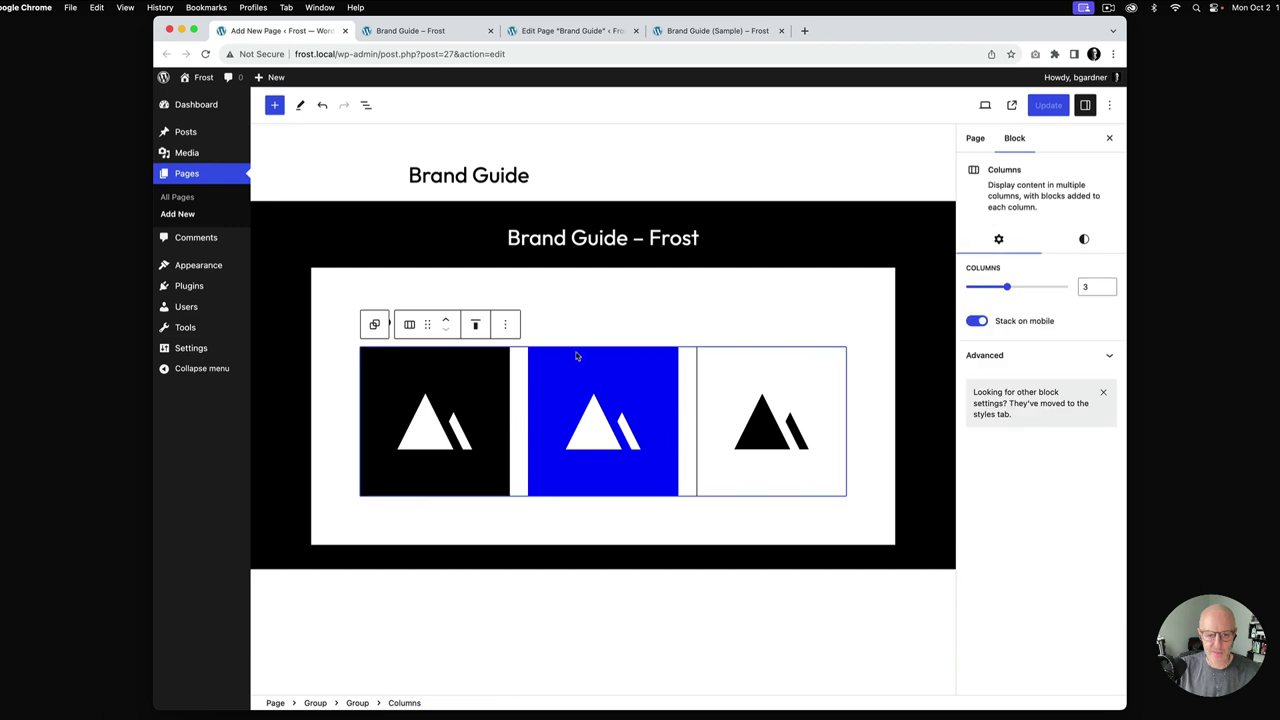
pyautogui.click(1084, 242)
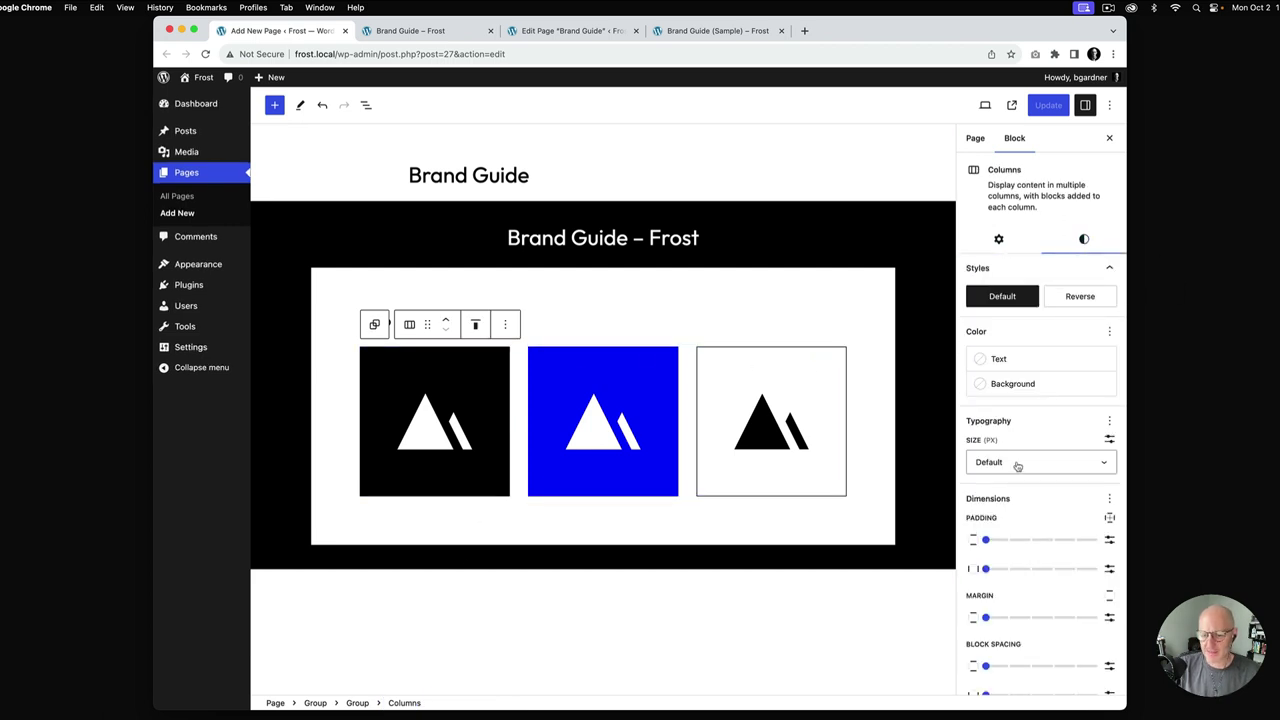
pyautogui.scroll(-3, 1014, 463)
pyautogui.moveTo(982, 560); pyautogui.dragTo(1008, 576)
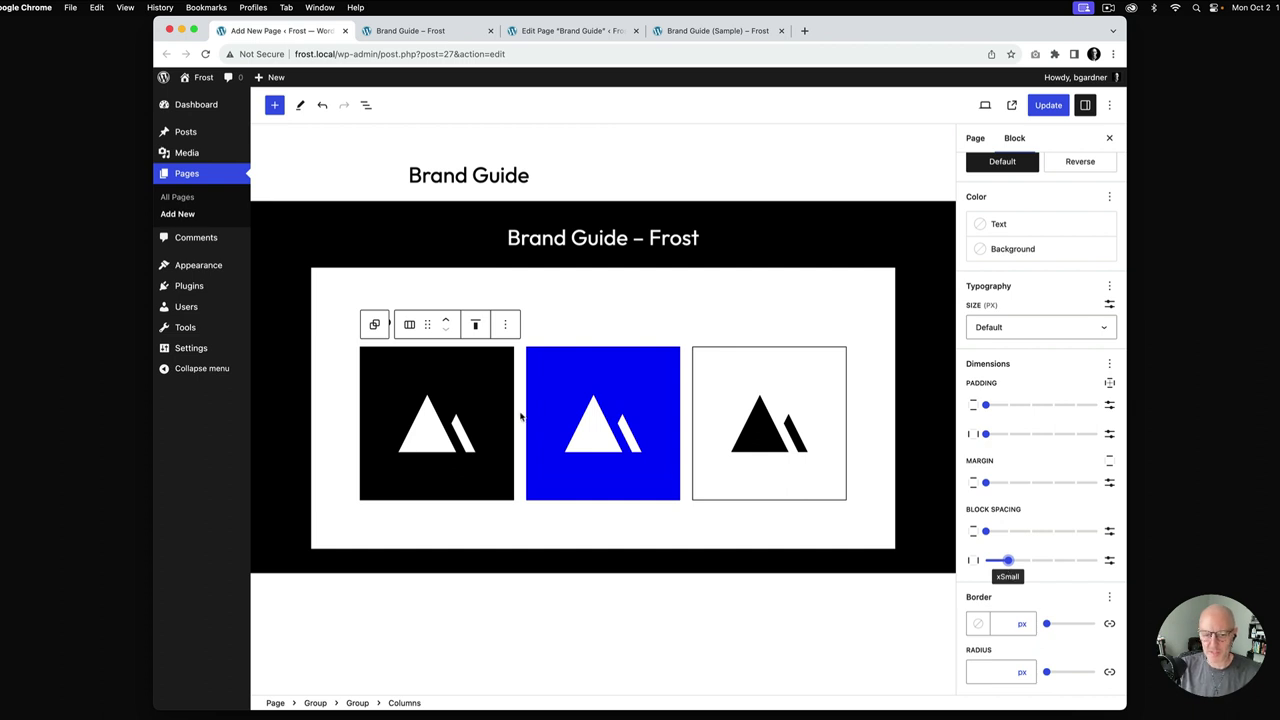
pyautogui.click(1048, 106)
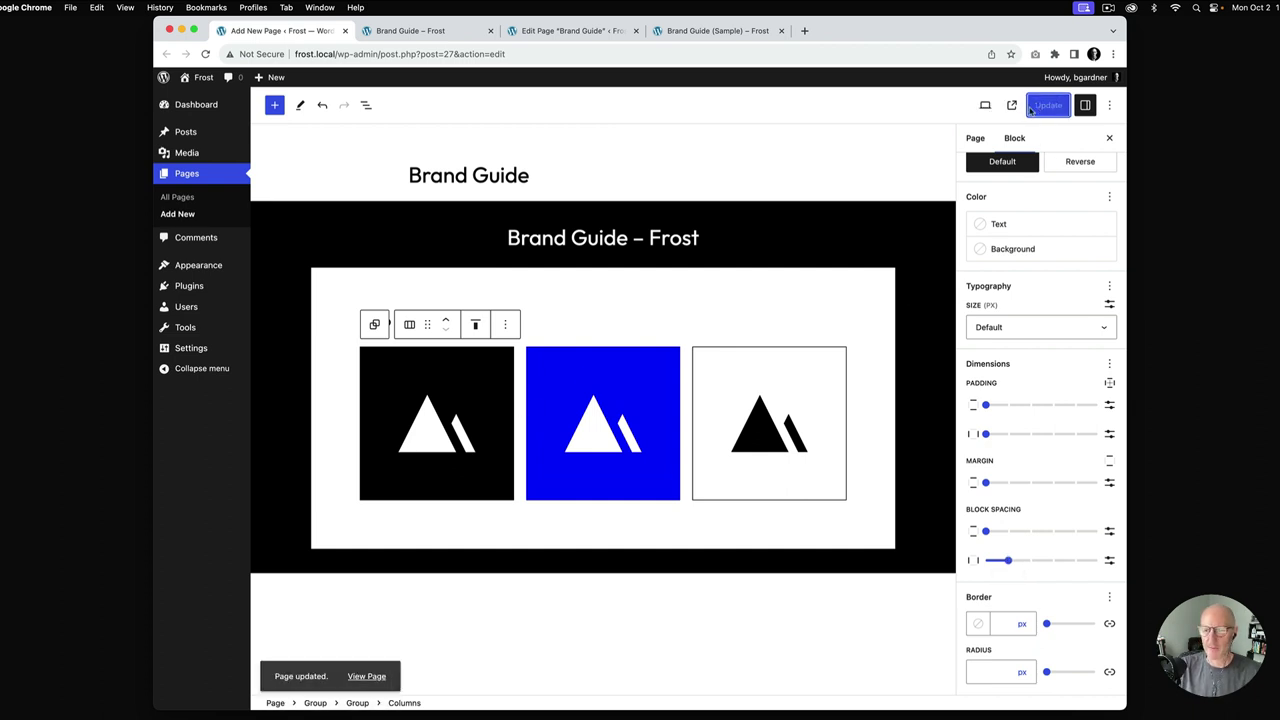
pyautogui.click(700, 31)
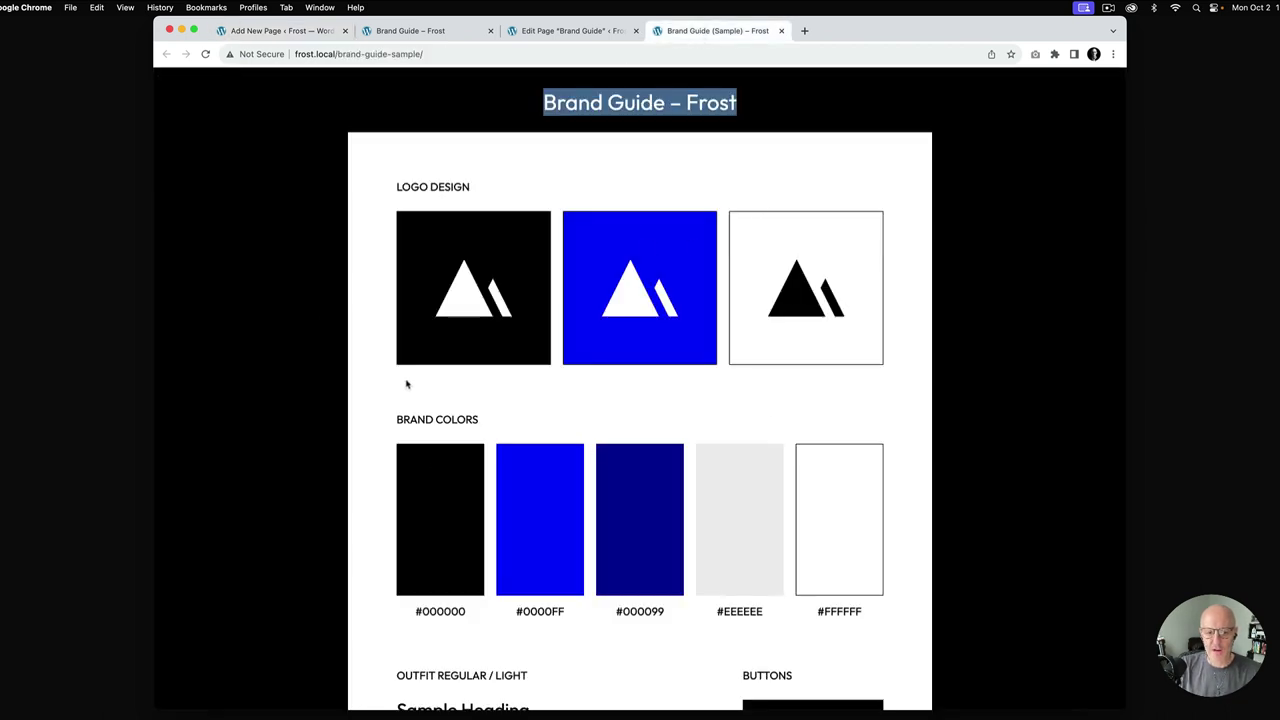
pyautogui.scroll(-2, 457, 423)
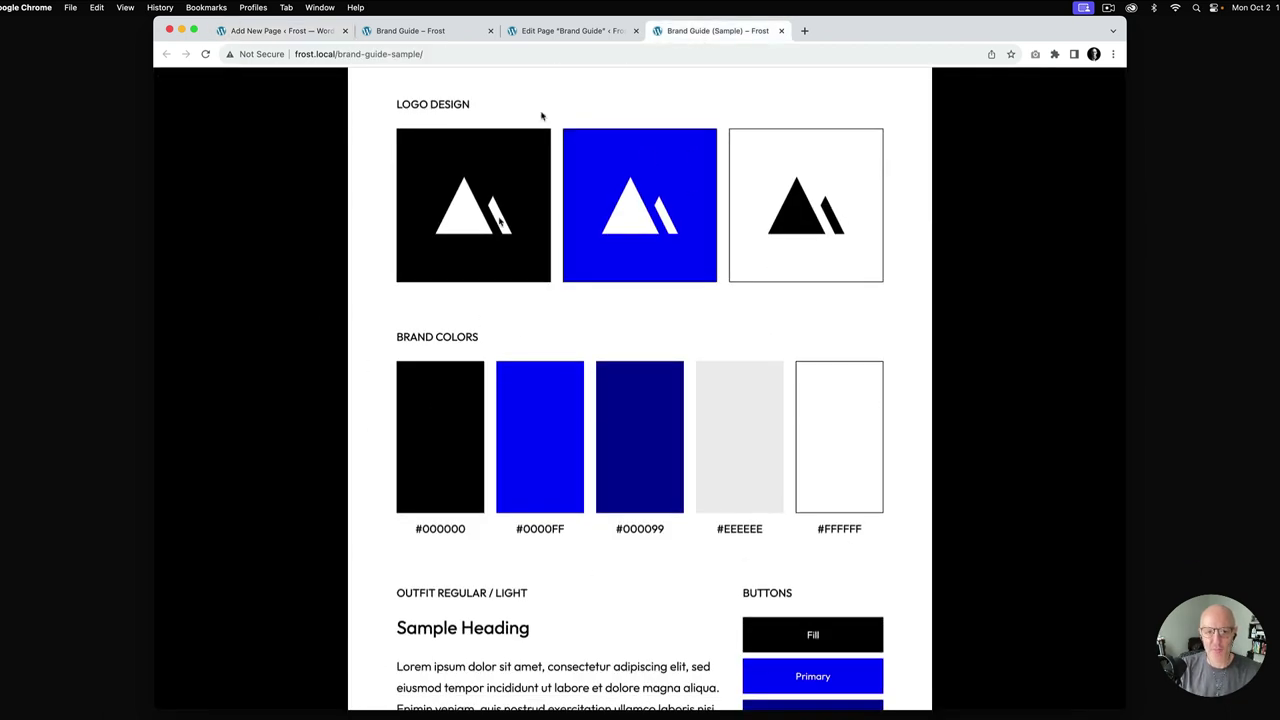
pyautogui.click(277, 31)
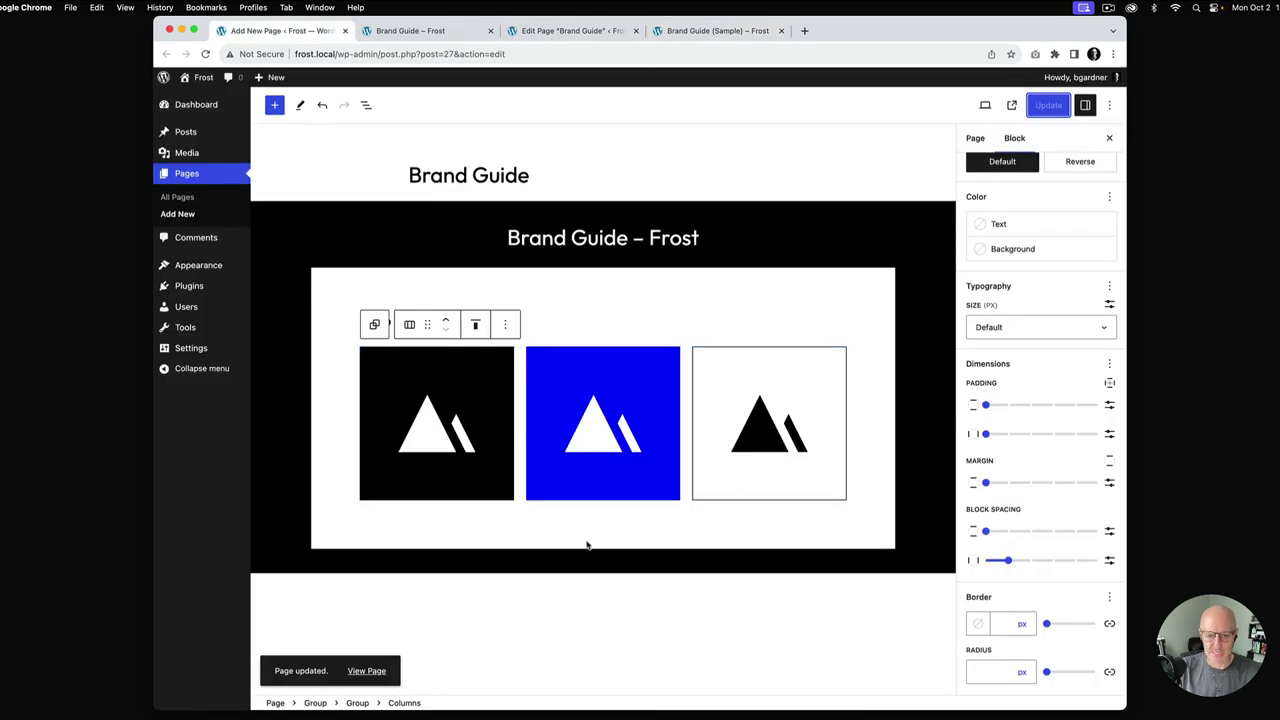
# Insert a Heading reading 'Brand Colors' at the end of the white section below the logos
pyautogui.click(587, 546)
pyautogui.click(887, 541)
pyautogui.write('h')
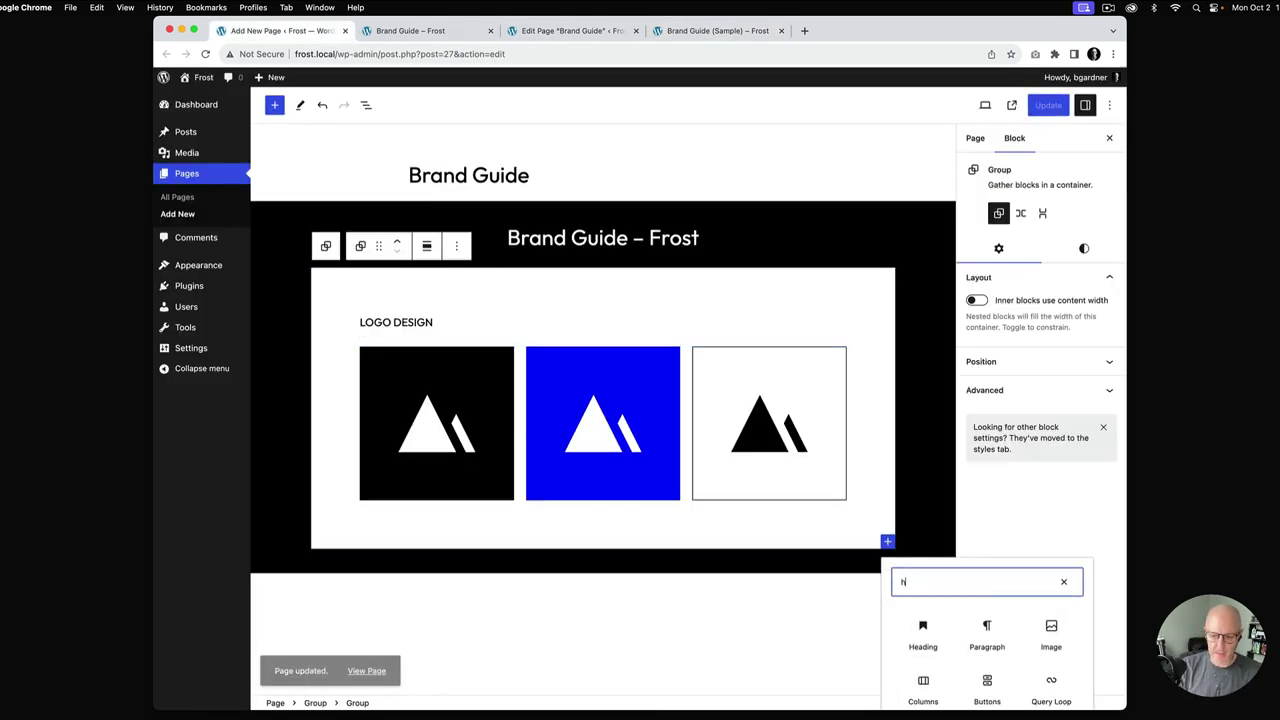
pyautogui.click(733, 495)
pyautogui.click(712, 531)
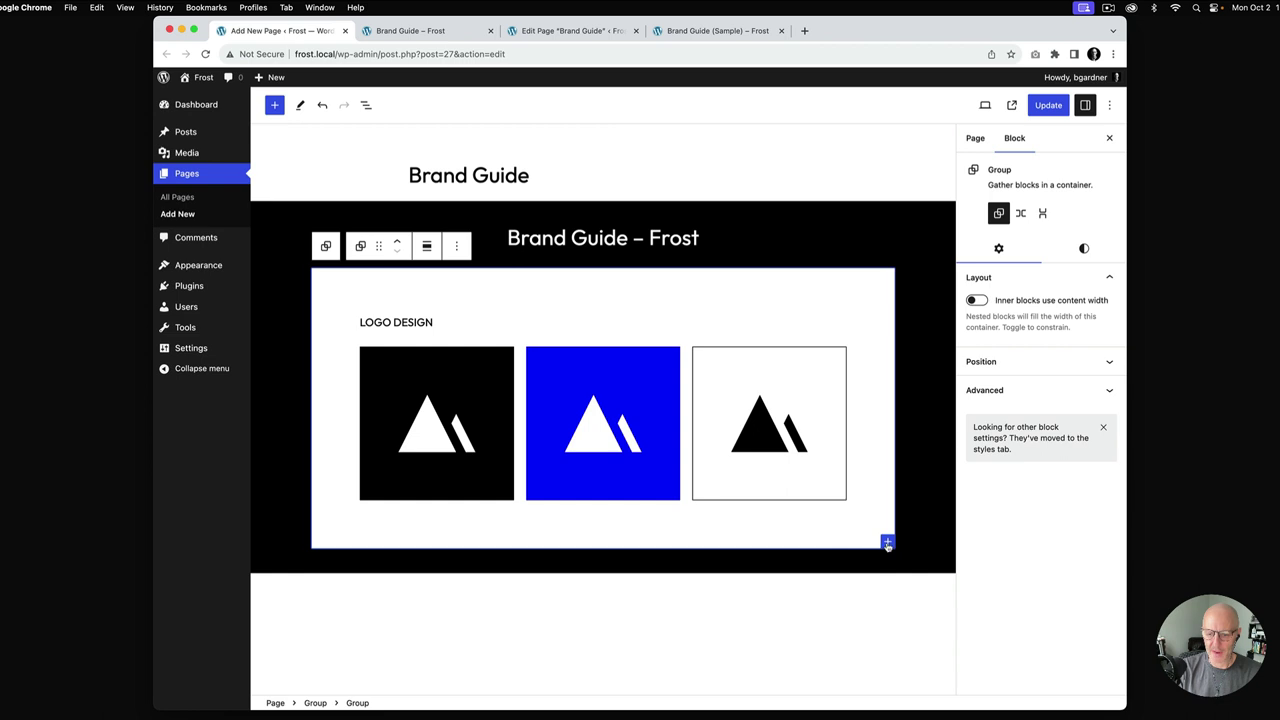
pyautogui.click(887, 541)
pyautogui.click(923, 684)
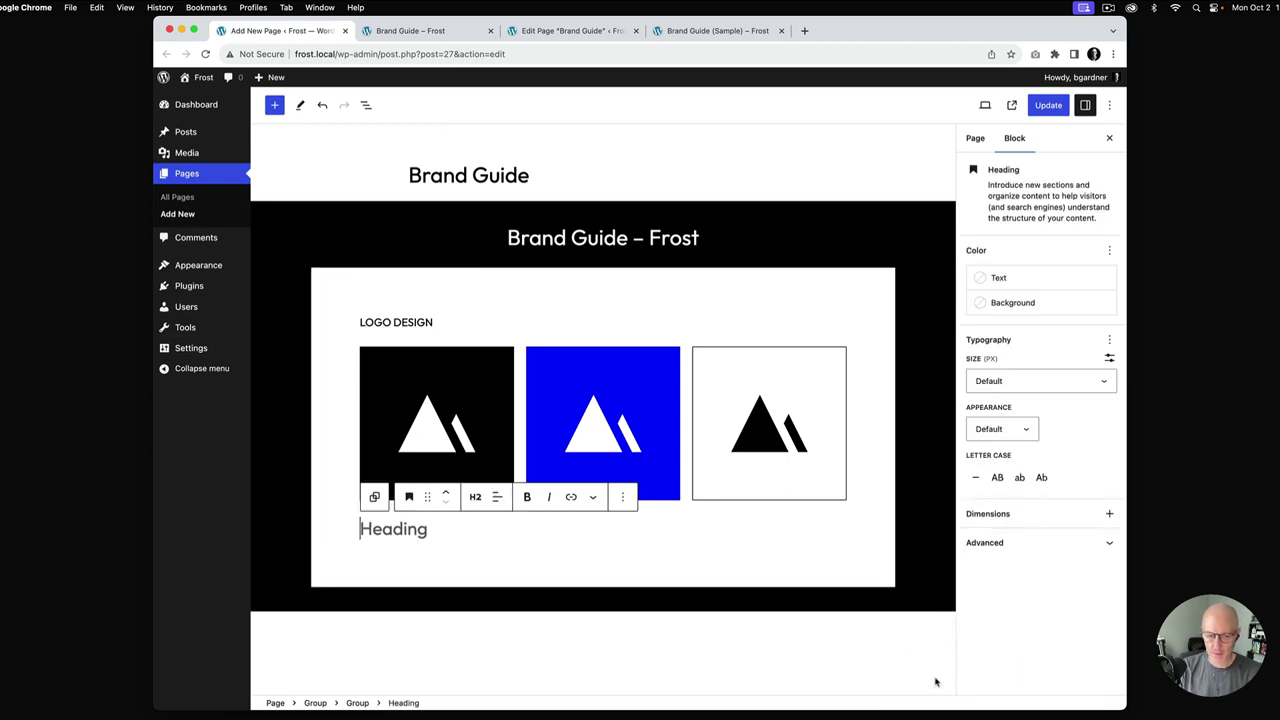
pyautogui.write('Bran')
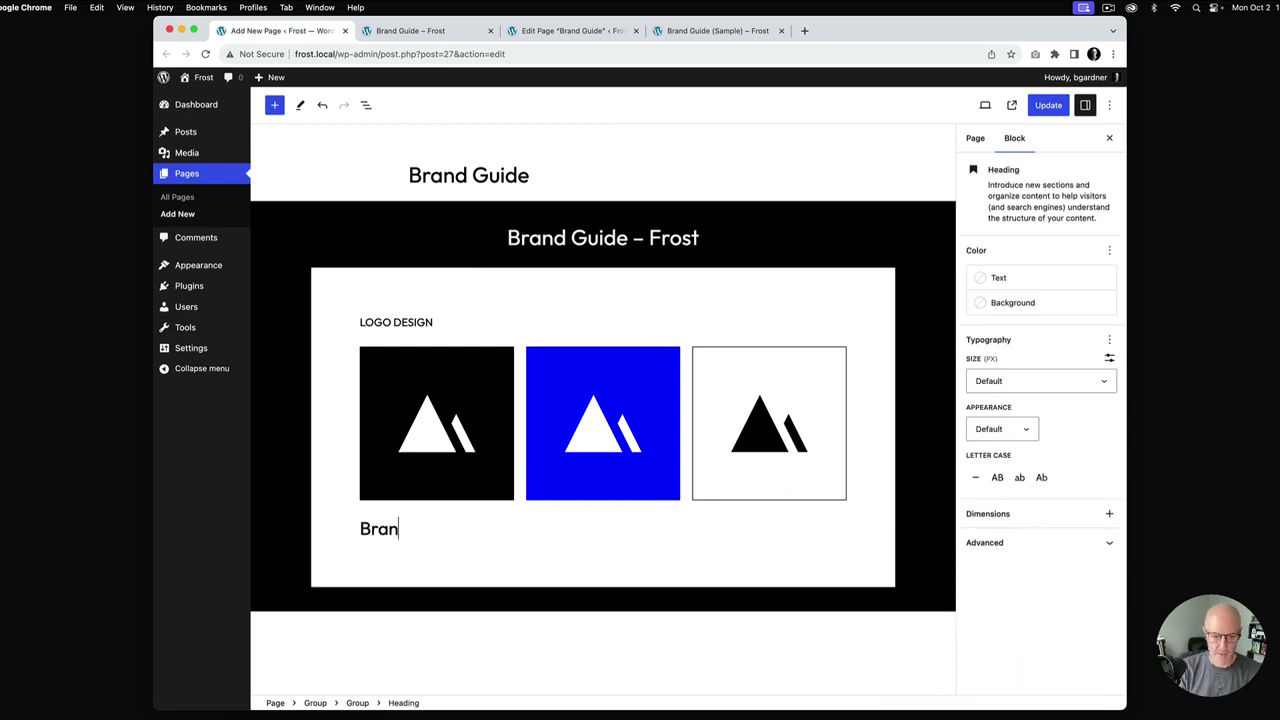
pyautogui.write('d Colors')
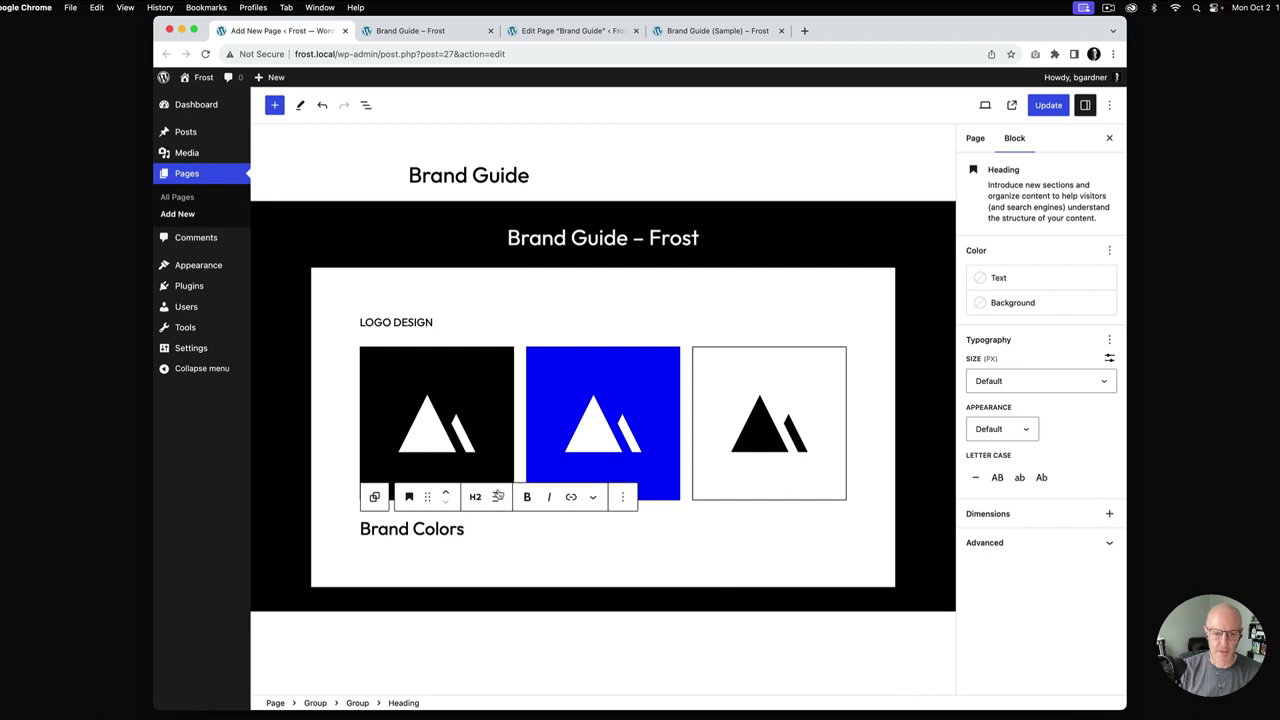
# Make the heading uppercase at Small 18 size, checking it against the sample page
pyautogui.click(997, 477)
pyautogui.click(1098, 384)
pyautogui.click(1078, 475)
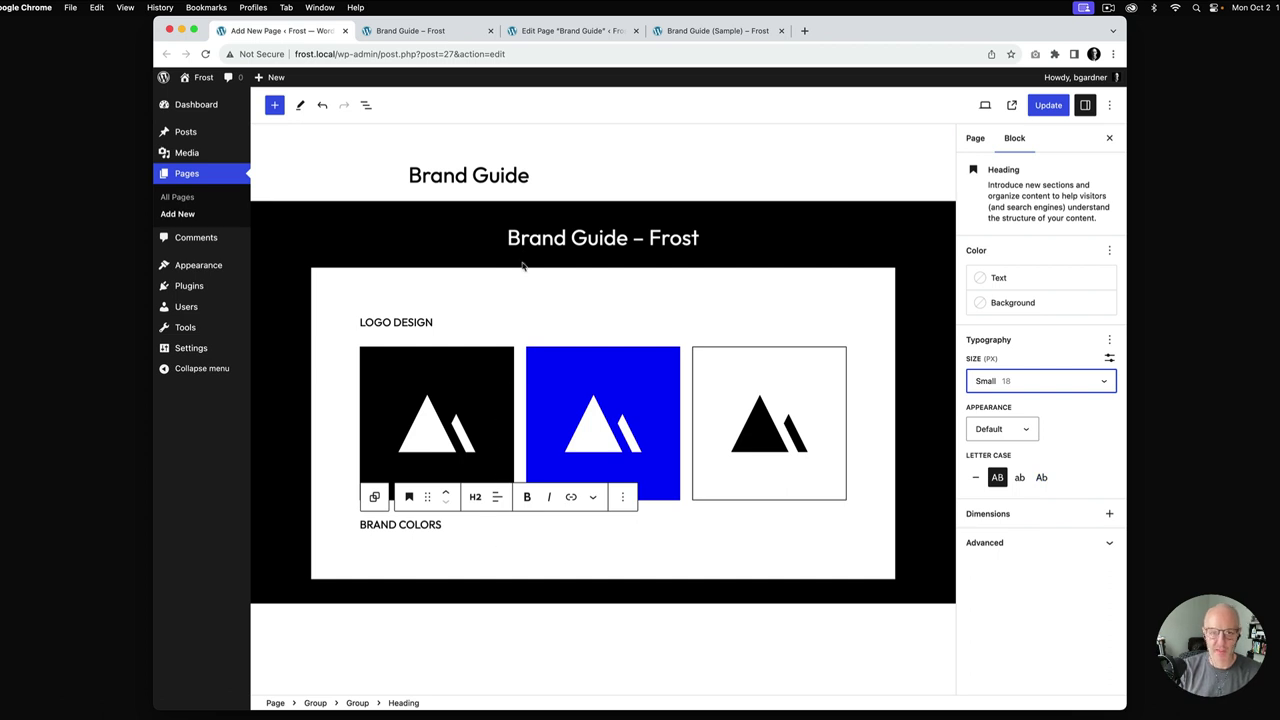
pyautogui.click(720, 31)
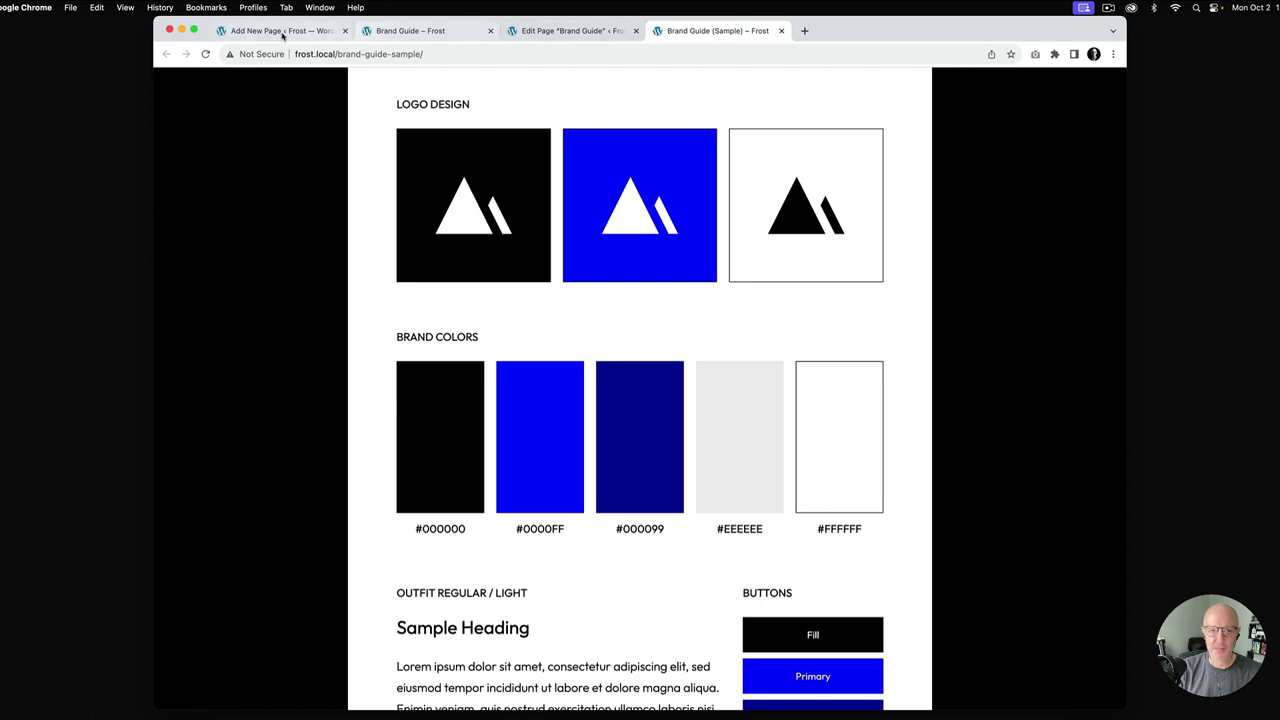
pyautogui.click(288, 31)
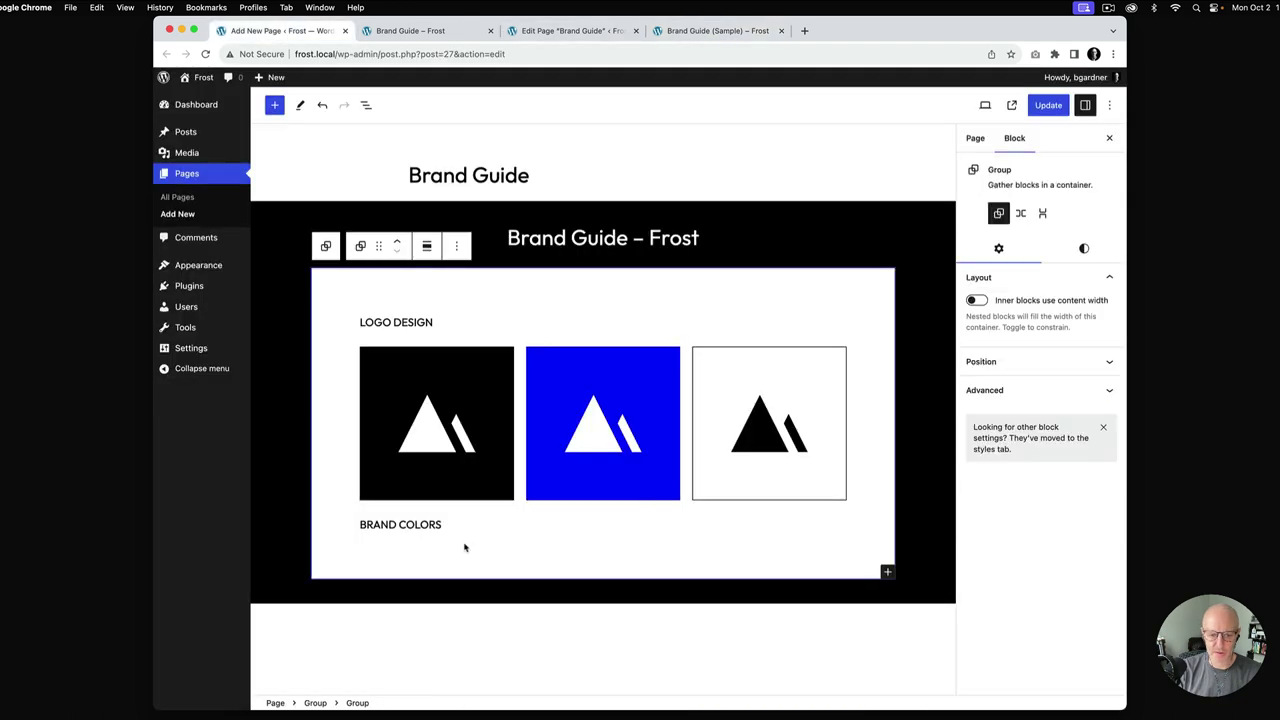
# Insert a Columns block with the 50/50 layout below the heading
pyautogui.click(887, 572)
pyautogui.write('col')
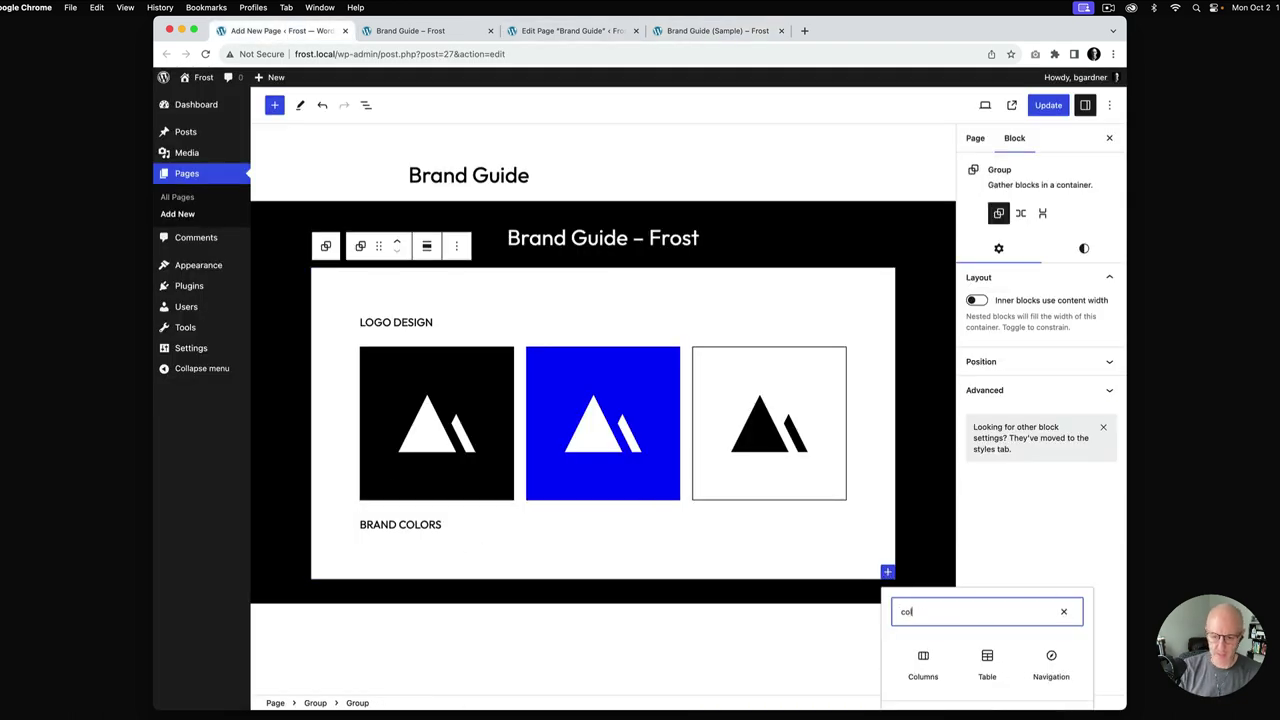
pyautogui.click(925, 657)
pyautogui.scroll(-5, 660, 583)
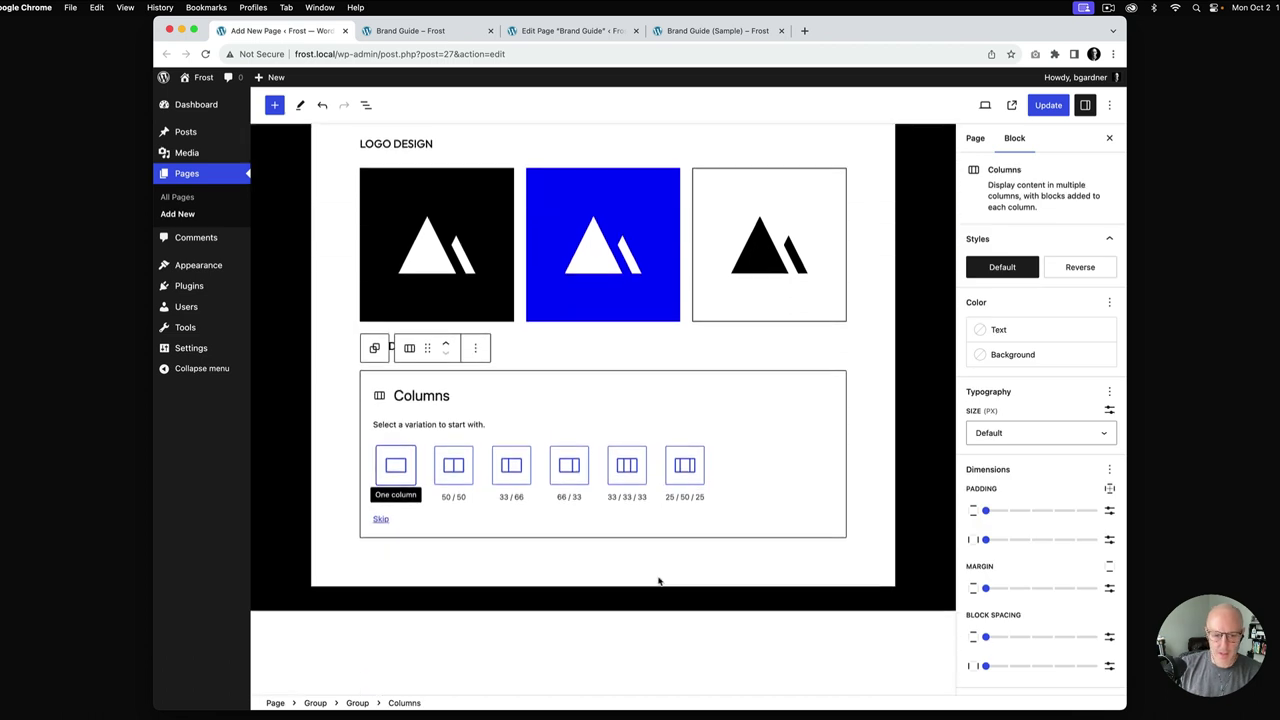
pyautogui.click(453, 426)
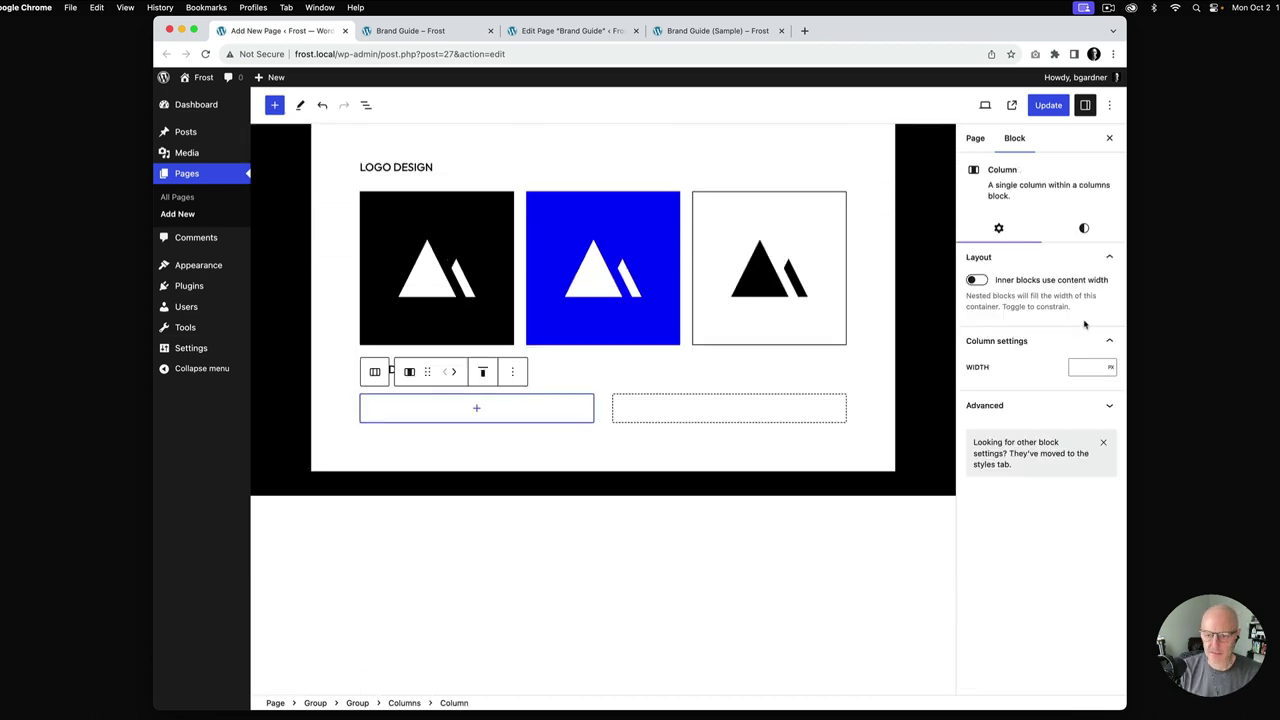
# Set the Columns block's column count to 5
pyautogui.click(404, 703)
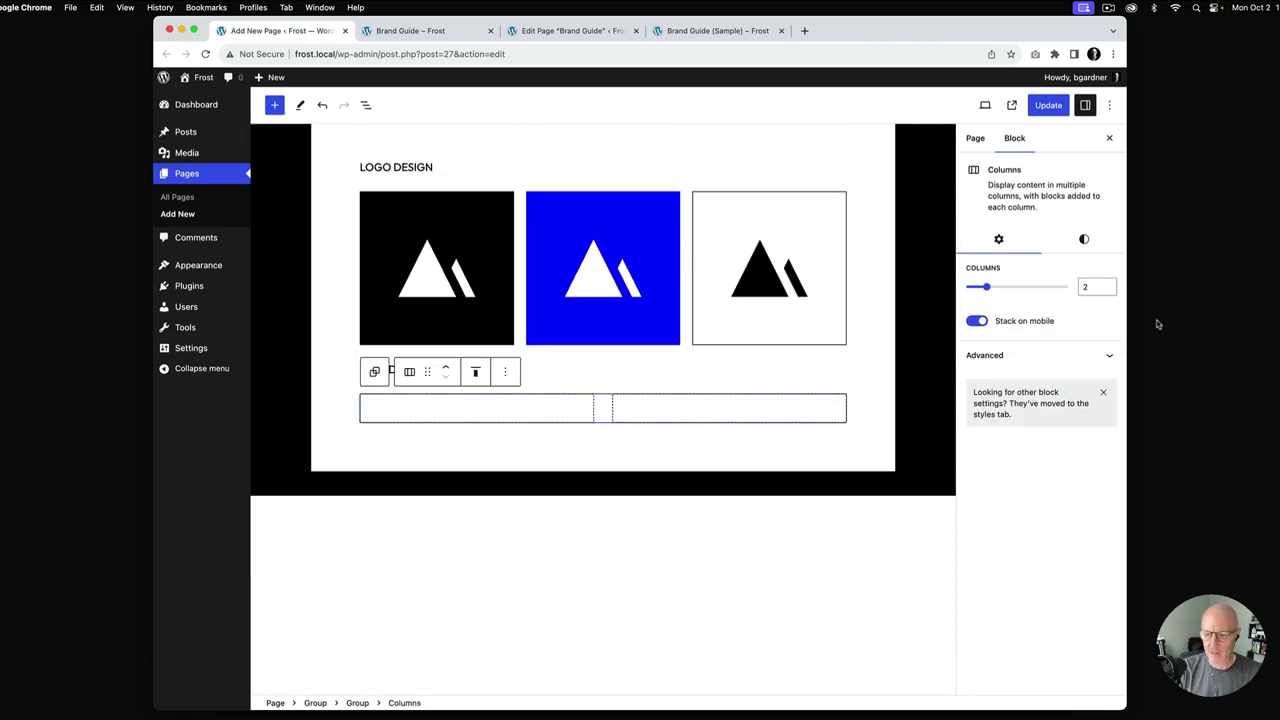
pyautogui.click(1107, 287)
pyautogui.click(1107, 287)
pyautogui.click(1107, 287)
pyautogui.doubleClick(1101, 285)
pyautogui.write('1')
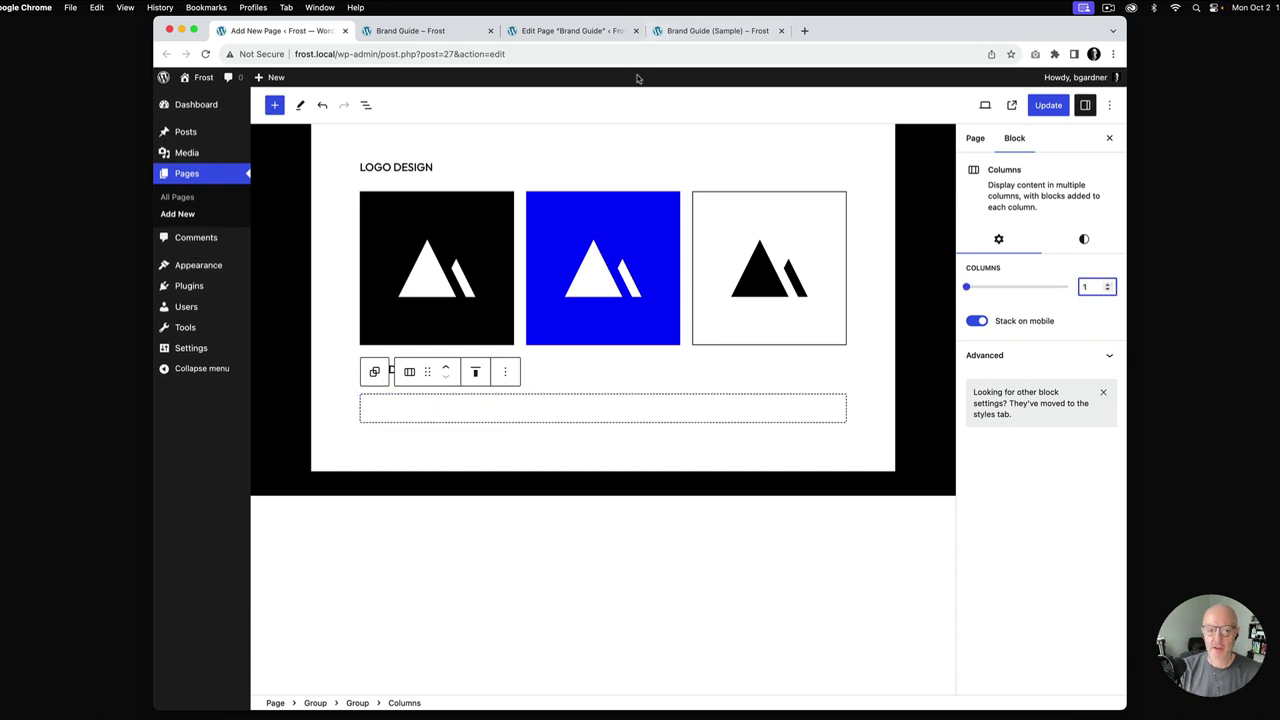
pyautogui.click(1048, 288)
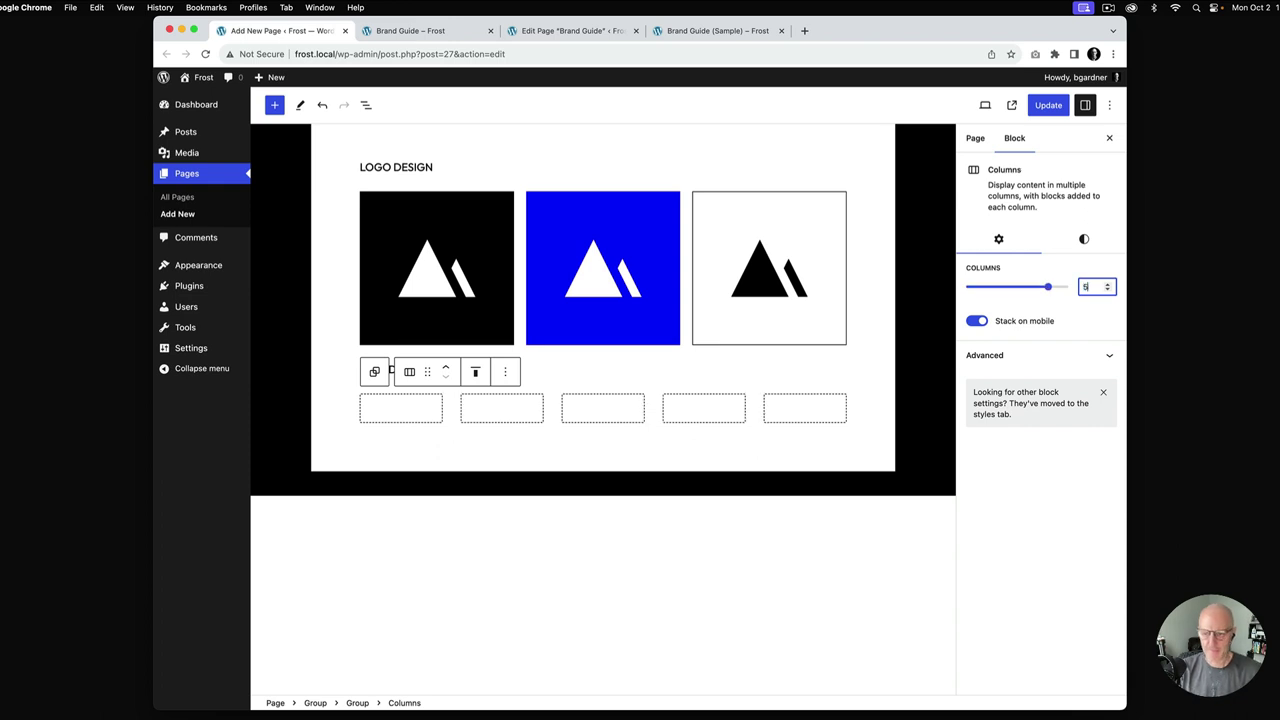
pyautogui.click(400, 416)
pyautogui.click(401, 411)
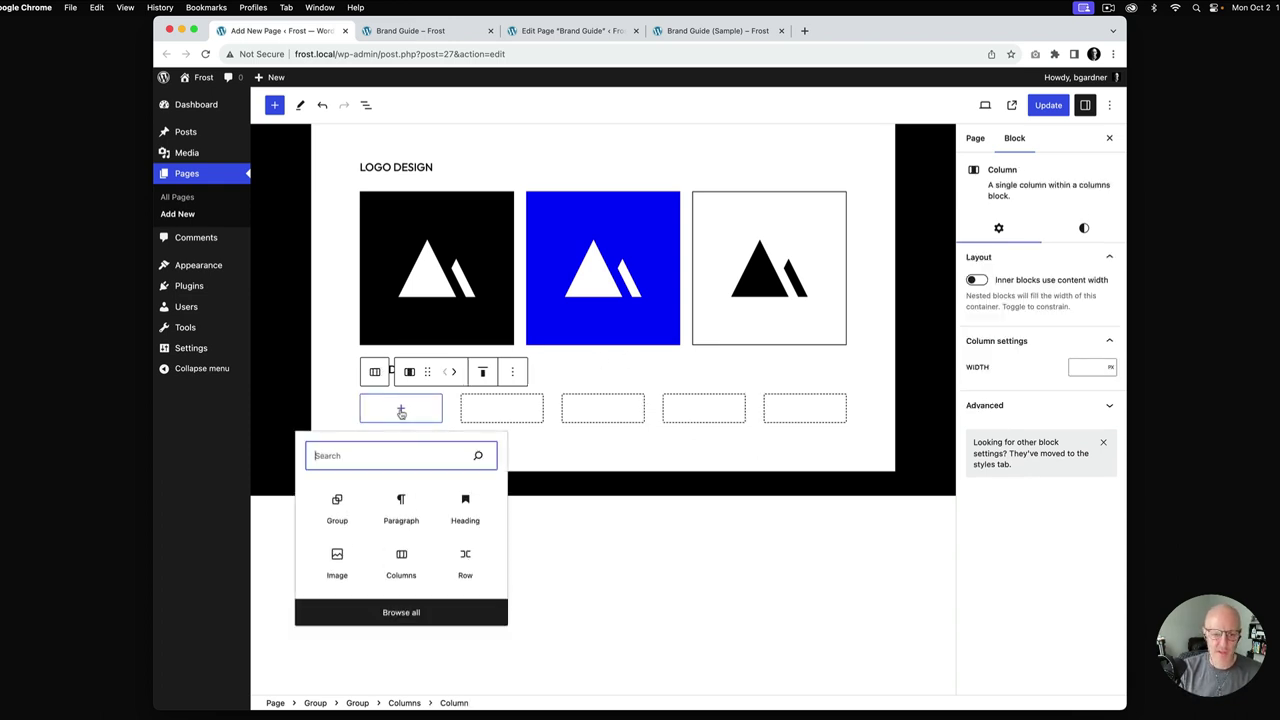
# Fill the first column with a plain Group with black background and 250px minimum height
pyautogui.click(345, 505)
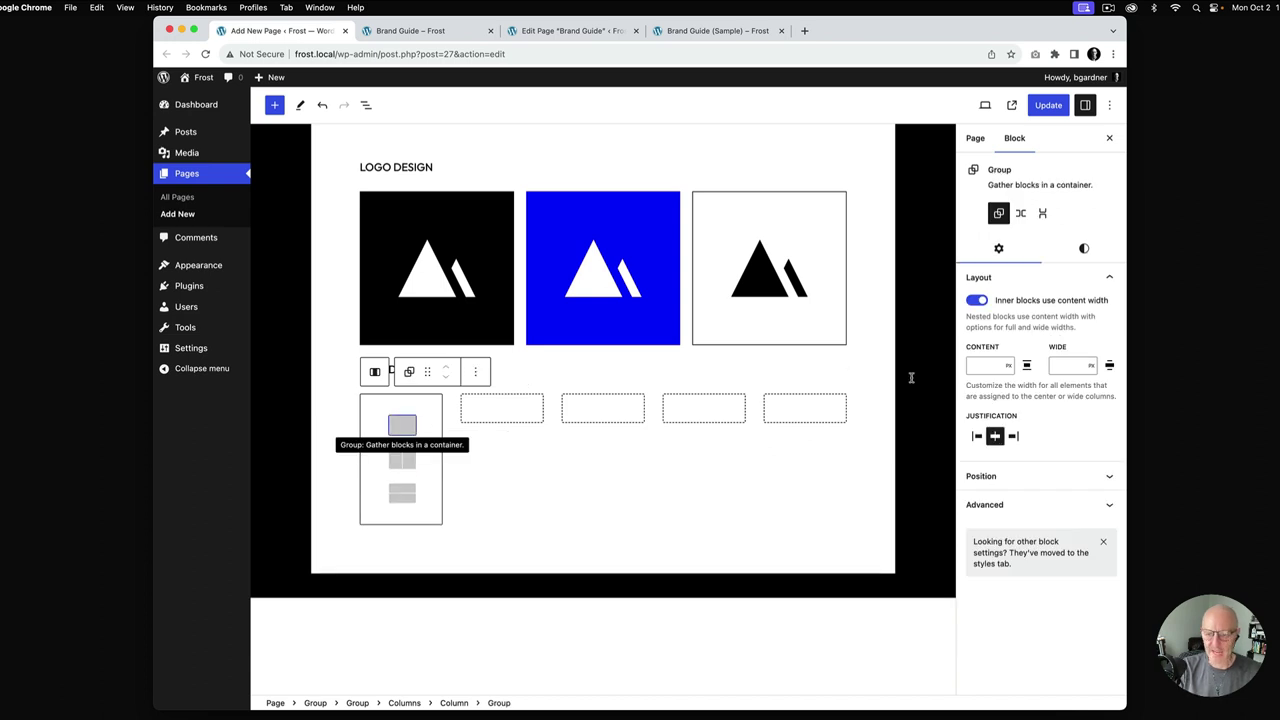
pyautogui.press('Return')
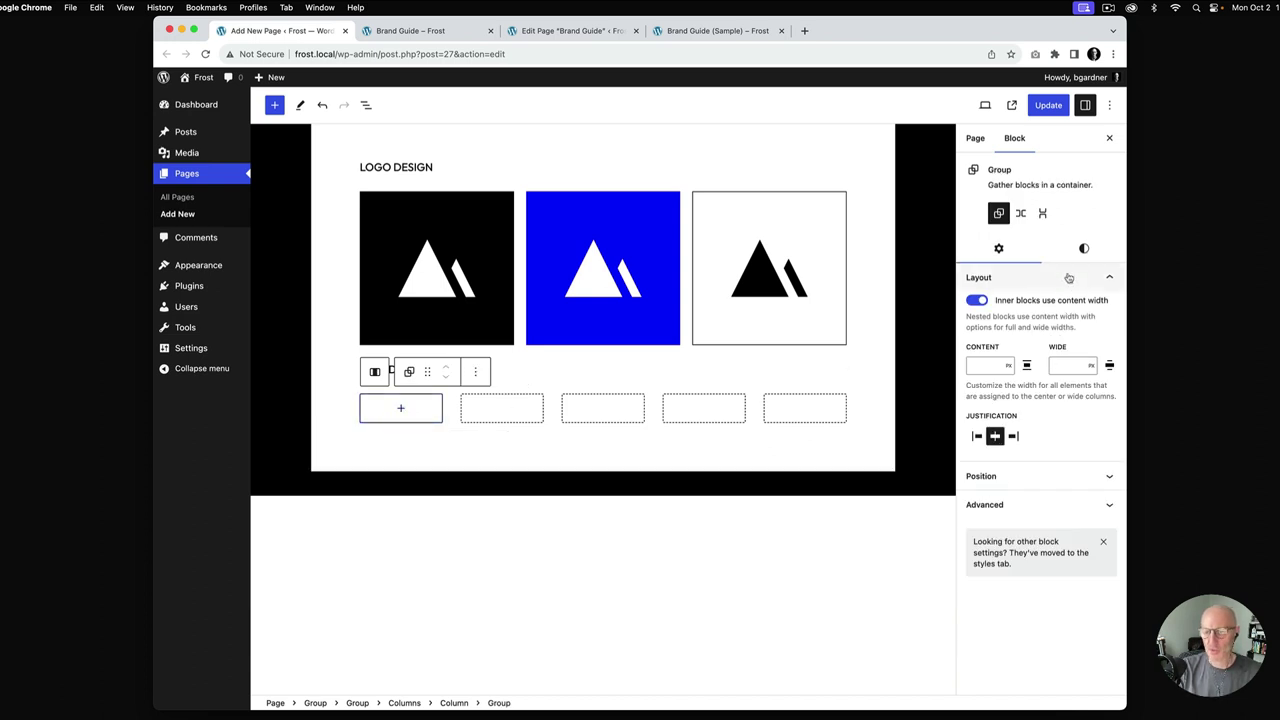
pyautogui.click(1084, 248)
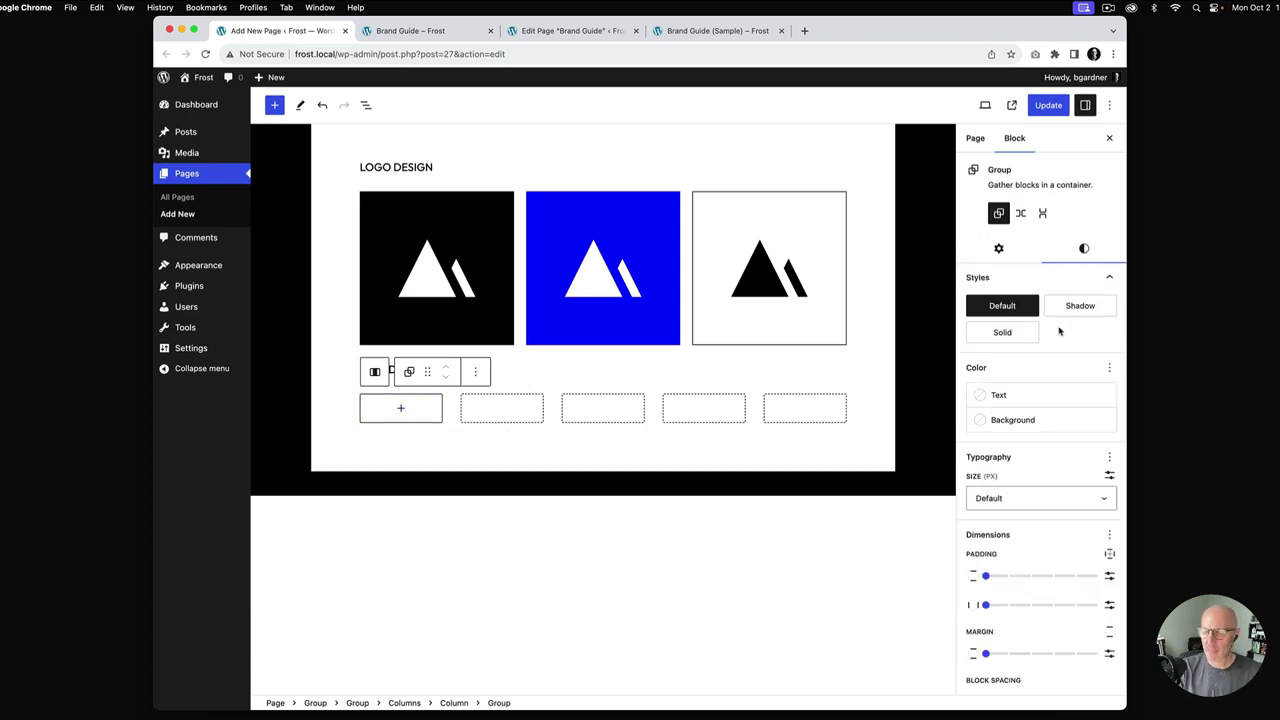
pyautogui.click(1012, 420)
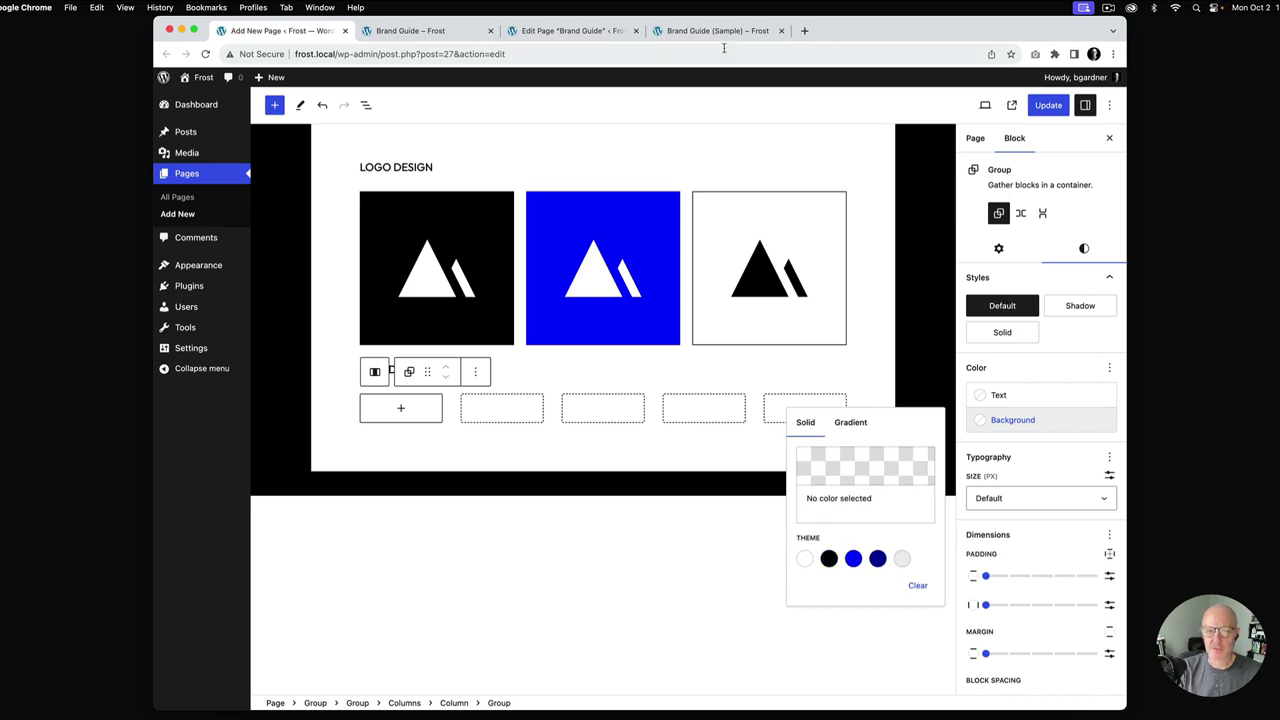
pyautogui.click(722, 39)
pyautogui.click(290, 30)
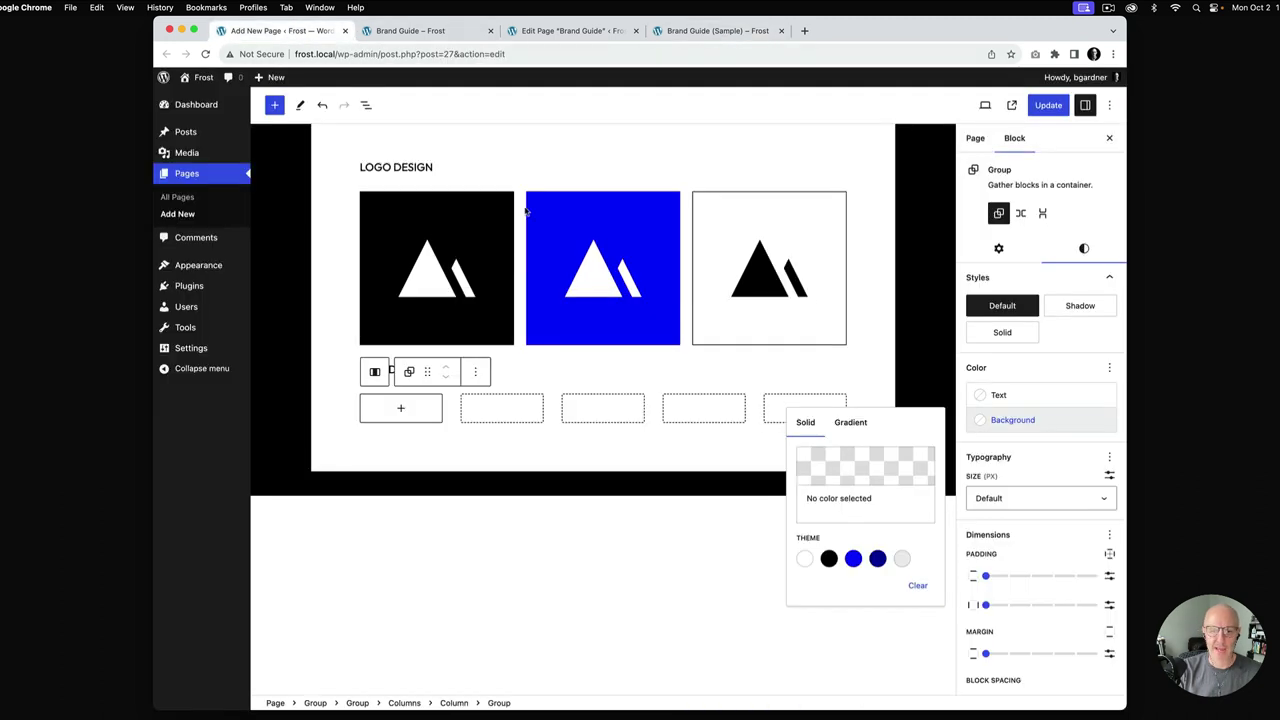
pyautogui.click(829, 559)
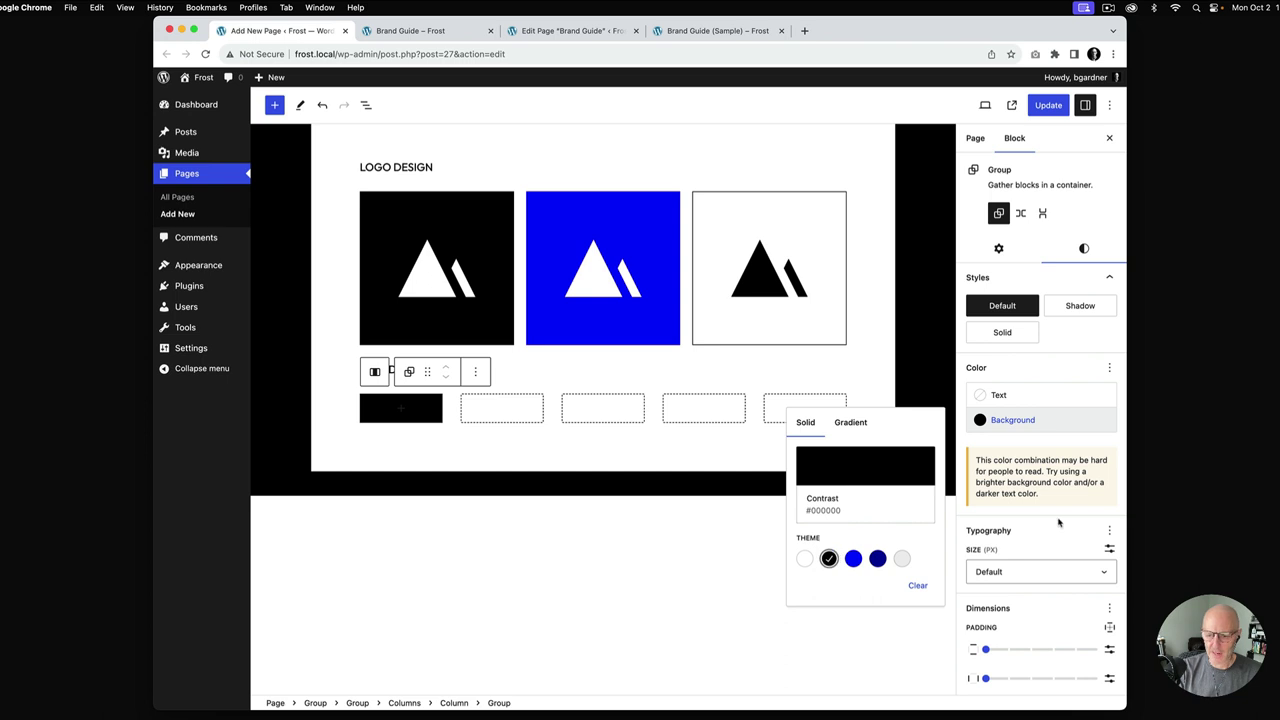
pyautogui.scroll(-5, 1040, 540)
pyautogui.click(995, 610)
pyautogui.write('250')
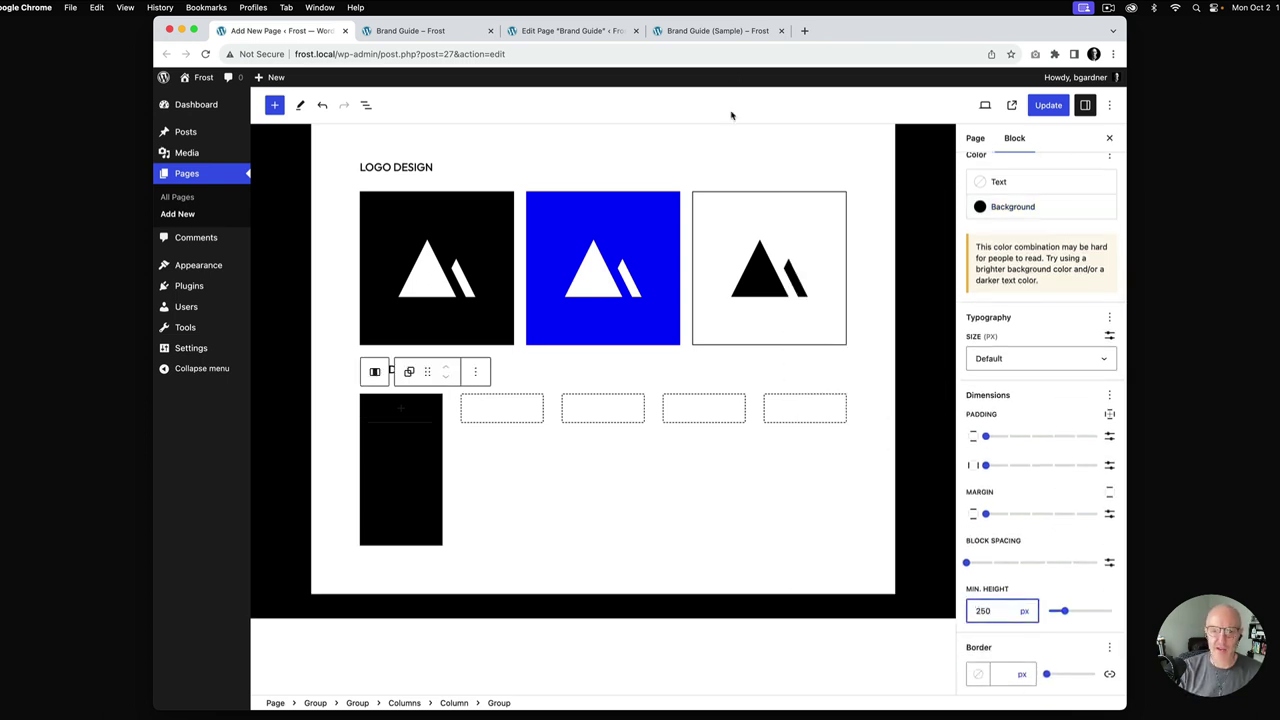
# Add a plain Group in column two with Primary blue background and 250px minimum height
pyautogui.click(499, 414)
pyautogui.click(503, 410)
pyautogui.click(437, 506)
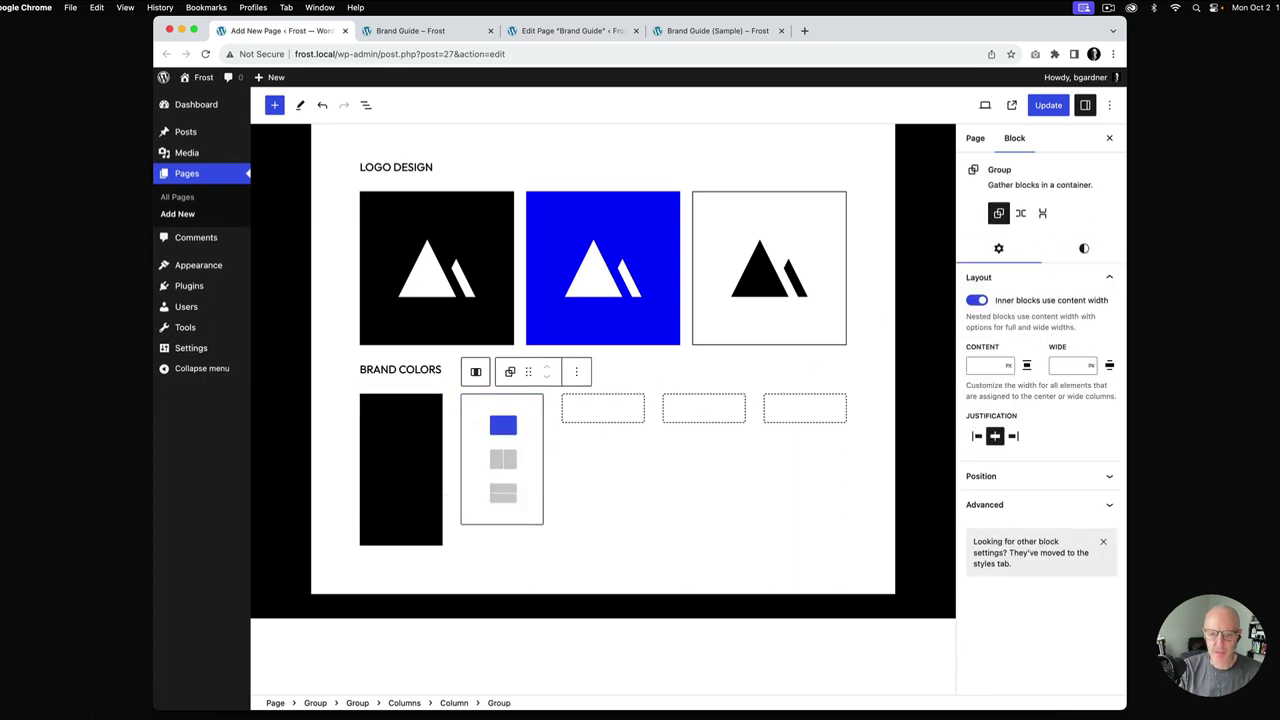
pyautogui.click(505, 425)
pyautogui.click(1082, 250)
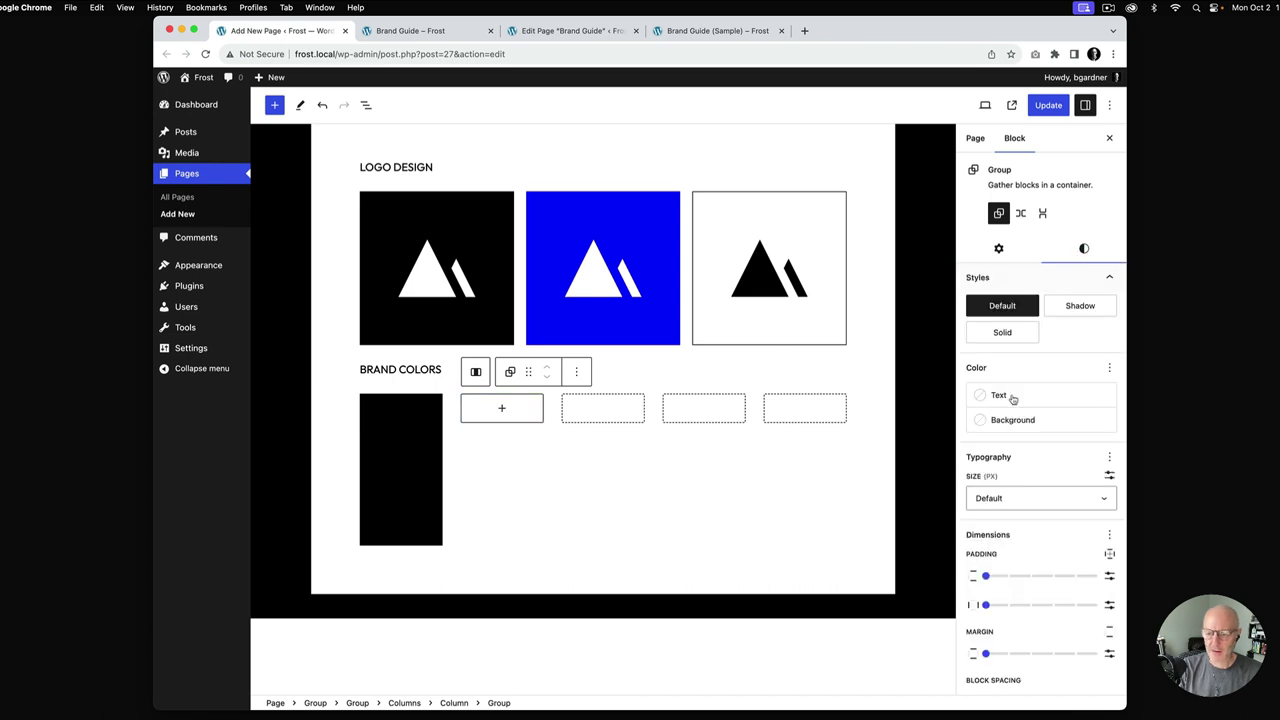
pyautogui.click(1031, 422)
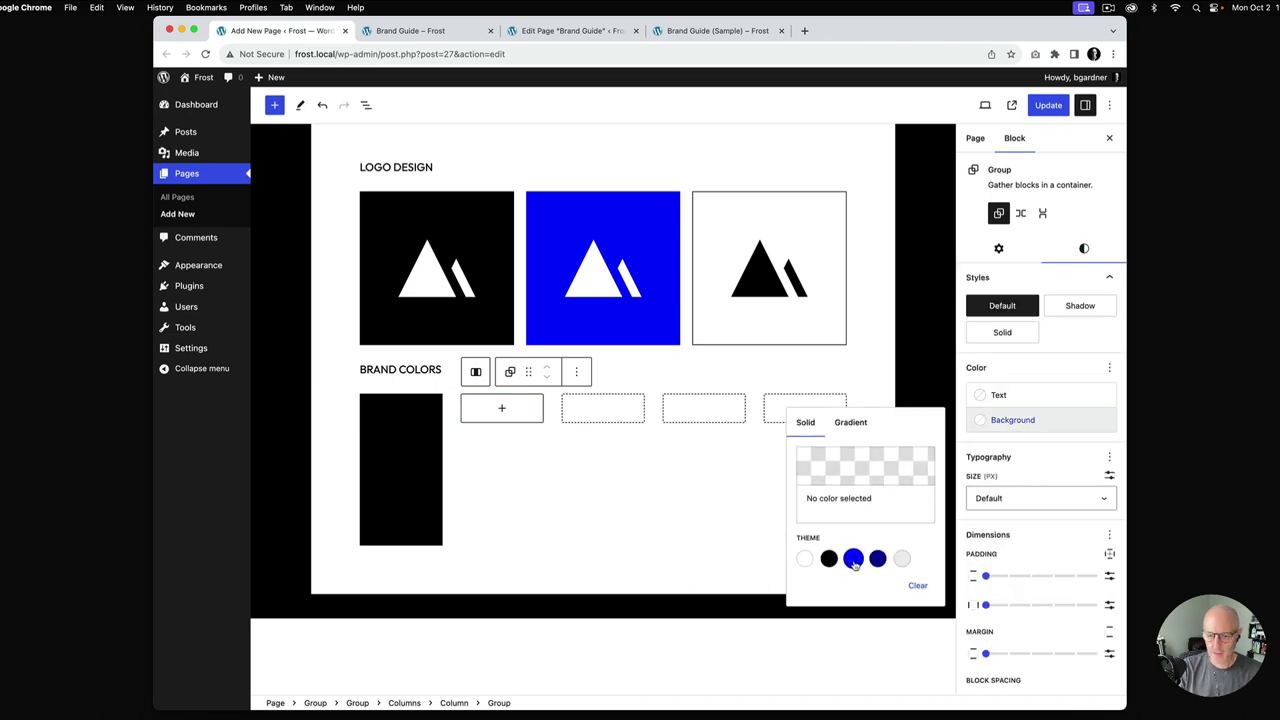
pyautogui.click(853, 559)
pyautogui.scroll(-5, 1040, 447)
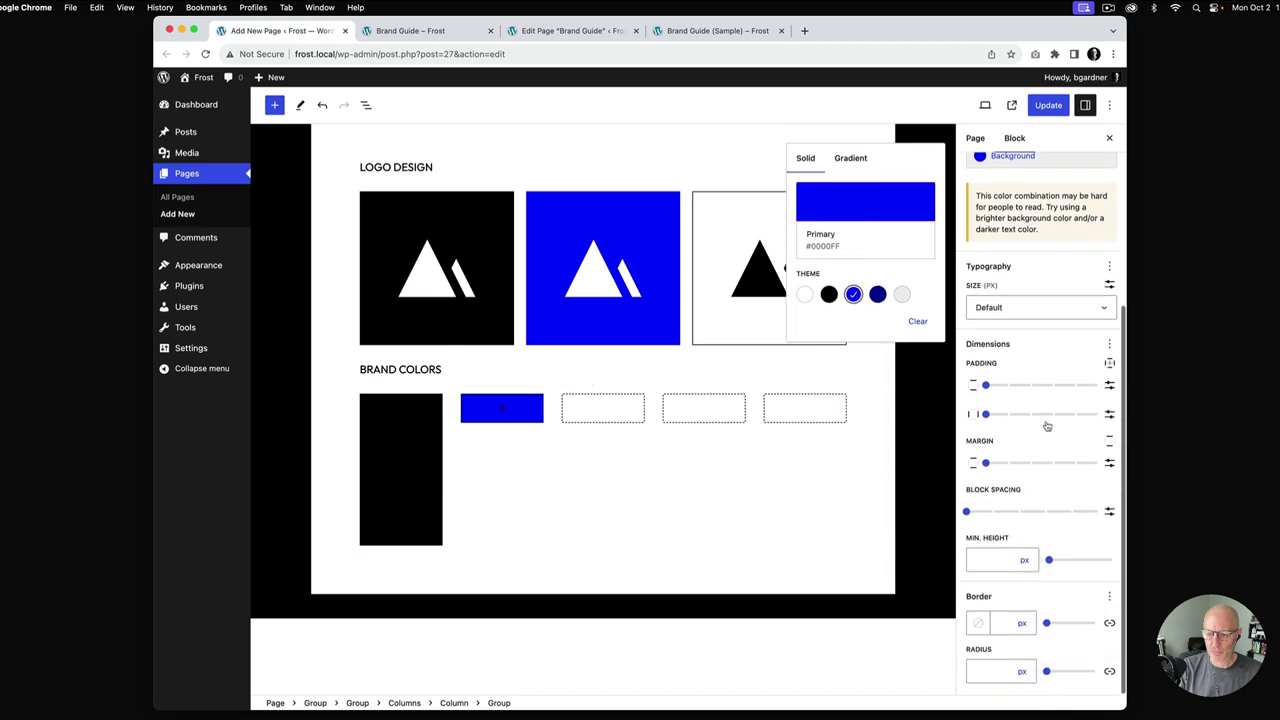
pyautogui.click(982, 562)
pyautogui.write('250')
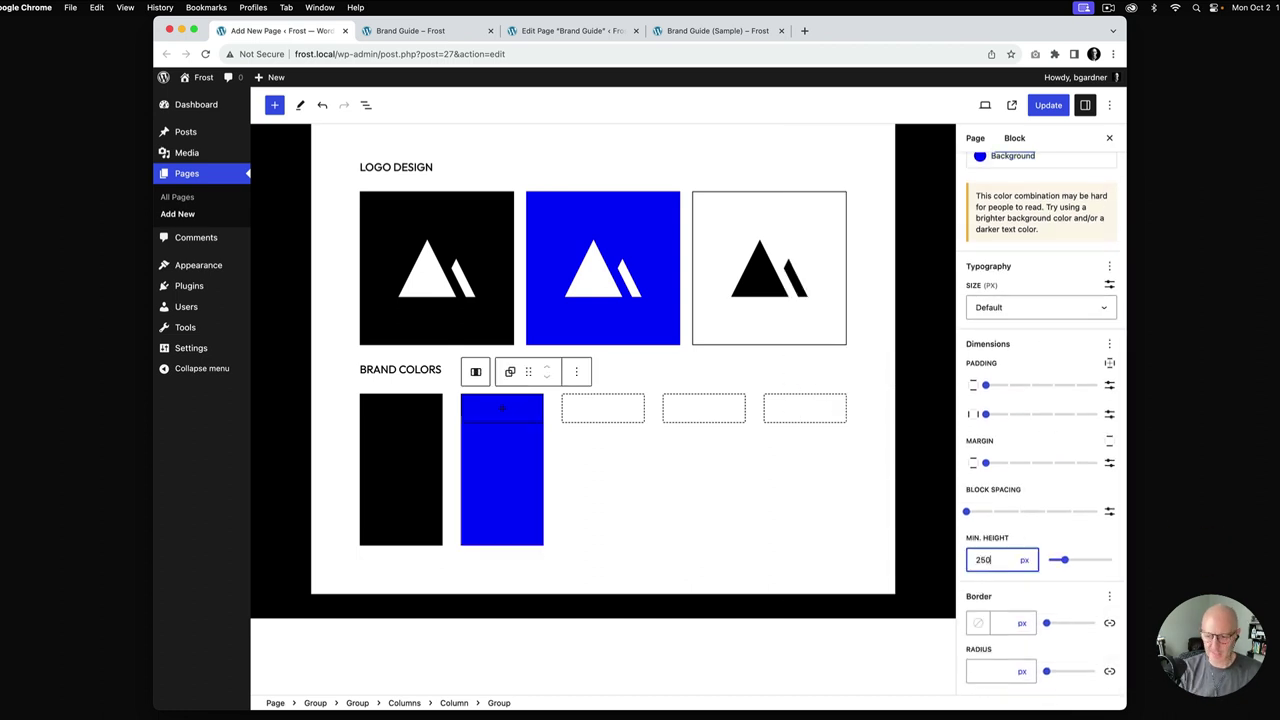
pyautogui.press('Tab')
pyautogui.click(615, 406)
# Add a Group in column three with Secondary dark blue background and 250px minimum height
pyautogui.click(604, 409)
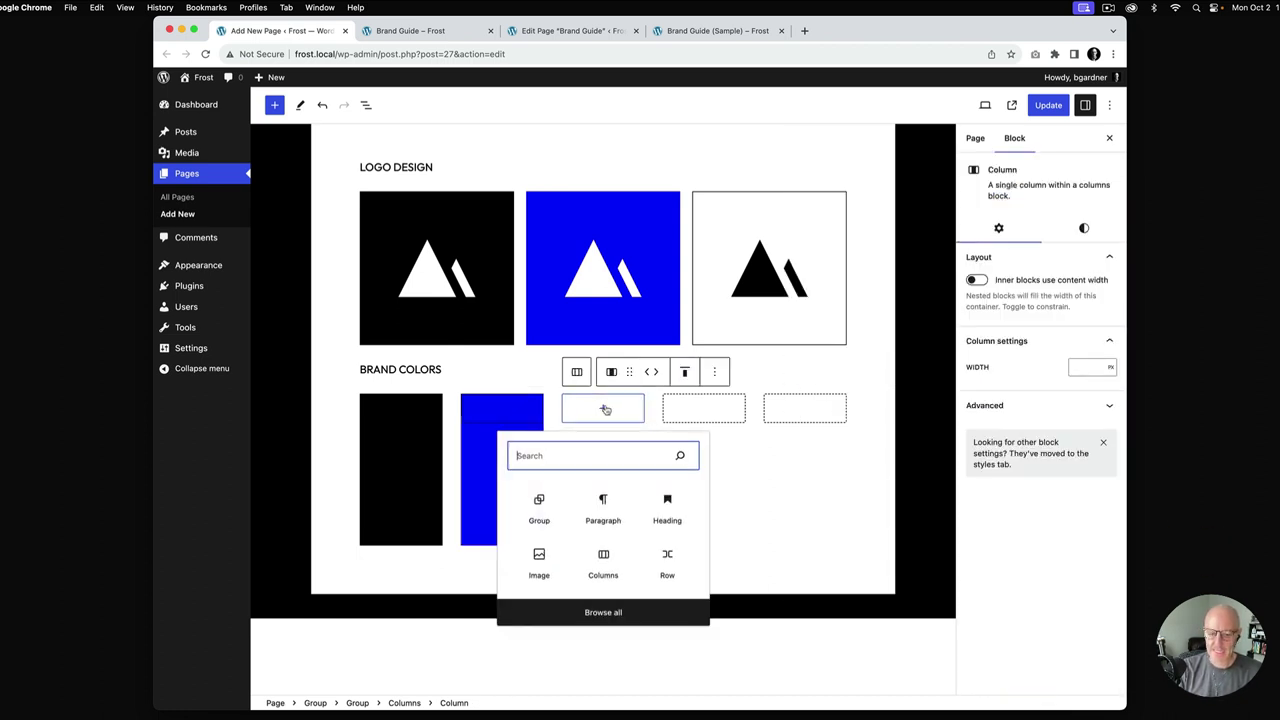
pyautogui.click(541, 522)
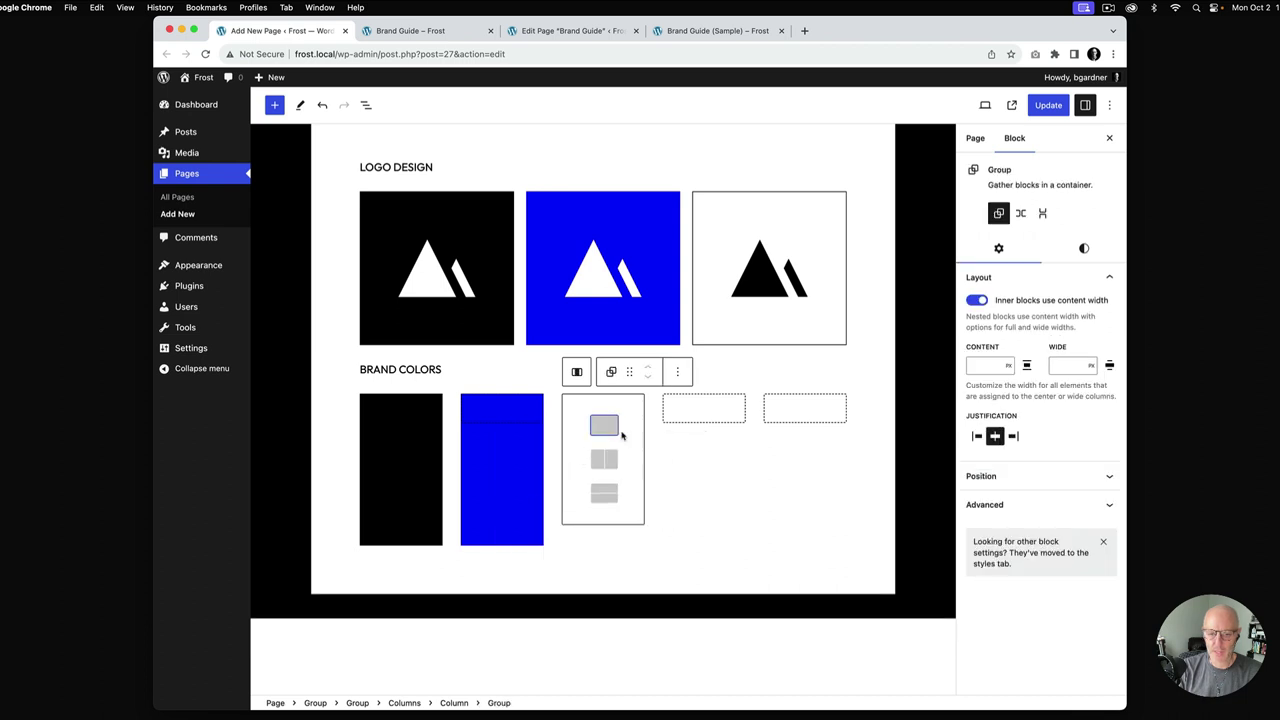
pyautogui.click(1086, 252)
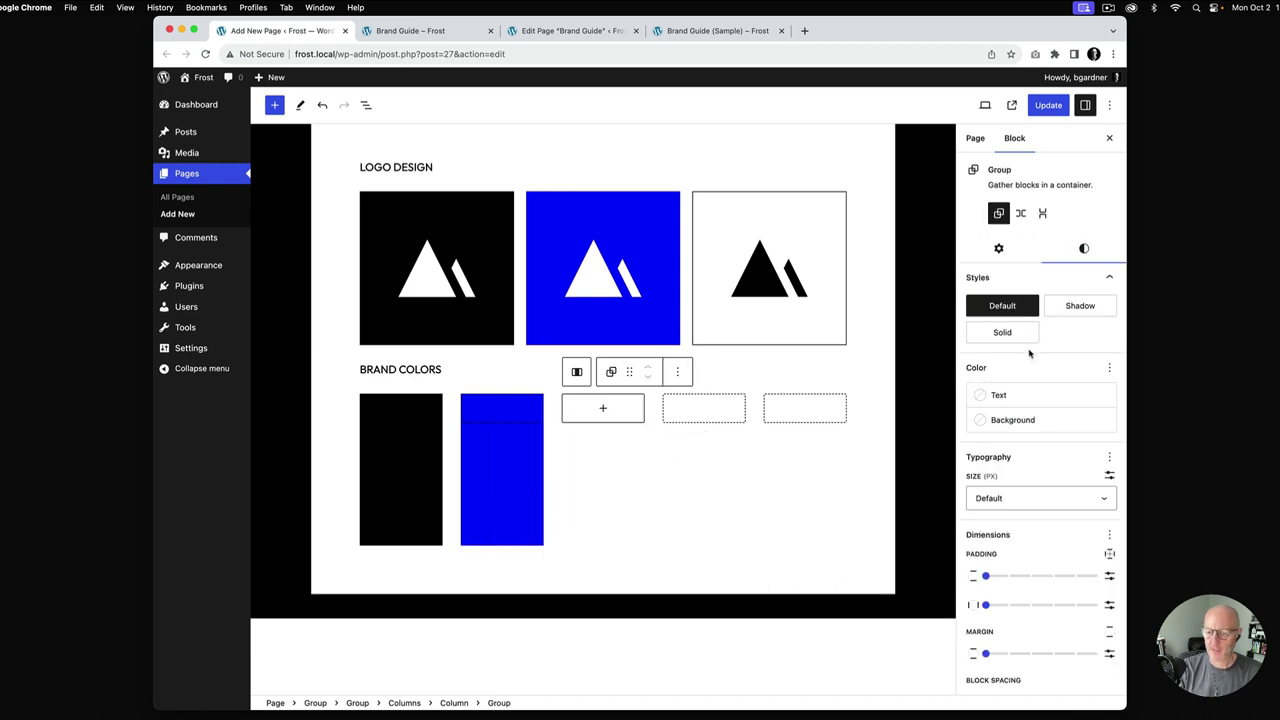
pyautogui.click(1031, 419)
pyautogui.click(878, 559)
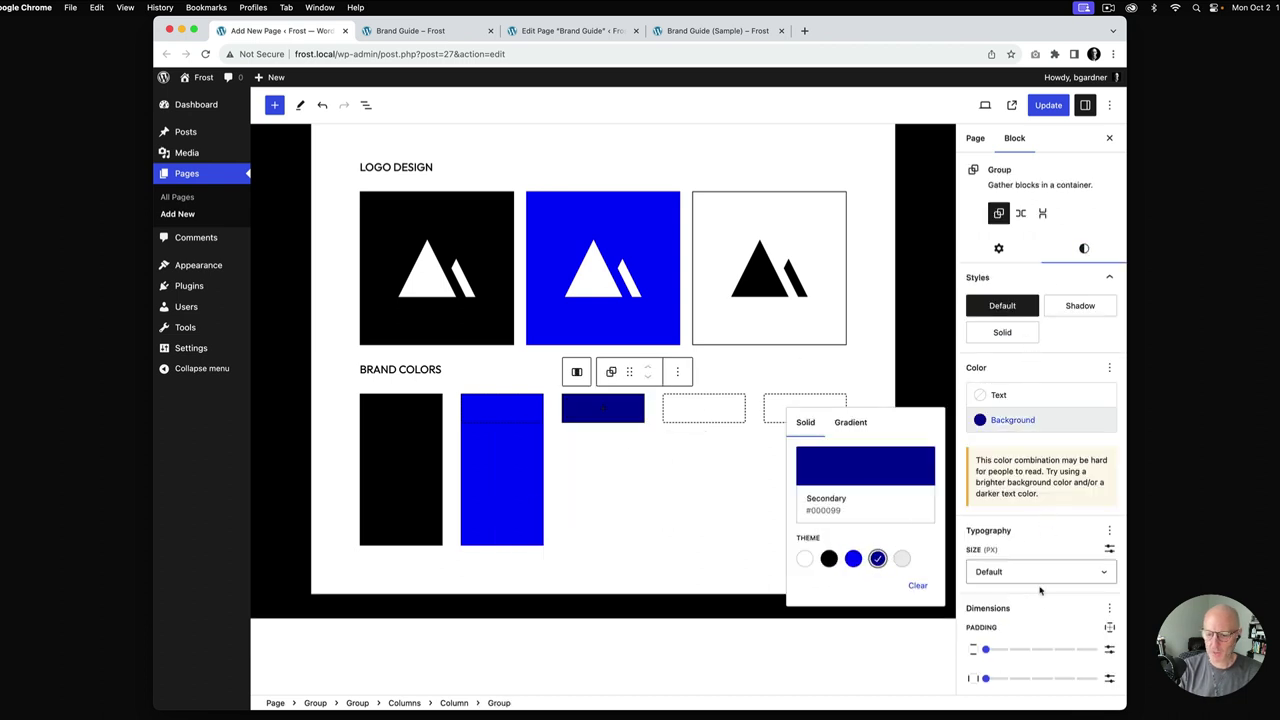
pyautogui.scroll(-5, 1037, 609)
pyautogui.click(987, 559)
pyautogui.write('25')
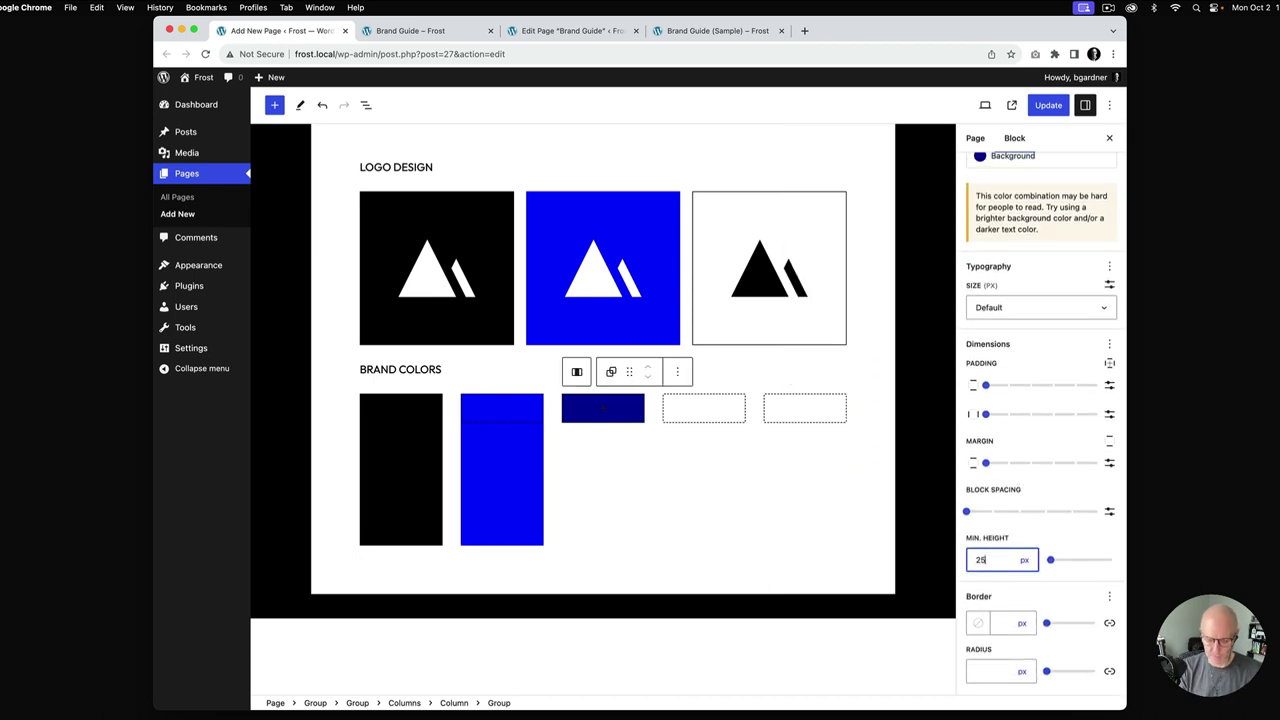
pyautogui.write('0')
# Add a Group in column four with Neutral grey #EEEEEE background and 250px minimum height
pyautogui.click(701, 400)
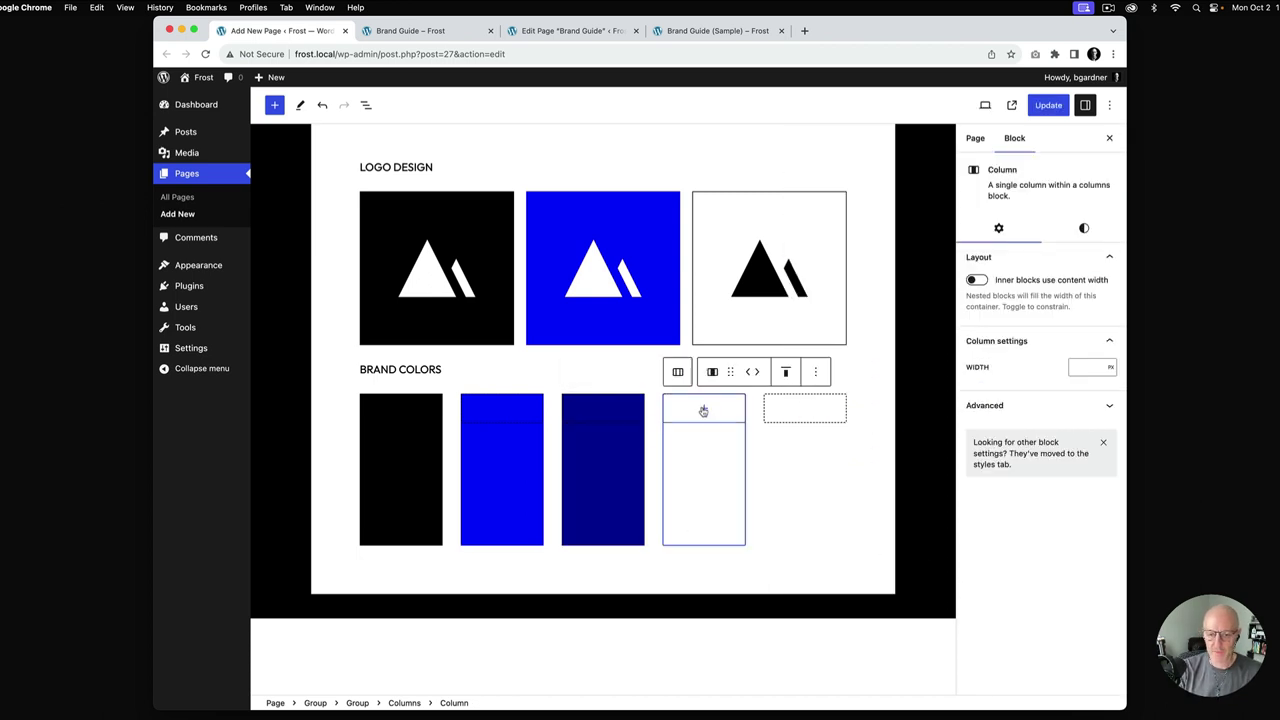
pyautogui.click(703, 408)
pyautogui.click(636, 502)
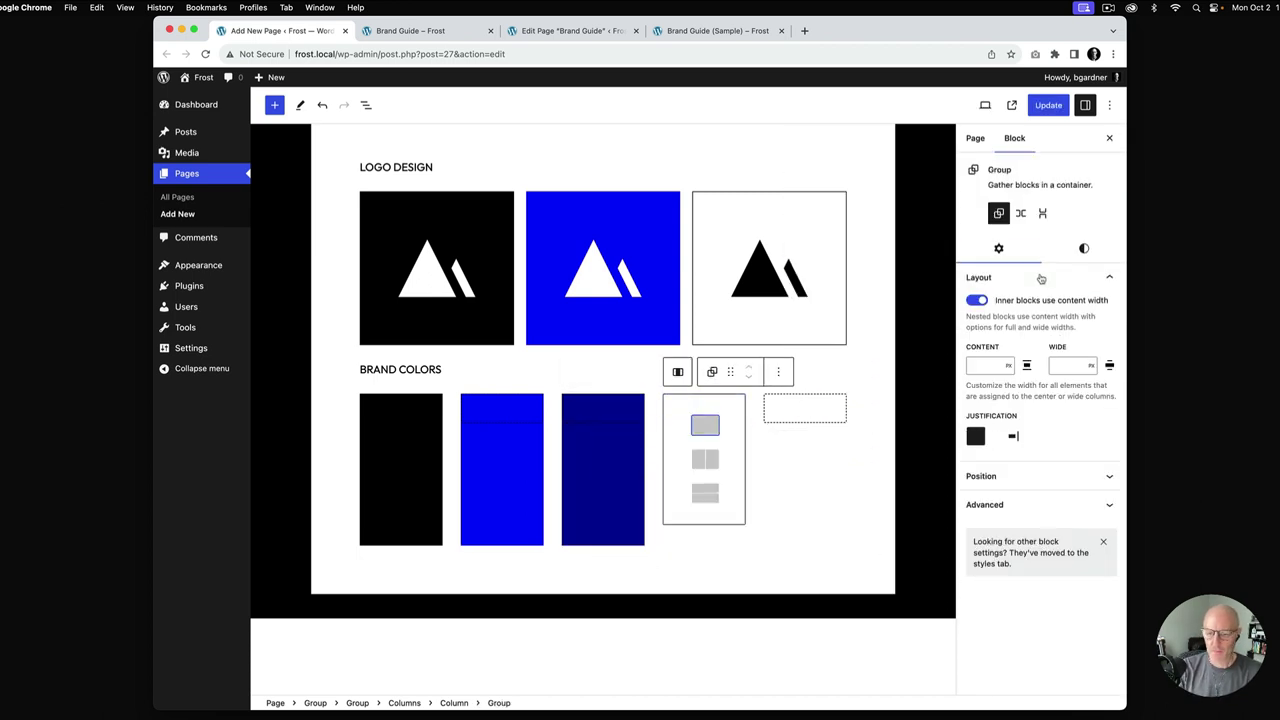
pyautogui.click(1084, 248)
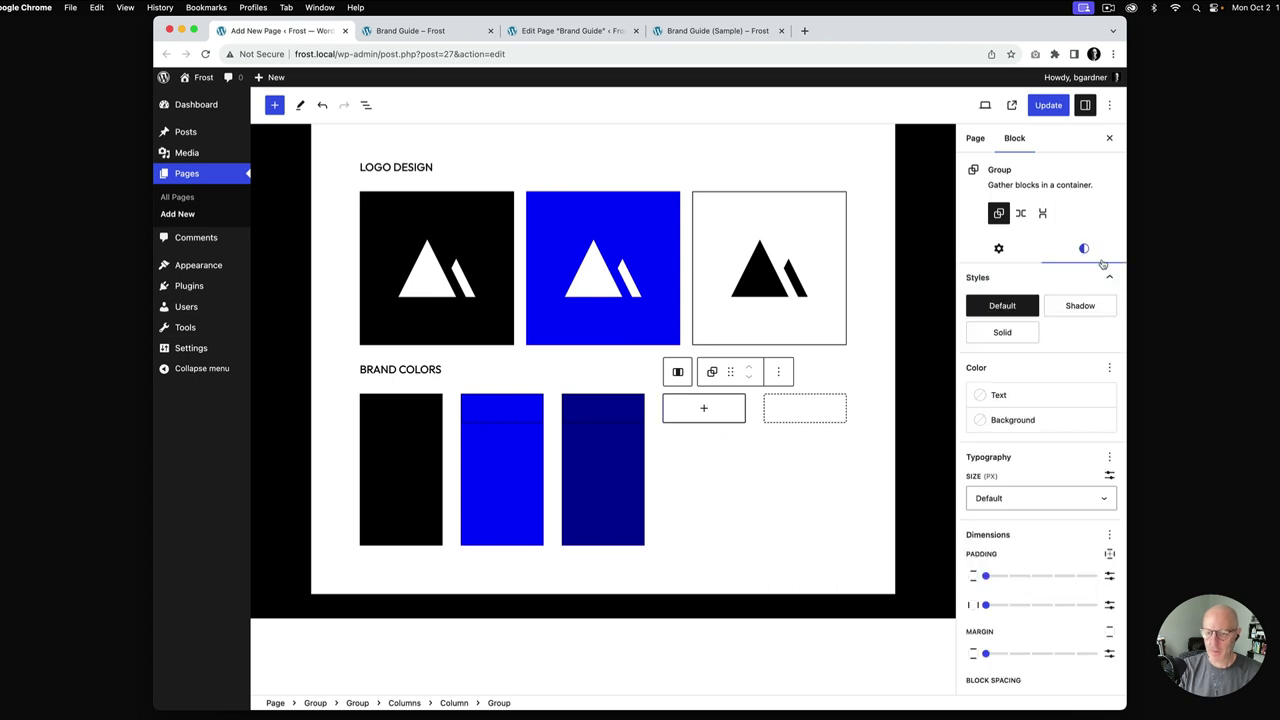
pyautogui.scroll(-3, 1052, 460)
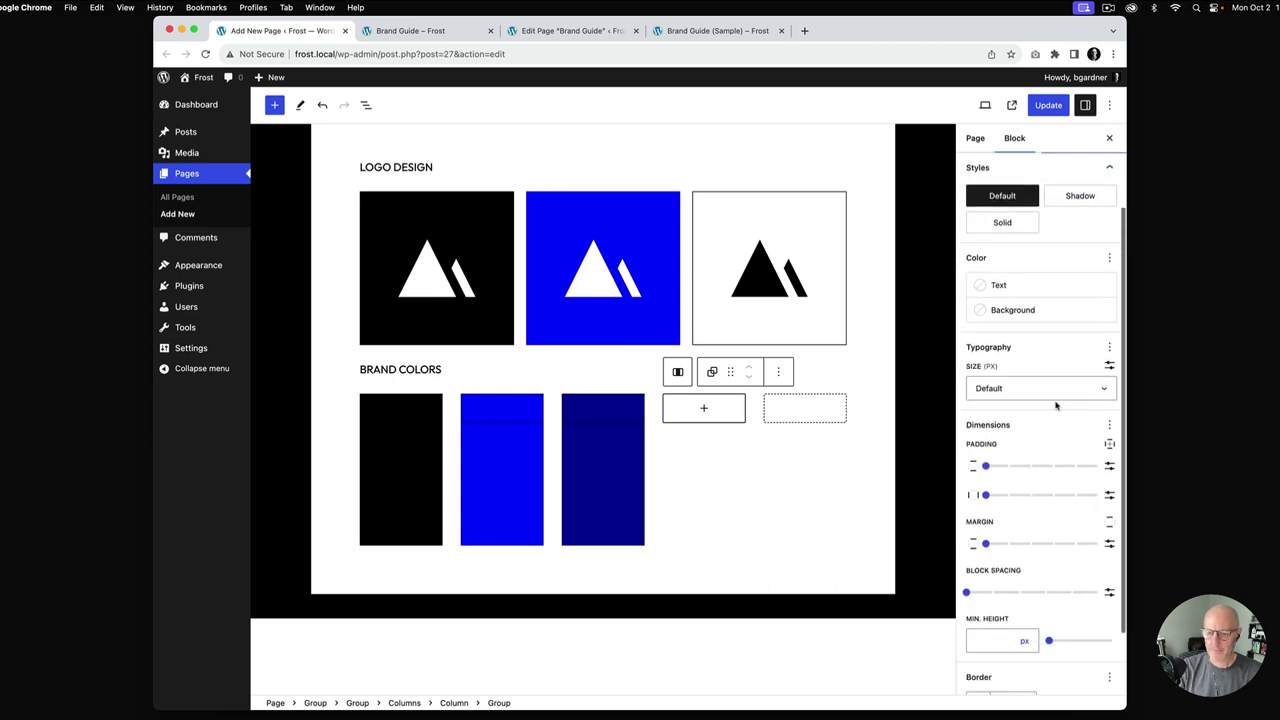
pyautogui.click(1031, 297)
pyautogui.click(902, 436)
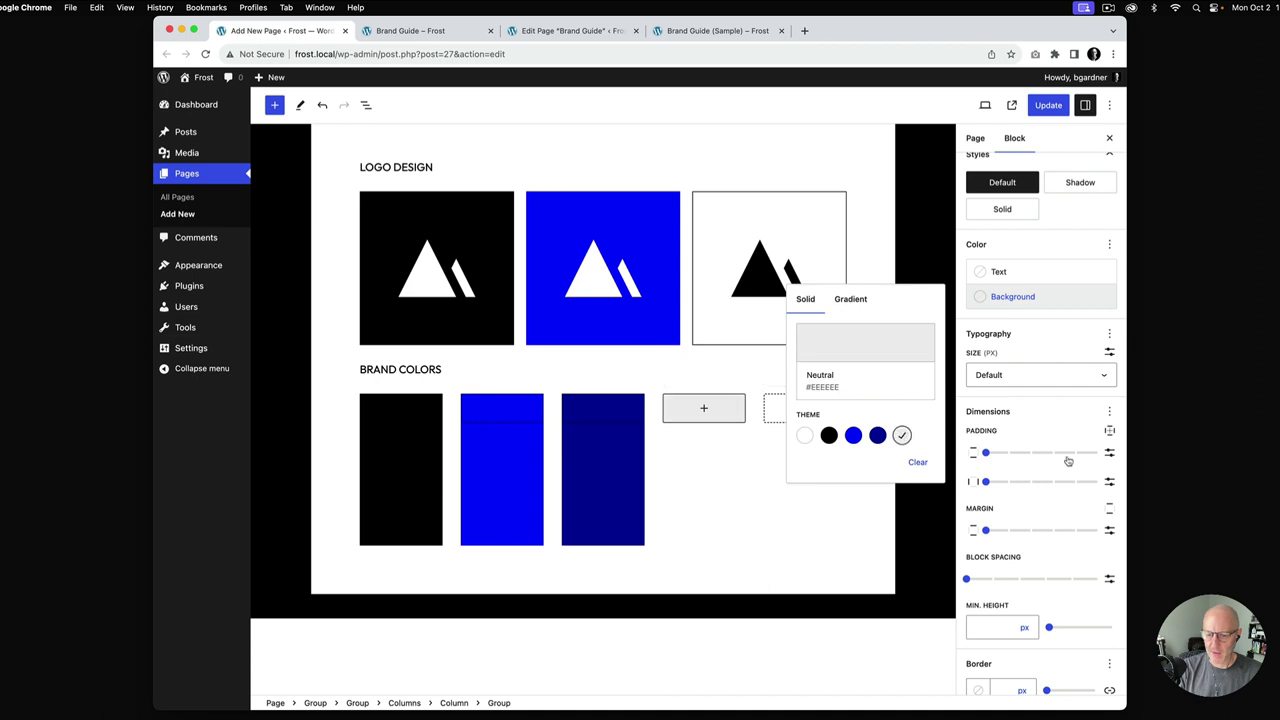
pyautogui.click(1016, 622)
pyautogui.write('250')
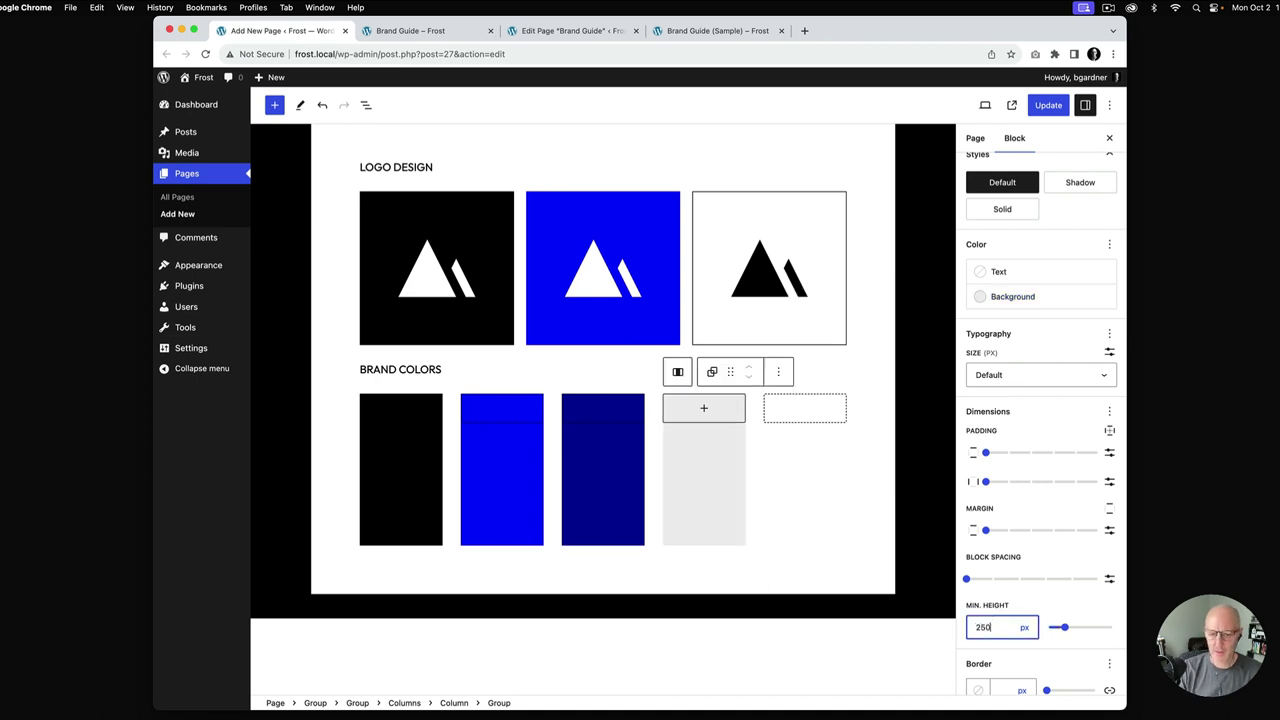
pyautogui.click(803, 414)
# Add a plain Group in column five with Base white #FFFFFF background
pyautogui.click(802, 408)
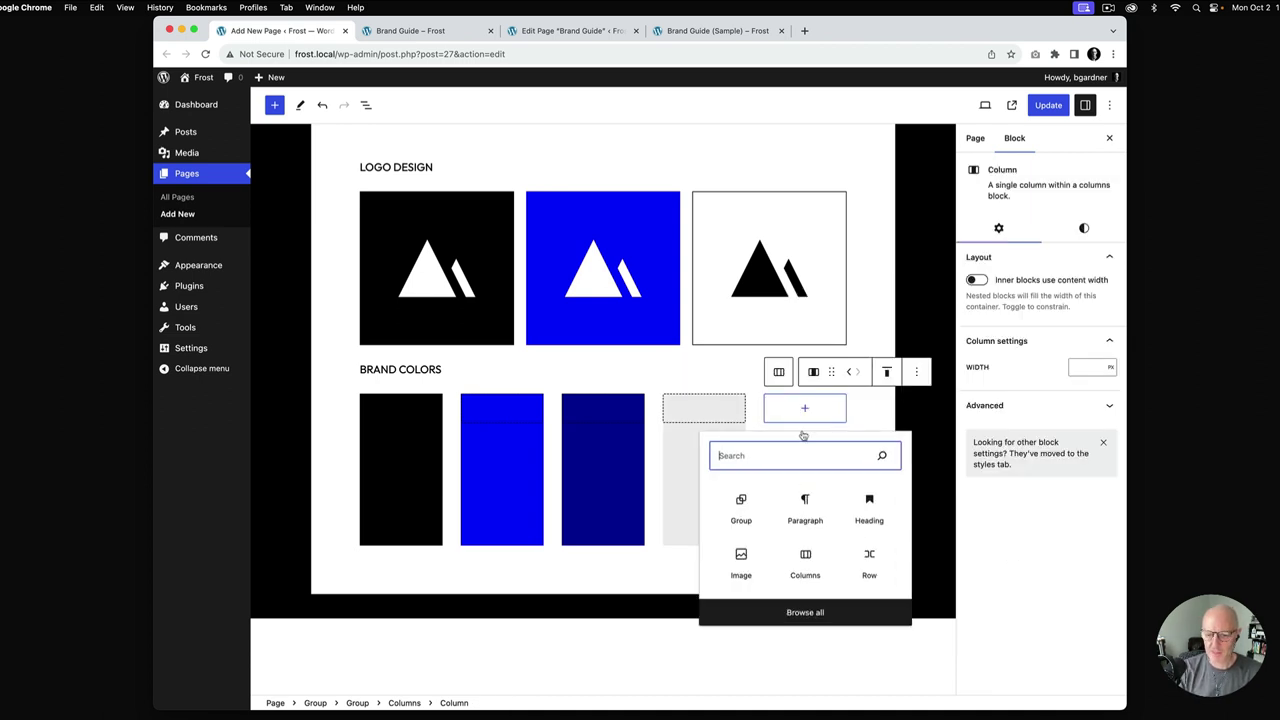
pyautogui.click(740, 514)
pyautogui.press('Return')
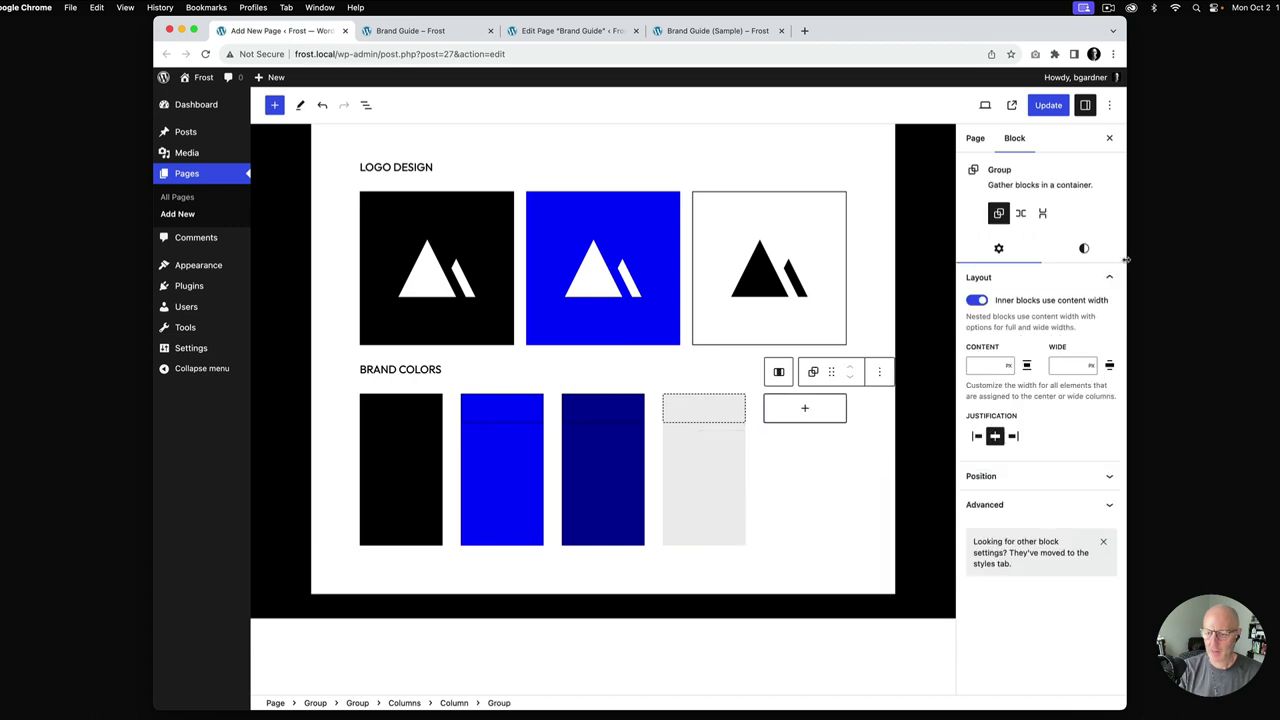
pyautogui.click(1085, 250)
pyautogui.click(1012, 419)
pyautogui.click(804, 558)
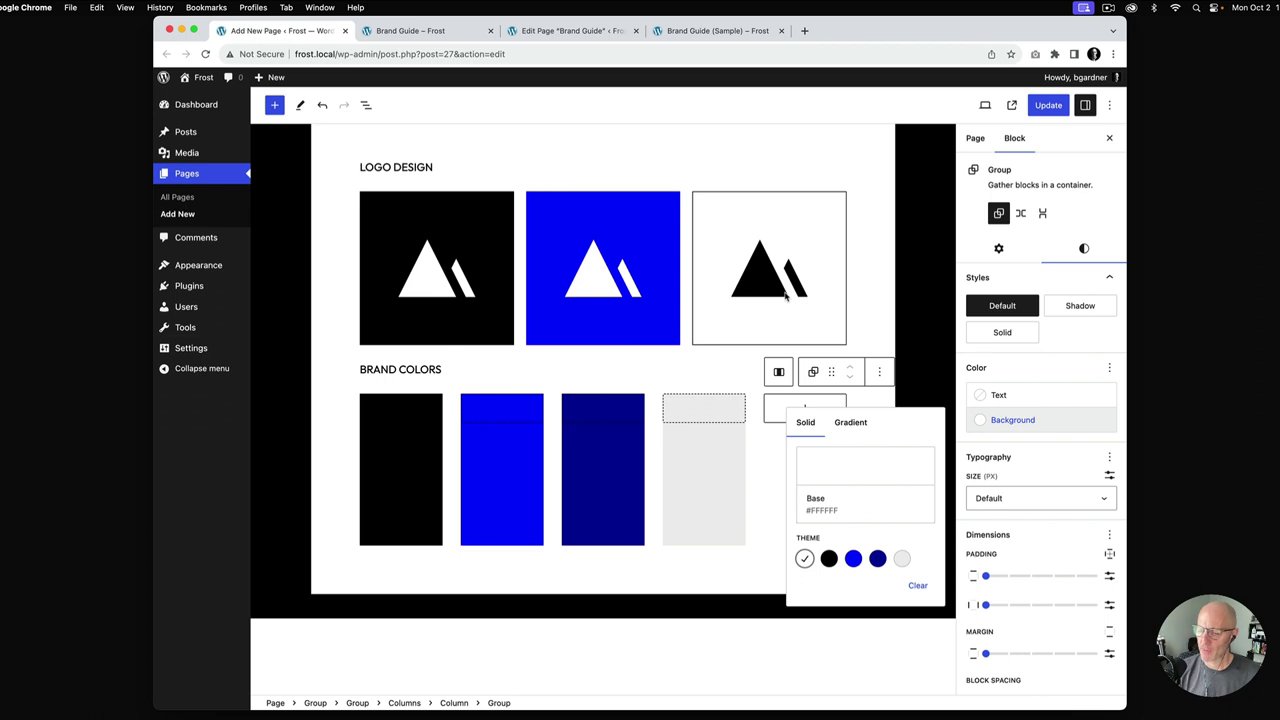
# Give the white swatch a 1px black border and 250px minimum height
pyautogui.scroll(-4, 1019, 489)
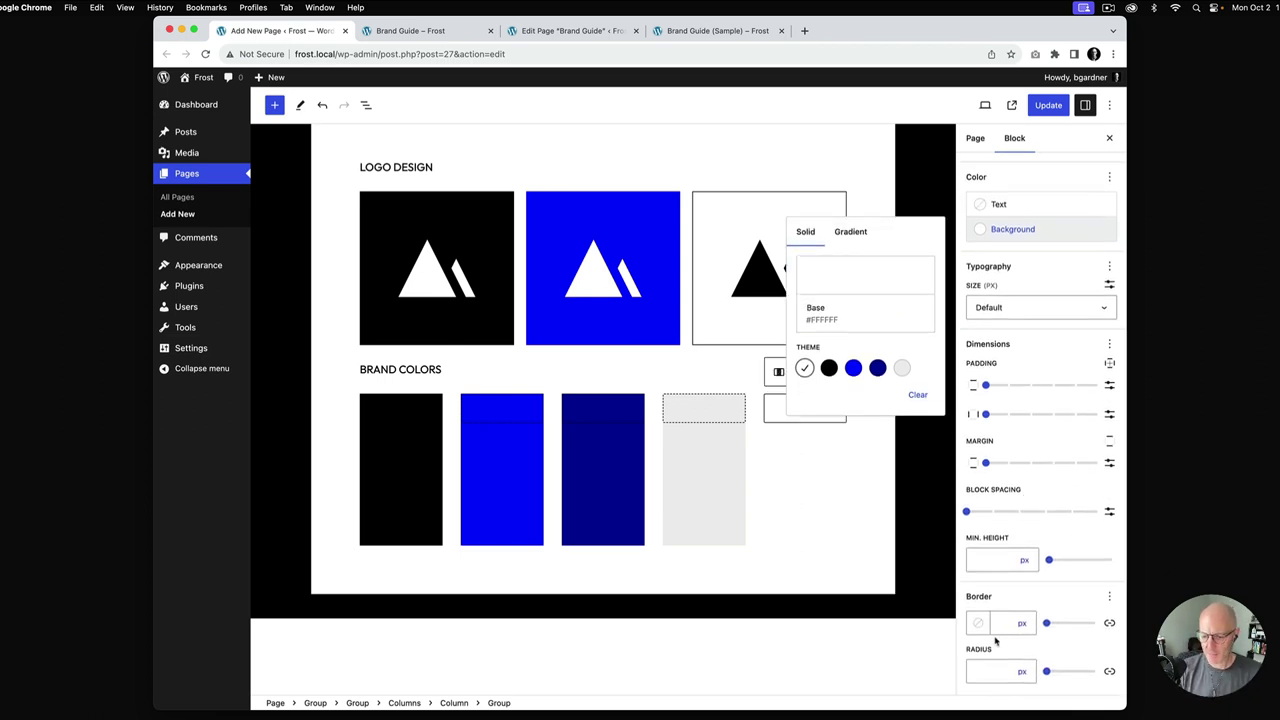
pyautogui.click(1001, 621)
pyautogui.write('1')
pyautogui.click(977, 622)
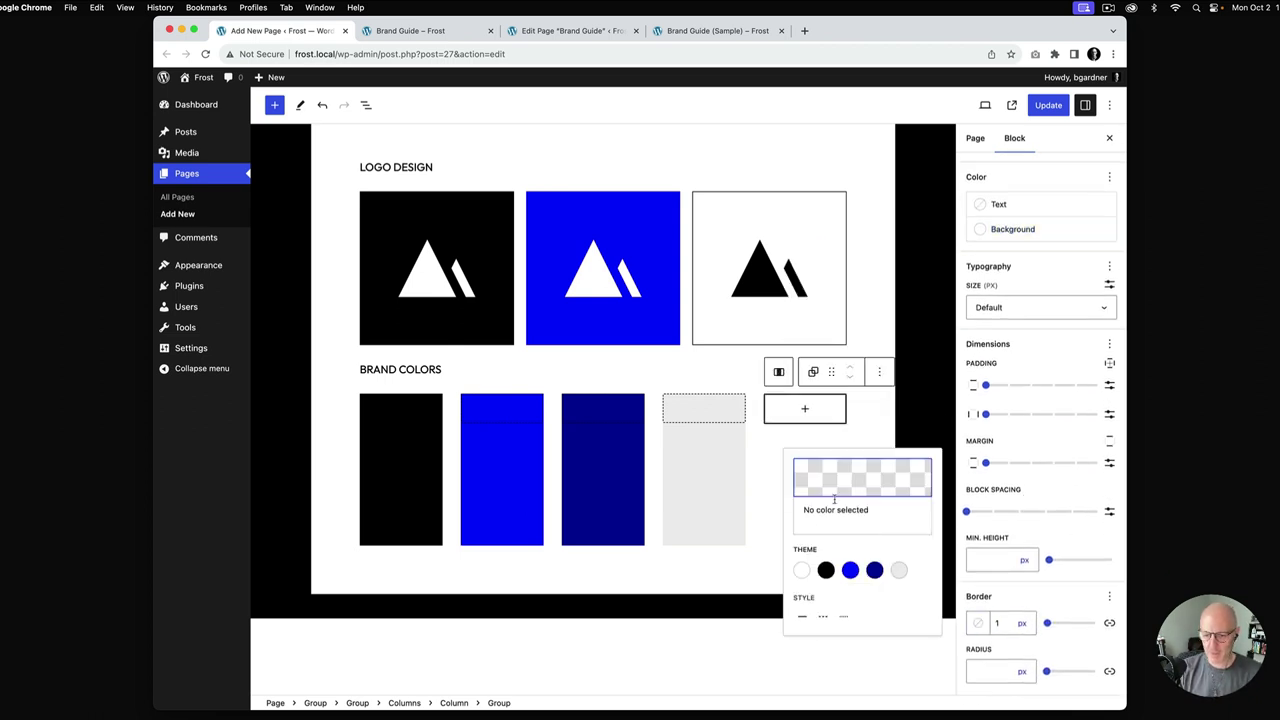
pyautogui.click(825, 569)
pyautogui.click(1042, 277)
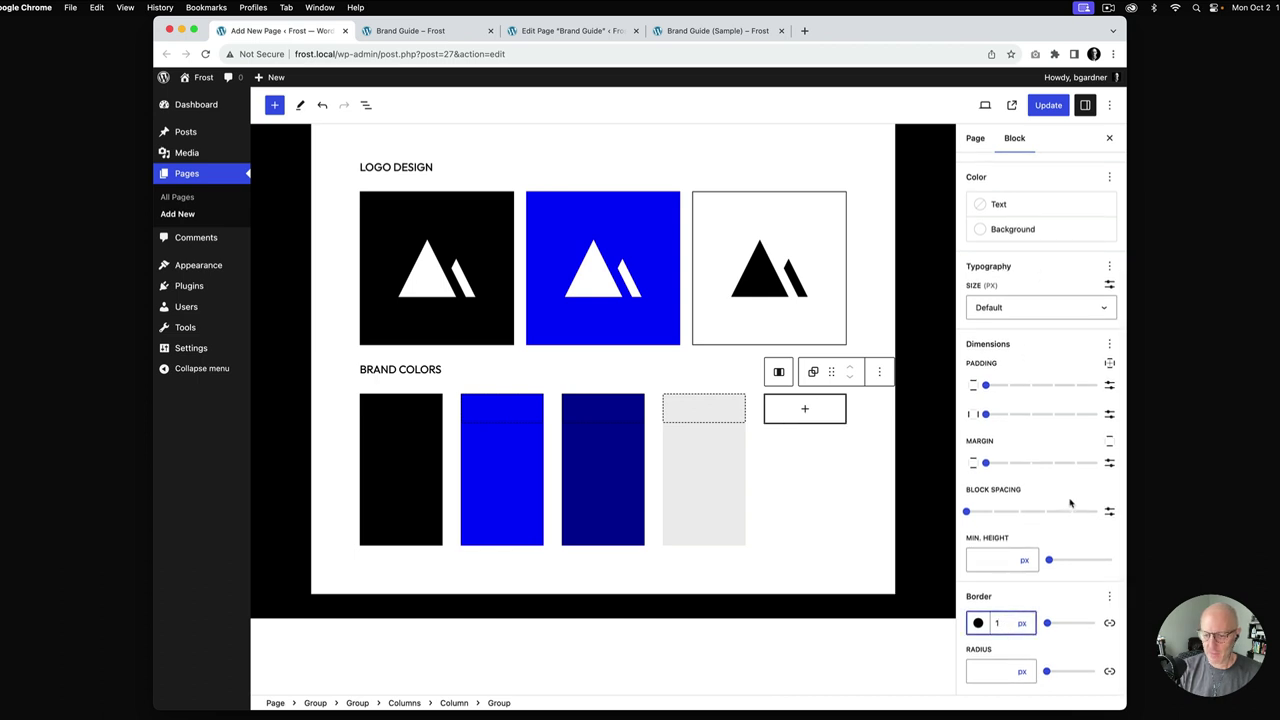
pyautogui.click(996, 558)
pyautogui.write('250')
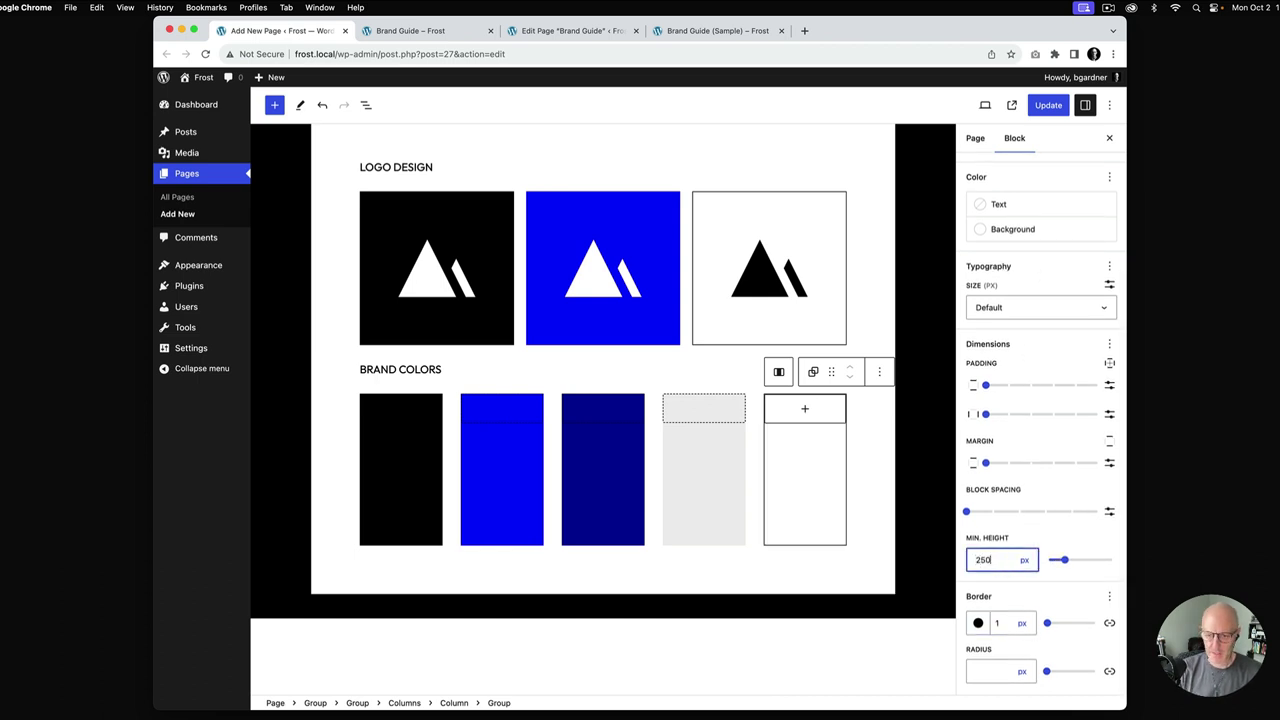
# Update the page and compare the reloaded Brand Guide with the sample page
pyautogui.click(1048, 105)
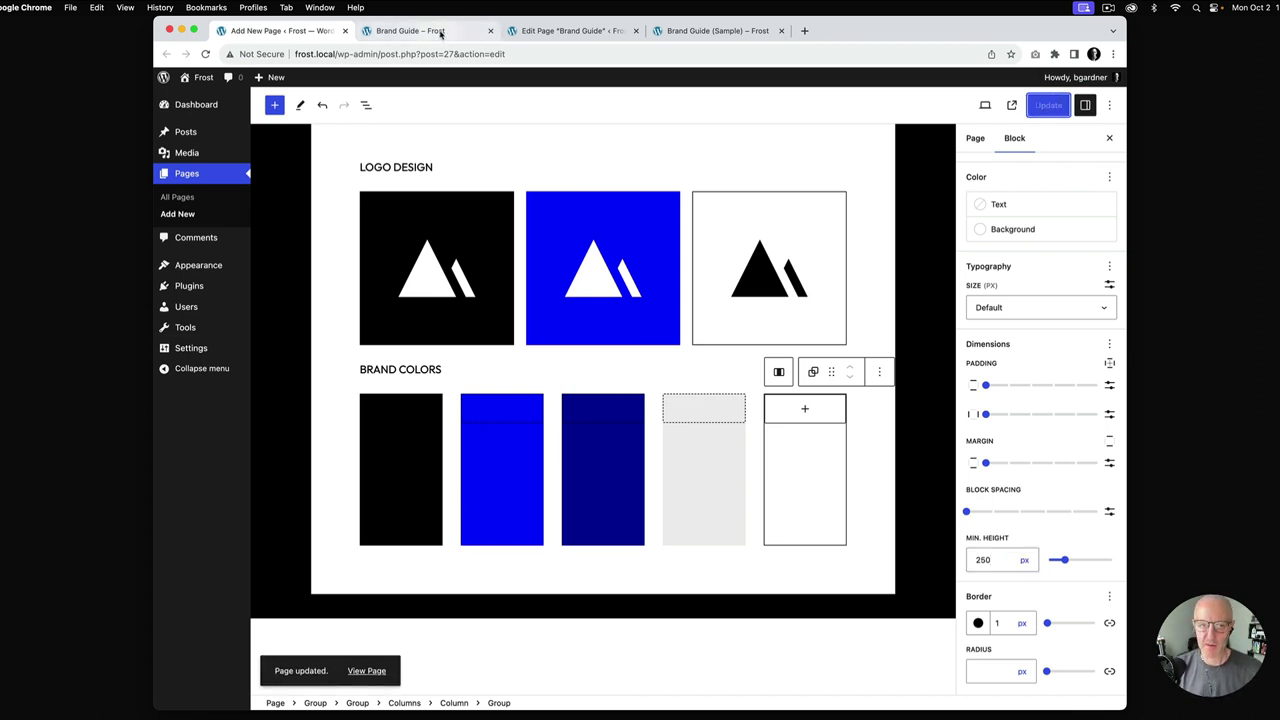
pyautogui.click(440, 32)
pyautogui.press('super+r')
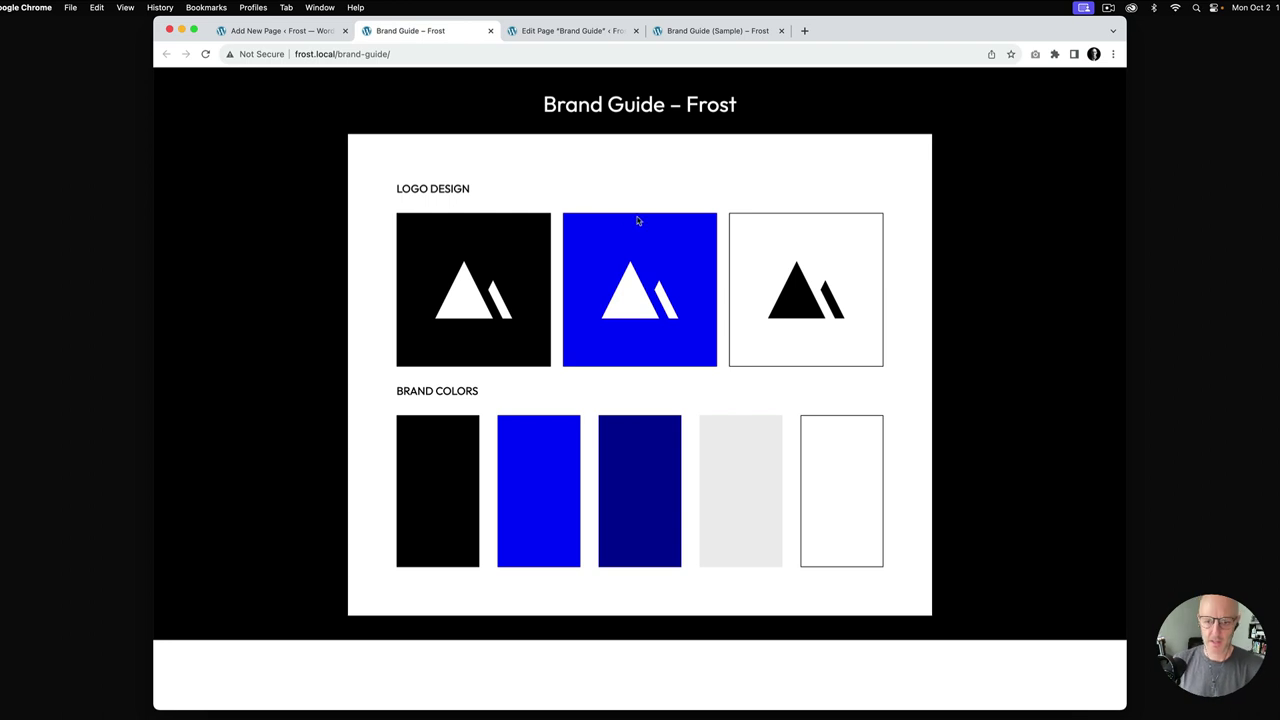
pyautogui.click(684, 35)
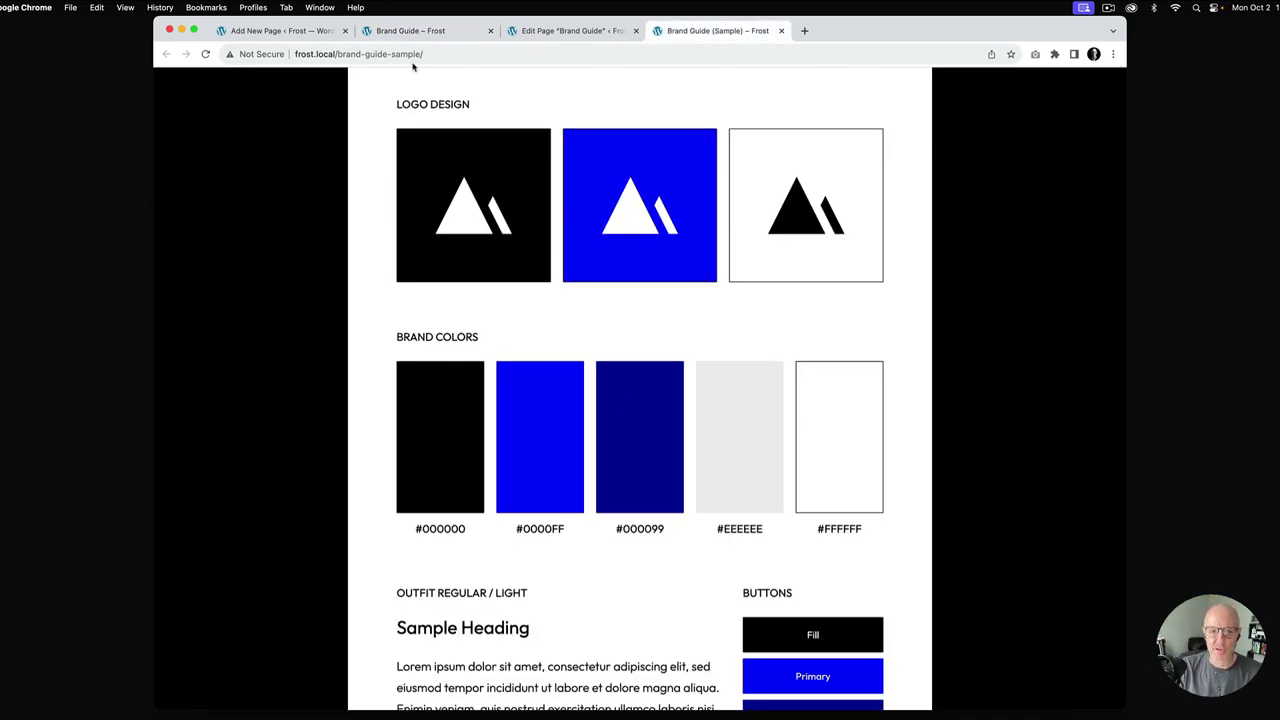
pyautogui.click(285, 32)
# Set the colour Columns block's horizontal Block Spacing to xSmall, matching the sample
pyautogui.click(393, 407)
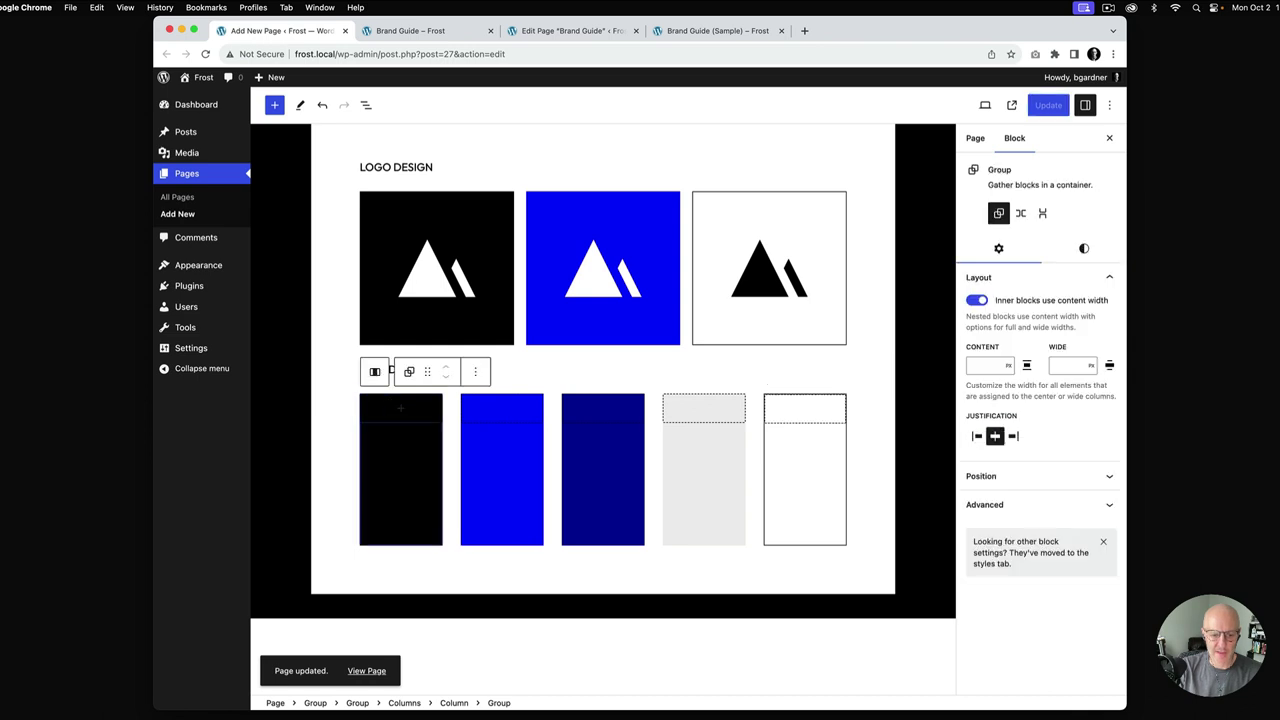
pyautogui.click(404, 703)
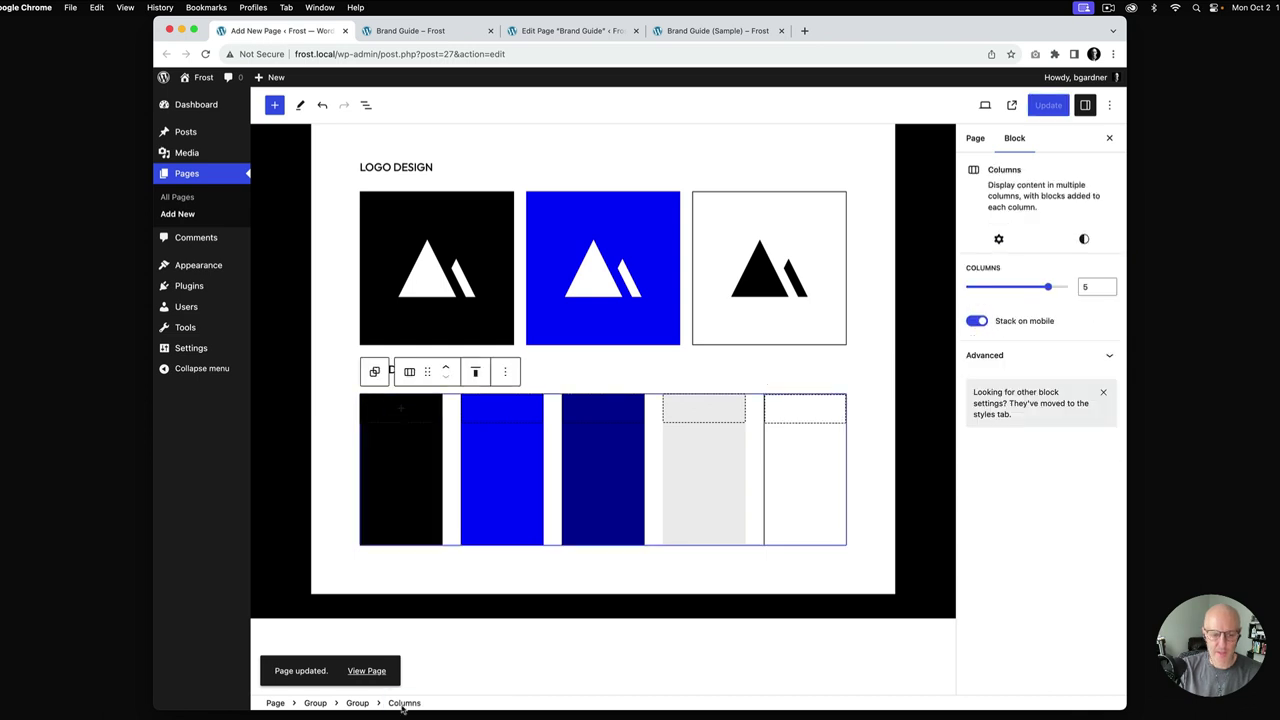
pyautogui.click(1084, 240)
pyautogui.scroll(-3, 997, 614)
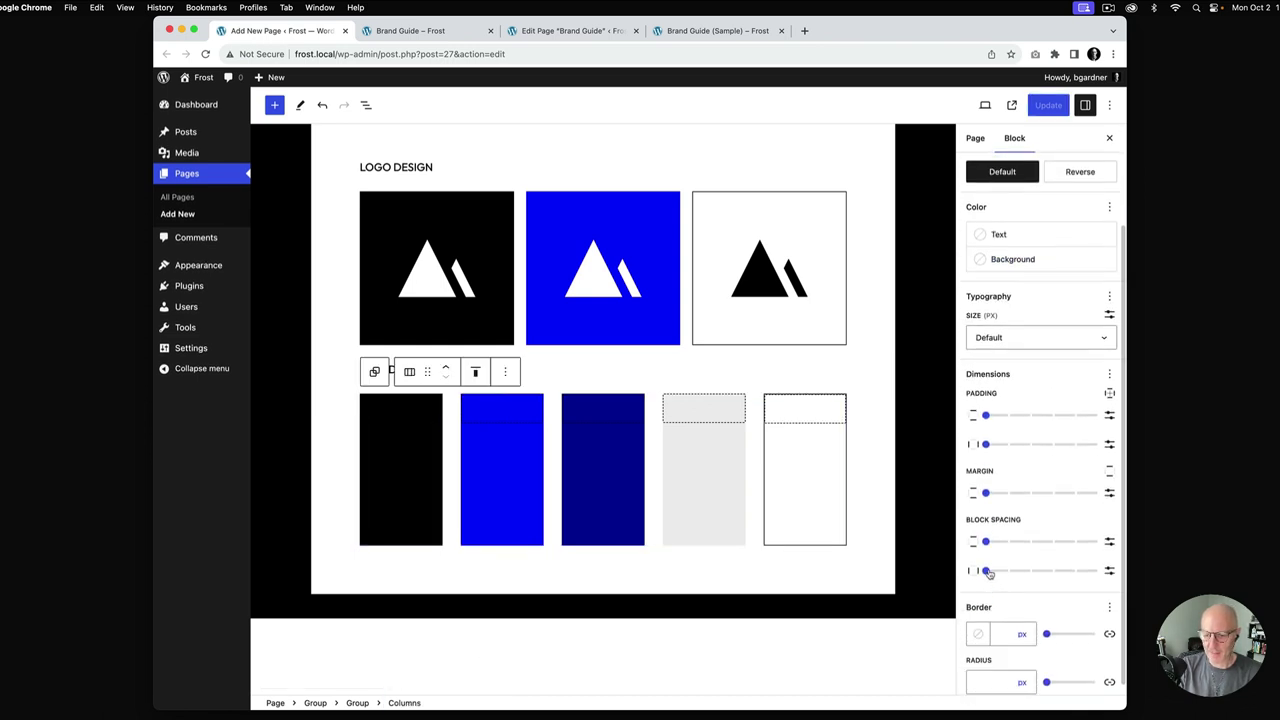
pyautogui.moveTo(986, 570); pyautogui.dragTo(1000, 572)
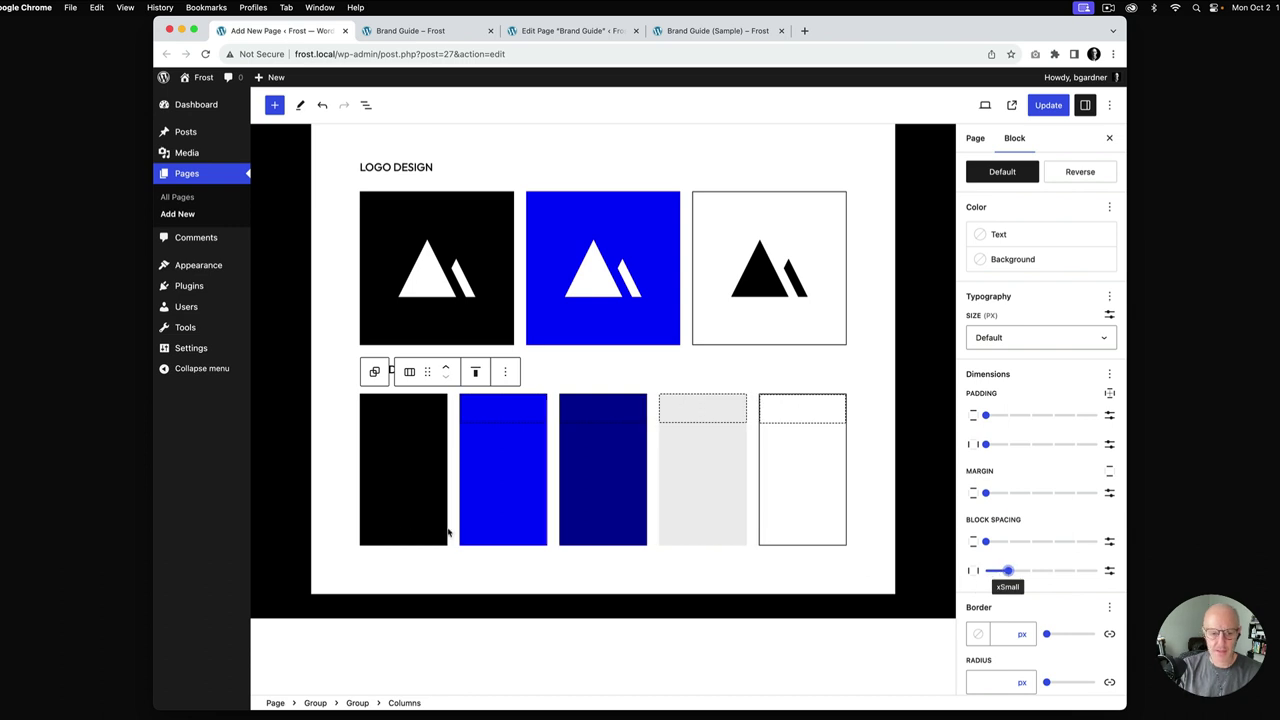
pyautogui.click(742, 28)
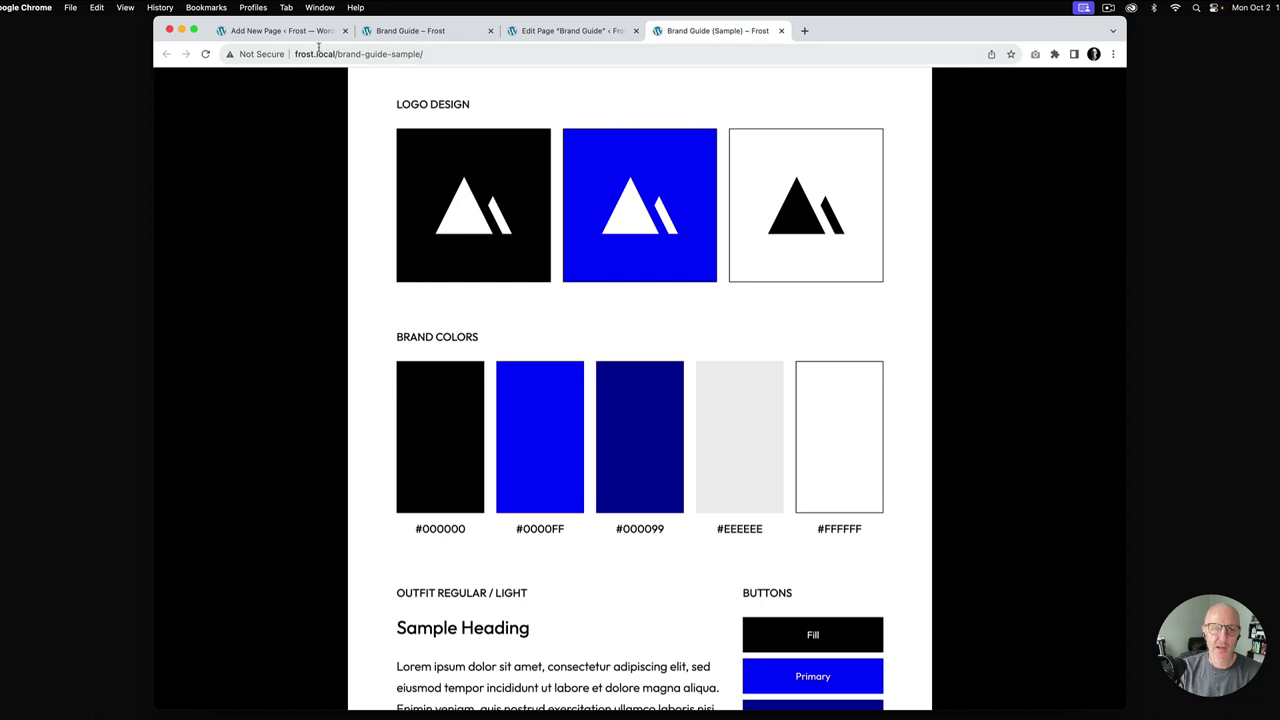
pyautogui.click(285, 30)
pyautogui.click(423, 499)
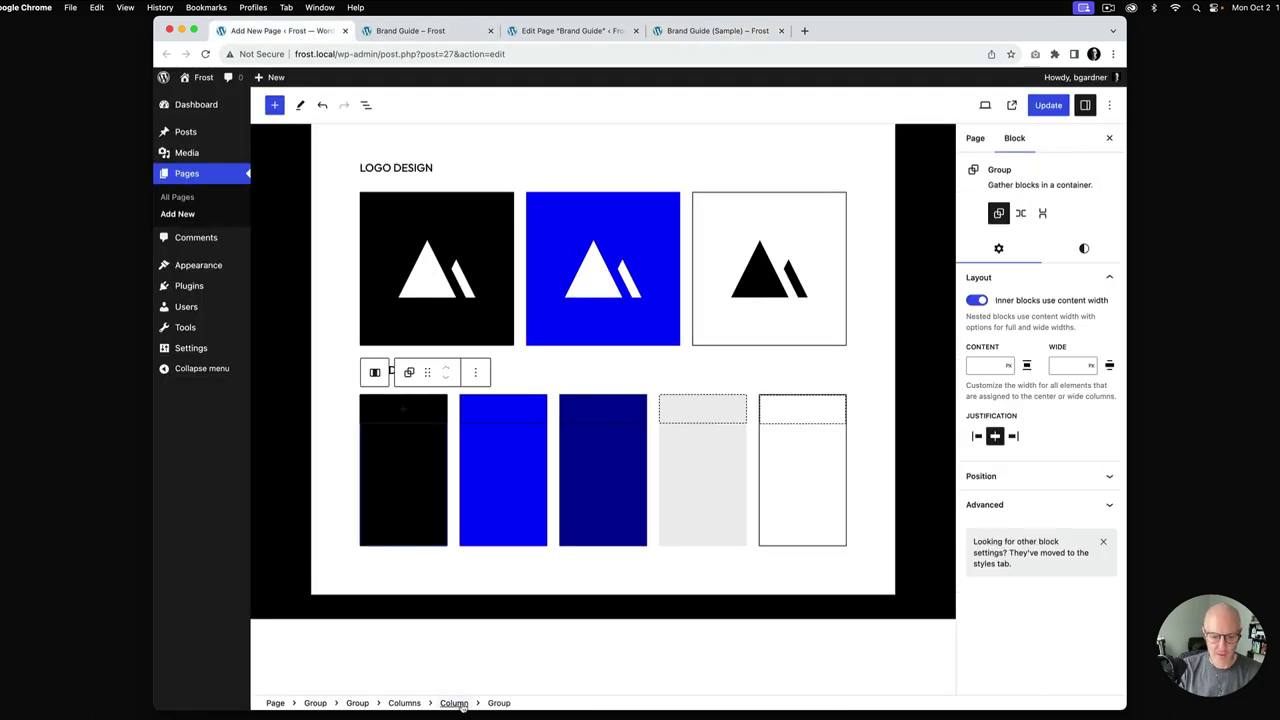
# Add a centred, Small-size #000000 label under the black swatch
pyautogui.click(454, 703)
pyautogui.click(439, 539)
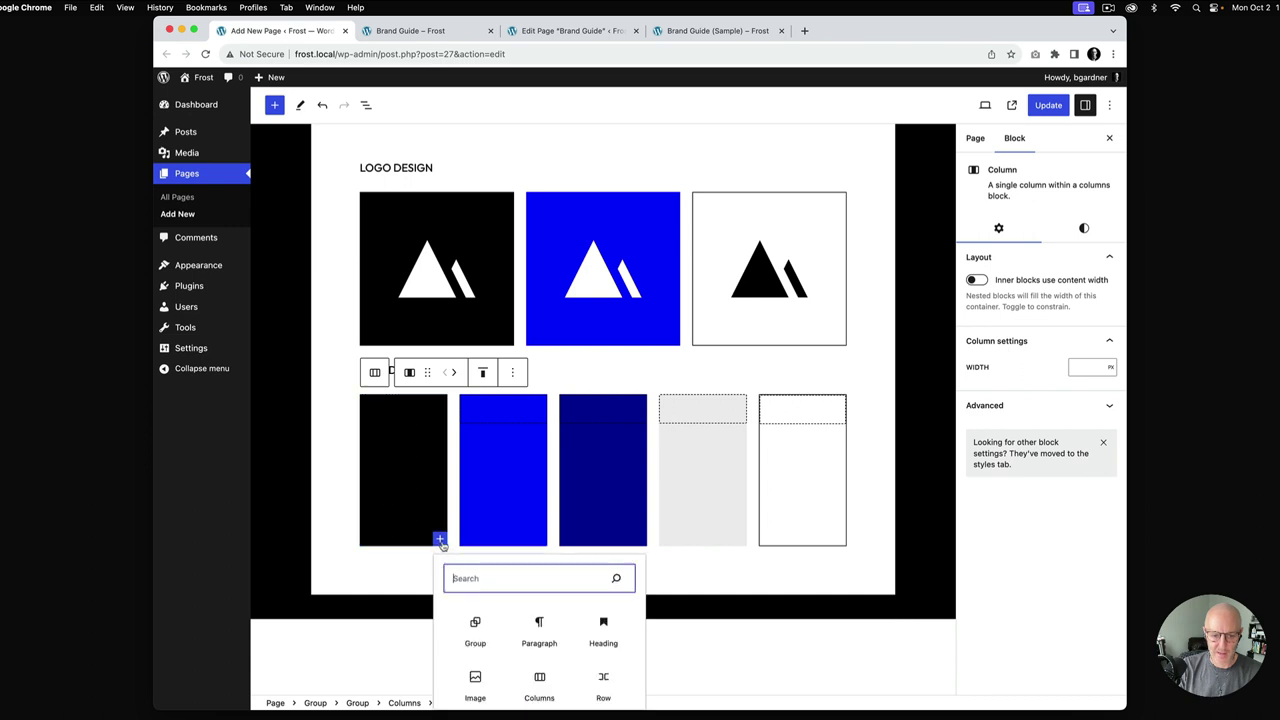
pyautogui.click(539, 632)
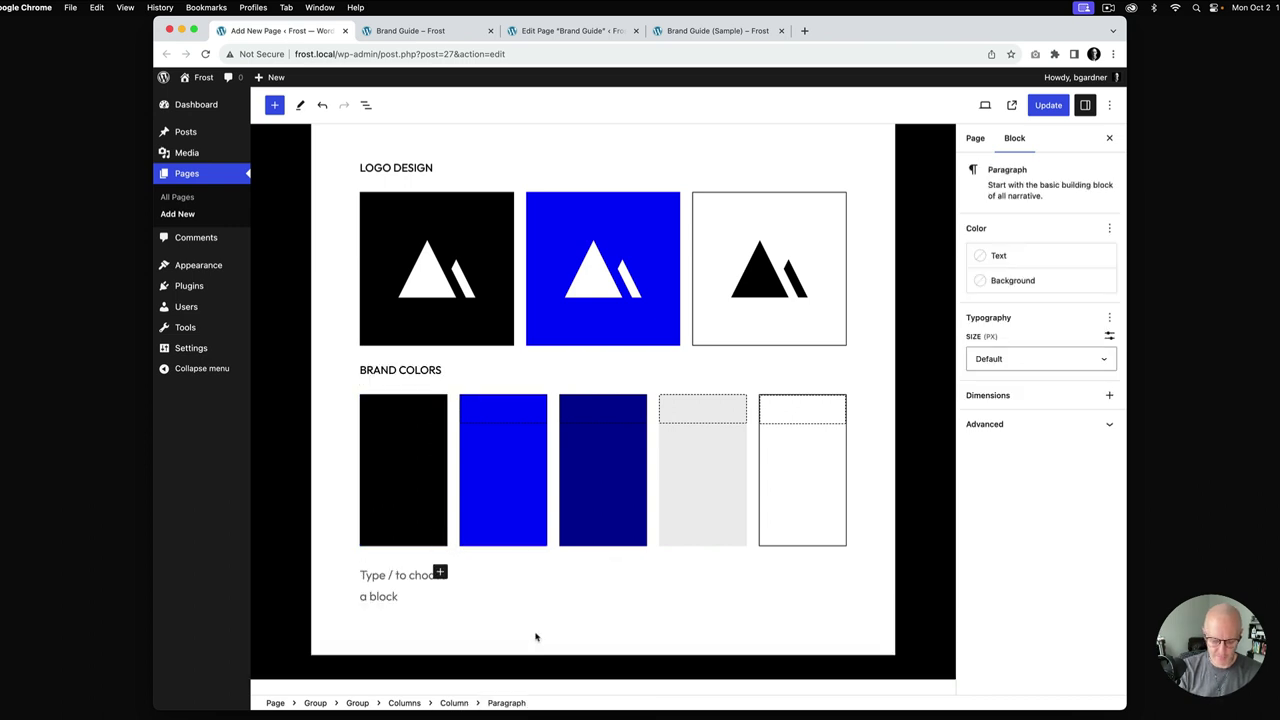
pyautogui.write('#000000')
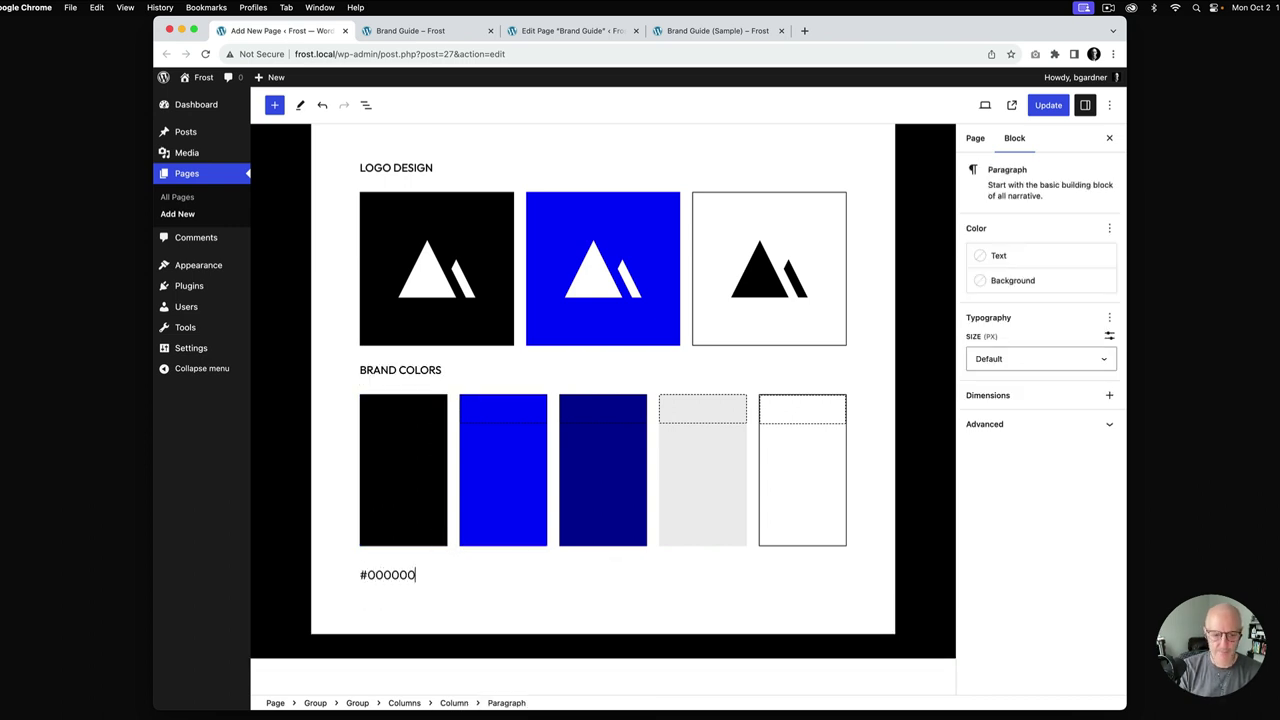
pyautogui.click(475, 542)
pyautogui.click(531, 598)
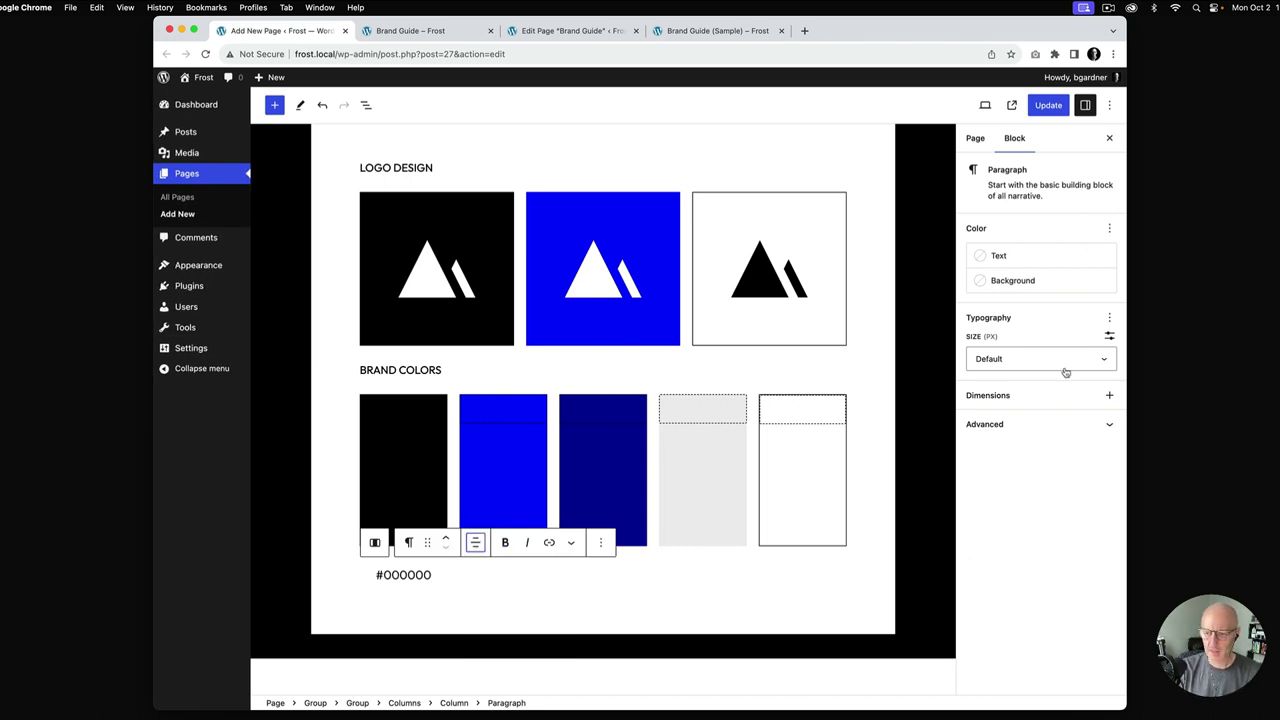
pyautogui.click(1104, 361)
pyautogui.click(1088, 455)
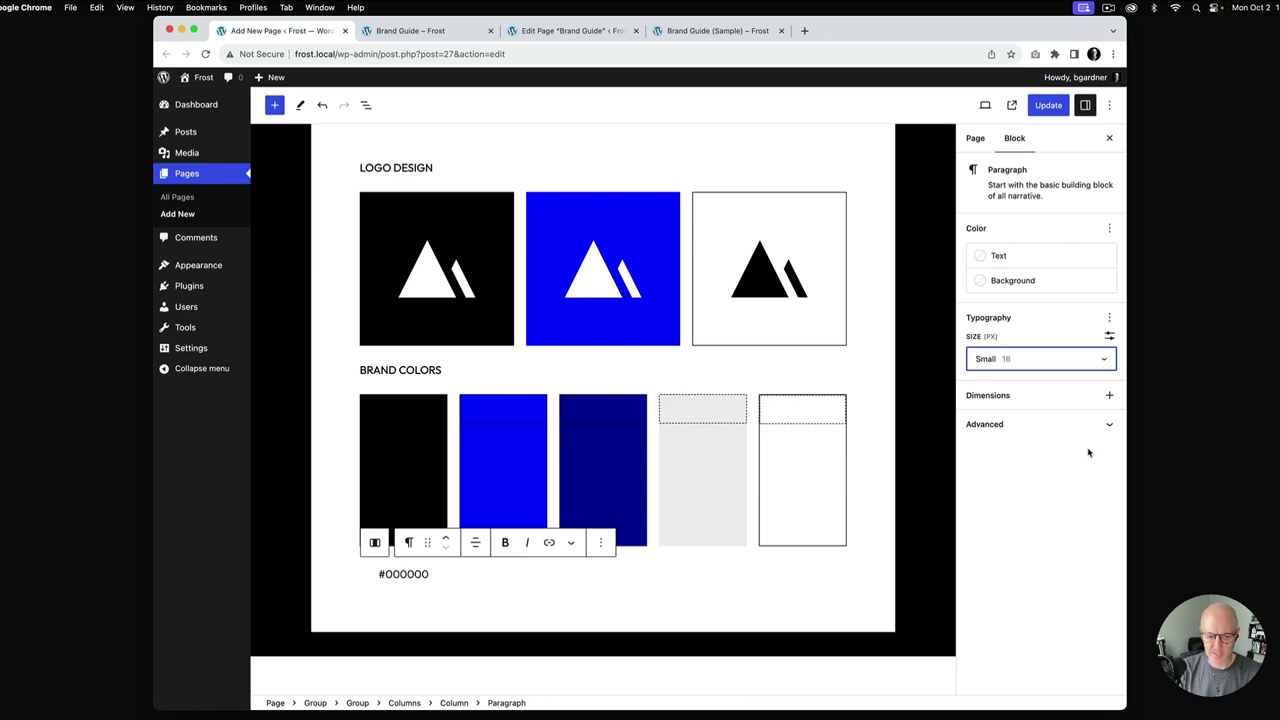
# Add a centred, Small-size #0000FF label under the bright blue swatch
pyautogui.click(519, 576)
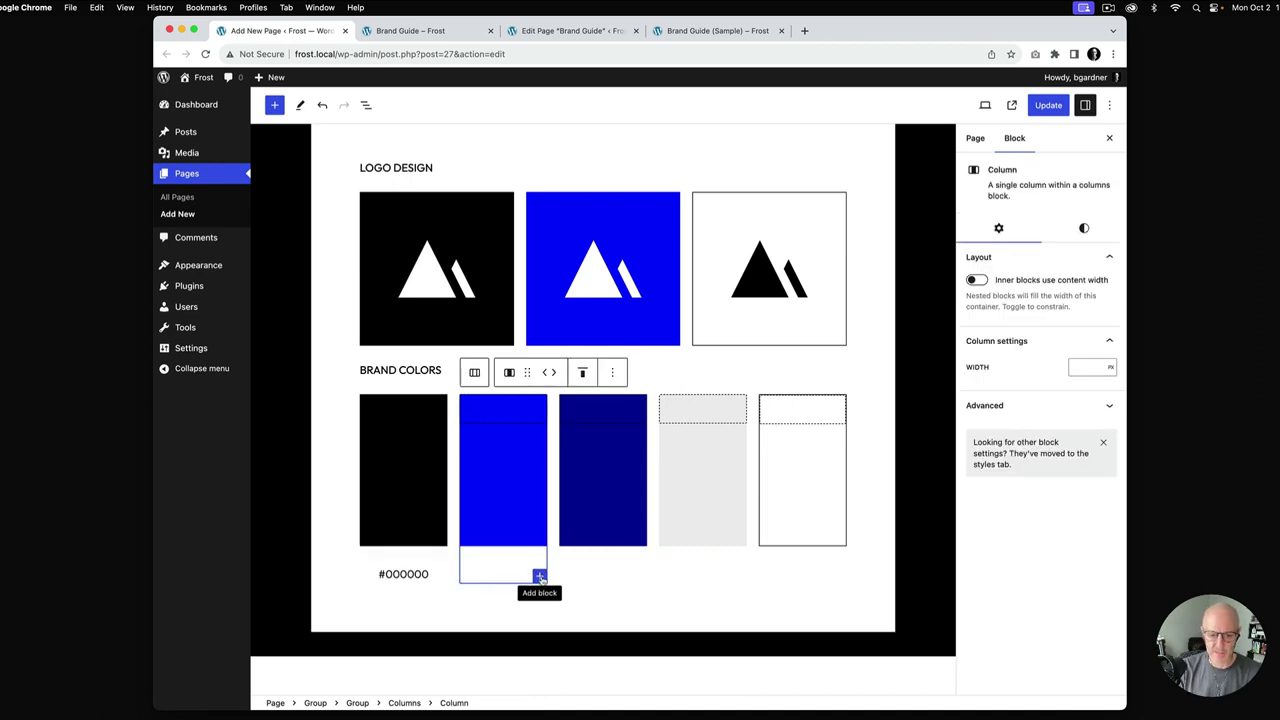
pyautogui.click(539, 577)
pyautogui.click(611, 657)
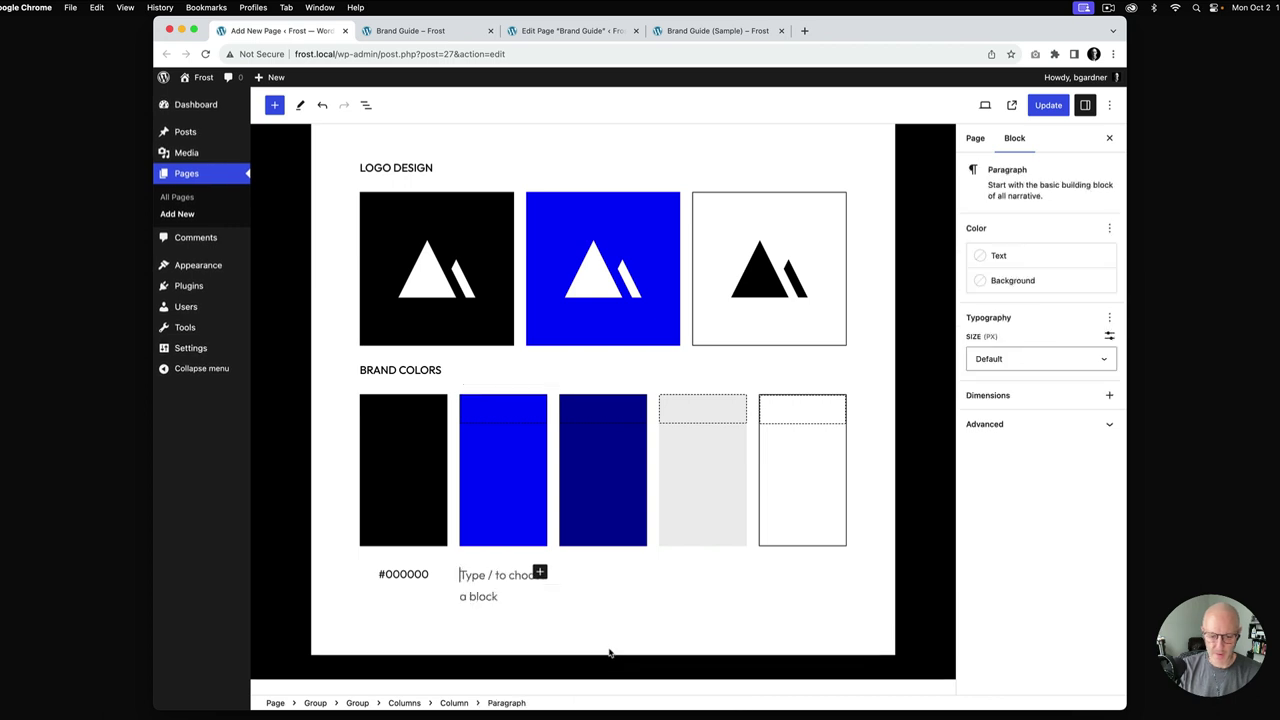
pyautogui.write('#0000FF')
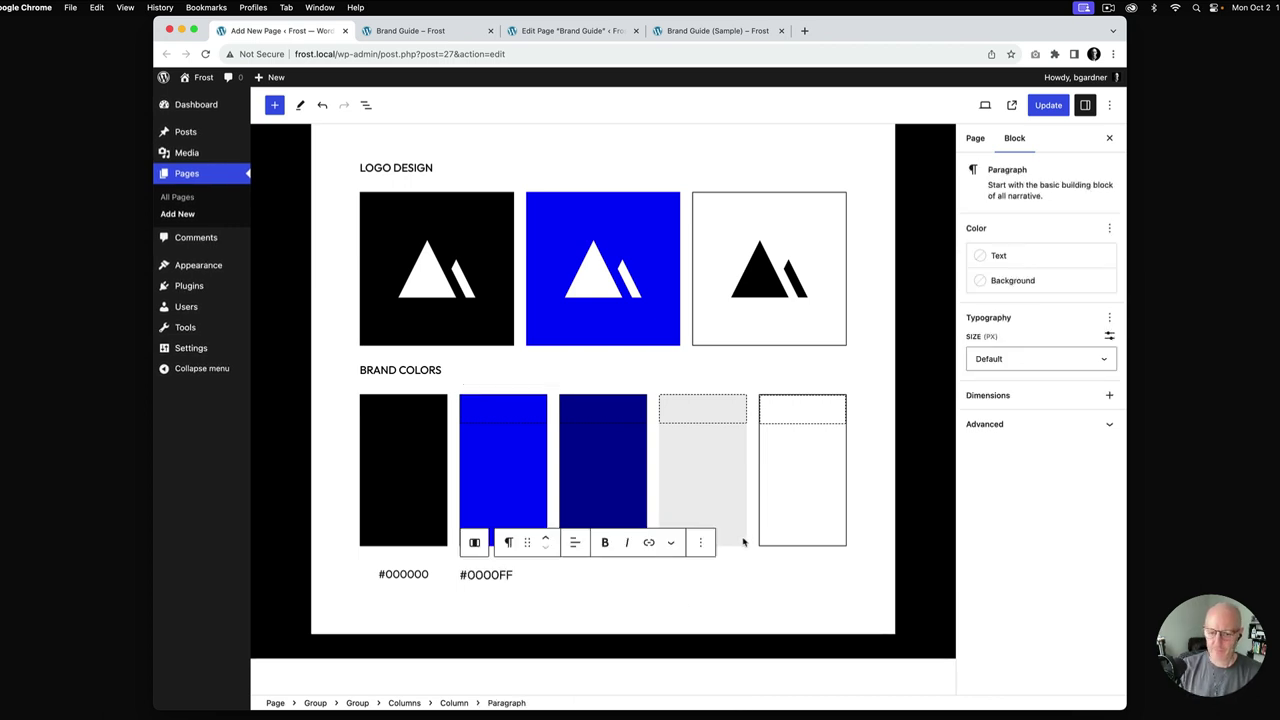
pyautogui.click(574, 542)
pyautogui.click(604, 603)
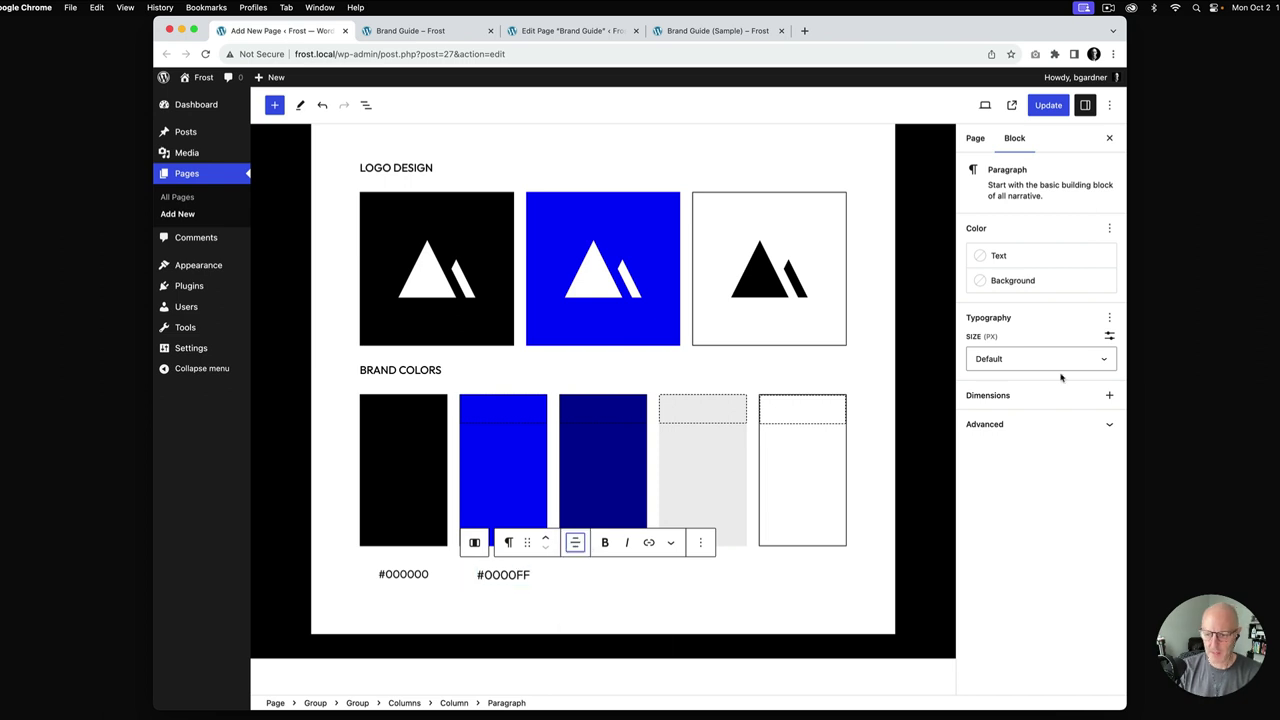
pyautogui.click(1096, 362)
pyautogui.click(1088, 453)
# Add a centred, Small-size #000099 label under the dark blue swatch
pyautogui.click(627, 520)
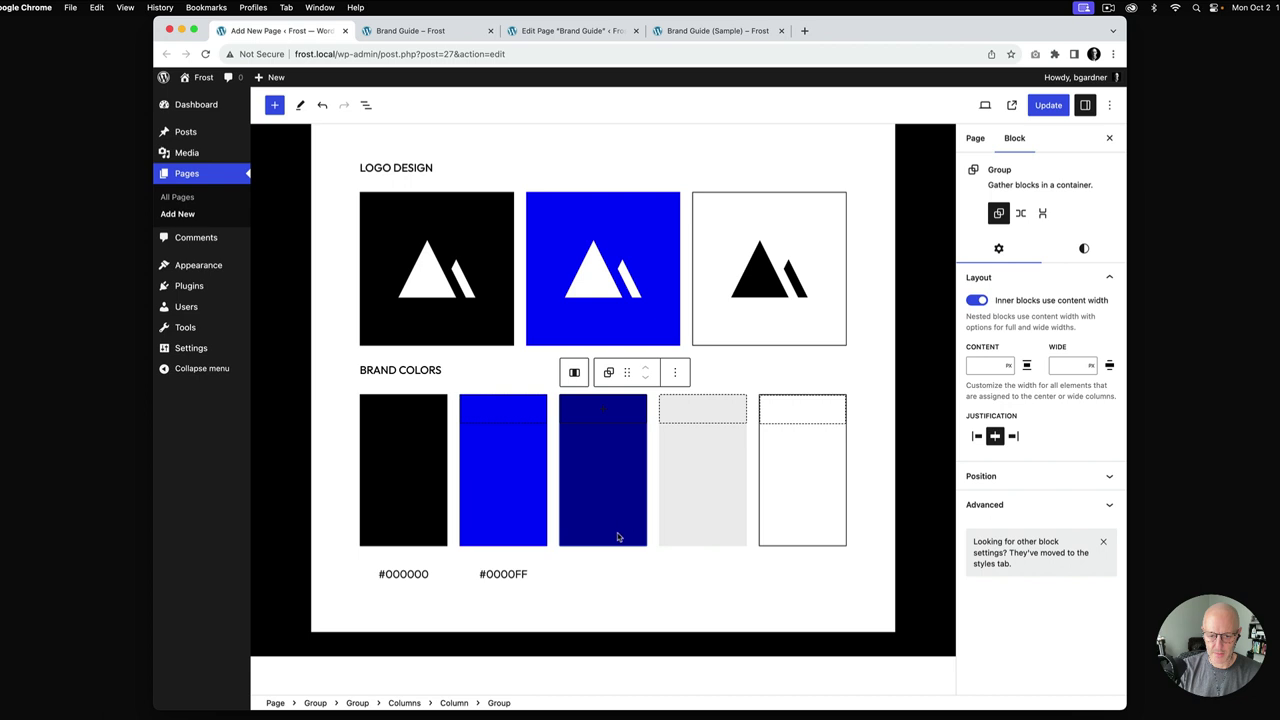
pyautogui.click(455, 703)
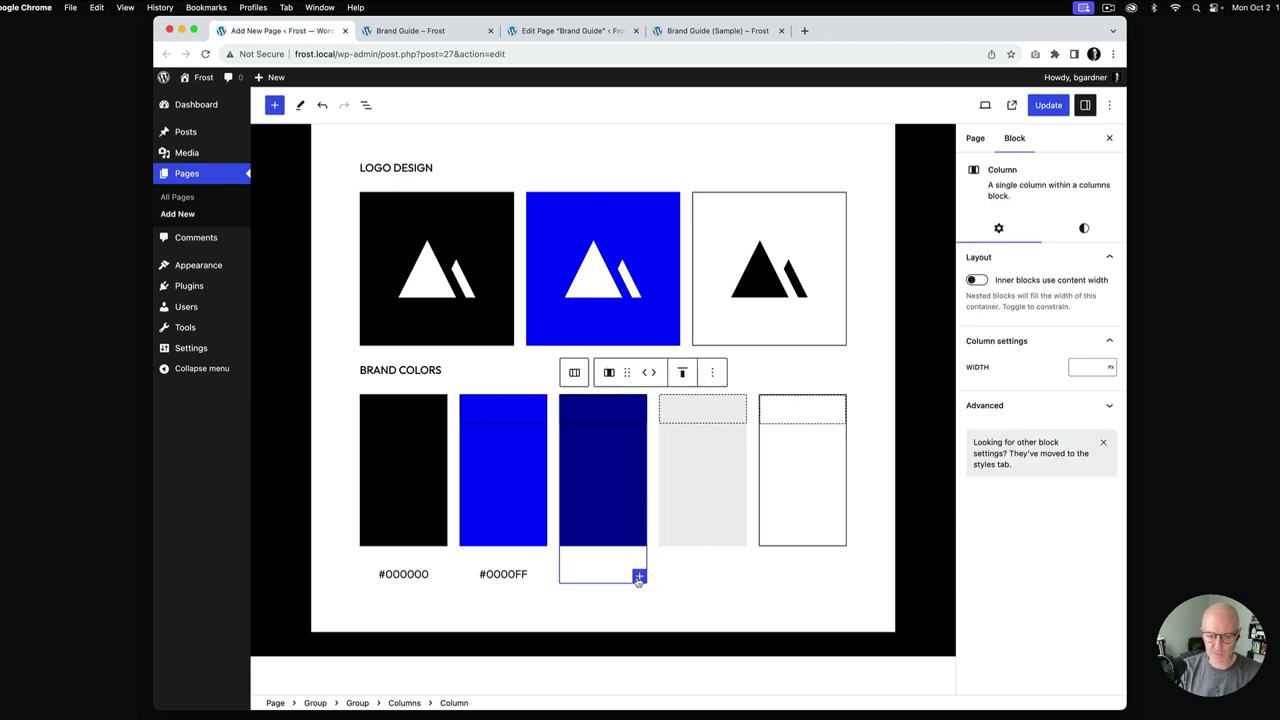
pyautogui.click(639, 575)
pyautogui.click(739, 441)
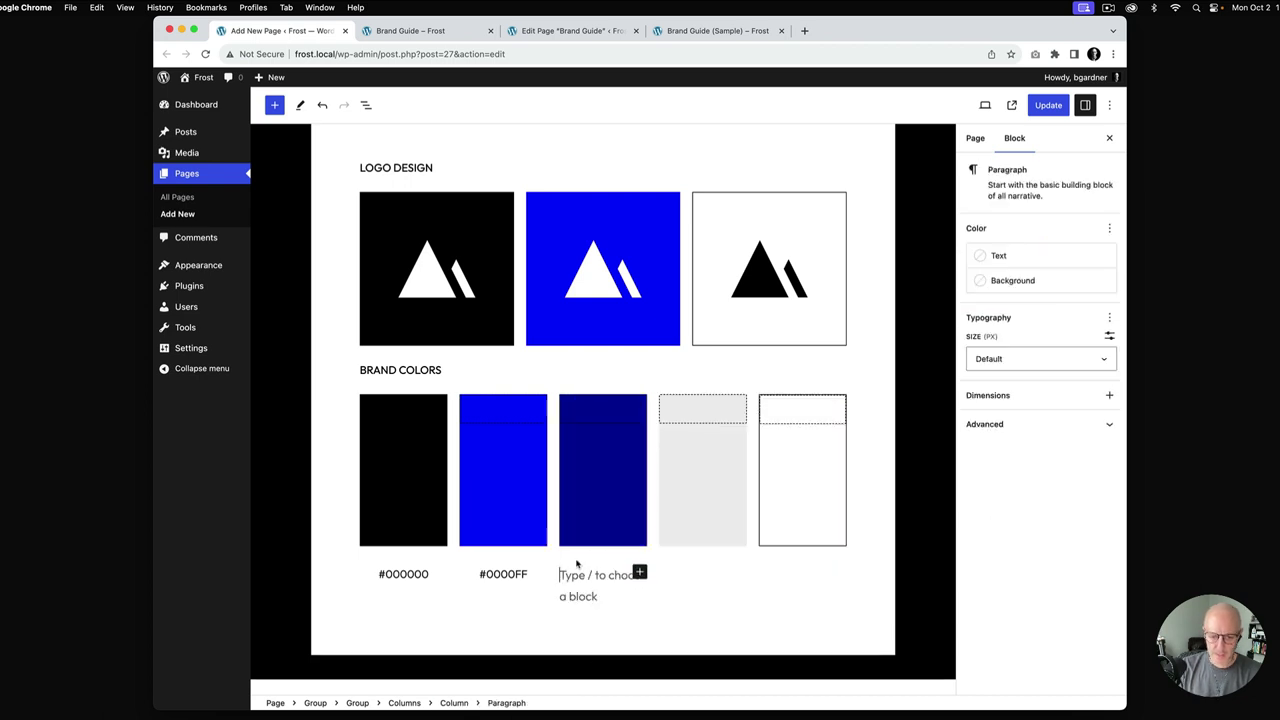
pyautogui.write('#0000')
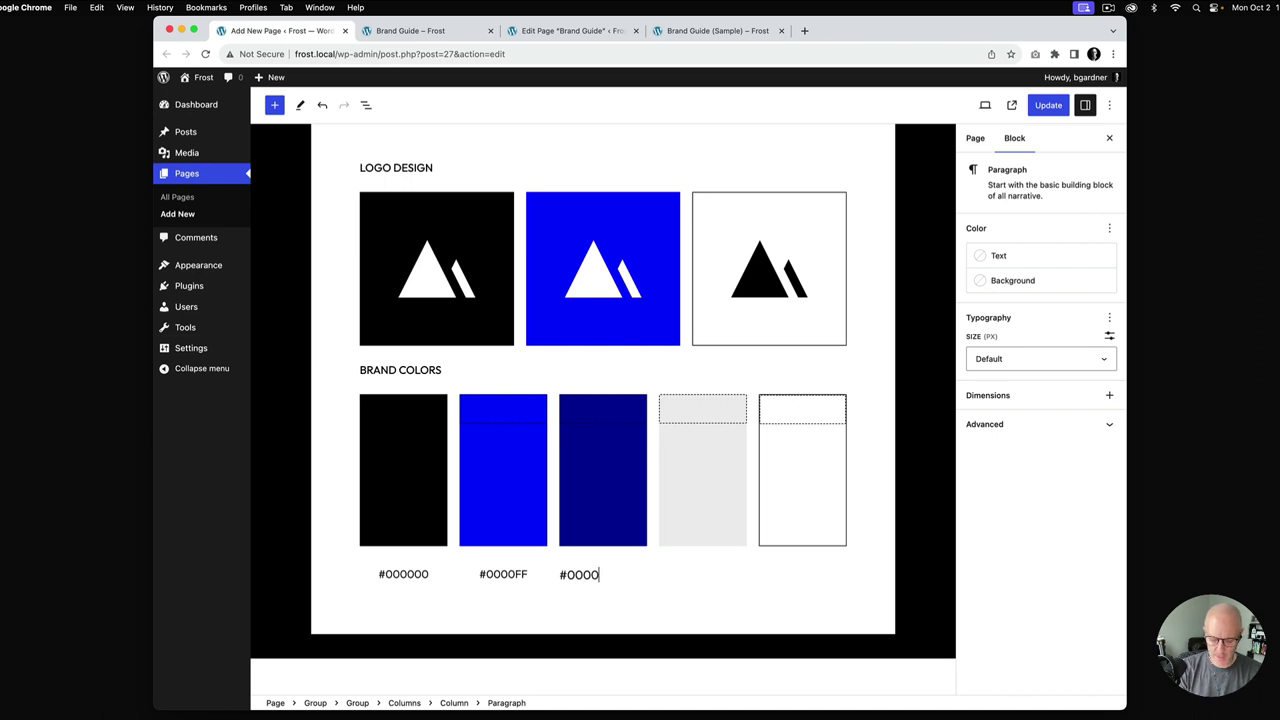
pyautogui.write('99')
pyautogui.click(674, 542)
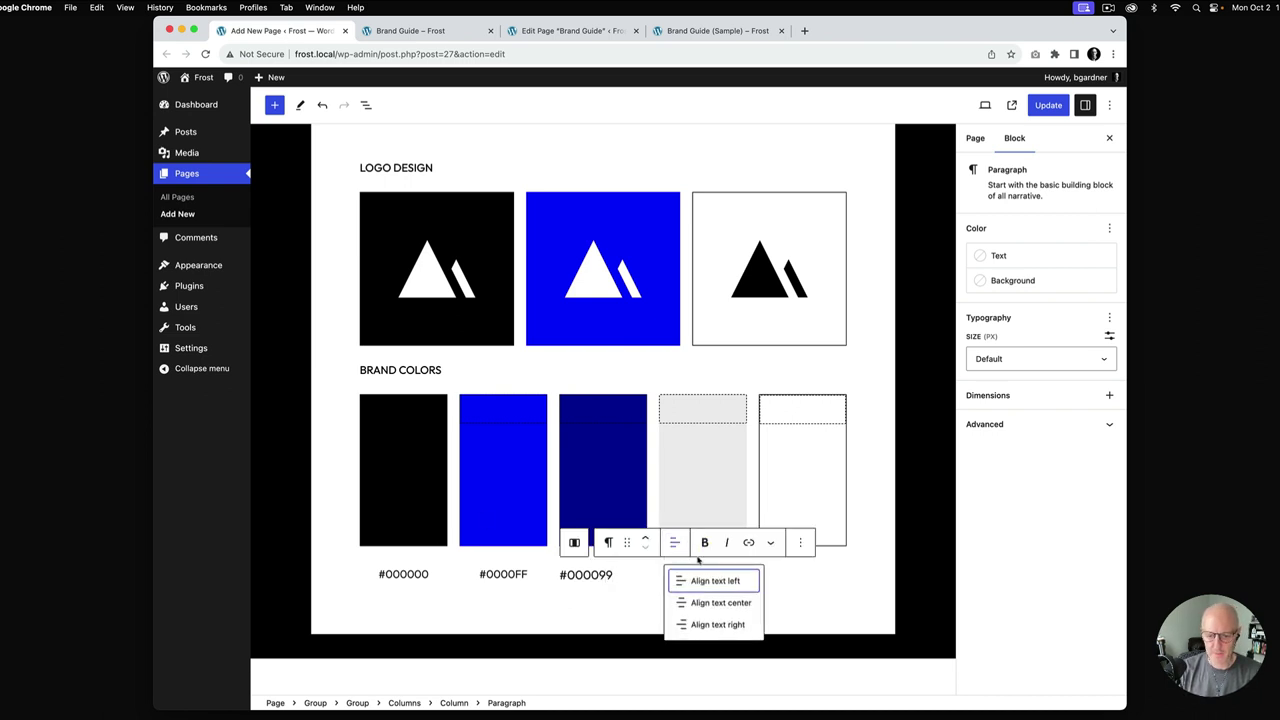
pyautogui.click(702, 603)
pyautogui.click(1112, 368)
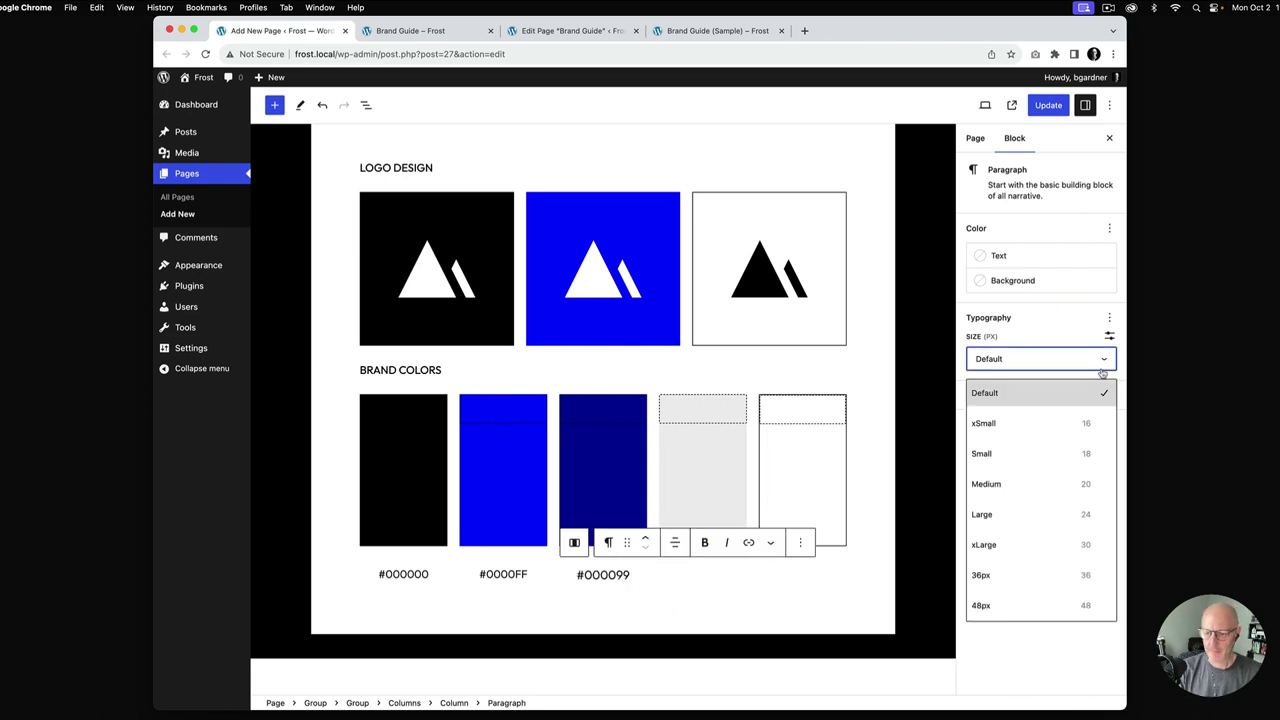
pyautogui.click(1080, 456)
# Add a centred, Small-size #EEEEEE label under the light grey swatch
pyautogui.click(697, 512)
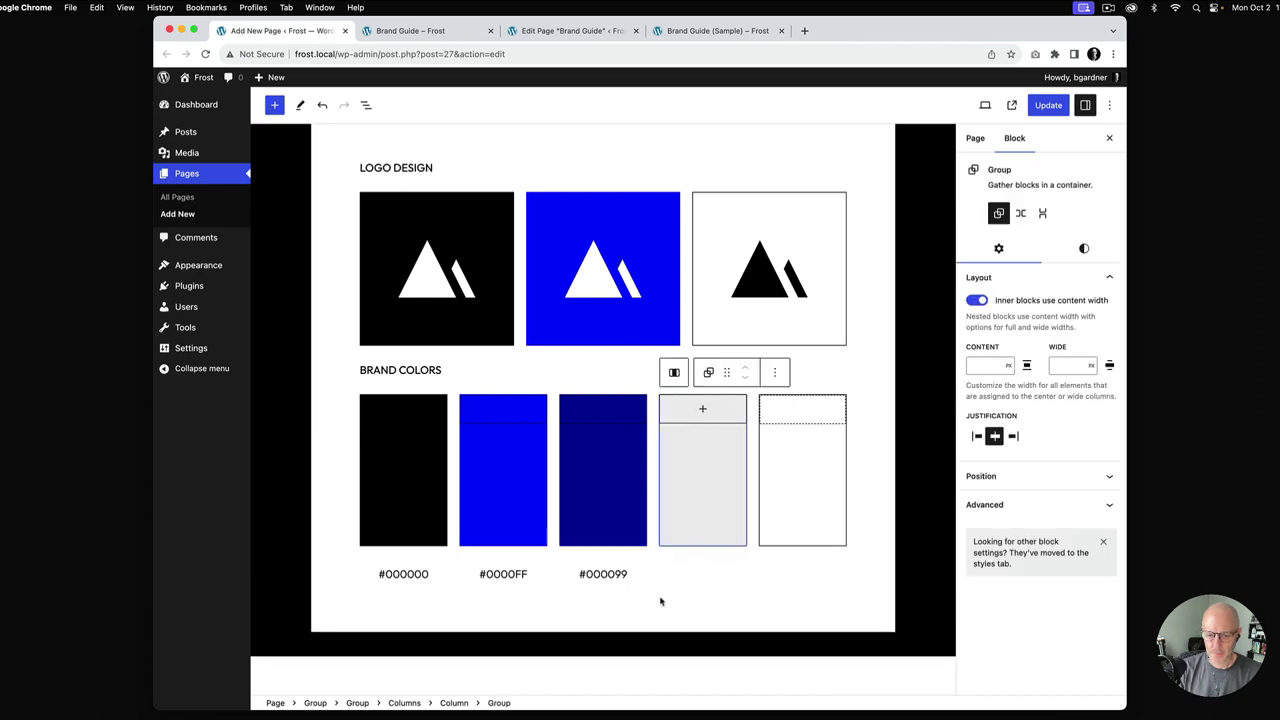
pyautogui.click(692, 566)
pyautogui.click(739, 577)
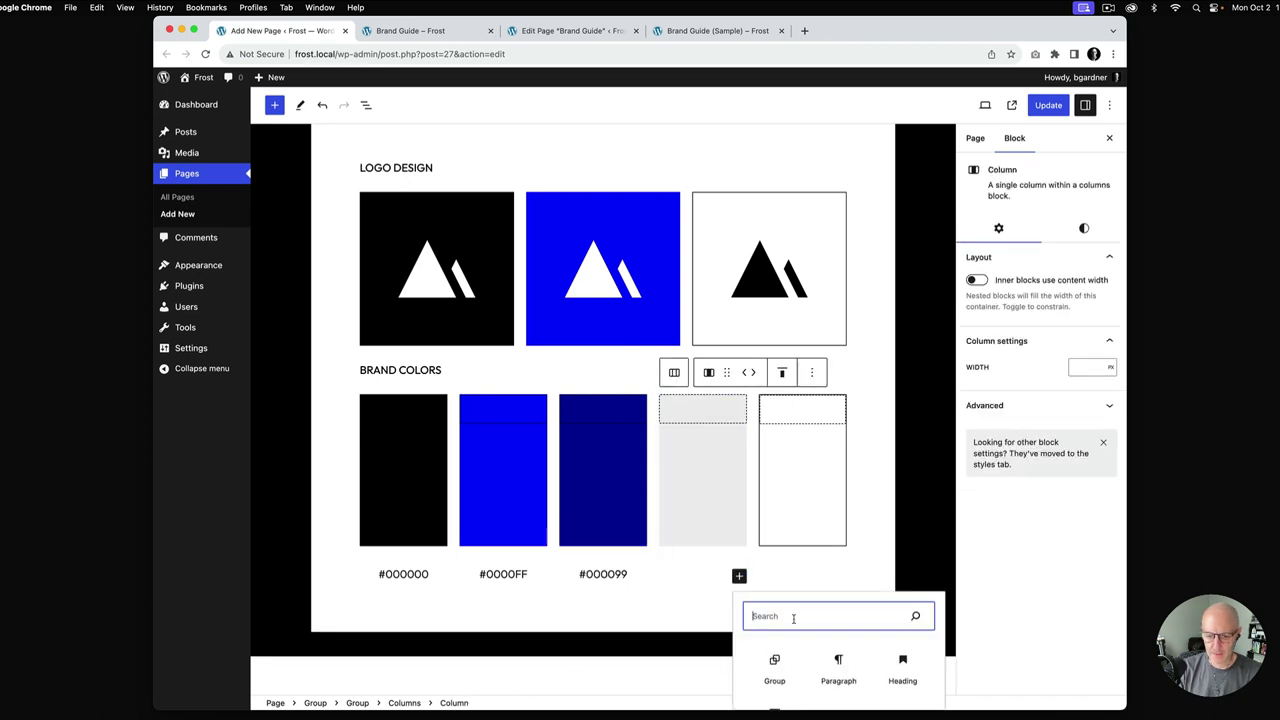
pyautogui.click(836, 666)
pyautogui.write('#')
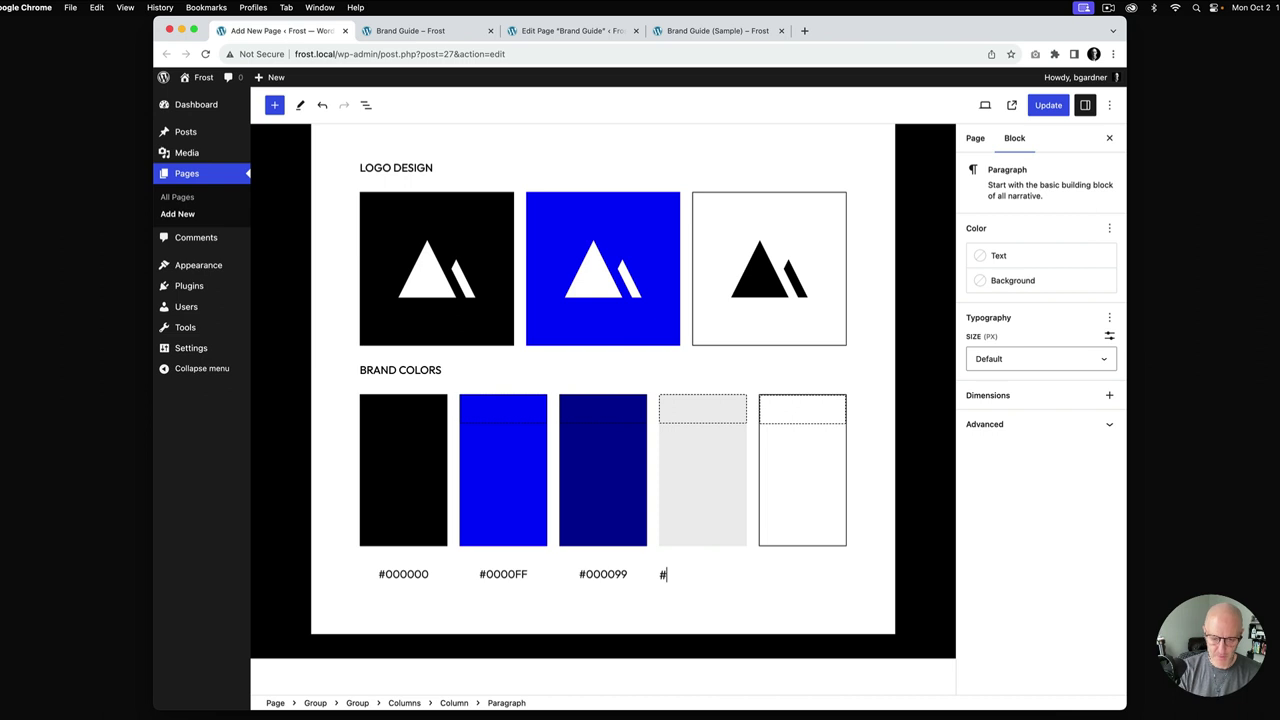
pyautogui.write('EEEEEE')
pyautogui.click(774, 542)
pyautogui.click(806, 608)
pyautogui.click(1030, 362)
pyautogui.click(1022, 437)
# Add a centred, Small-size #FFFFFF label under the white swatch and update the page
pyautogui.click(814, 503)
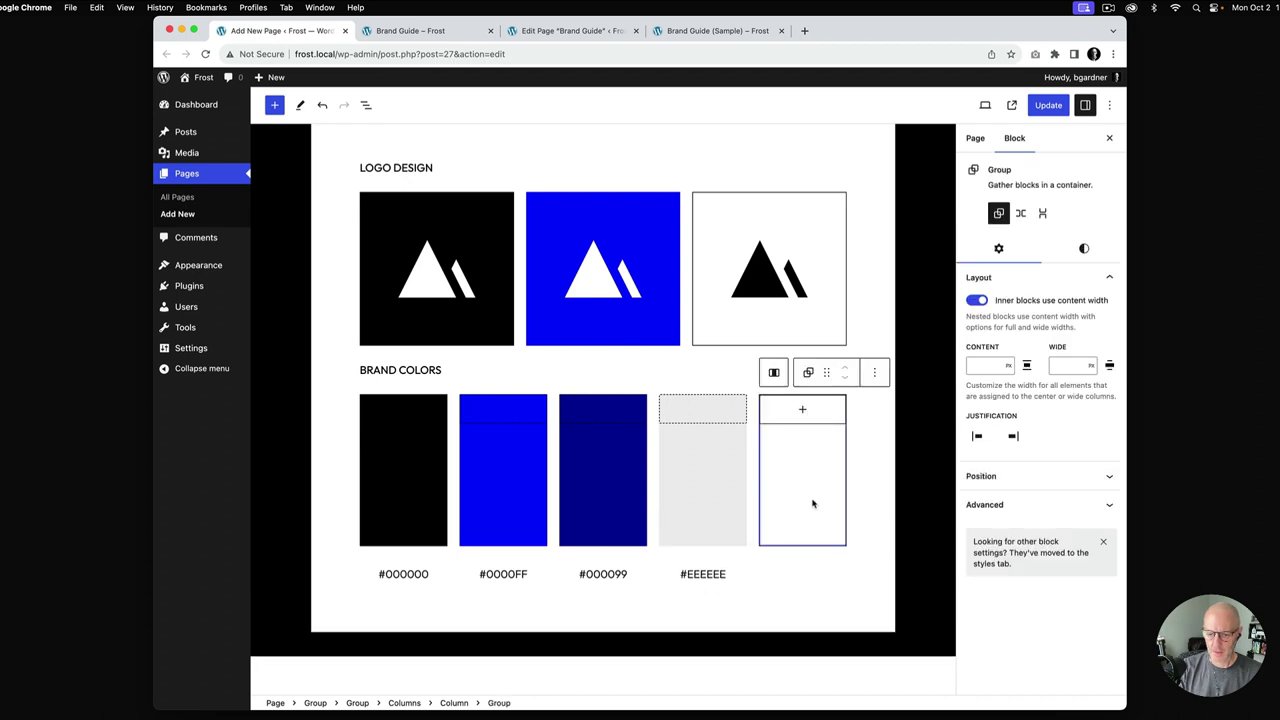
pyautogui.click(454, 703)
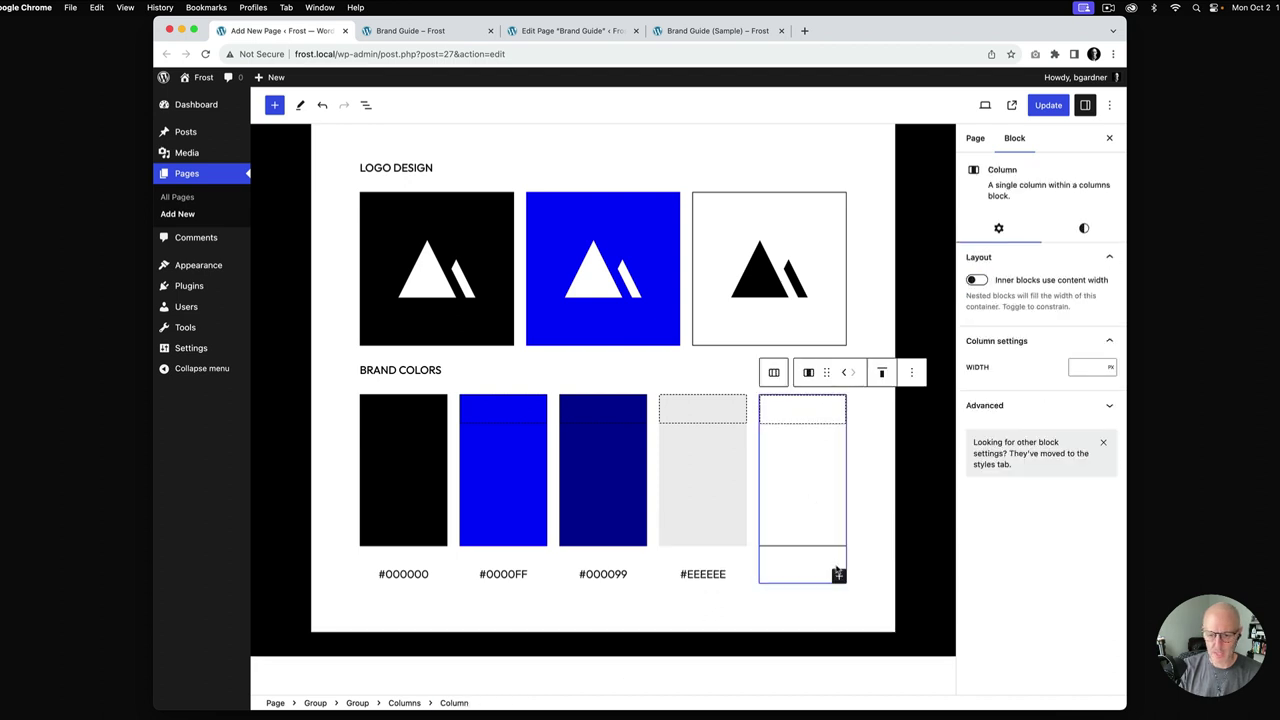
pyautogui.click(838, 576)
pyautogui.click(932, 450)
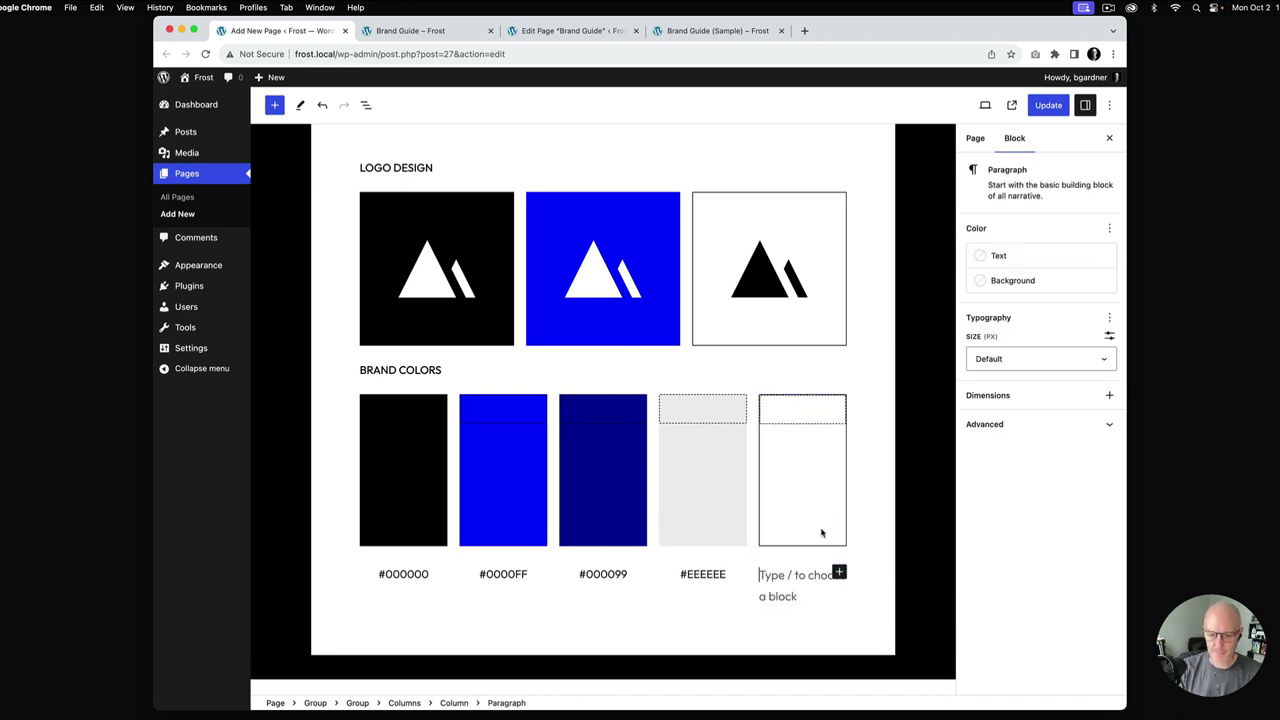
pyautogui.write('#FFFFF')
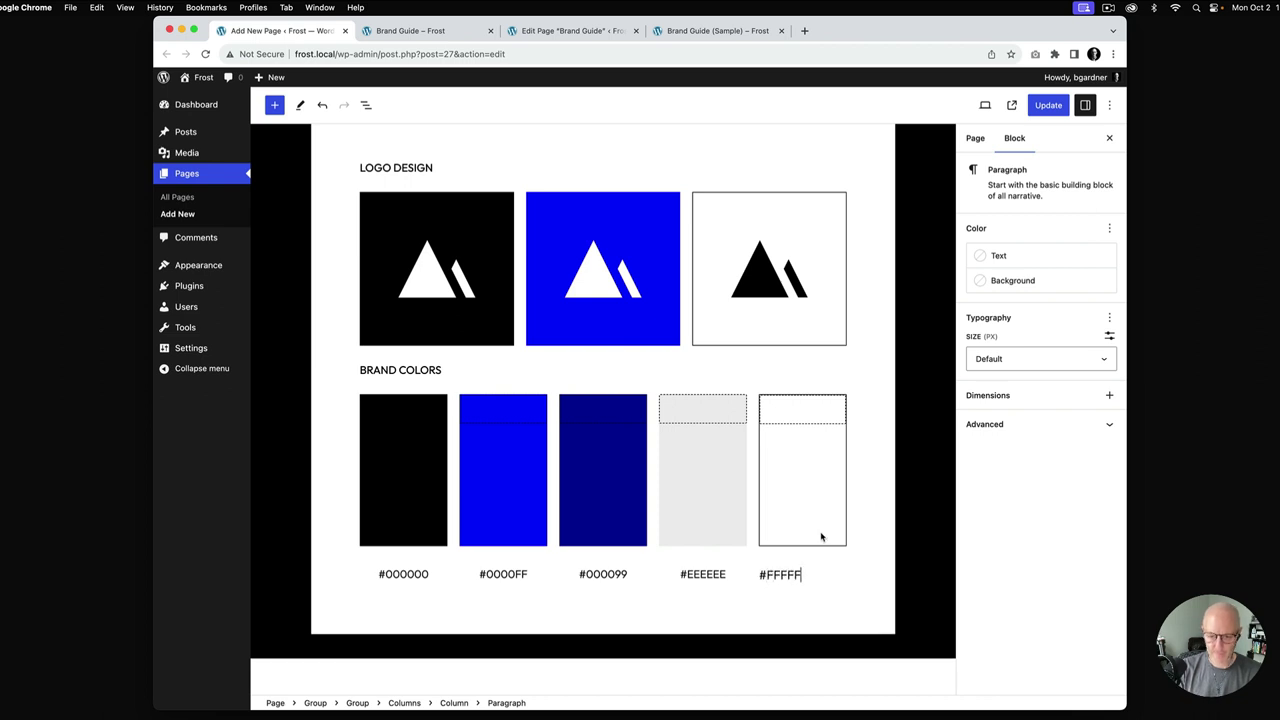
pyautogui.write('F')
pyautogui.click(813, 542)
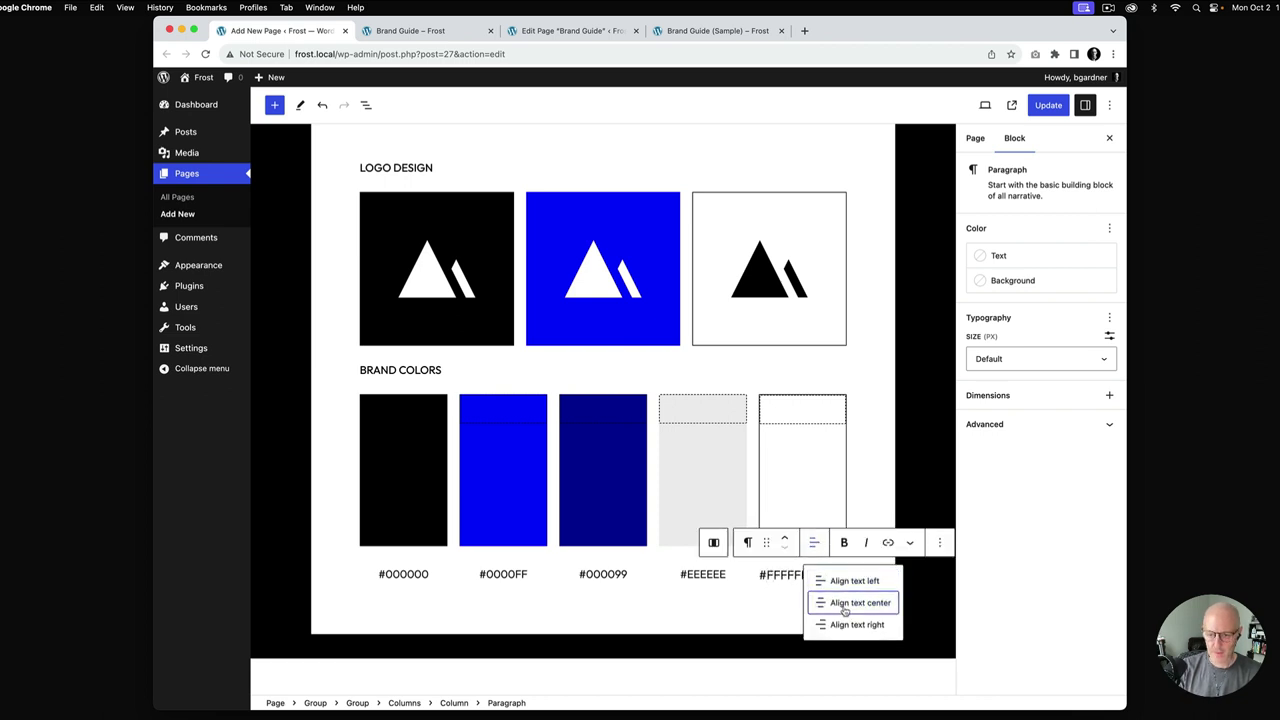
pyautogui.click(843, 603)
pyautogui.click(1060, 358)
pyautogui.click(1056, 453)
pyautogui.click(1048, 105)
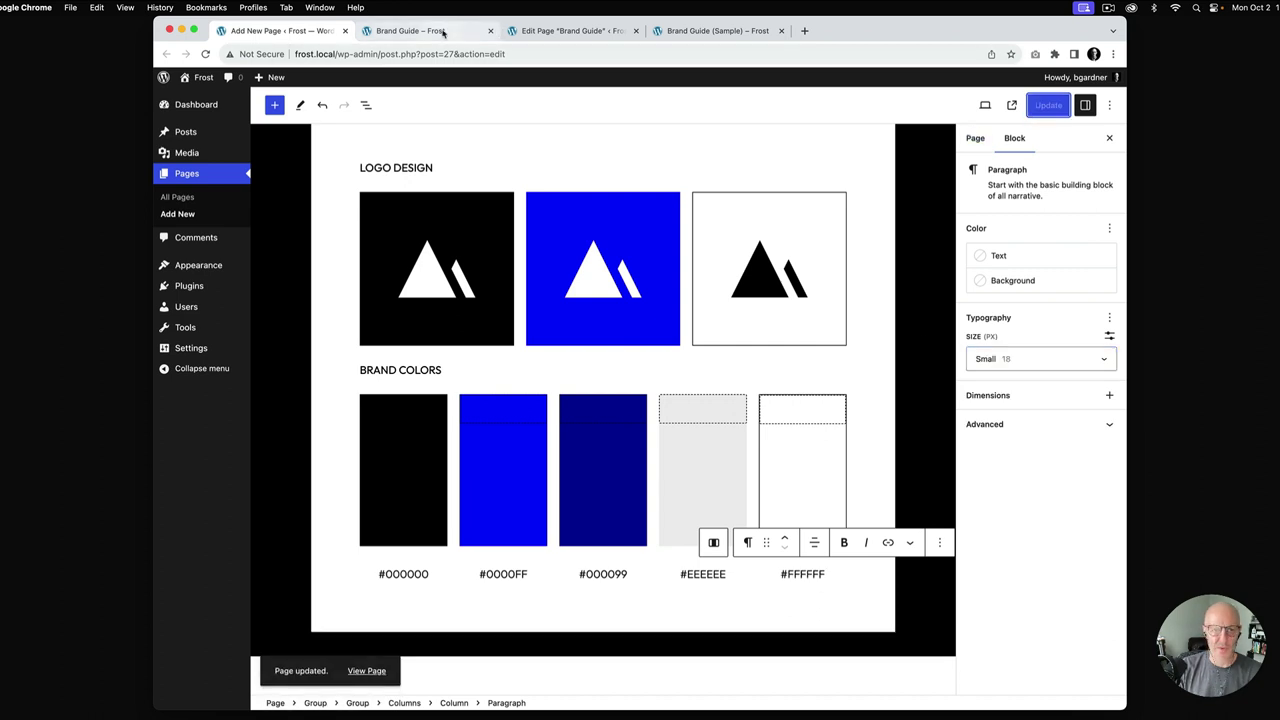
pyautogui.click(443, 32)
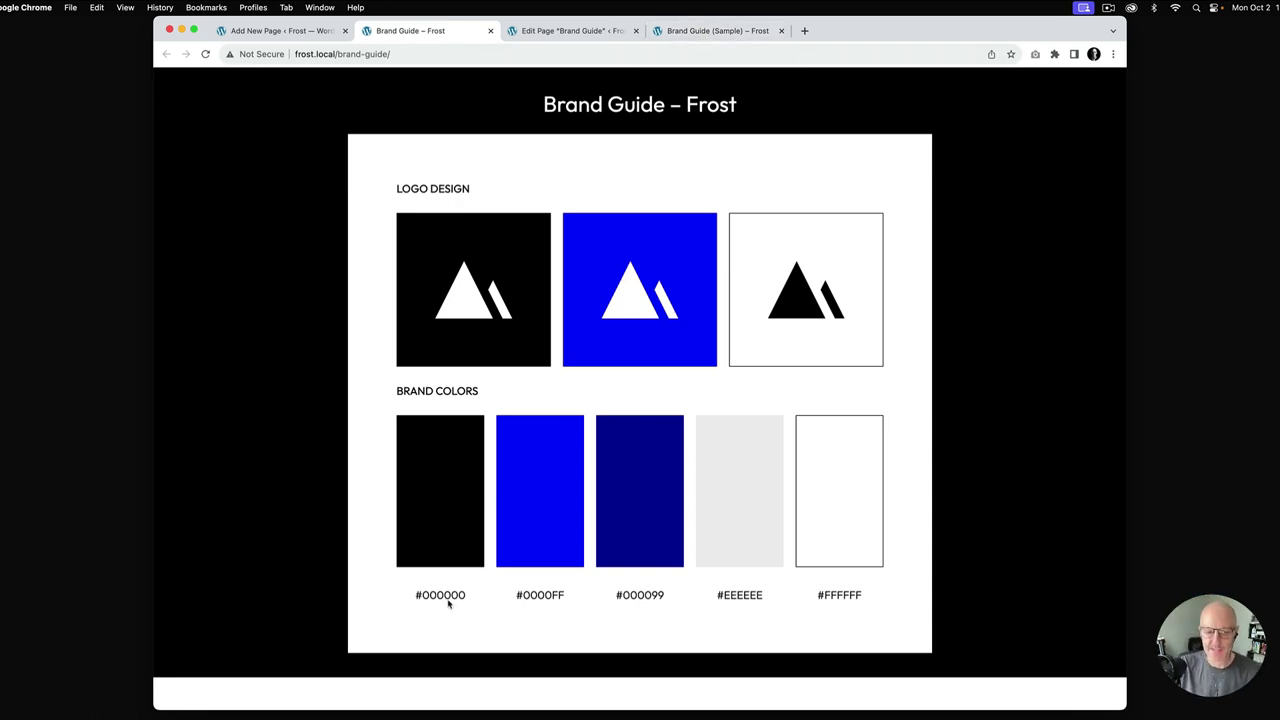
pyautogui.click(292, 33)
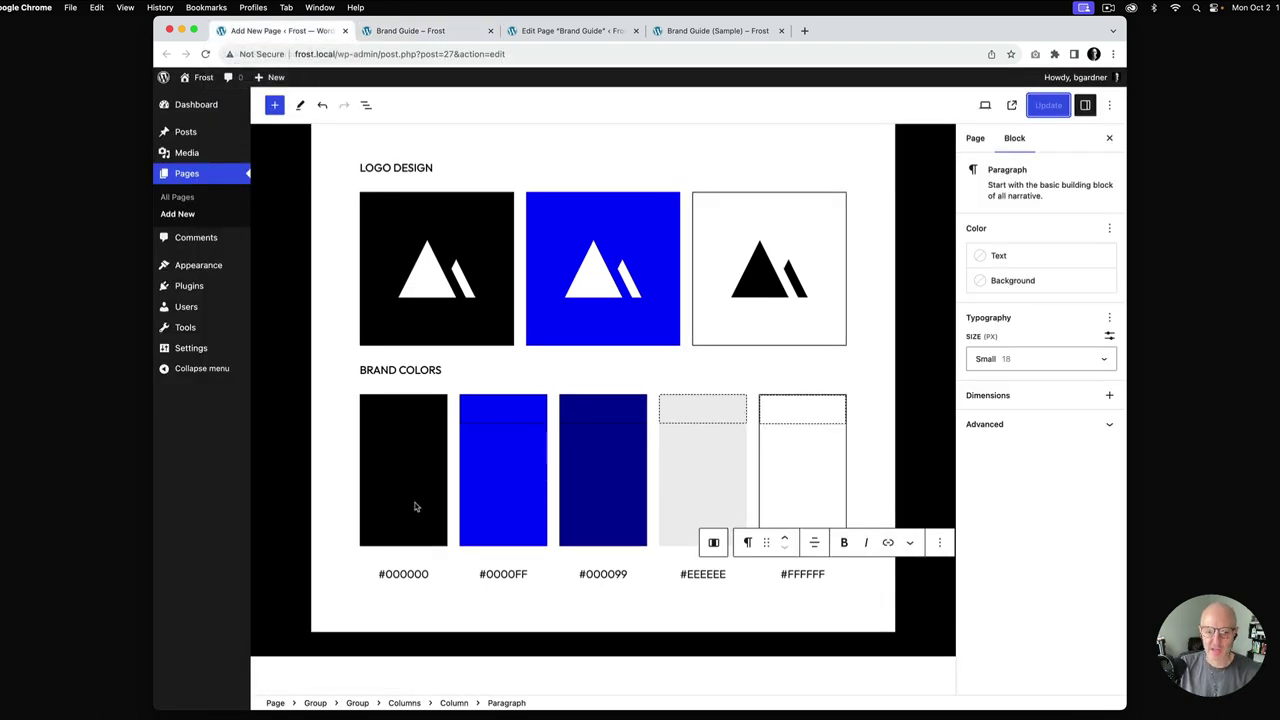
# Set custom 10 px block spacing on the black and #0000FF colour columns
pyautogui.click(415, 507)
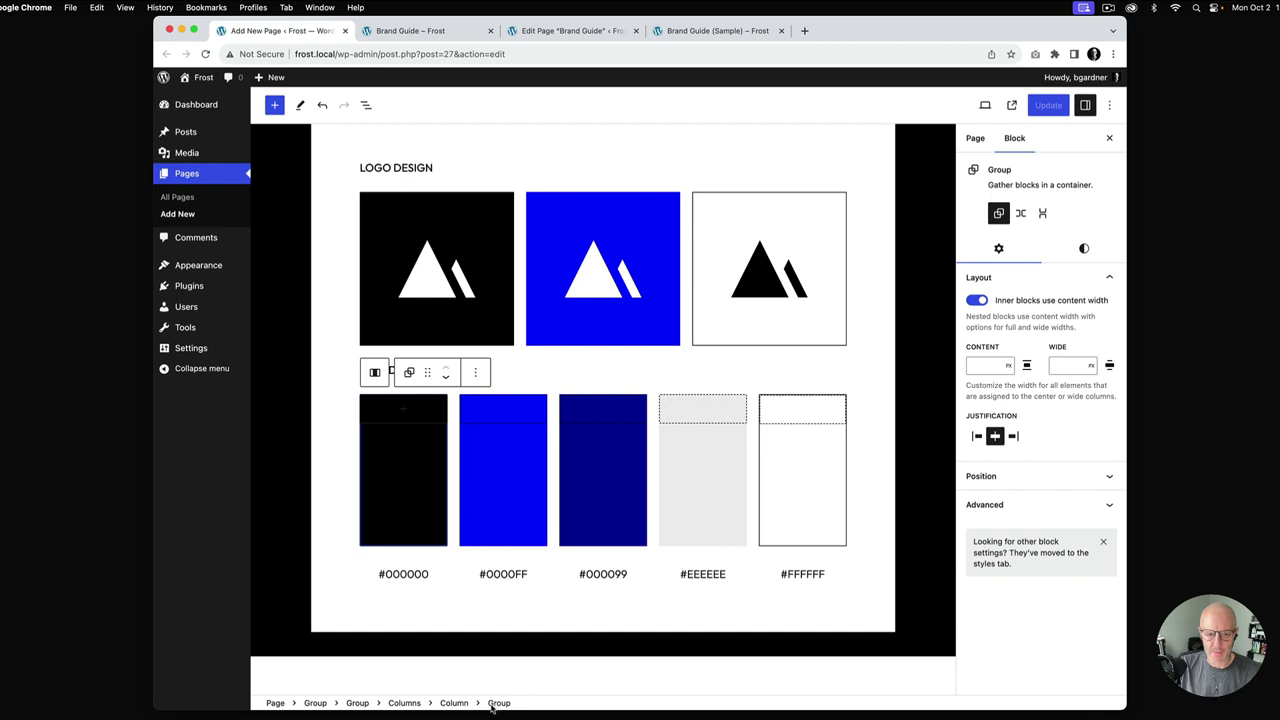
pyautogui.click(454, 703)
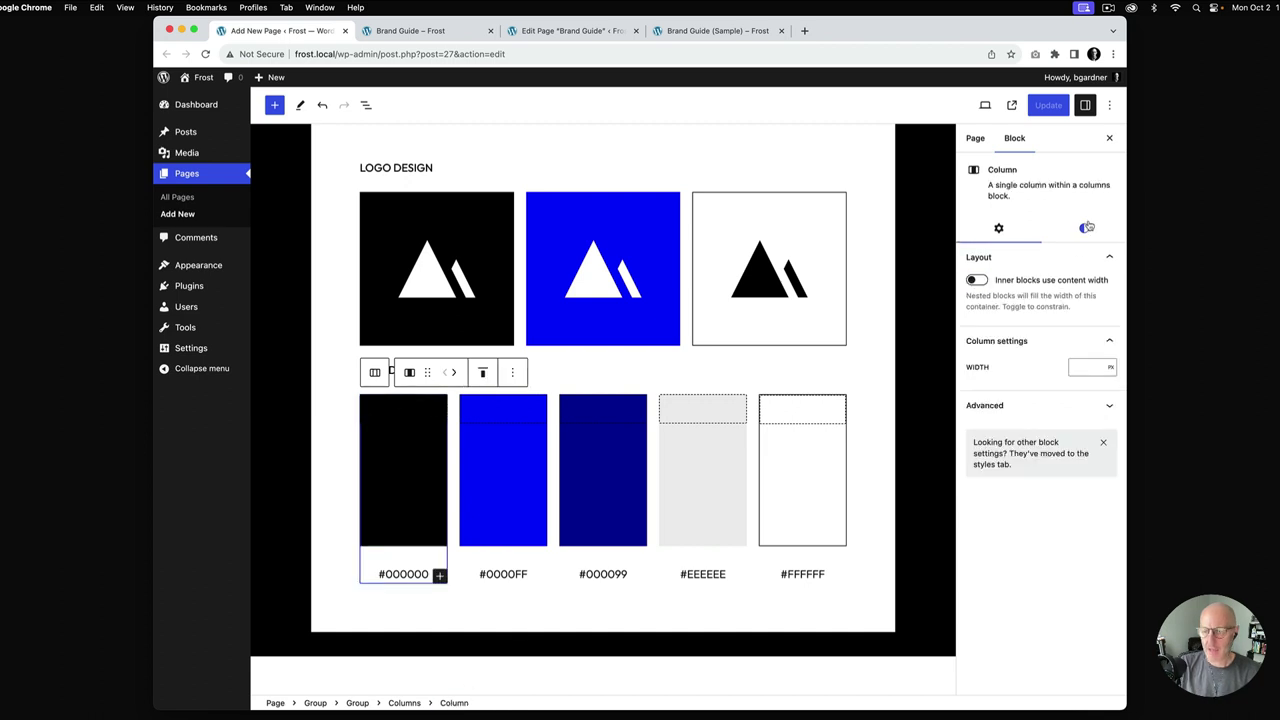
pyautogui.click(1087, 227)
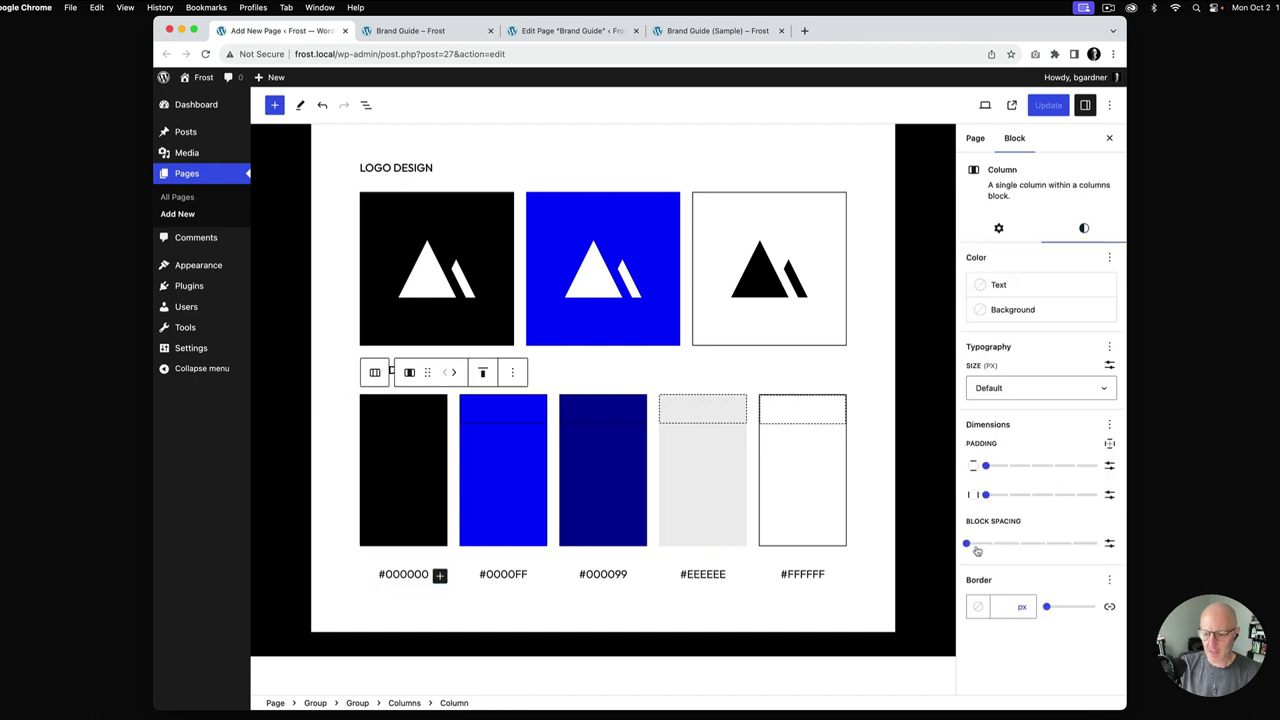
pyautogui.moveTo(967, 545)
pyautogui.mouseDown()
pyautogui.moveTo(1071, 545)
pyautogui.moveTo(989, 545)
pyautogui.mouseUp()
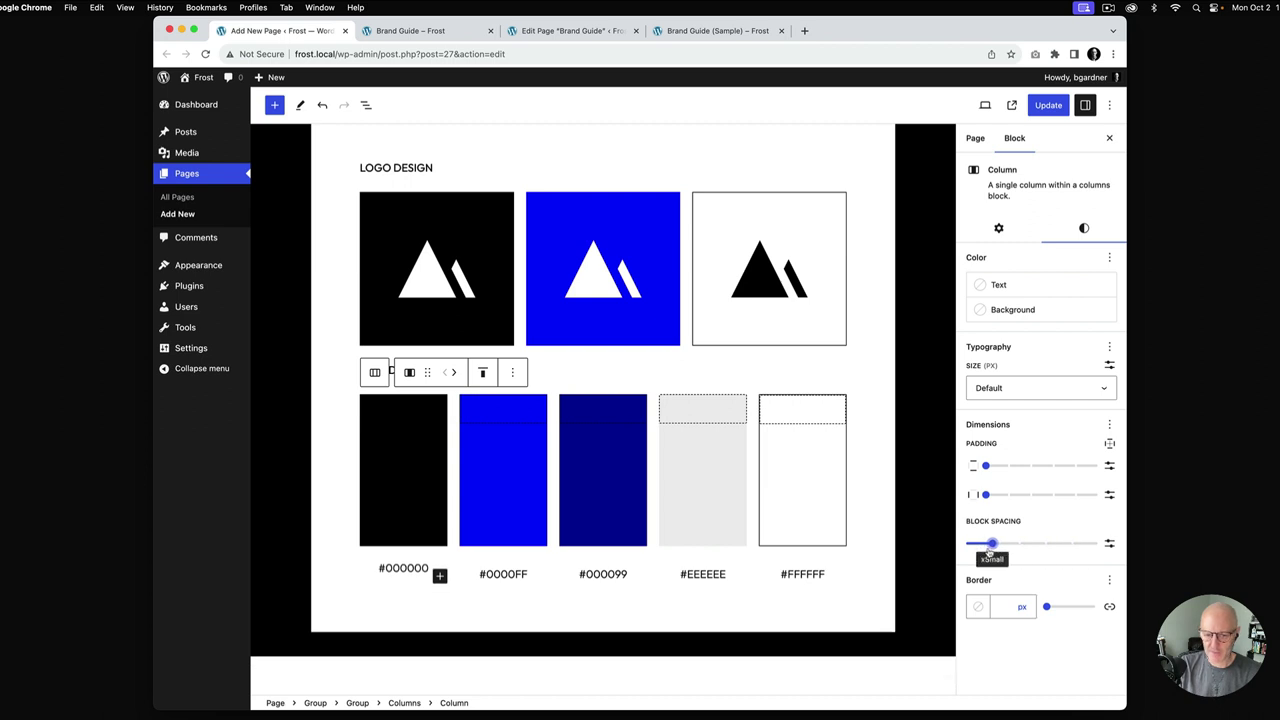
pyautogui.click(1109, 543)
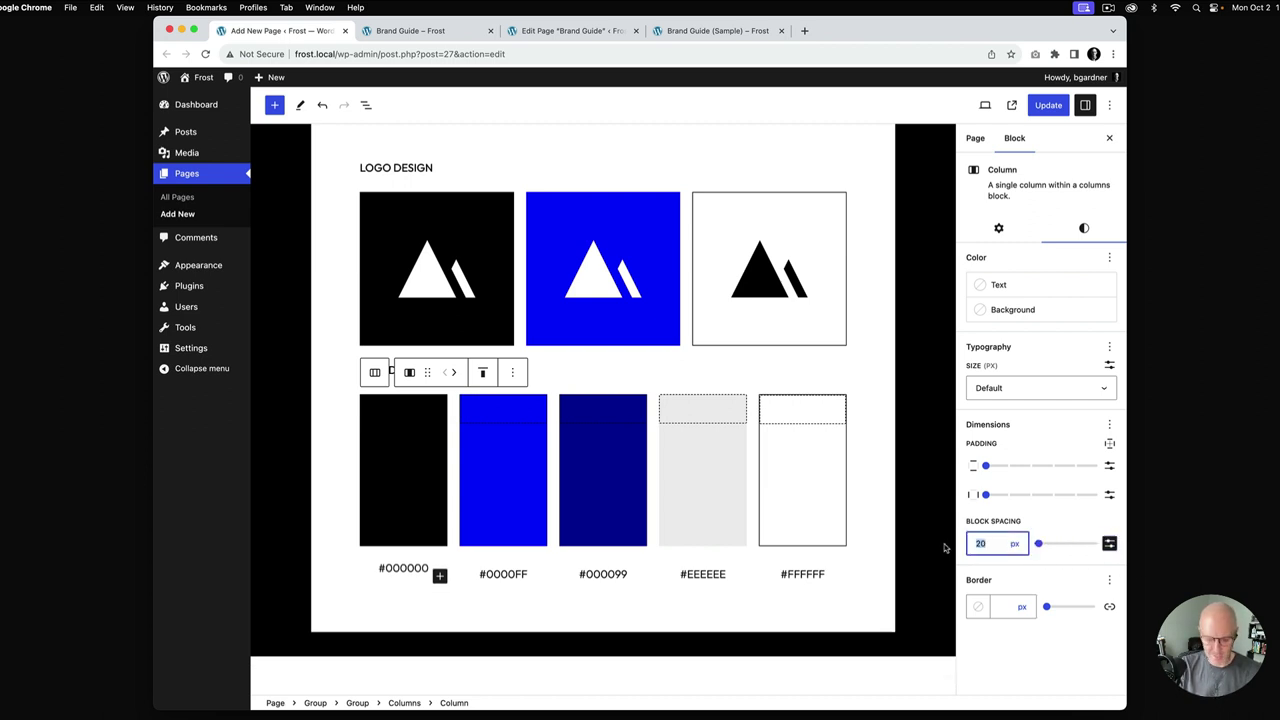
pyautogui.write('10')
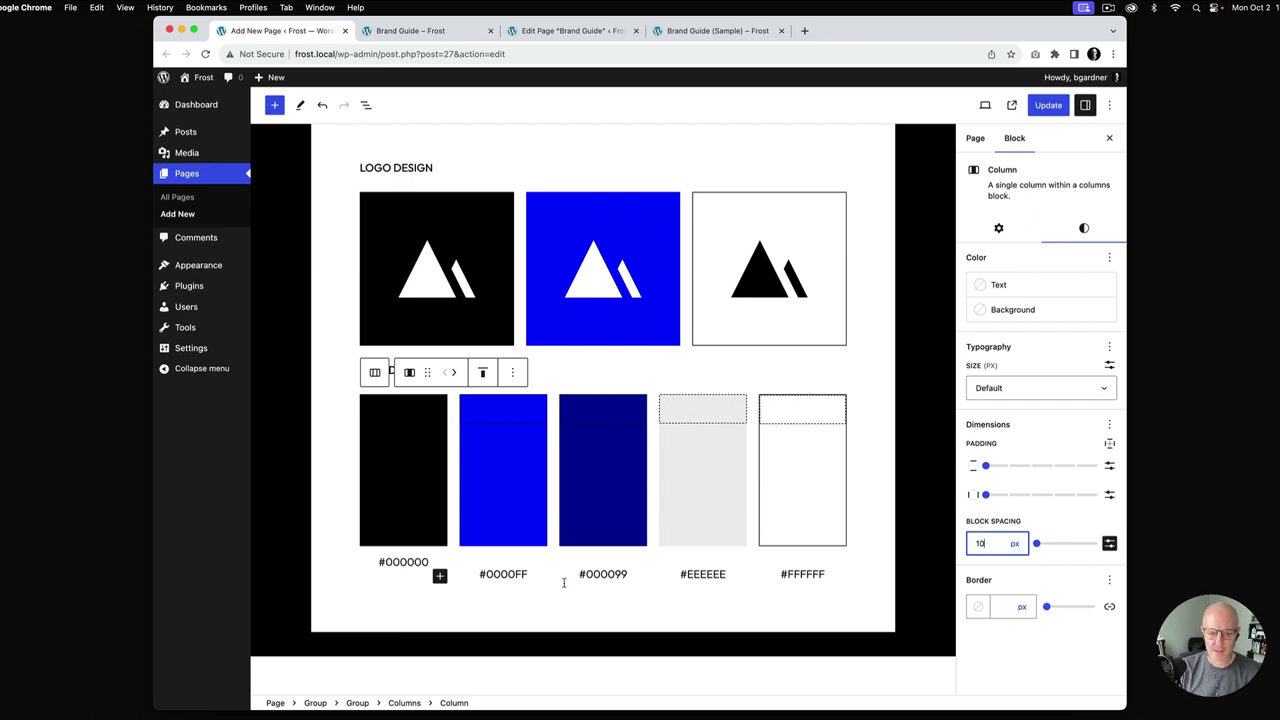
pyautogui.click(513, 573)
pyautogui.click(454, 703)
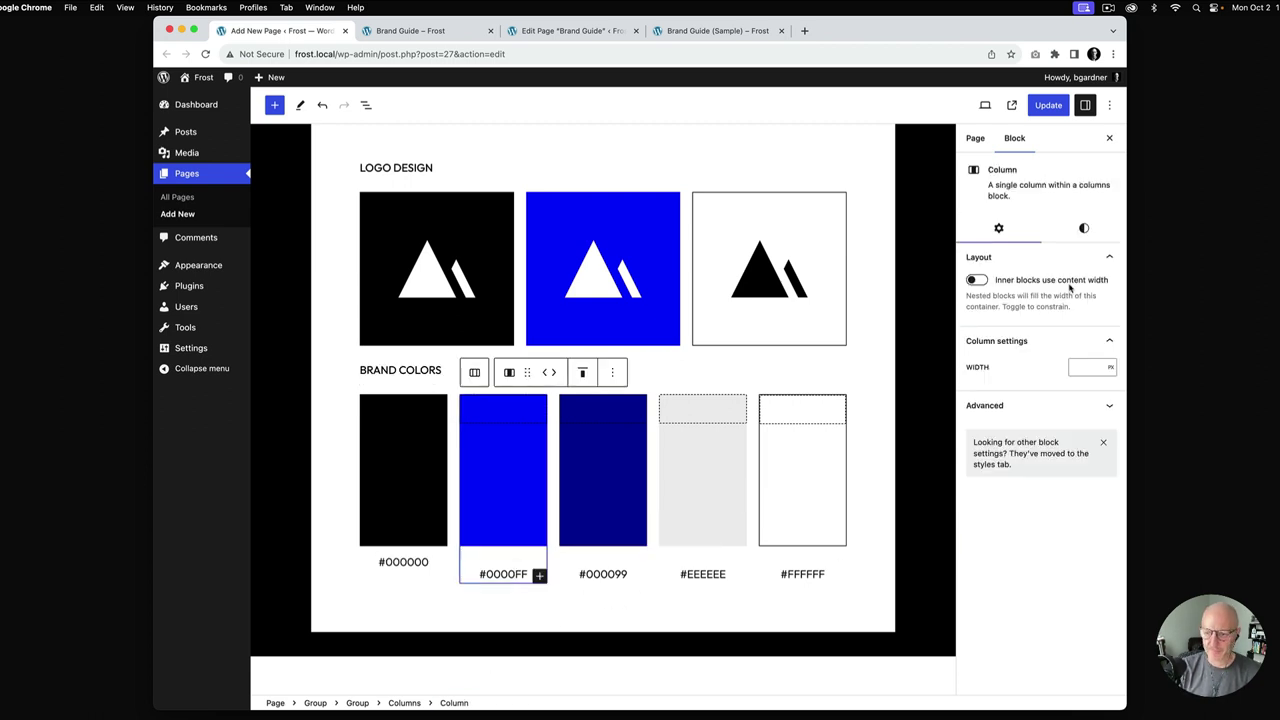
pyautogui.click(1084, 228)
pyautogui.click(1110, 545)
pyautogui.click(981, 543)
pyautogui.write('10')
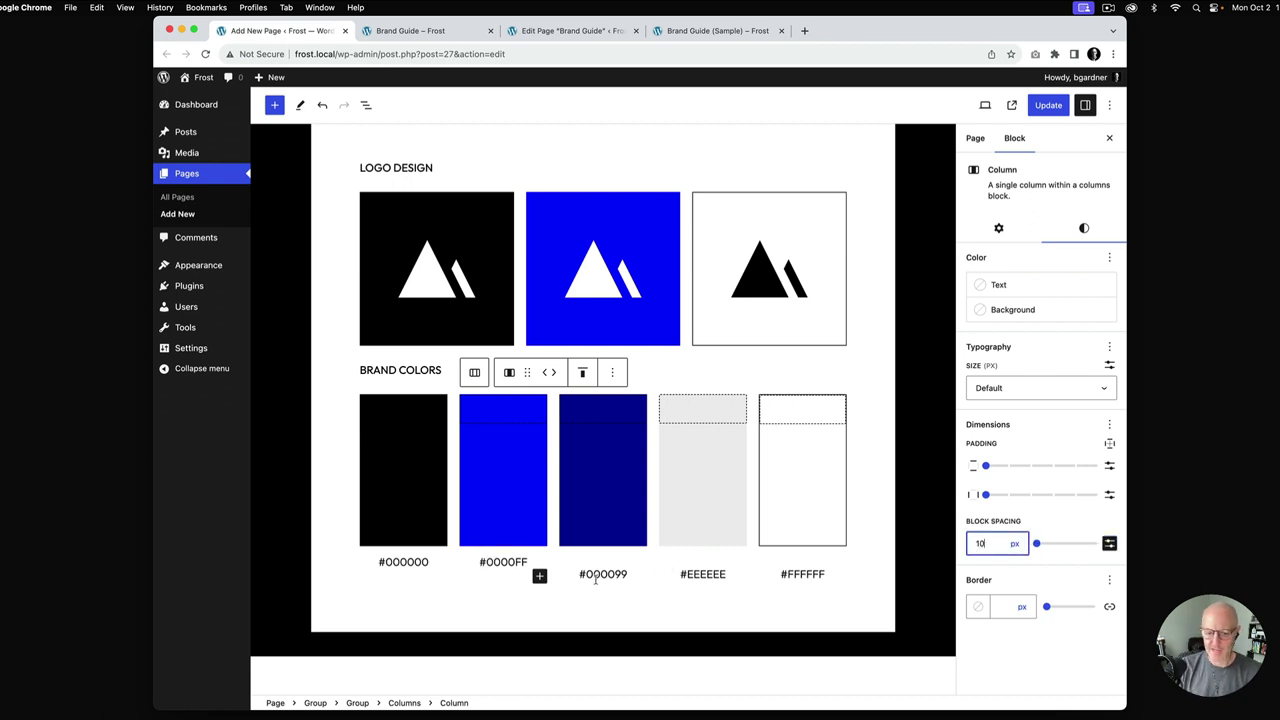
# Set custom 10 px block spacing on the #000099 and #EEEEEE colour columns
pyautogui.click(599, 574)
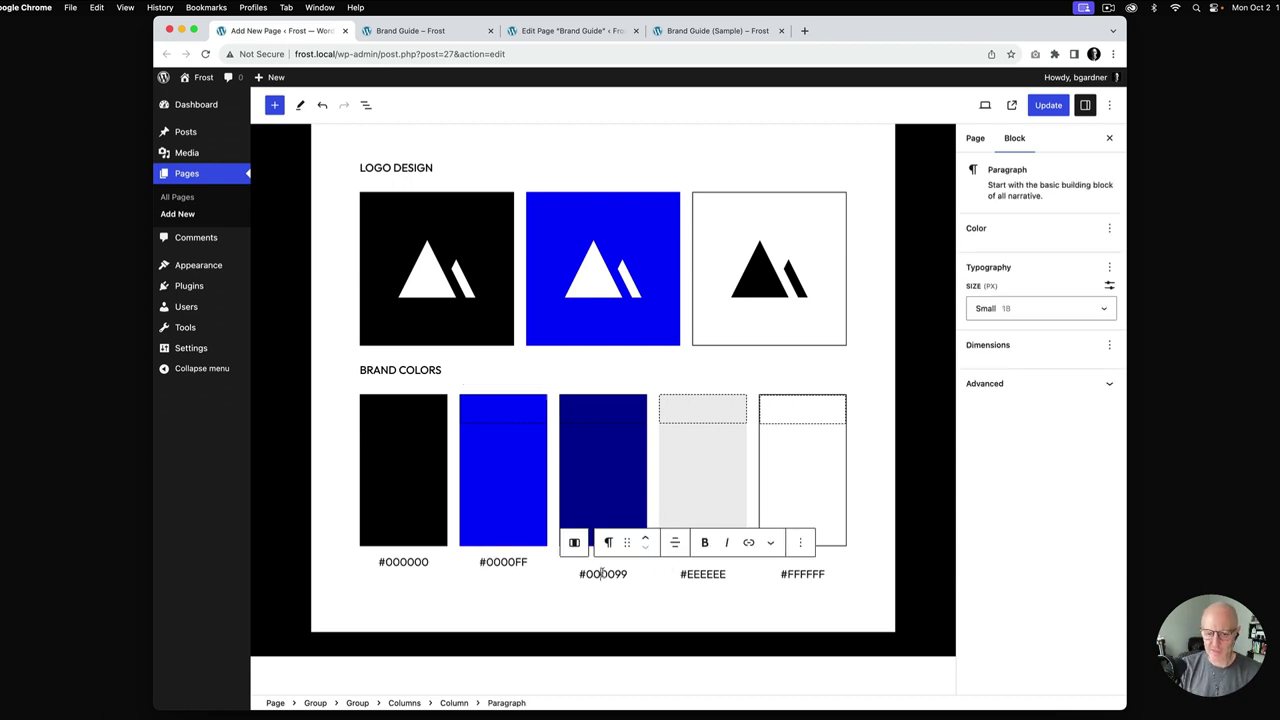
pyautogui.click(455, 703)
pyautogui.click(1084, 229)
pyautogui.click(1109, 543)
pyautogui.click(979, 544)
pyautogui.write('10')
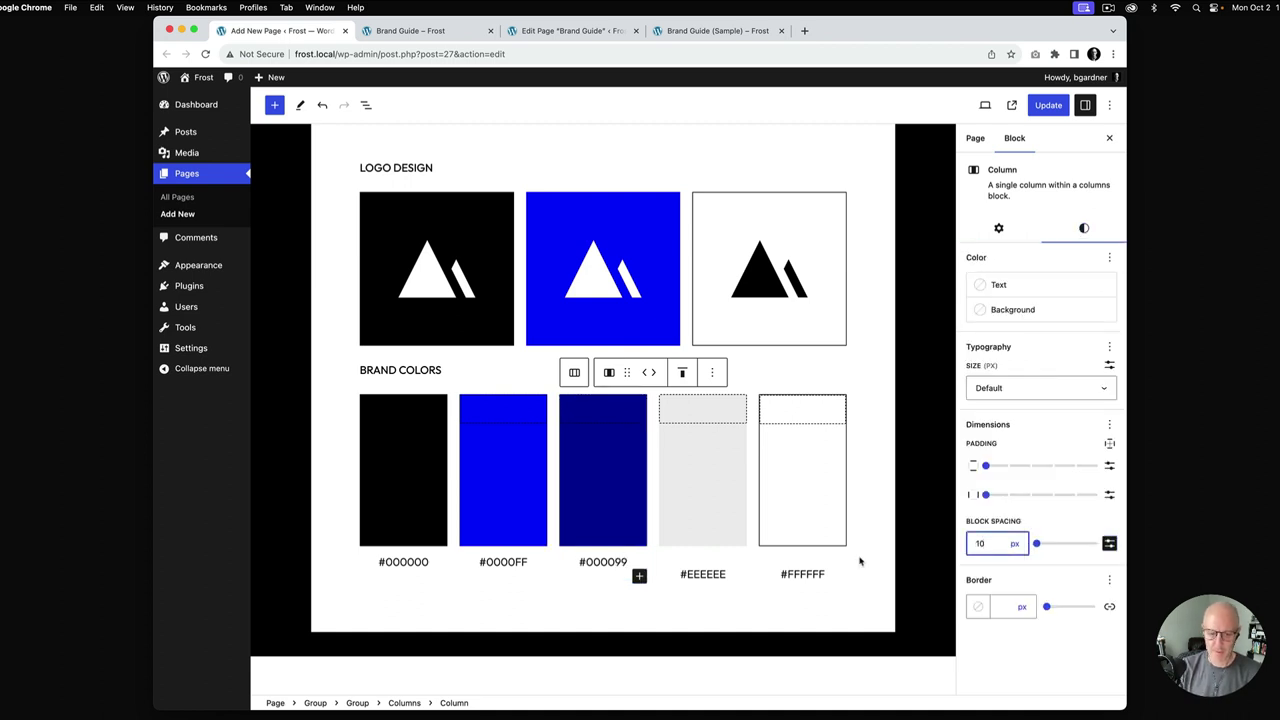
pyautogui.click(703, 574)
pyautogui.click(454, 703)
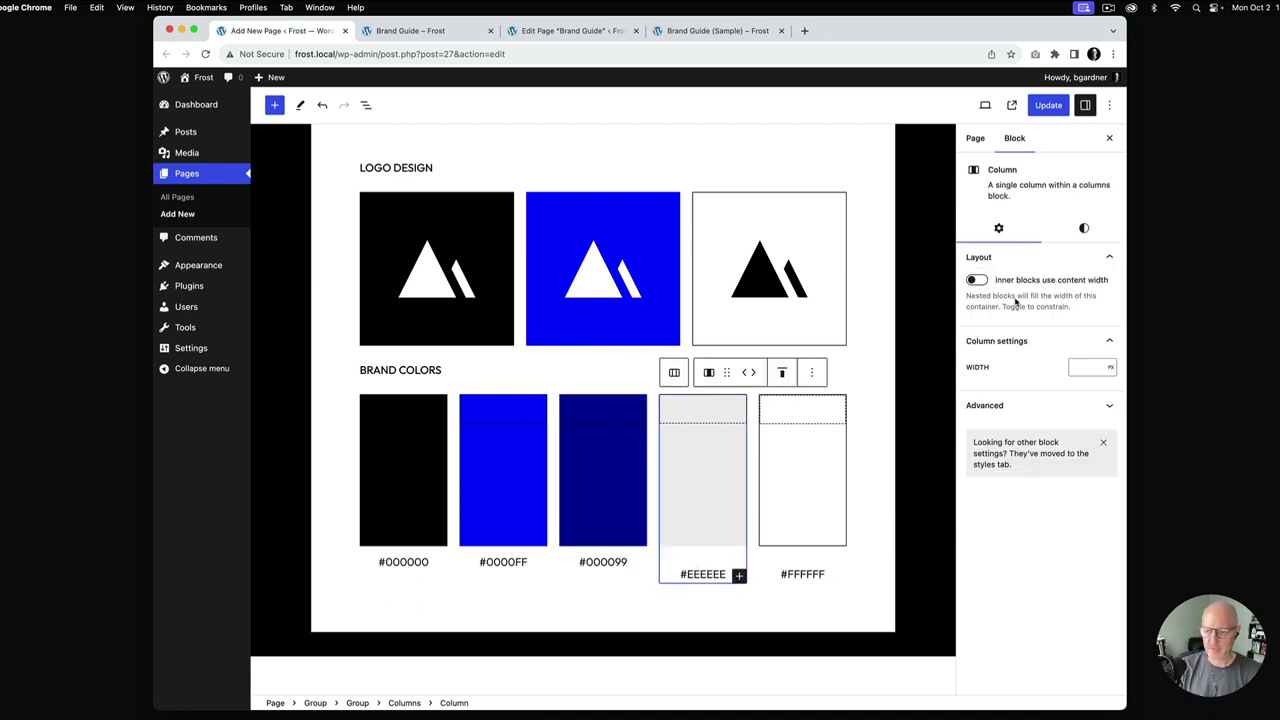
pyautogui.click(1084, 228)
pyautogui.click(1109, 543)
pyautogui.click(990, 543)
pyautogui.write('10')
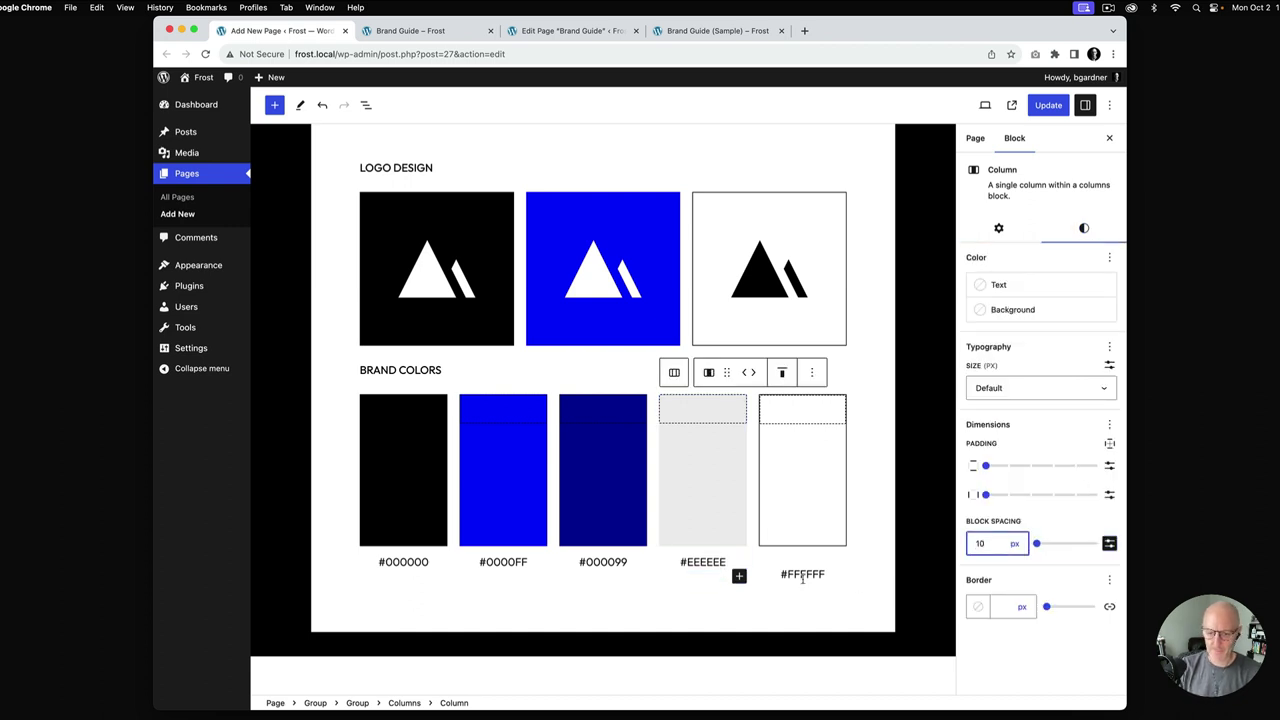
# Give the #FFFFFF colour column 10 px block spacing and update the page
pyautogui.click(793, 575)
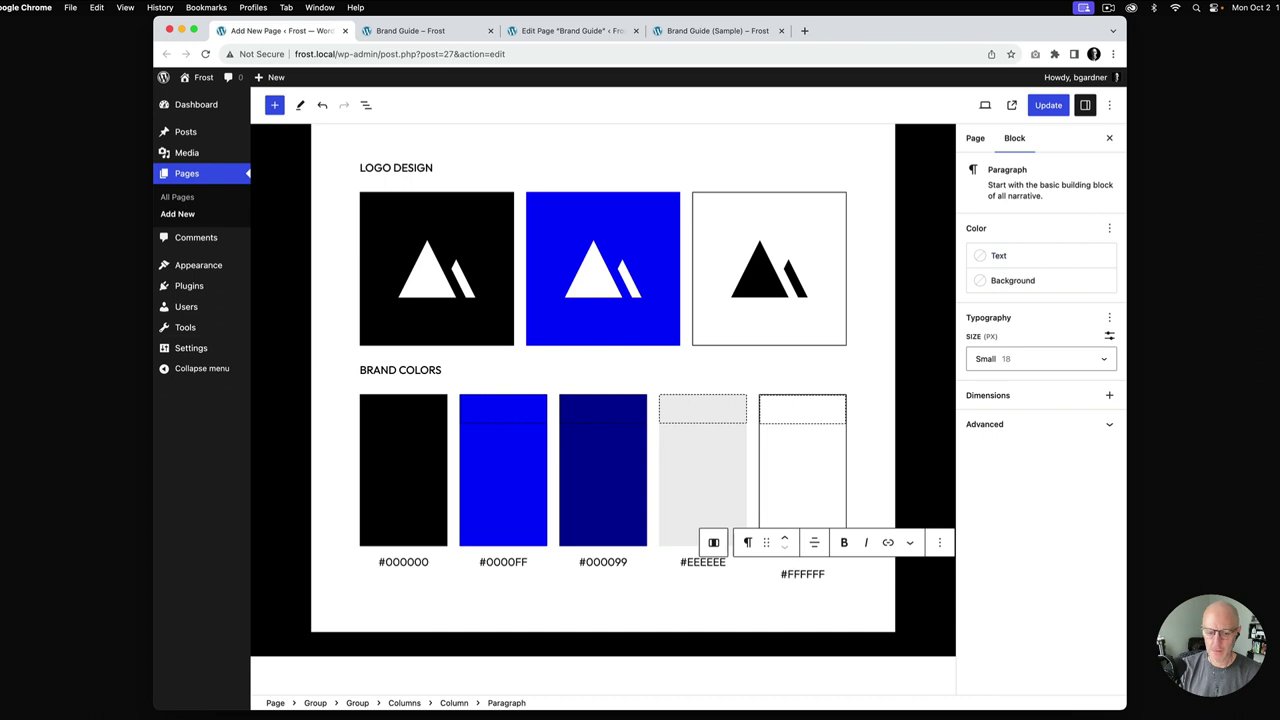
pyautogui.click(454, 703)
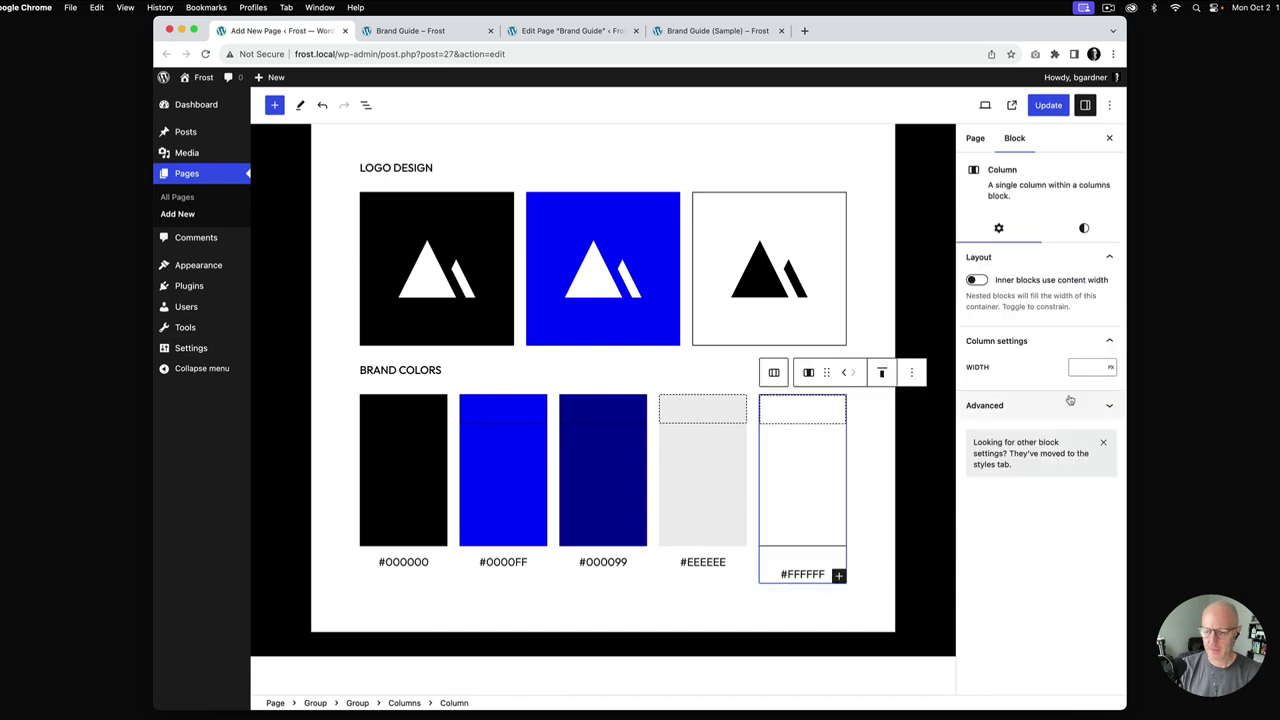
pyautogui.click(1085, 230)
pyautogui.click(1109, 543)
pyautogui.click(985, 543)
pyautogui.write('10')
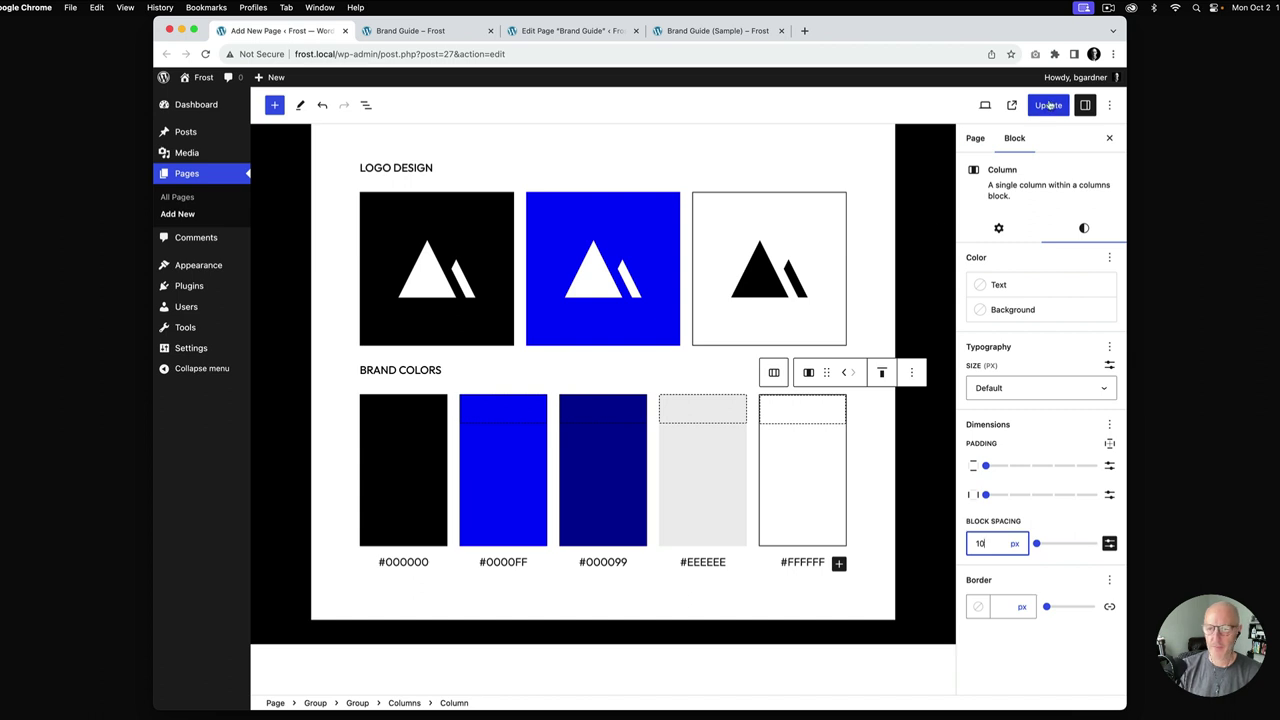
pyautogui.click(1048, 105)
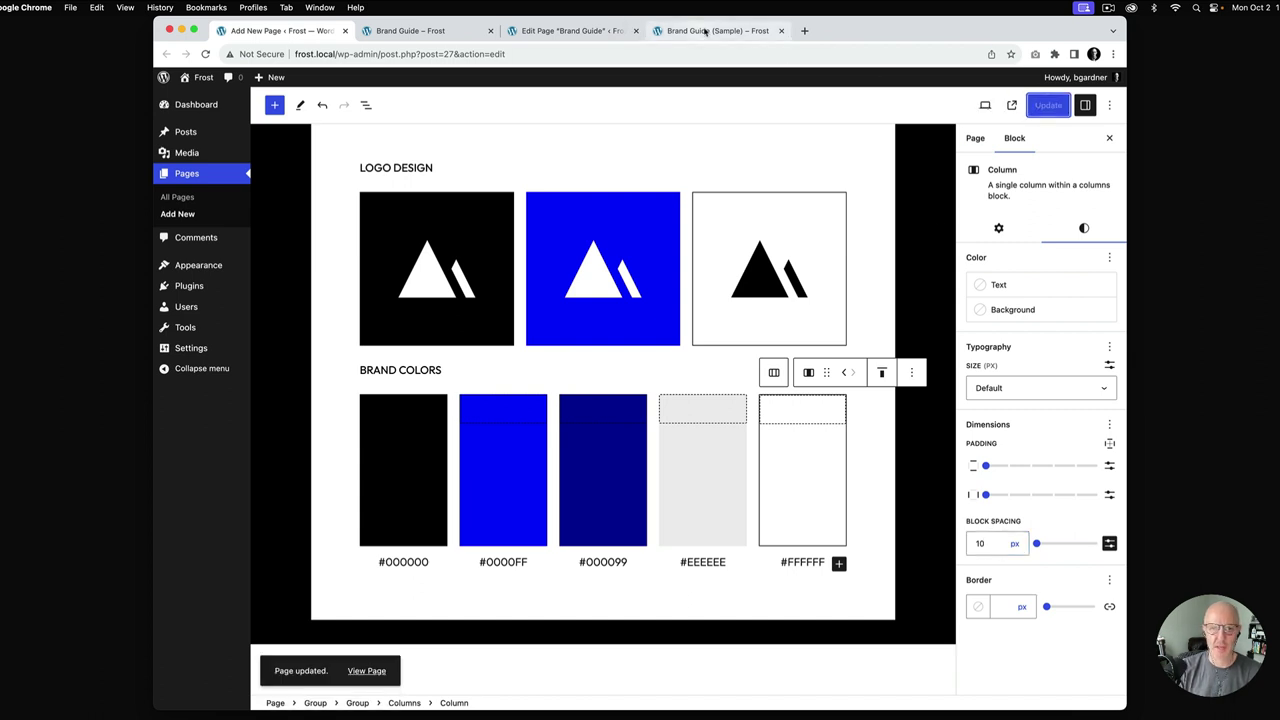
pyautogui.click(697, 32)
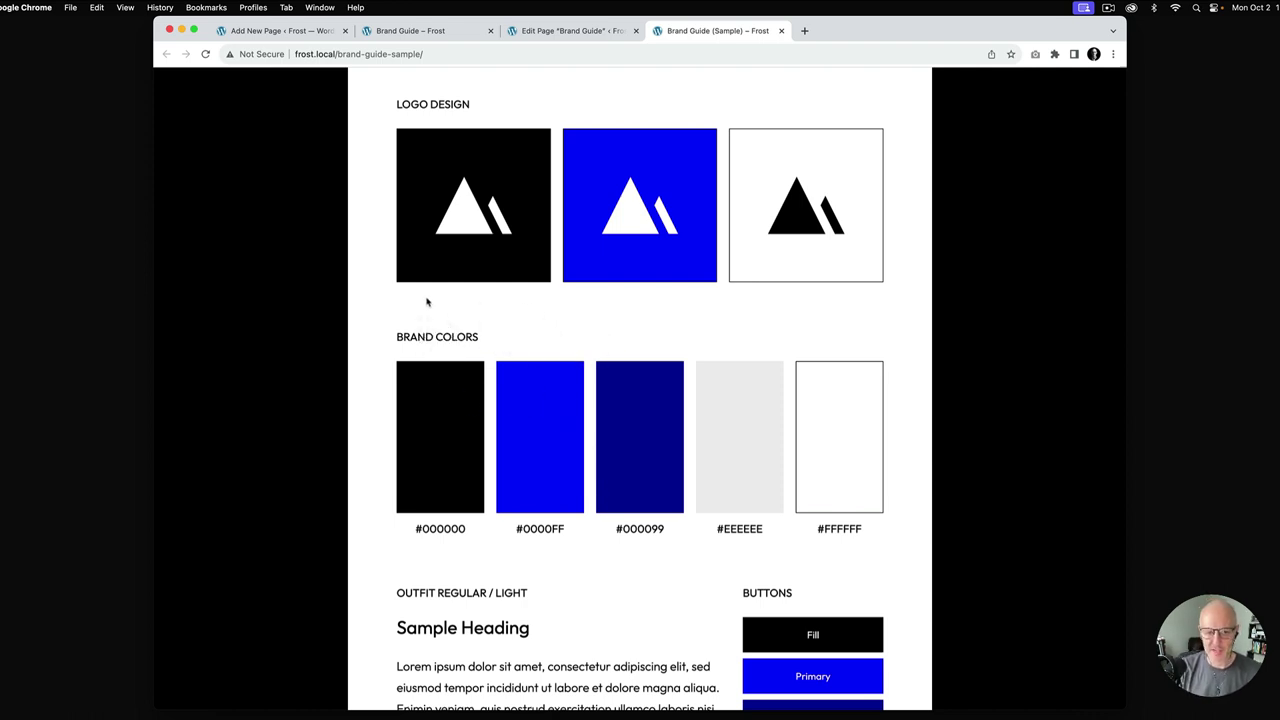
pyautogui.click(432, 35)
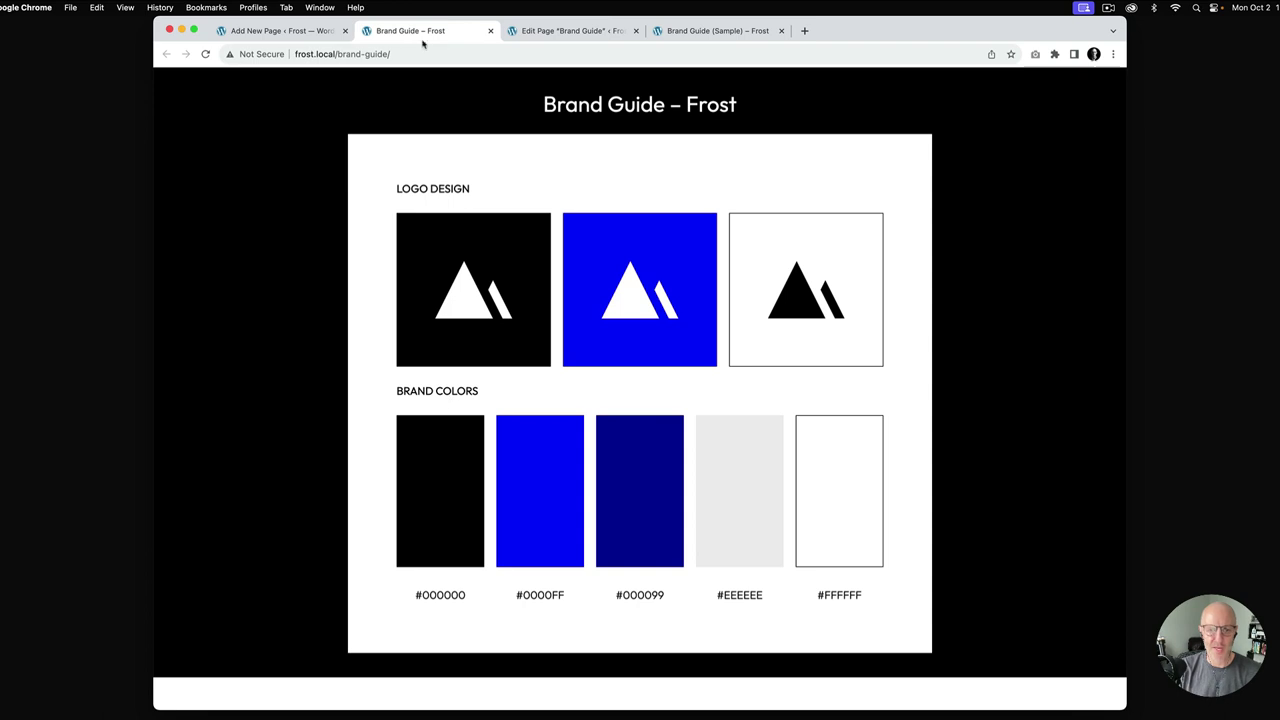
pyautogui.click(294, 33)
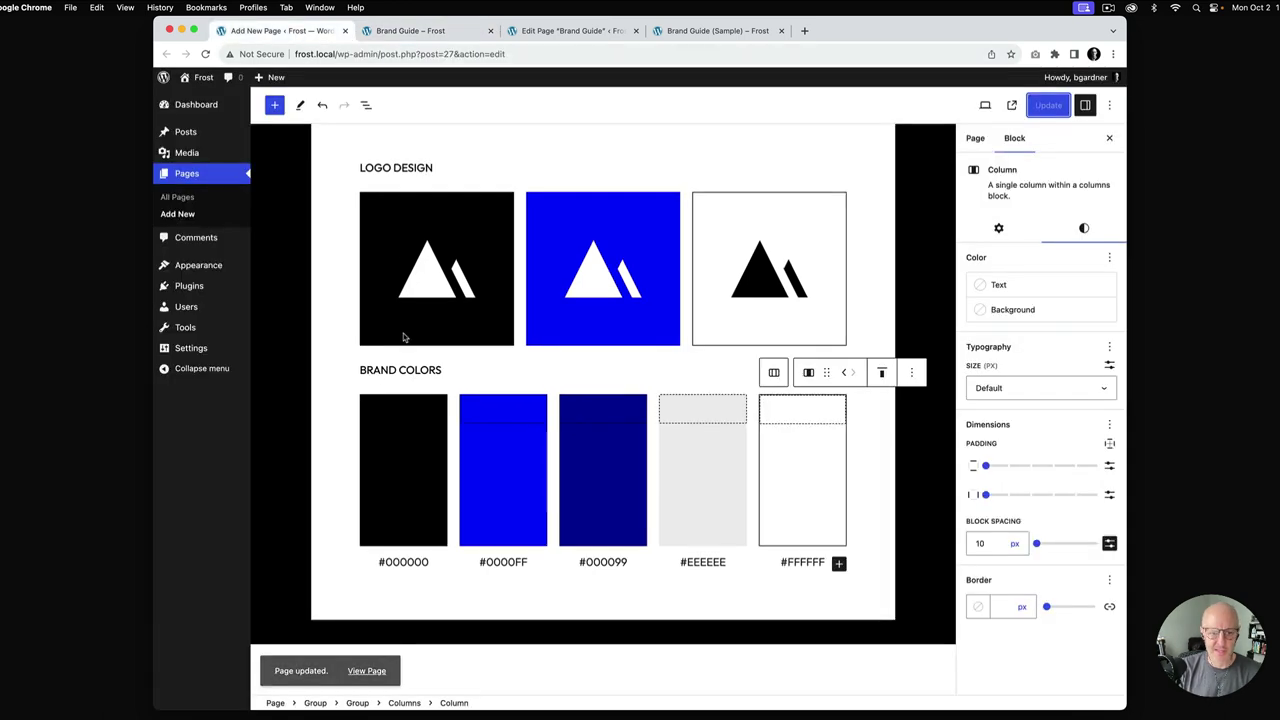
pyautogui.click(371, 372)
# Give the BRAND COLORS heading a Large top-only margin
pyautogui.click(358, 703)
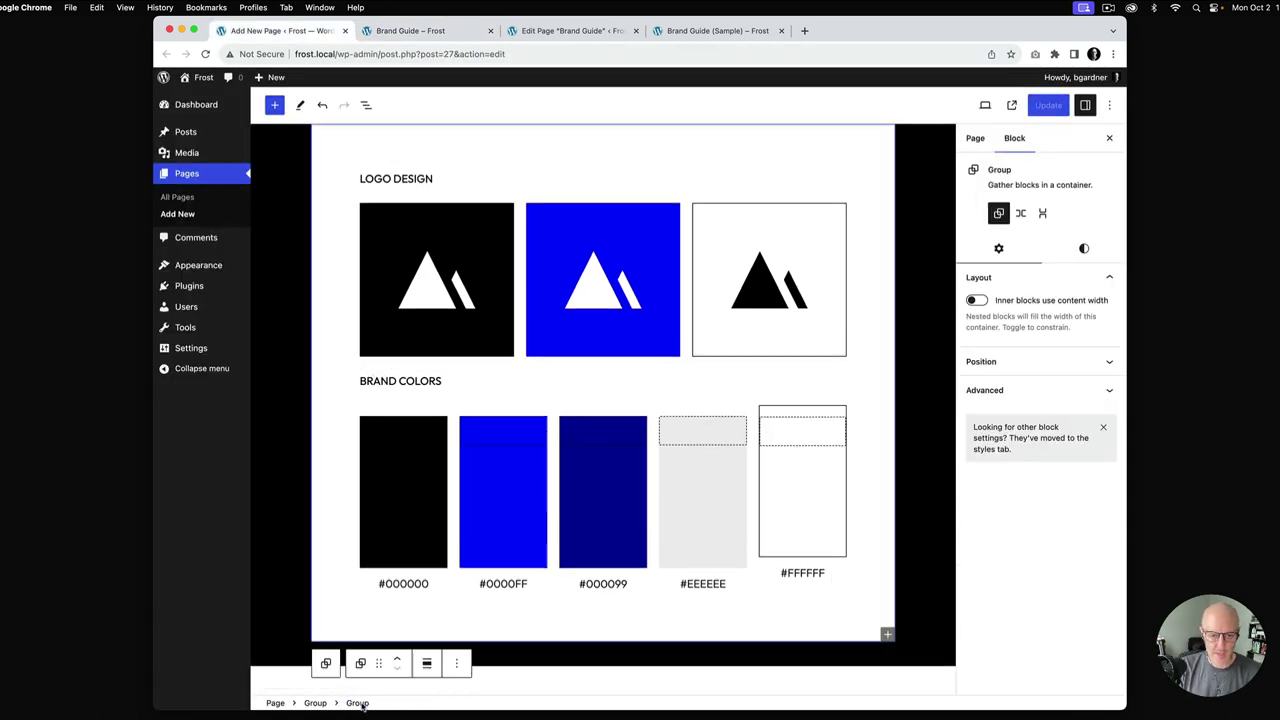
pyautogui.scroll(-1, 527, 386)
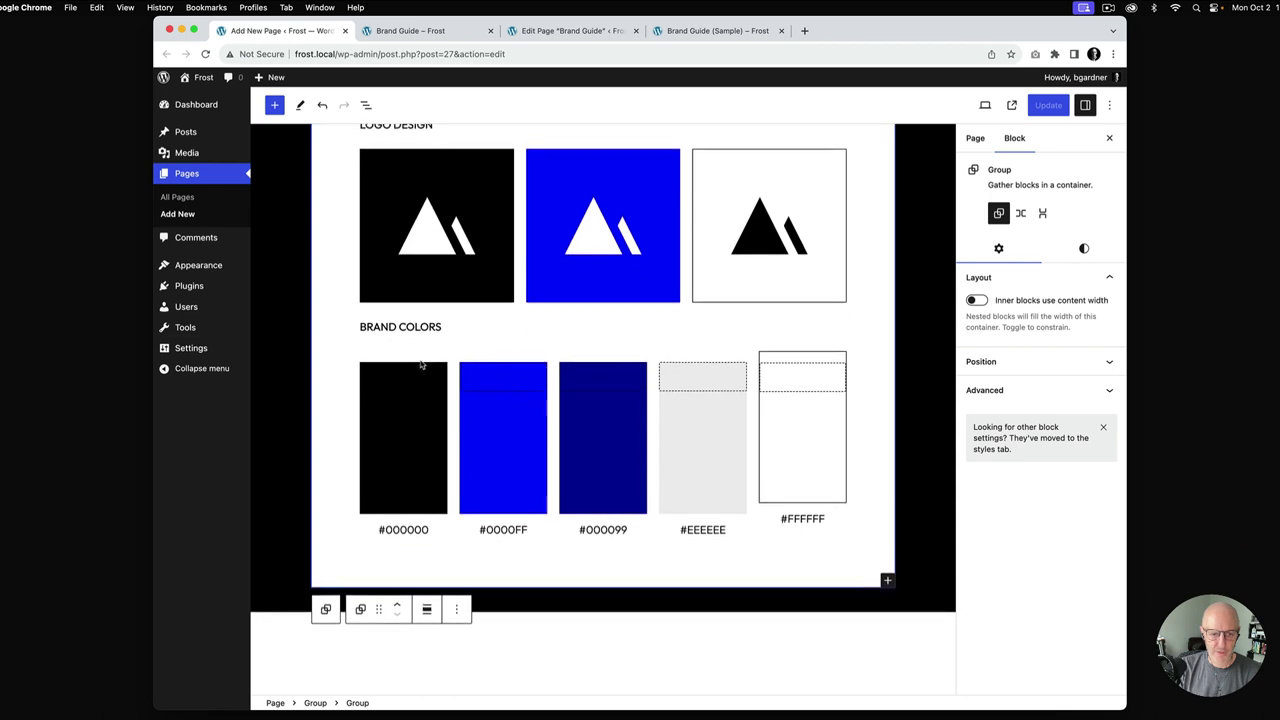
pyautogui.click(433, 326)
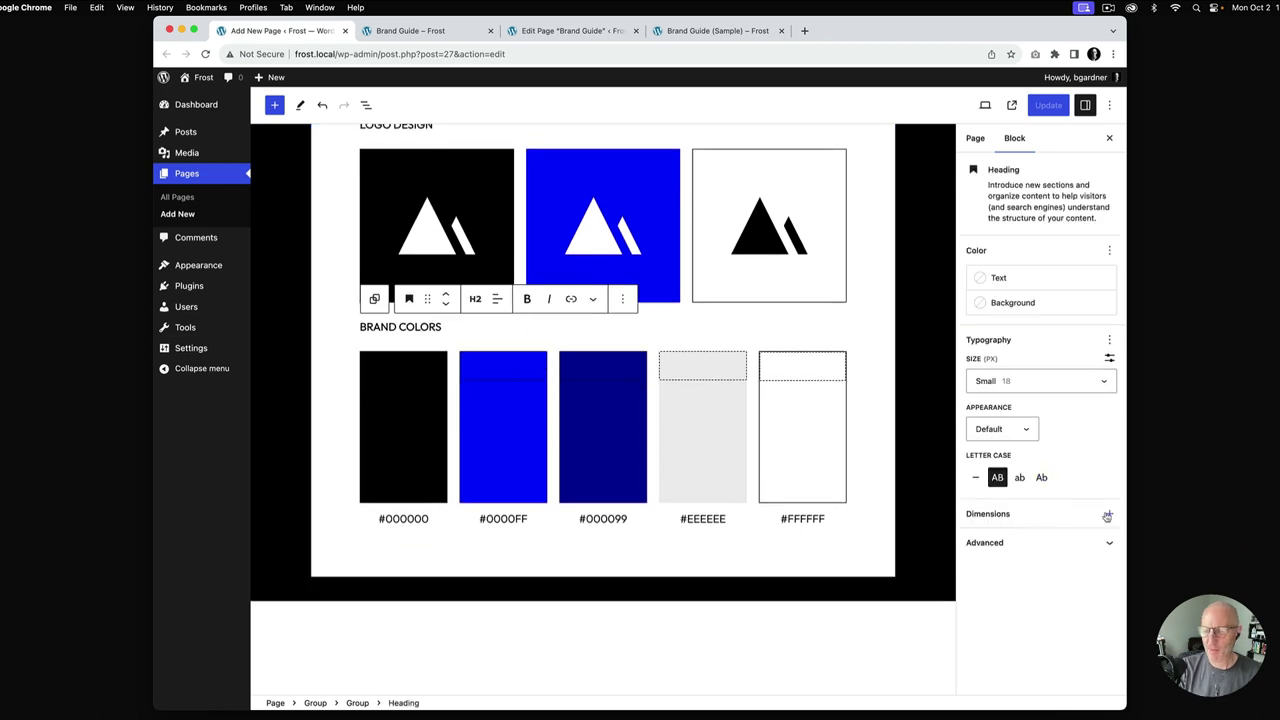
pyautogui.click(1107, 514)
pyautogui.click(995, 586)
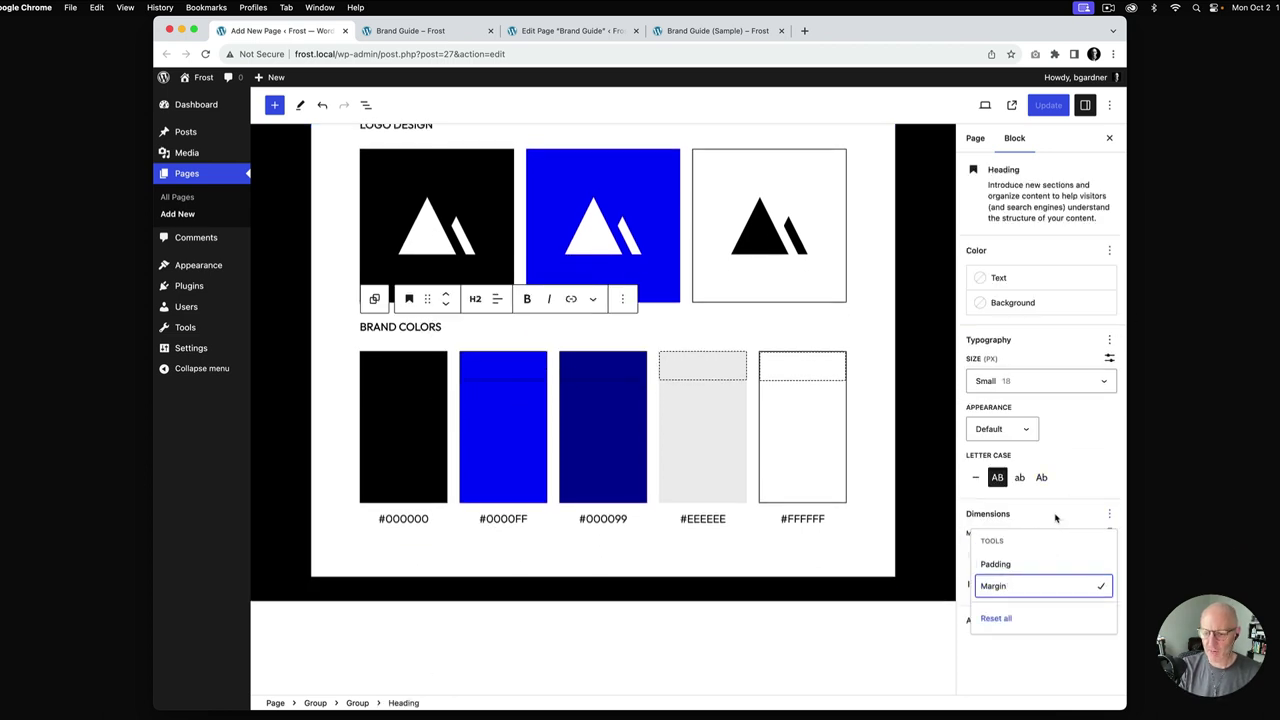
pyautogui.click(1055, 517)
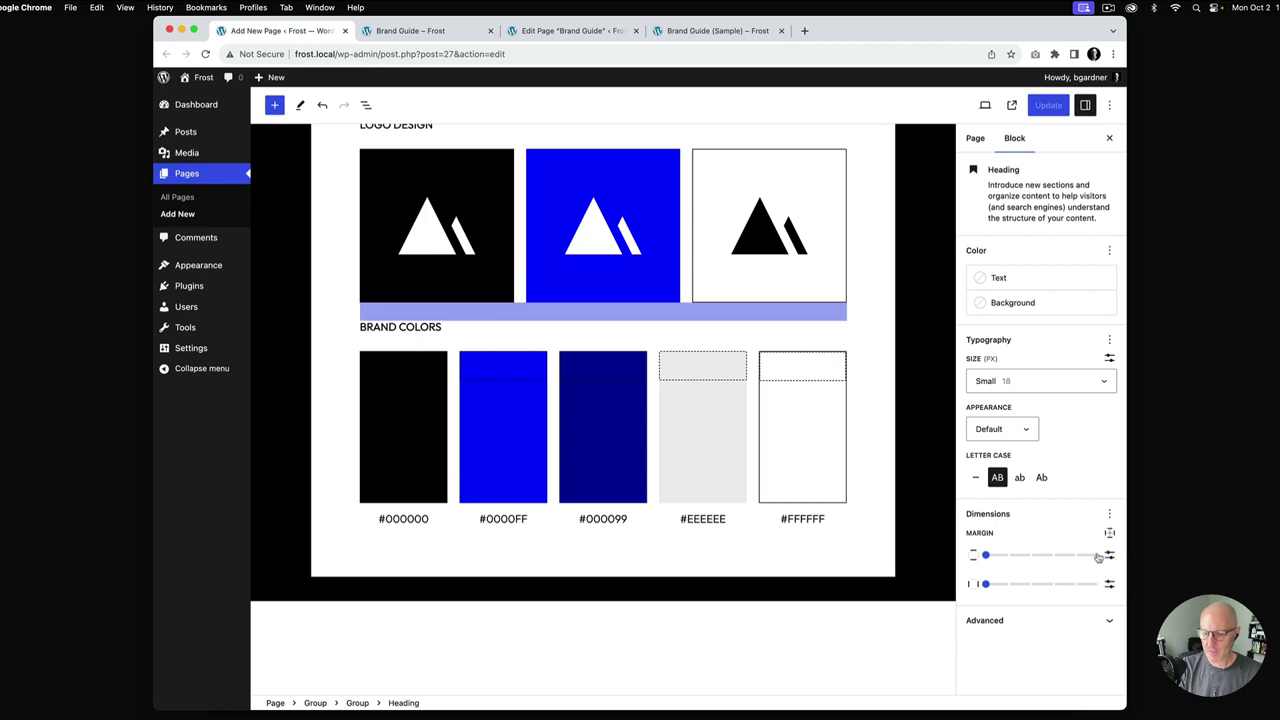
pyautogui.click(1109, 533)
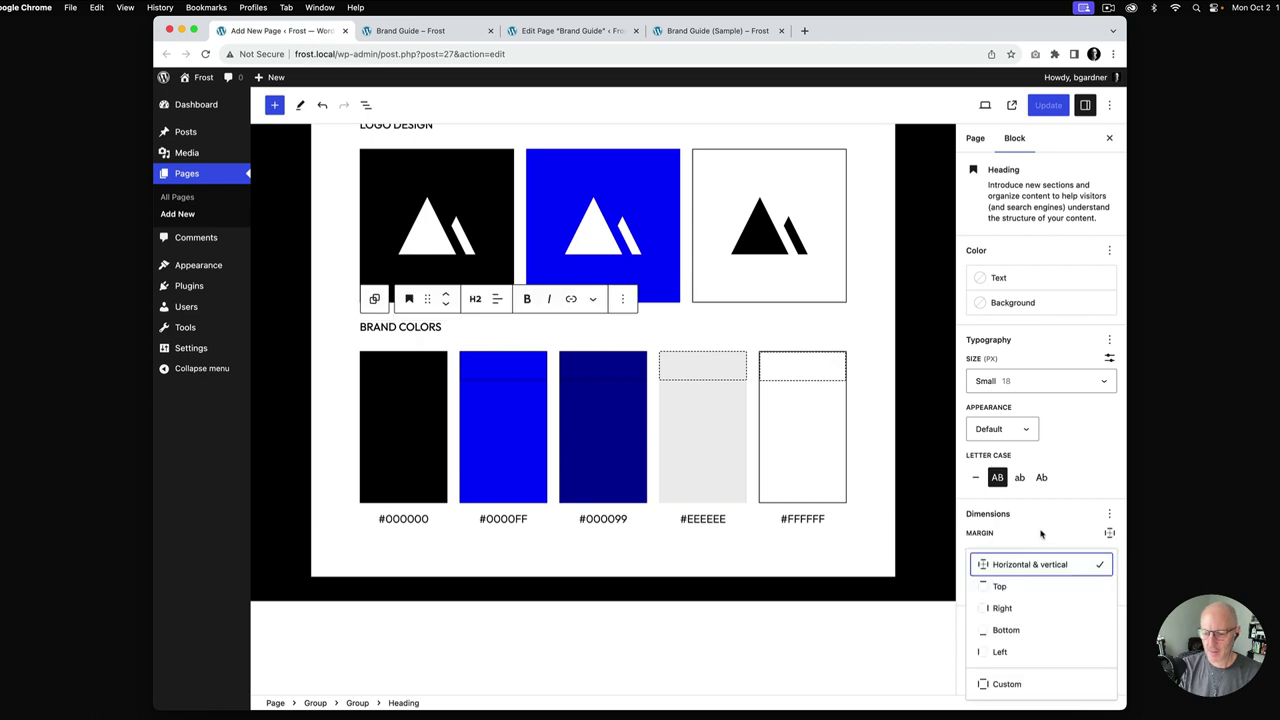
pyautogui.click(999, 586)
pyautogui.moveTo(968, 555); pyautogui.dragTo(1069, 556)
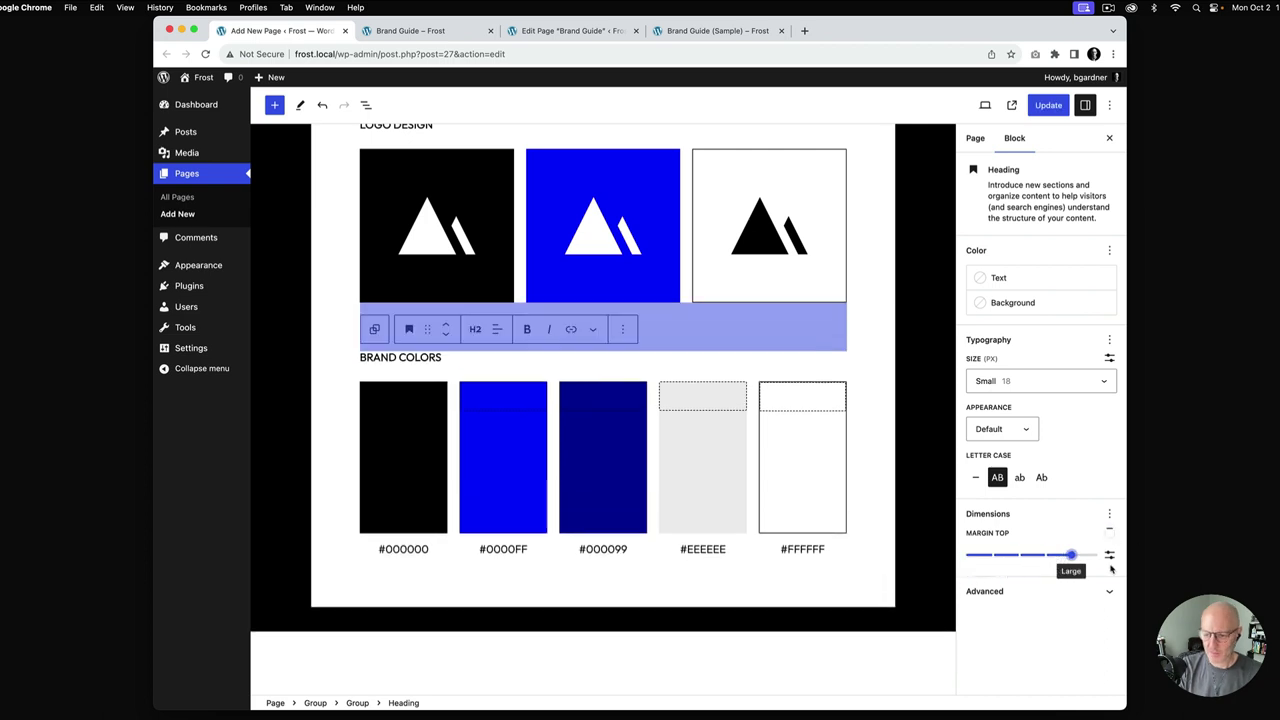
# Update the page and reload the live Brand Guide to compare with the sample page
pyautogui.click(1048, 105)
pyautogui.click(440, 33)
pyautogui.press('super+r')
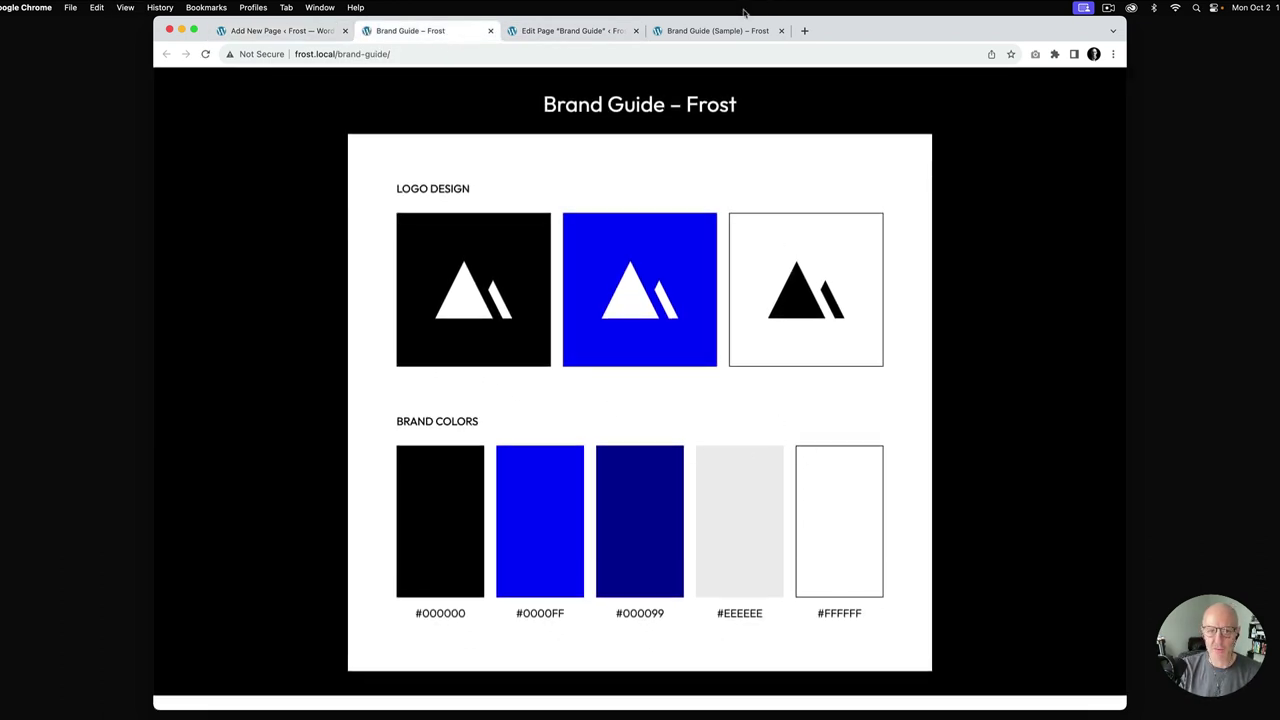
pyautogui.click(718, 36)
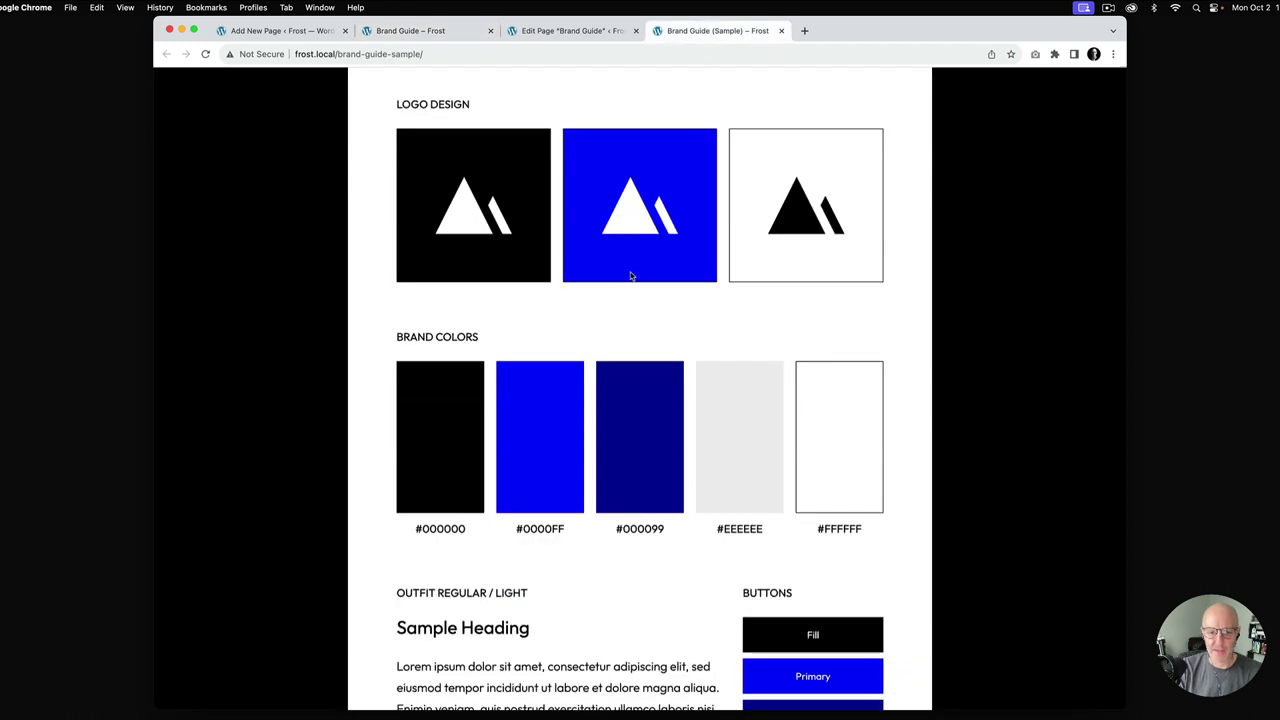
pyautogui.scroll(-3, 630, 277)
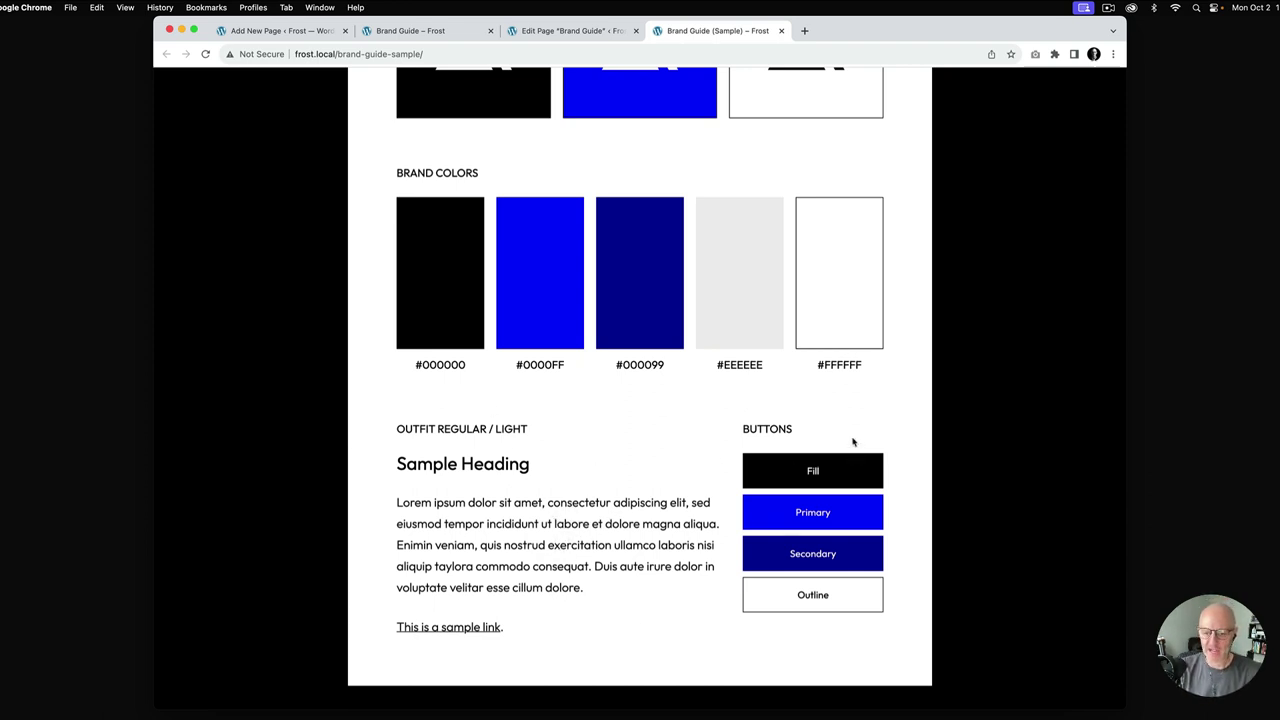
pyautogui.click(441, 32)
# Insert a two-thirds / one-third Columns block inside the outer group
pyautogui.click(268, 31)
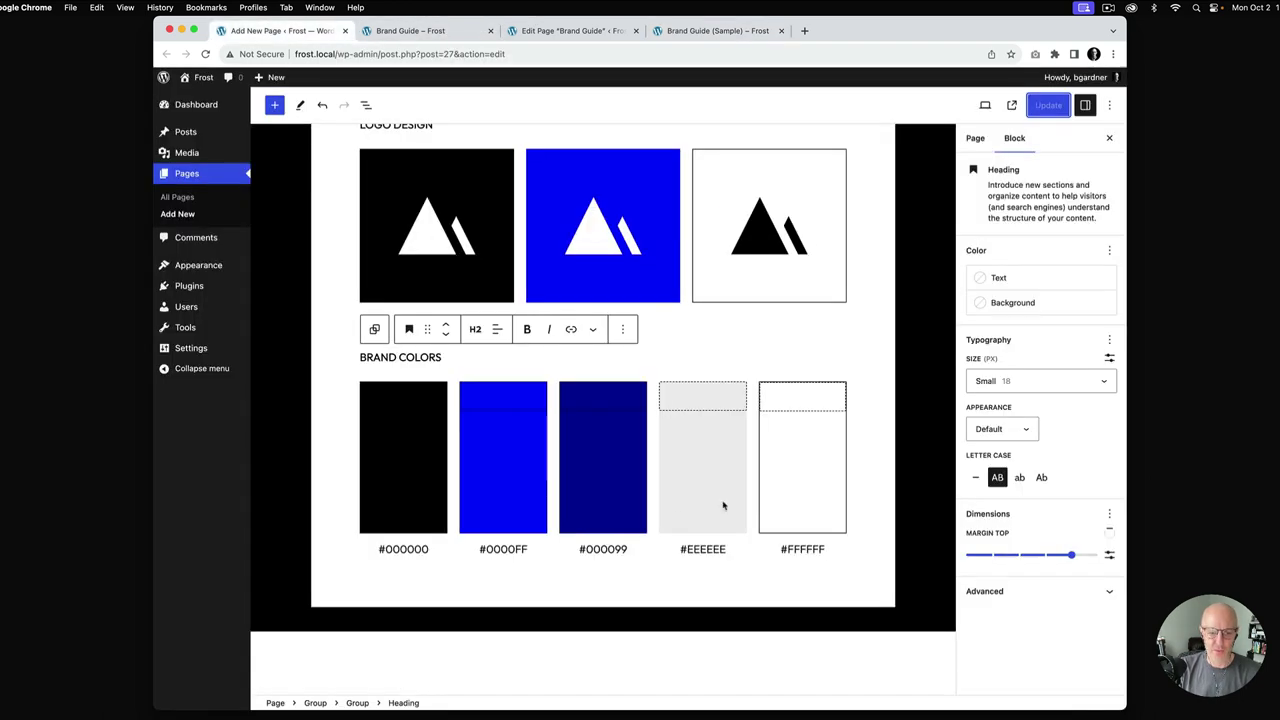
pyautogui.click(640, 596)
pyautogui.click(887, 610)
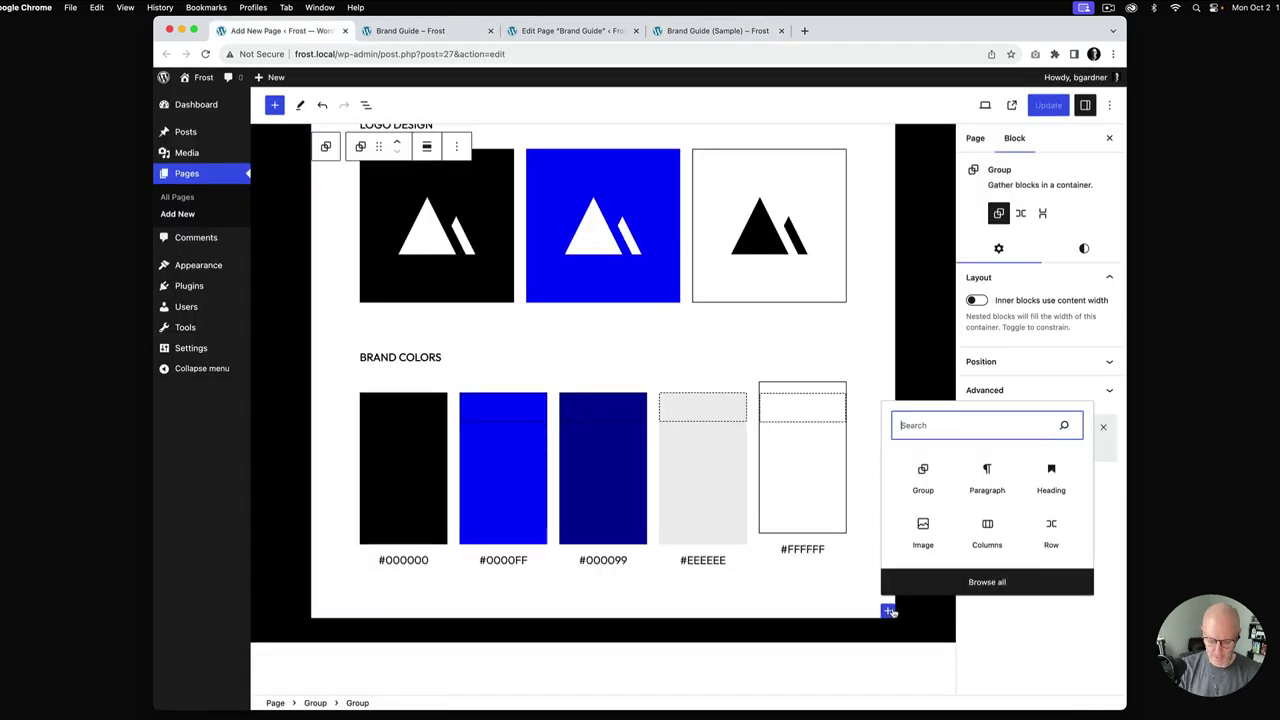
pyautogui.write('col')
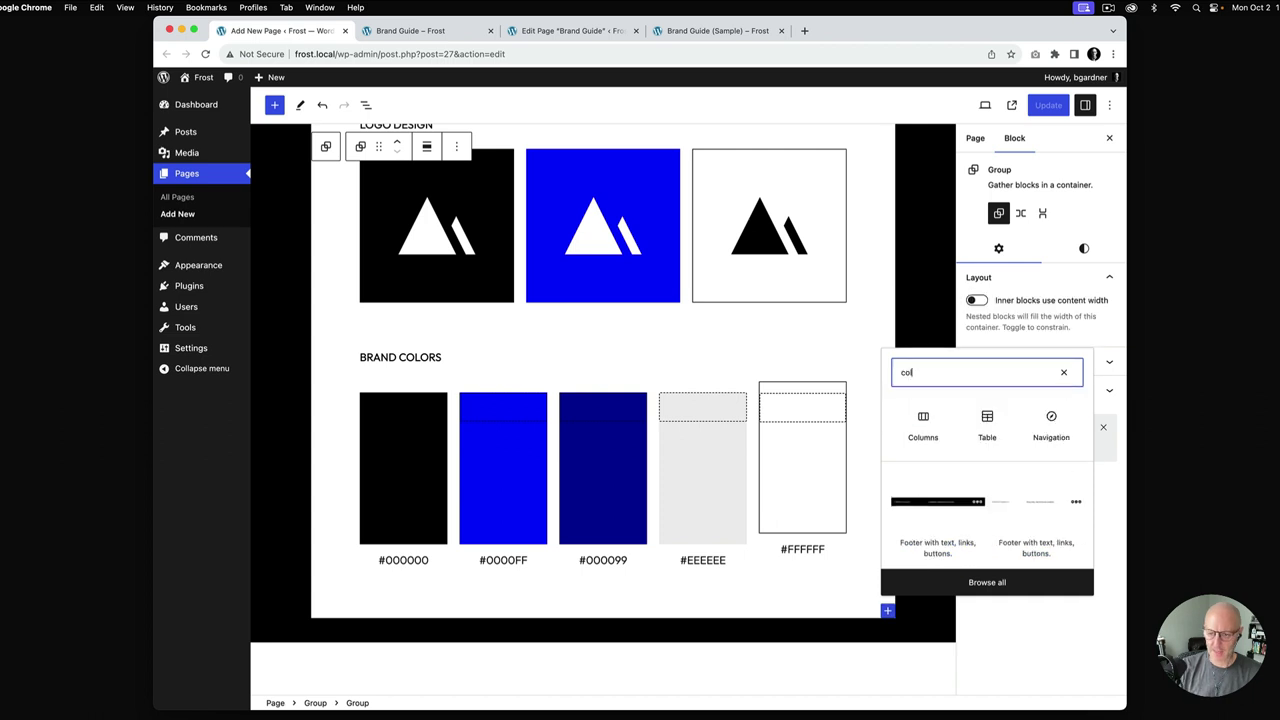
pyautogui.click(908, 425)
pyautogui.scroll(-4, 565, 416)
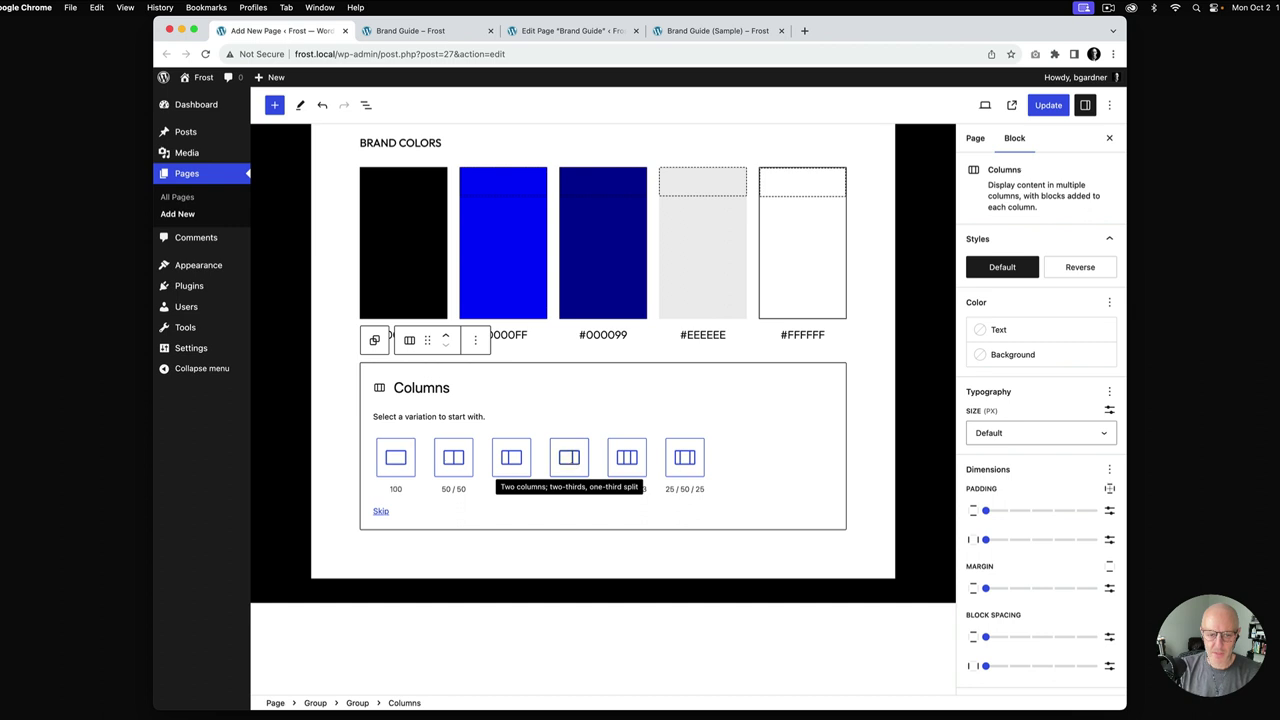
pyautogui.click(570, 466)
# Add a small uppercase heading 'Outfit Regular / Light' in the left column
pyautogui.click(516, 408)
pyautogui.click(579, 506)
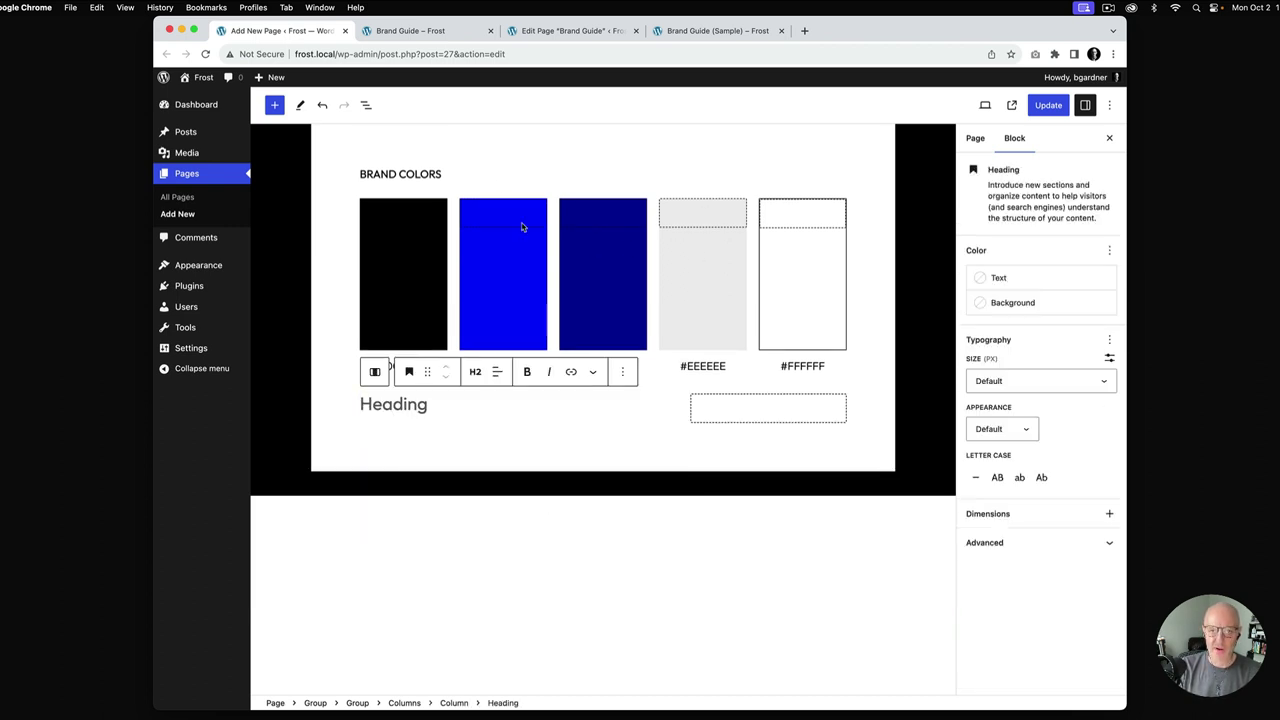
pyautogui.scroll(1, 505, 170)
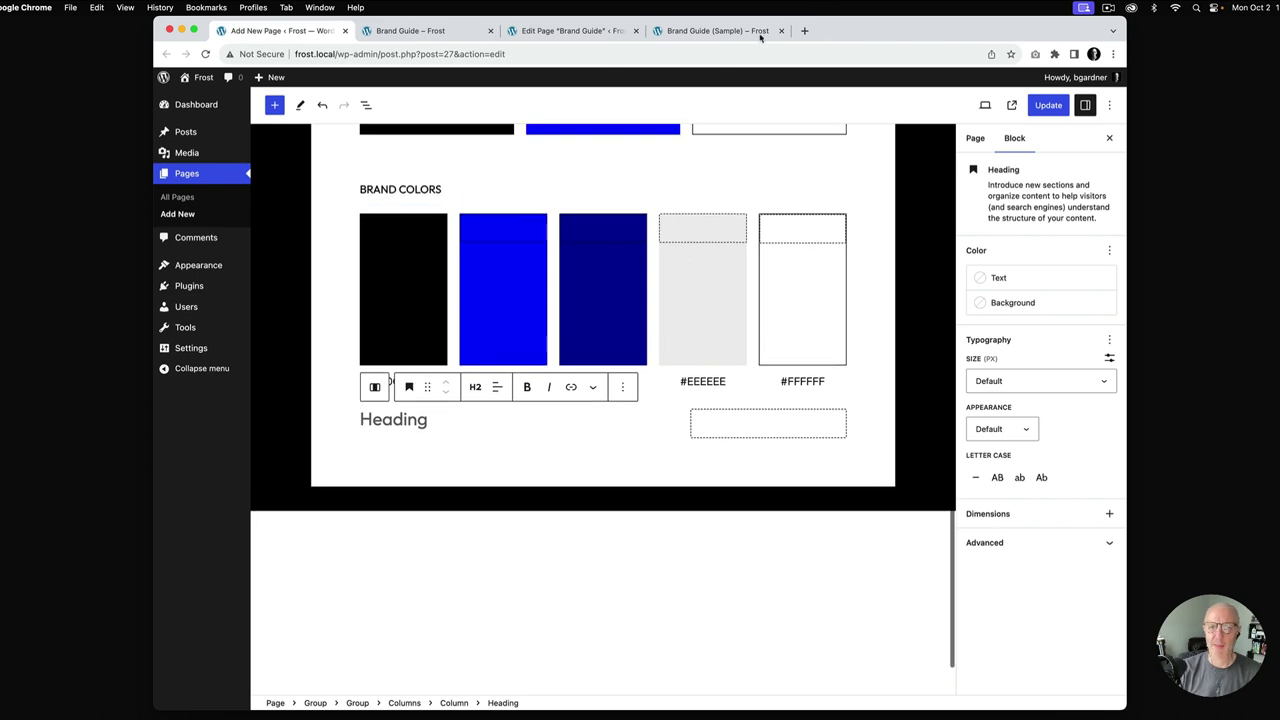
pyautogui.press('super+4')
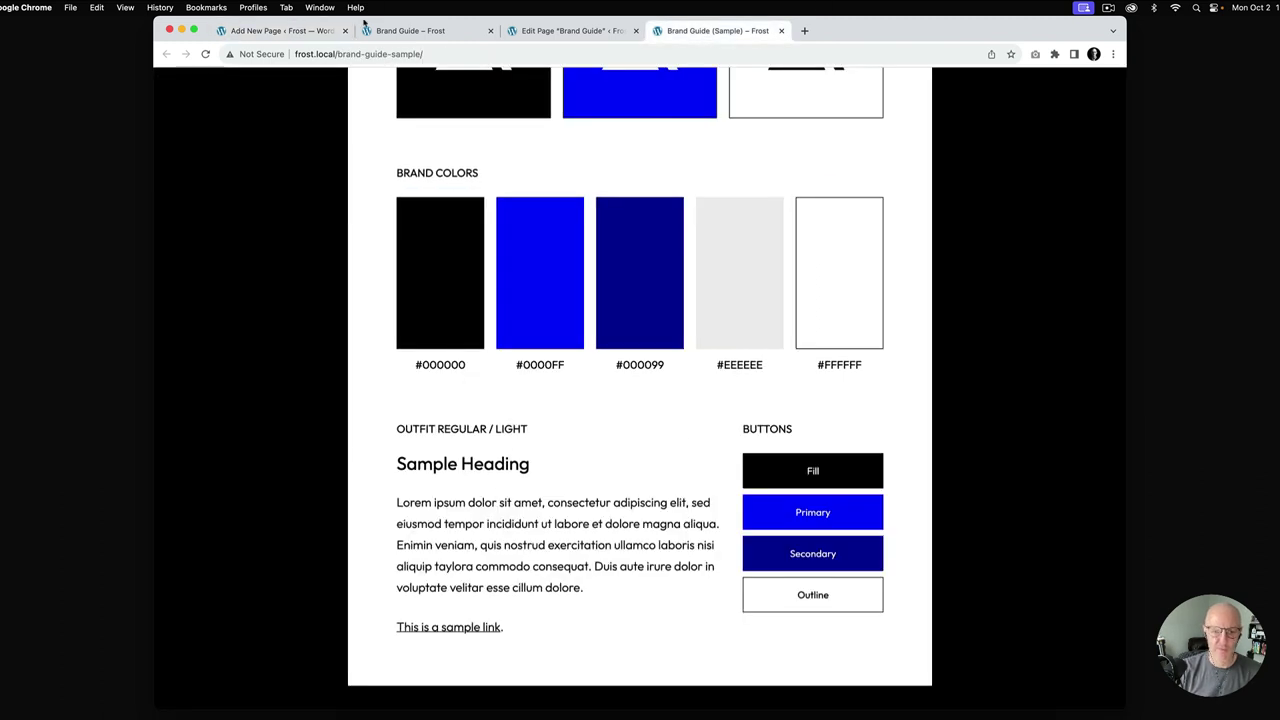
pyautogui.click(300, 31)
pyautogui.write('Outfit Regu')
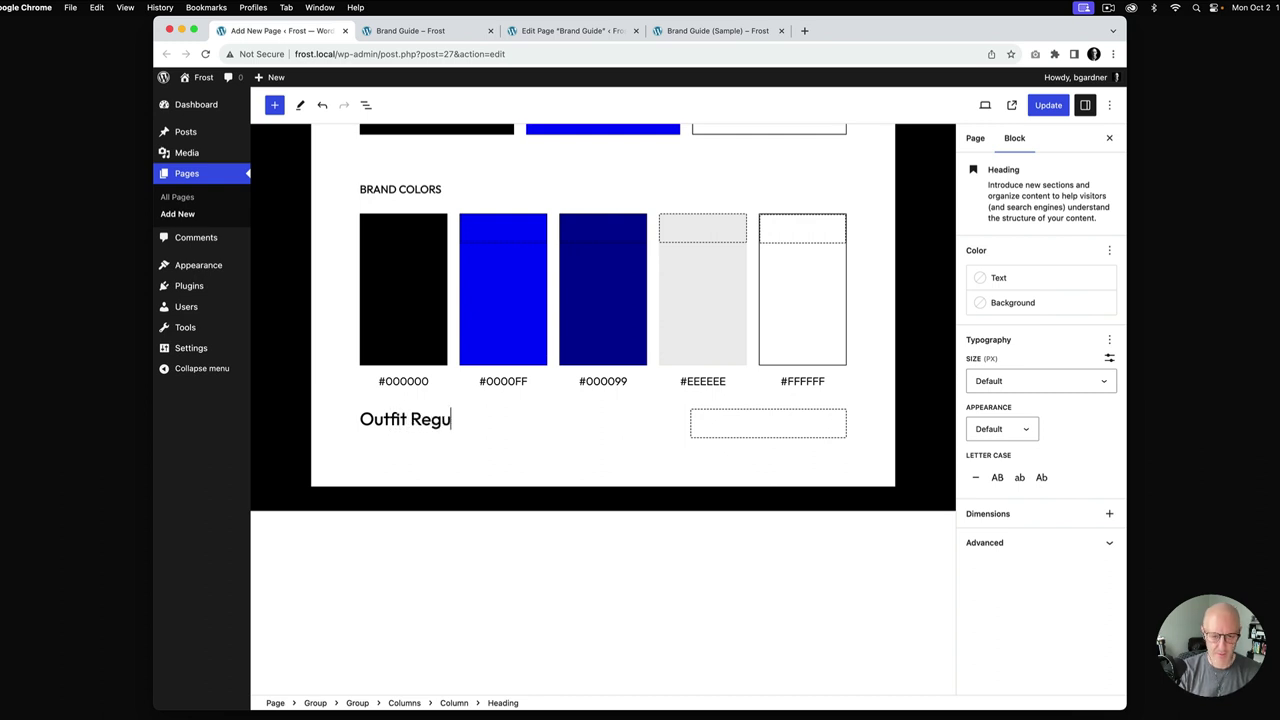
pyautogui.write('lar / Light')
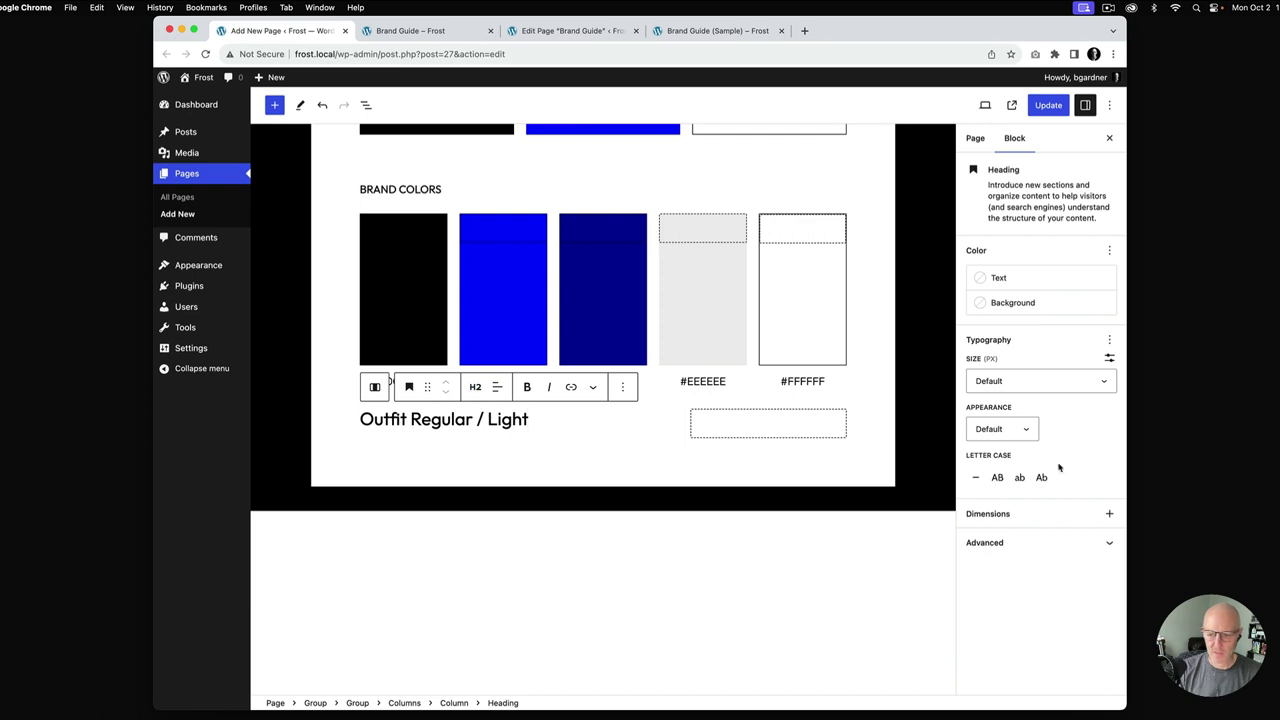
pyautogui.click(997, 477)
pyautogui.click(1055, 386)
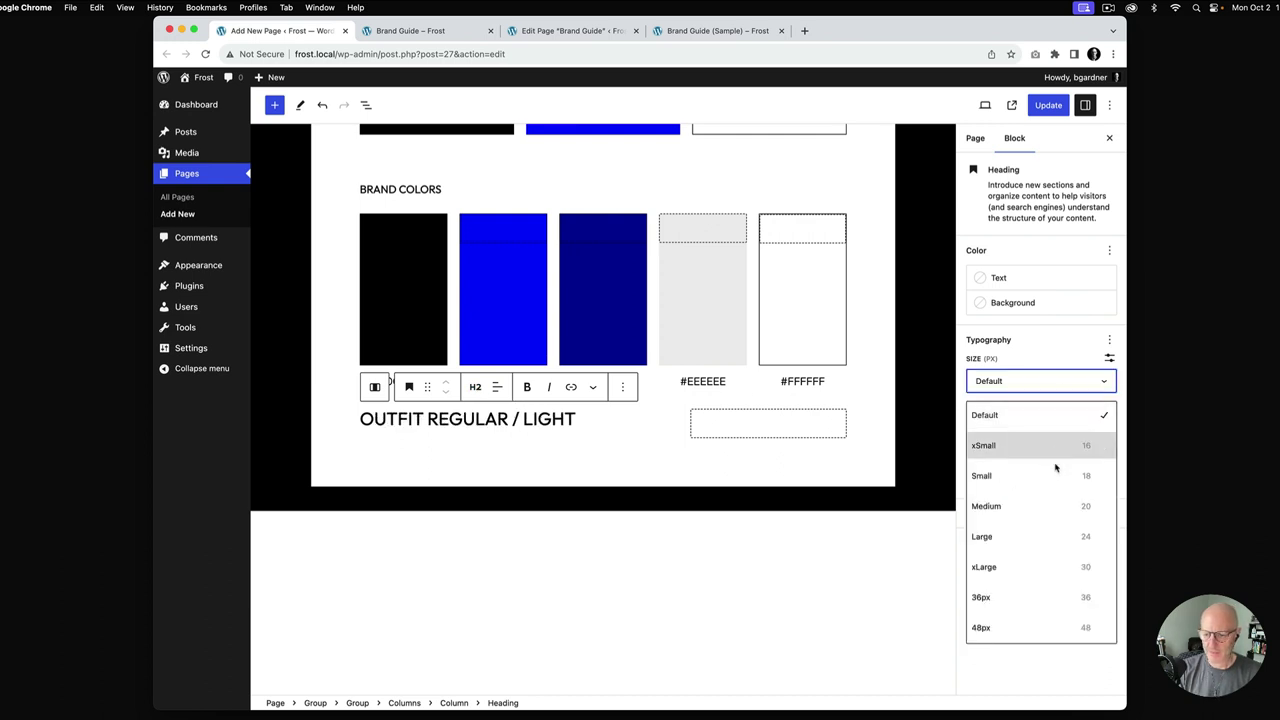
pyautogui.click(1054, 447)
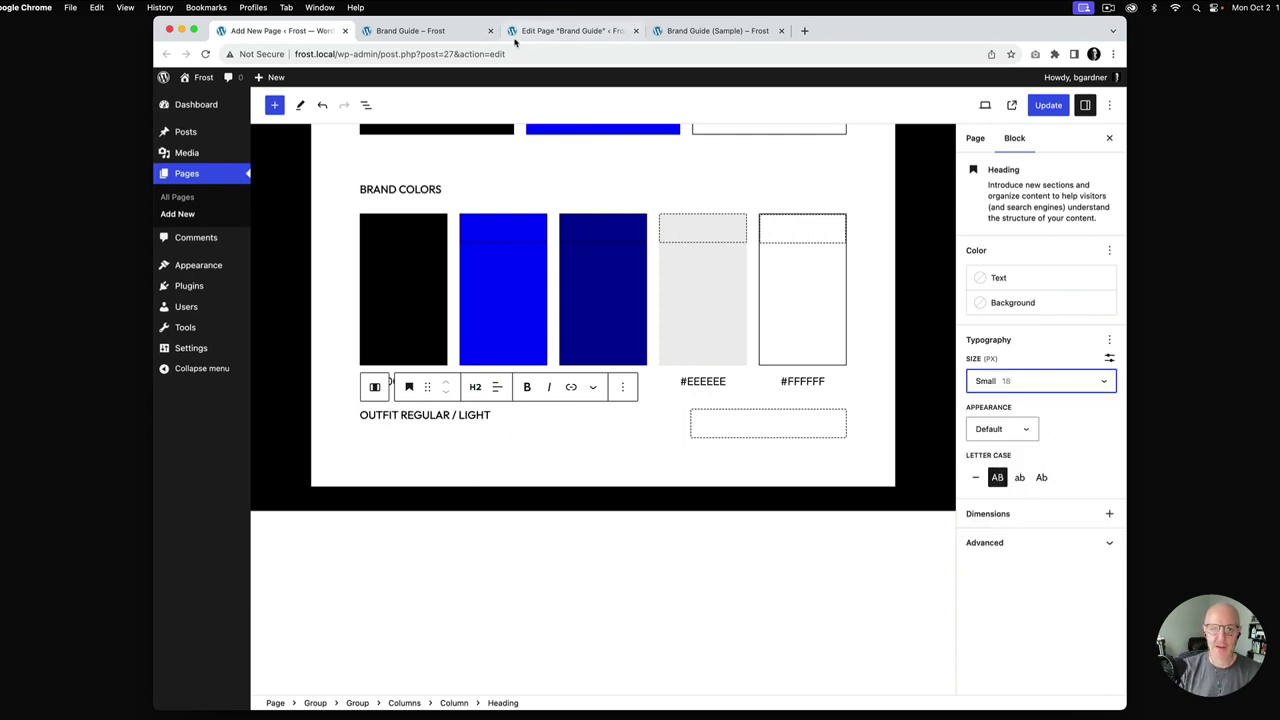
# Add a small uppercase heading 'Buttons' in the right column
pyautogui.click(720, 31)
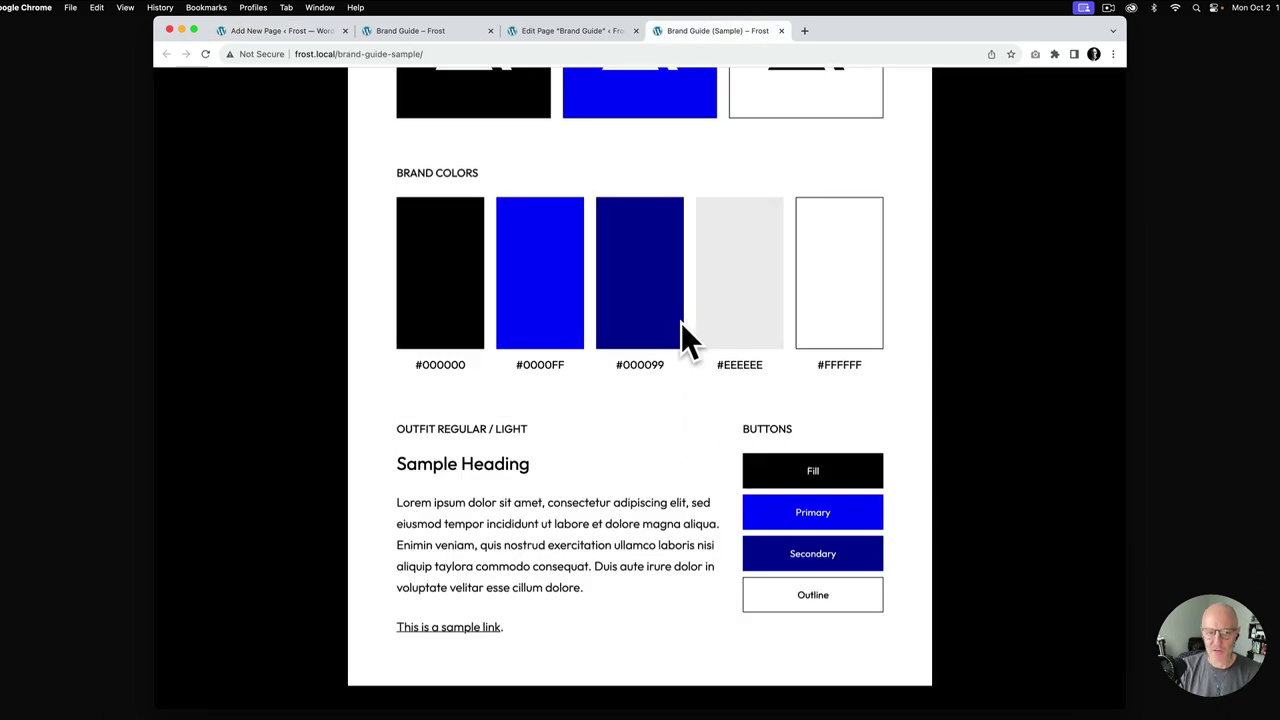
pyautogui.click(280, 31)
pyautogui.click(781, 426)
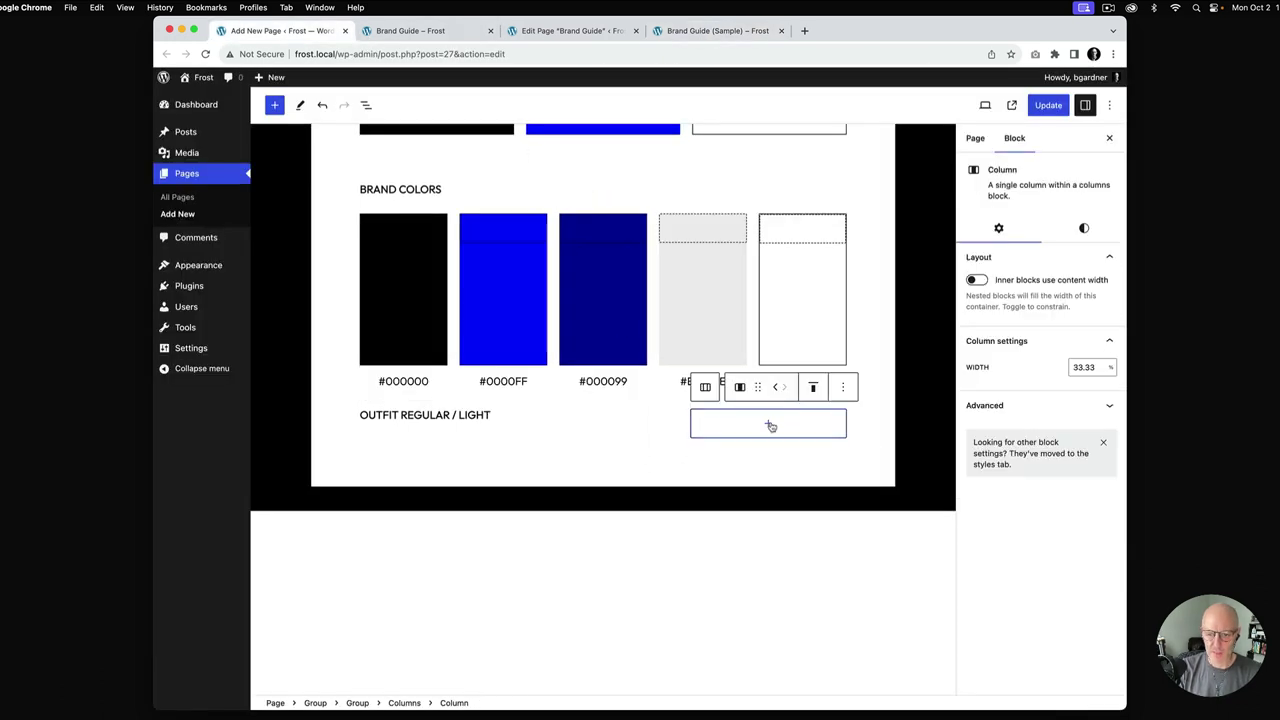
pyautogui.click(768, 423)
pyautogui.click(831, 522)
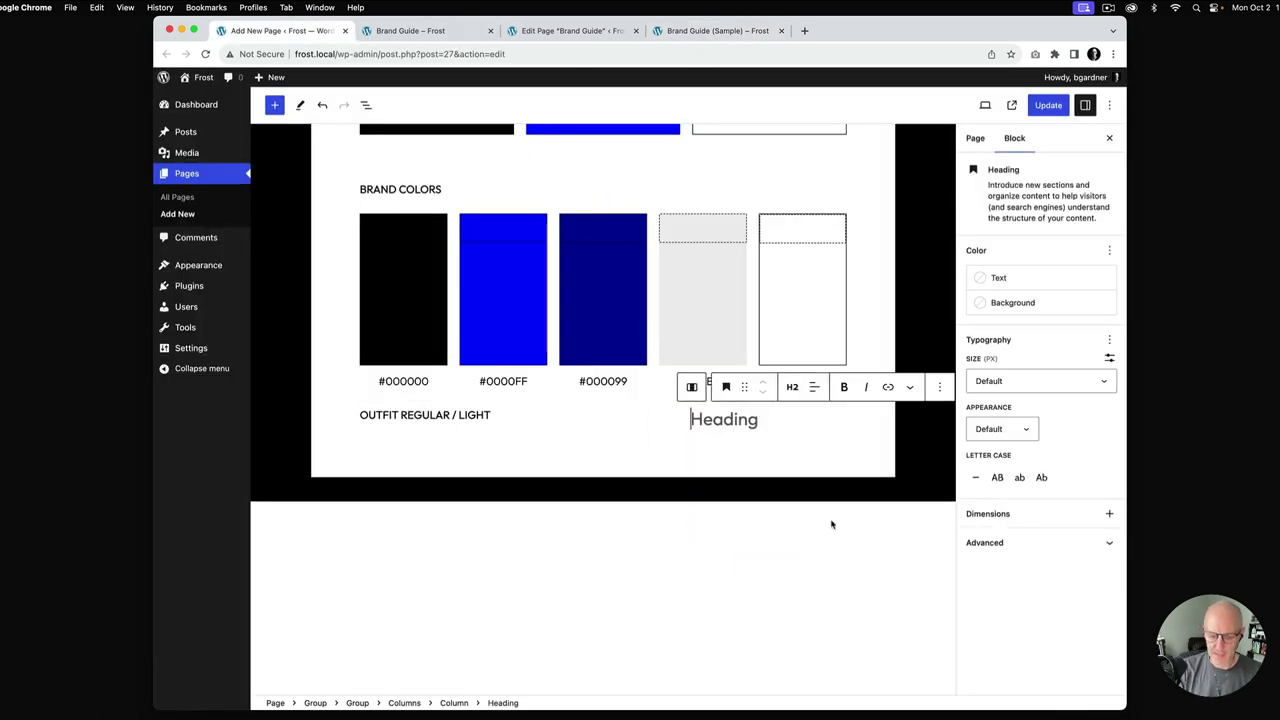
pyautogui.write('Buttons')
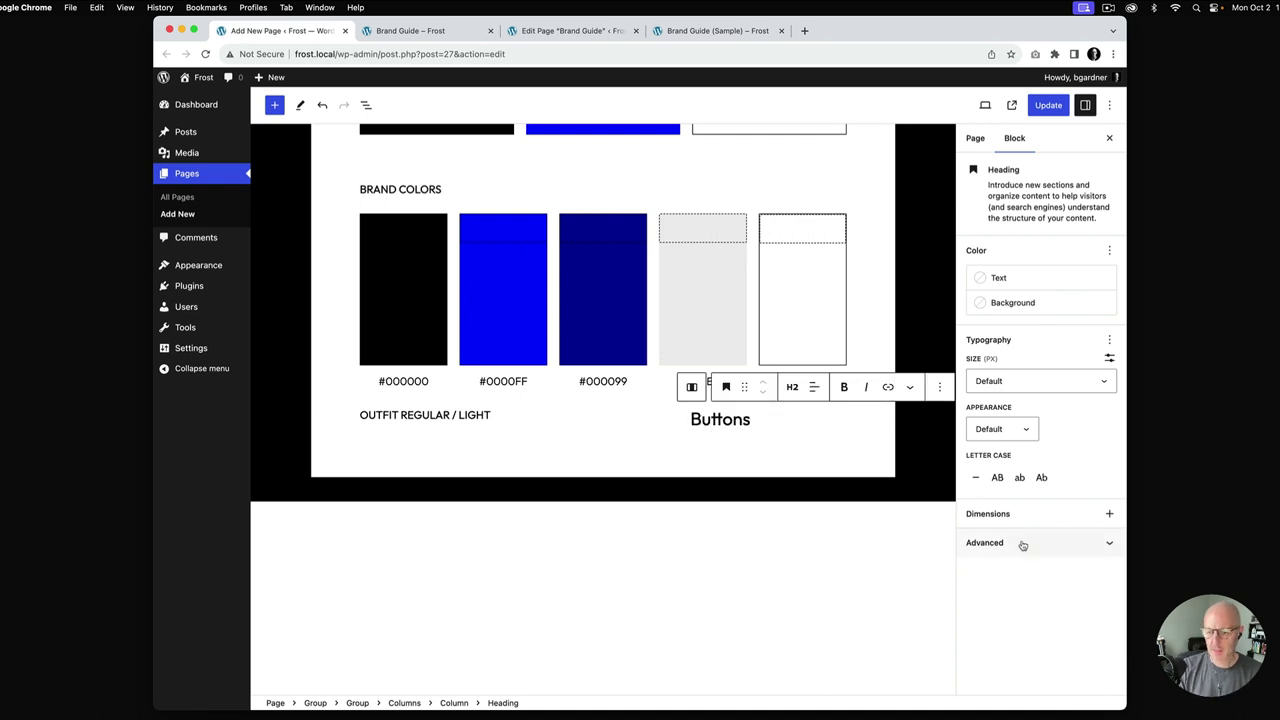
pyautogui.click(997, 477)
pyautogui.click(1070, 384)
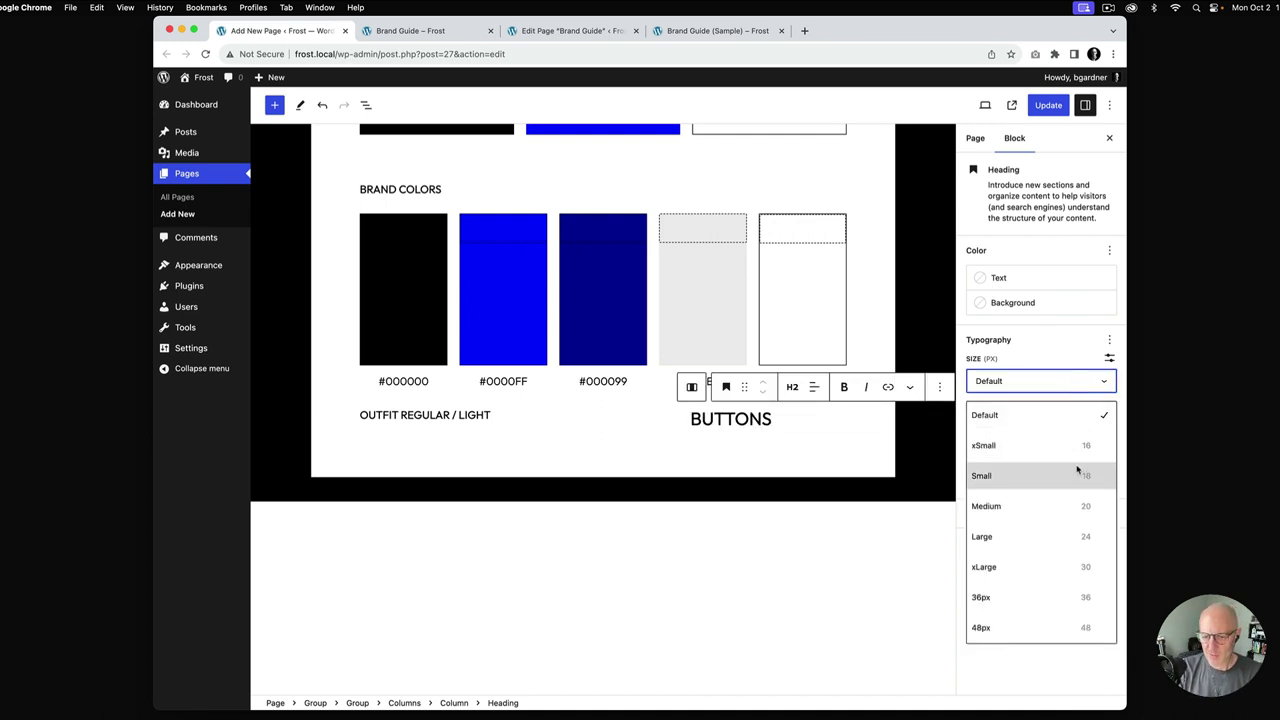
pyautogui.click(1078, 475)
# Copy the Lorem ipsum paragraph from the sample Brand Guide page
pyautogui.click(717, 30)
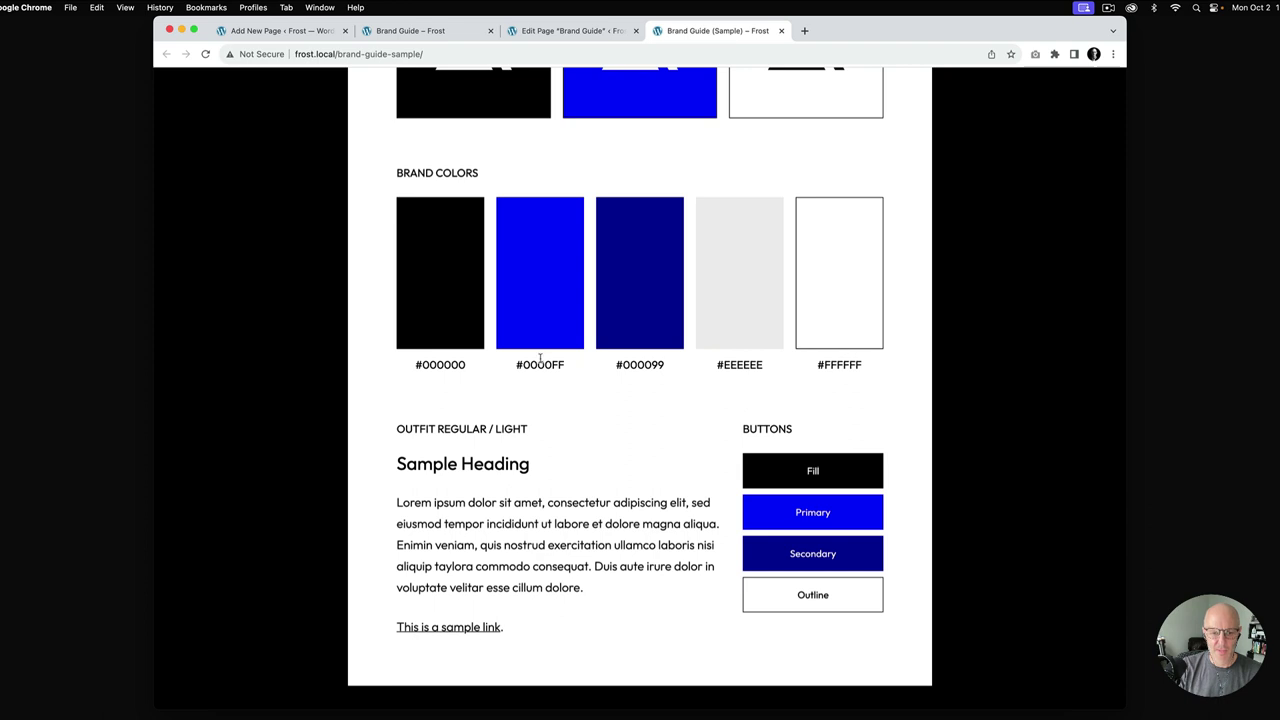
pyautogui.doubleClick(549, 538)
pyautogui.click(549, 538)
pyautogui.moveTo(587, 591); pyautogui.dragTo(388, 512)
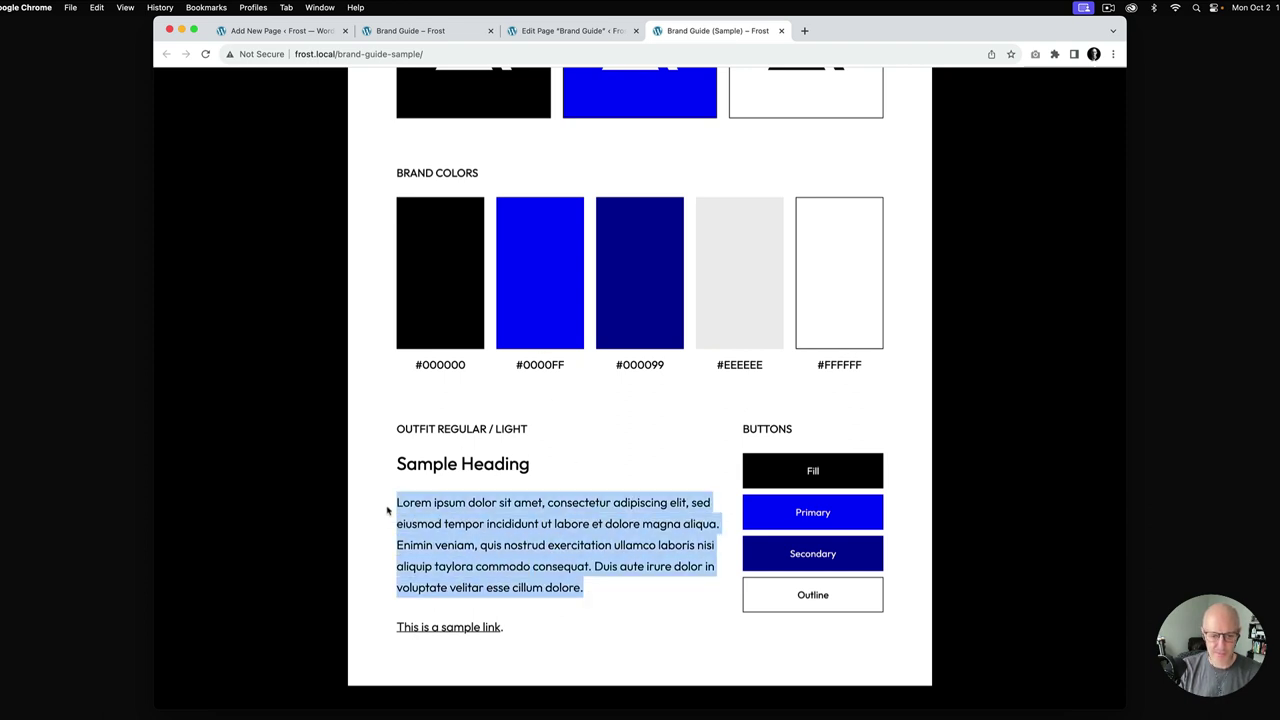
pyautogui.press('super+c')
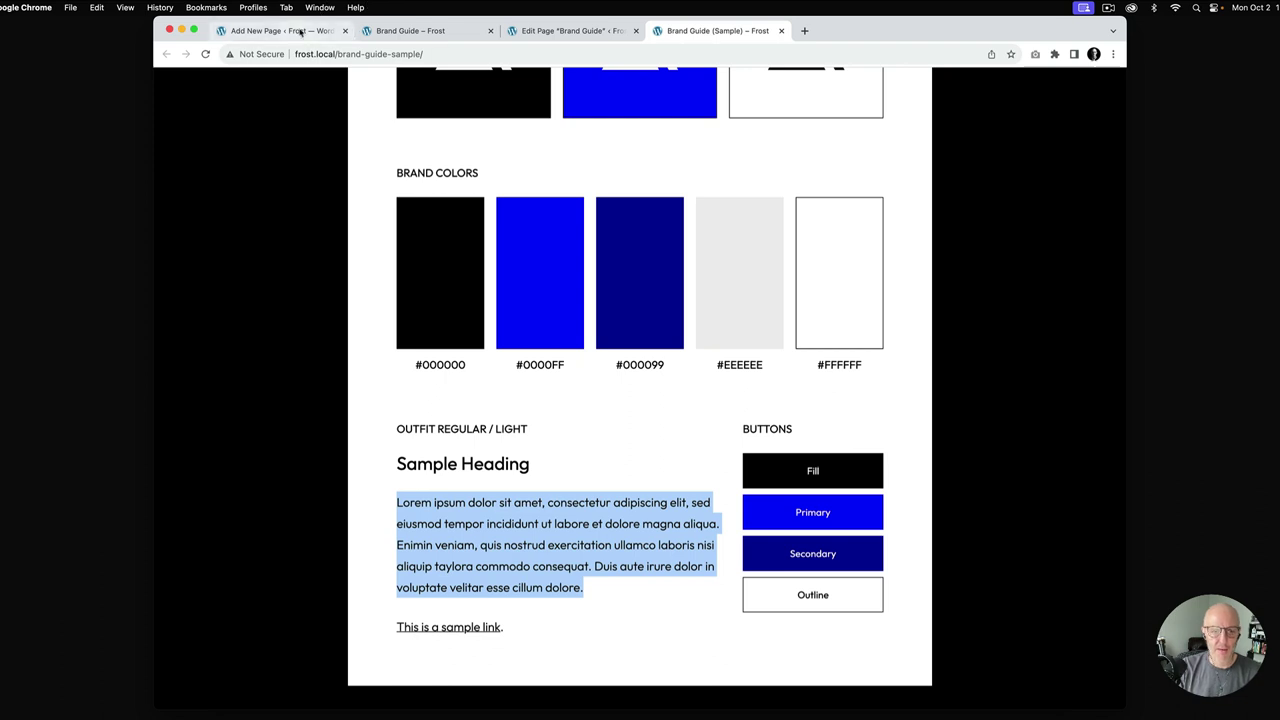
pyautogui.click(300, 33)
pyautogui.click(494, 415)
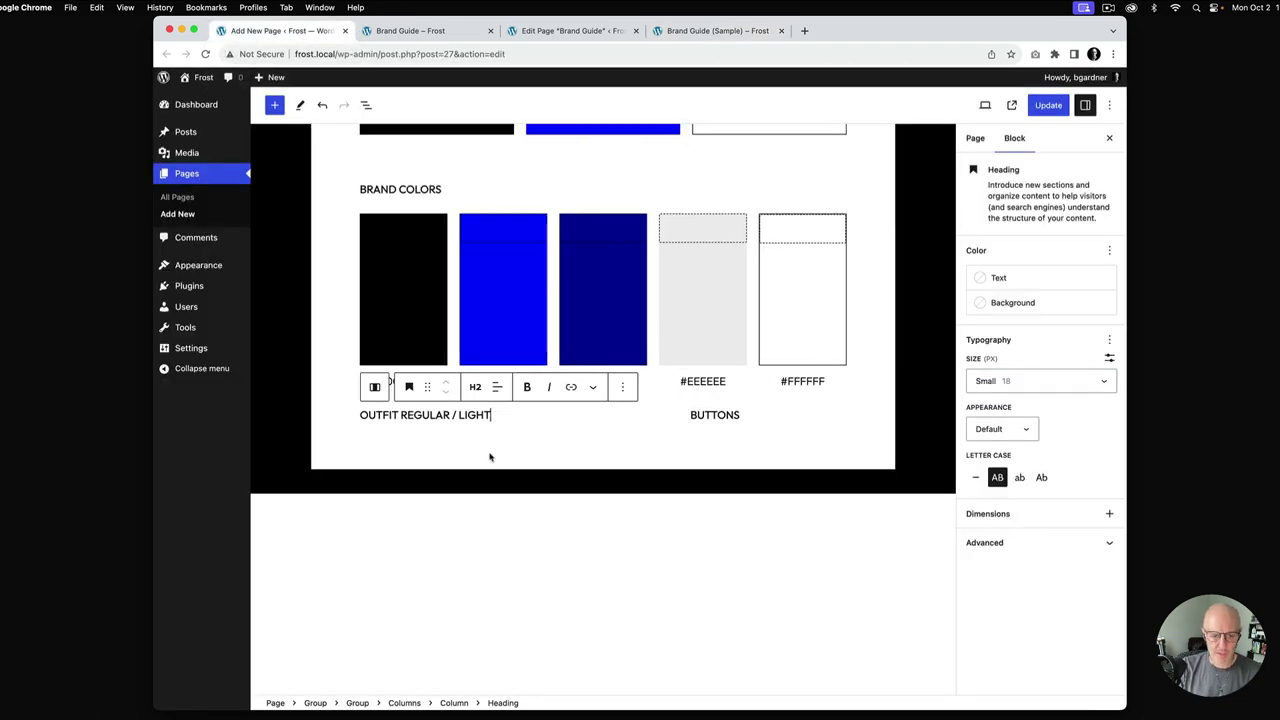
pyautogui.click(455, 703)
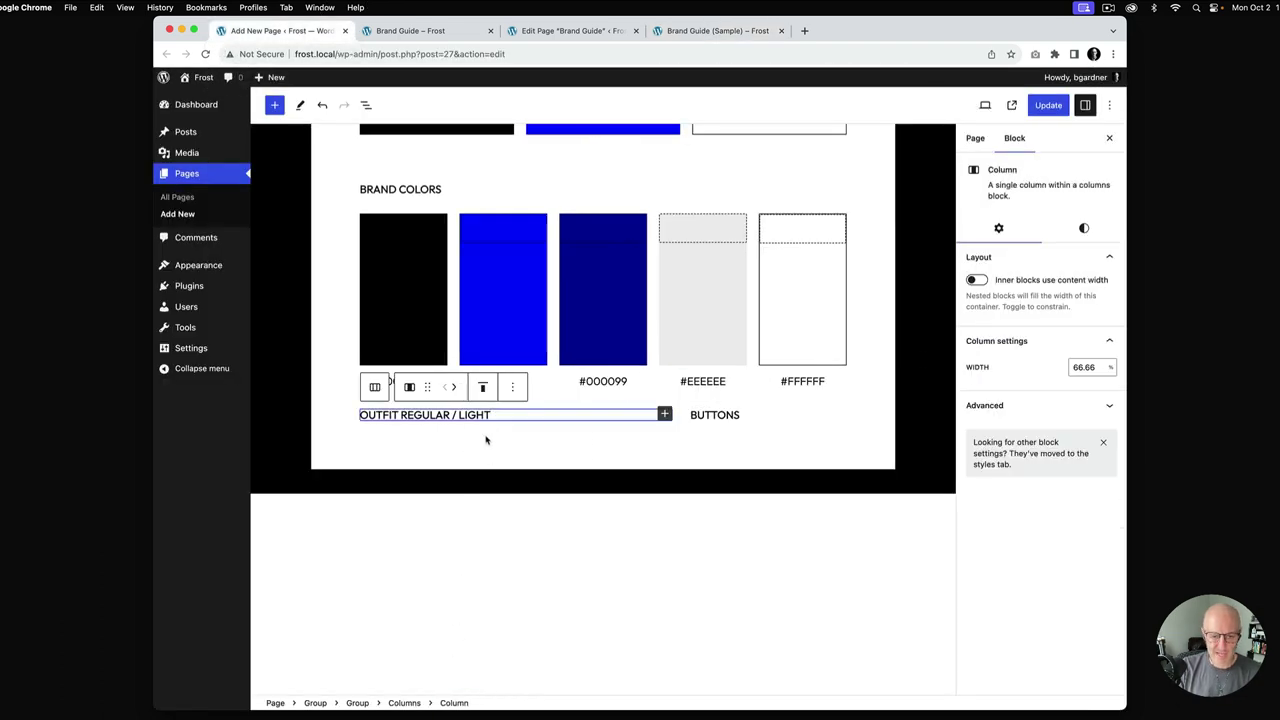
pyautogui.click(664, 414)
# Add a 'Sample Heading' heading followed by the pasted Lorem ipsum paragraph
pyautogui.click(828, 510)
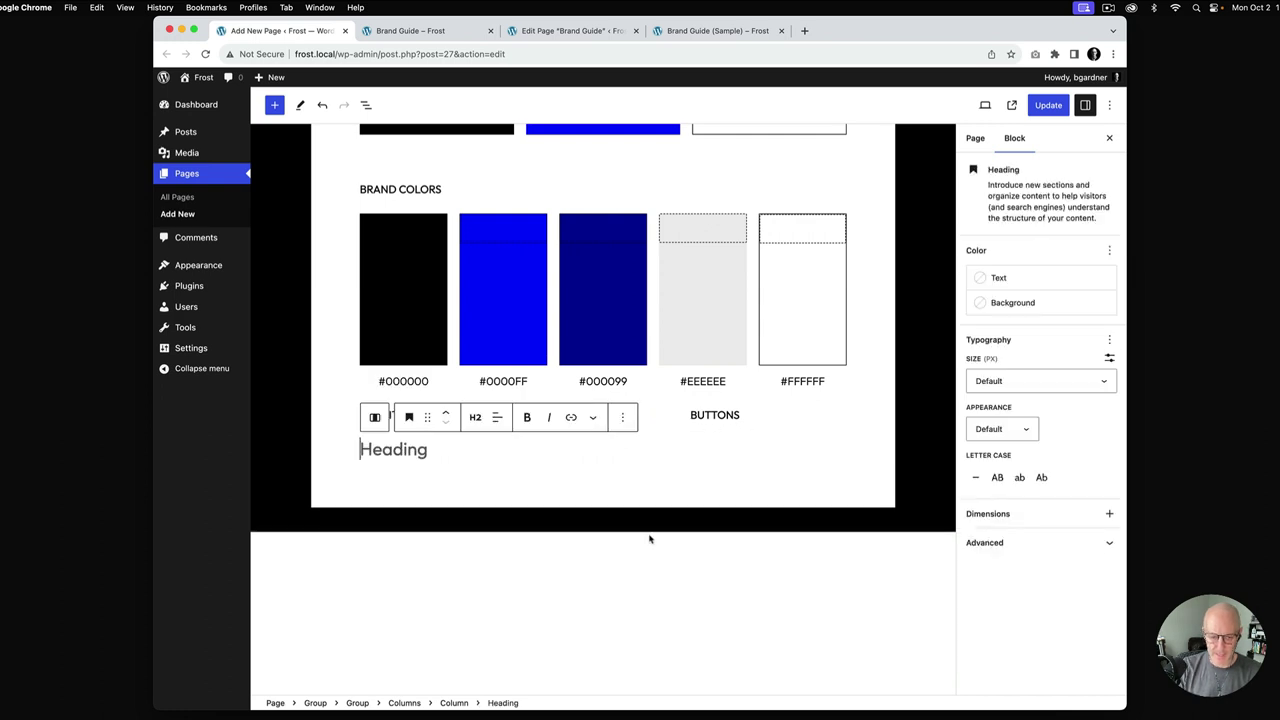
pyautogui.write('Sample Headg')
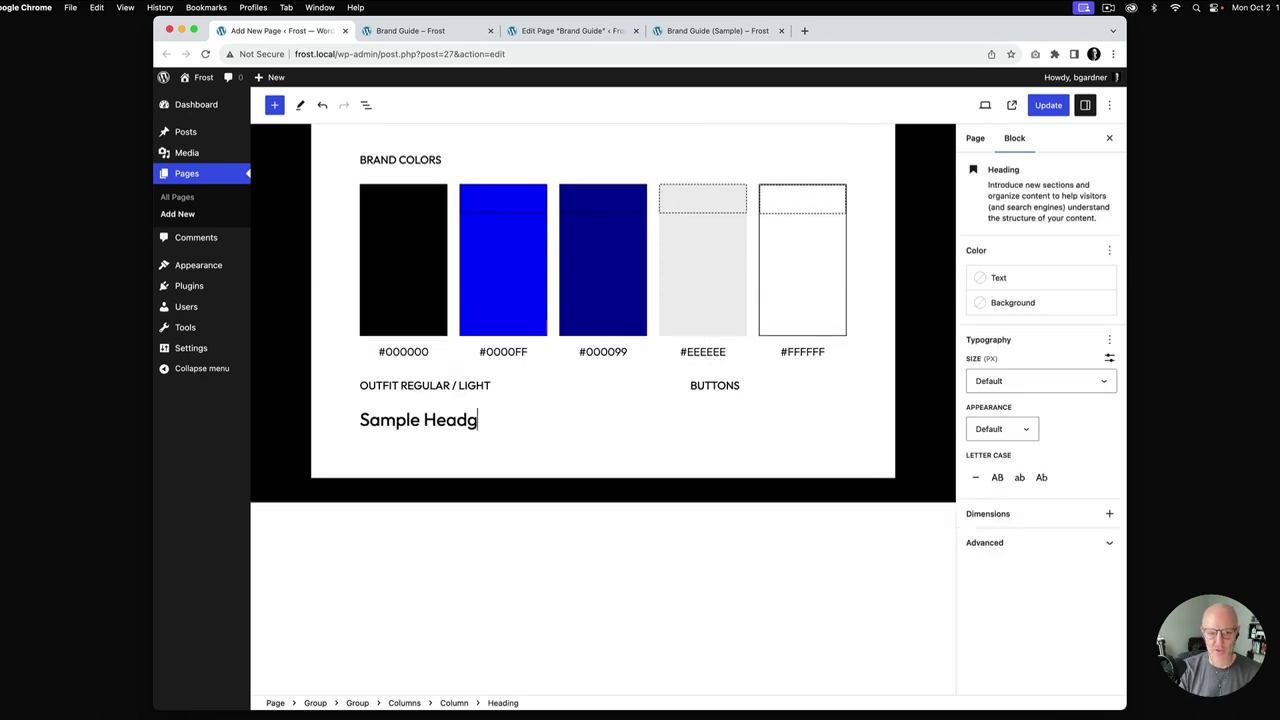
pyautogui.write('in')
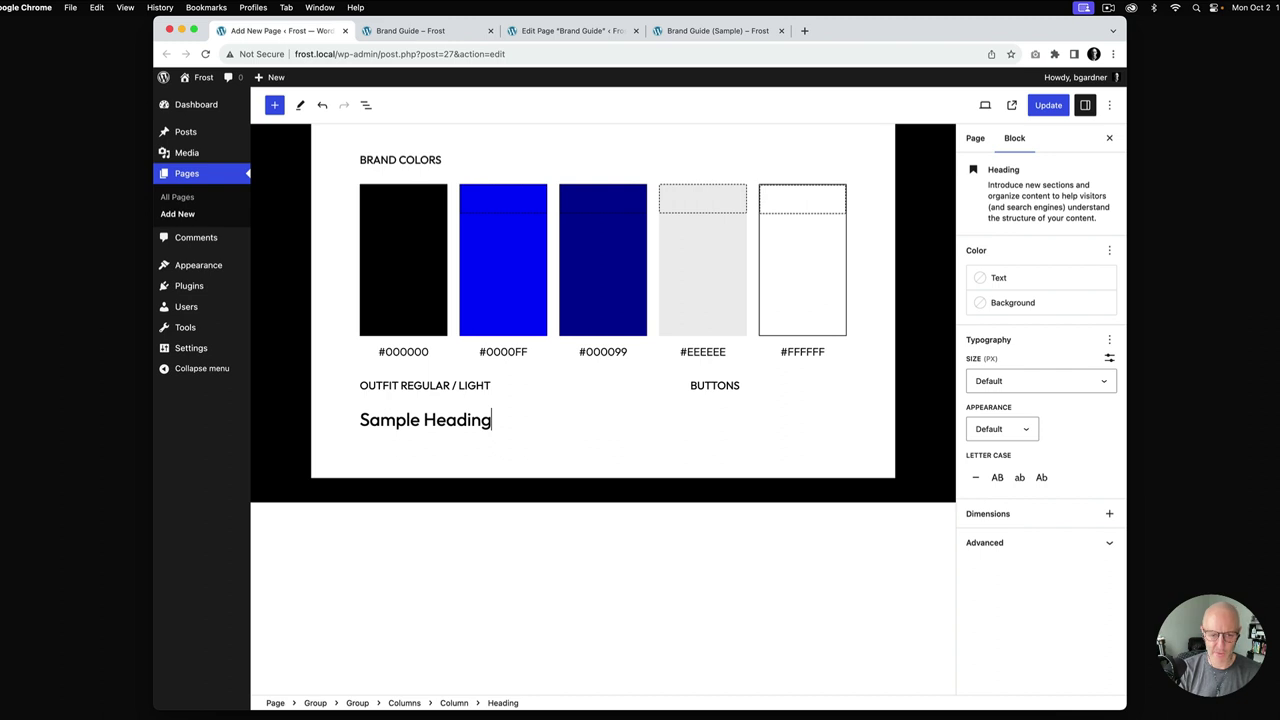
pyautogui.press('Return')
pyautogui.press('super+v')
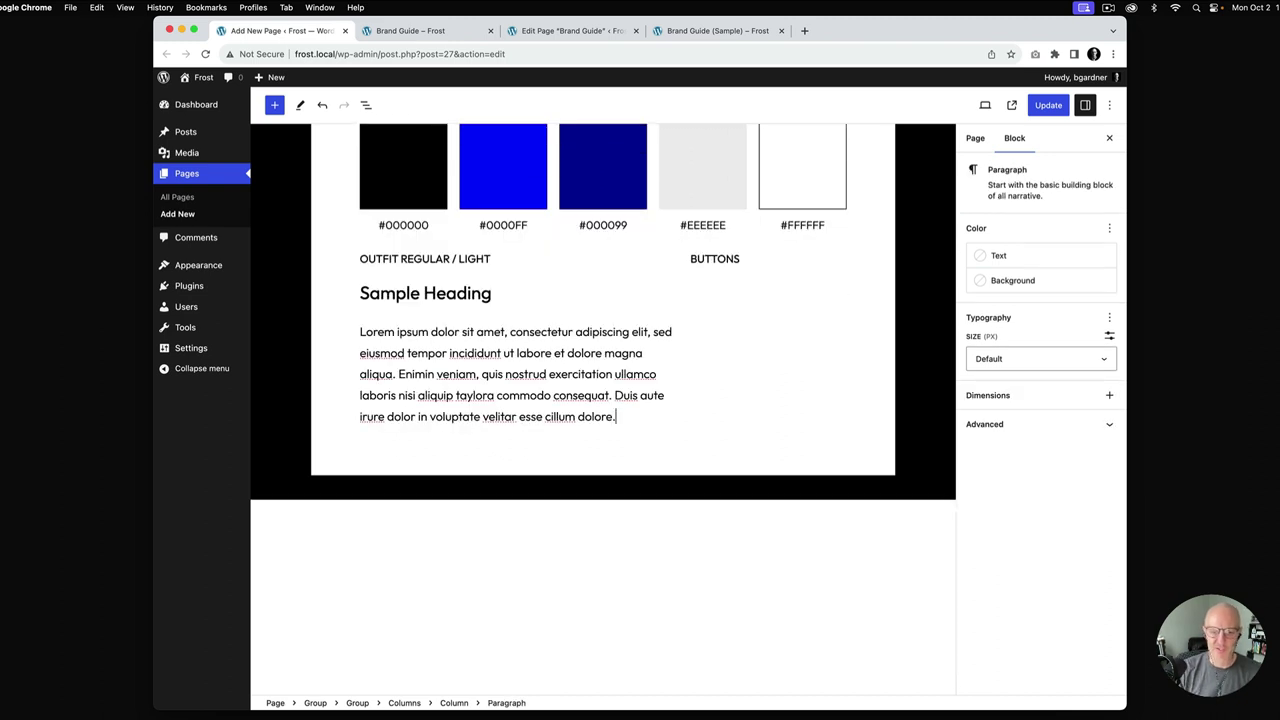
# Add the line 'This is a link text.' and link it to '#'
pyautogui.press('Return')
pyautogui.write('This is a link text.')
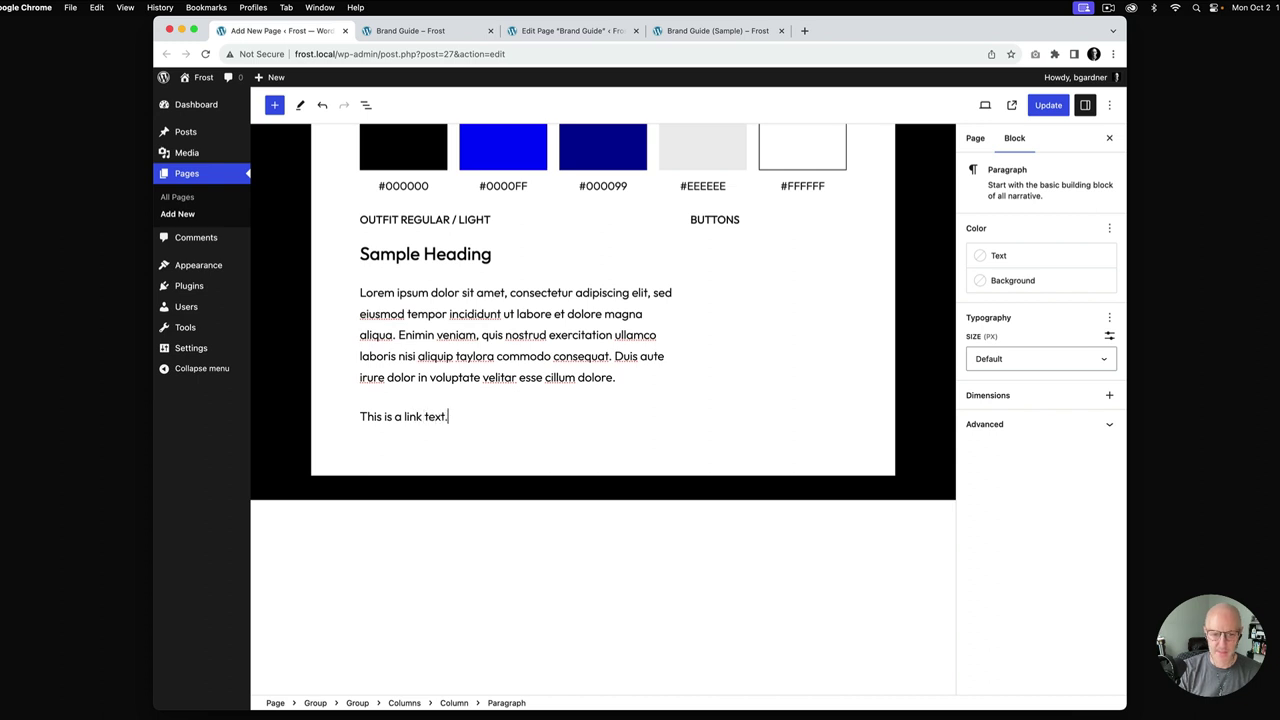
pyautogui.moveTo(447, 416); pyautogui.dragTo(360, 416)
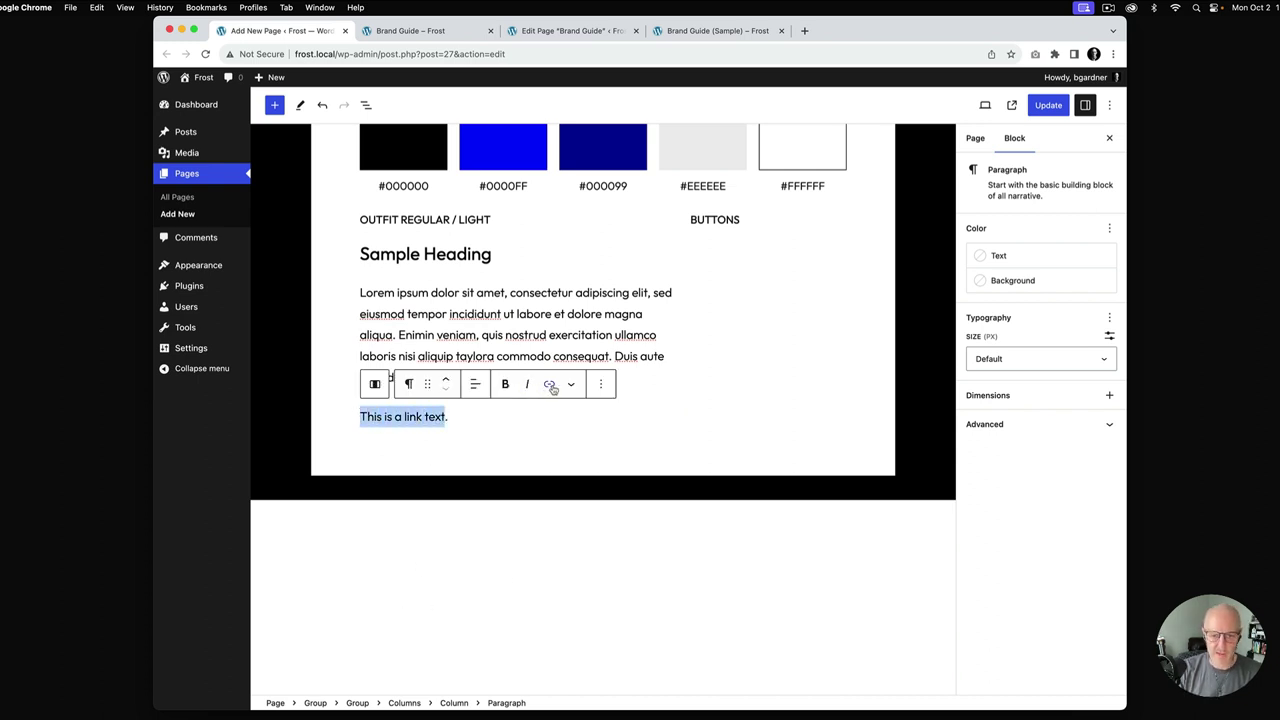
pyautogui.click(550, 386)
pyautogui.write('#')
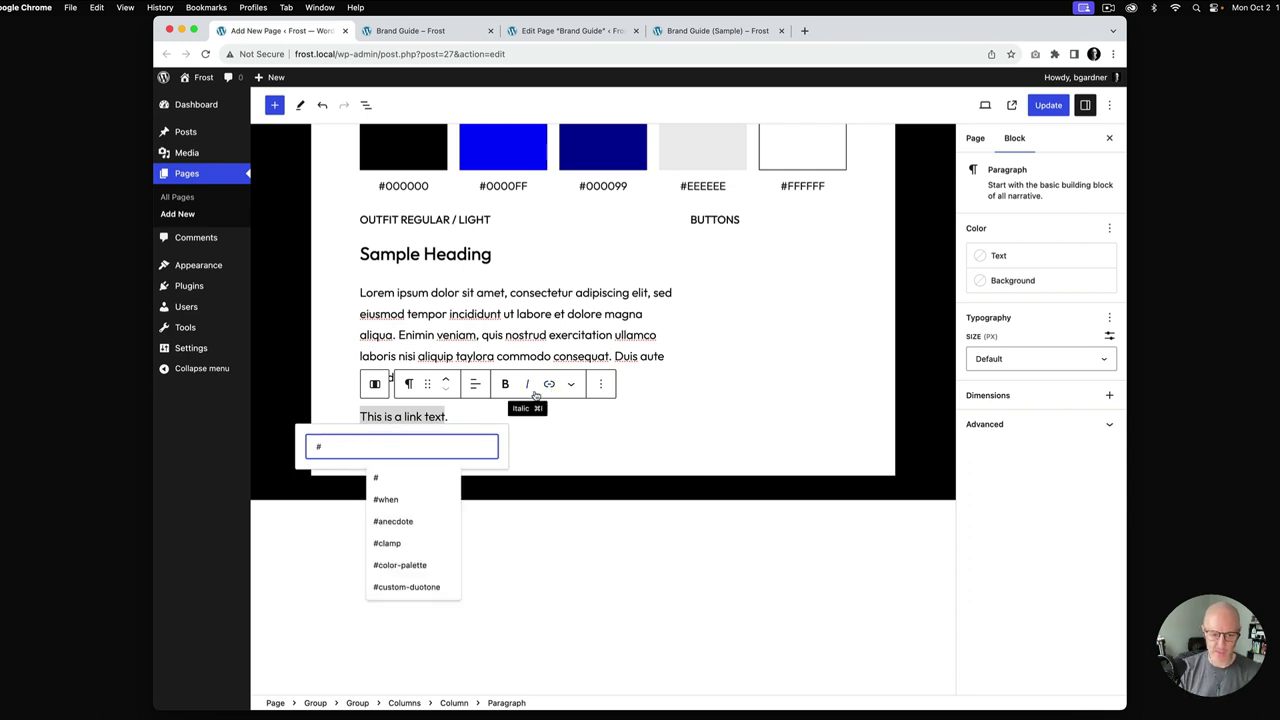
pyautogui.press('Return')
pyautogui.click(548, 292)
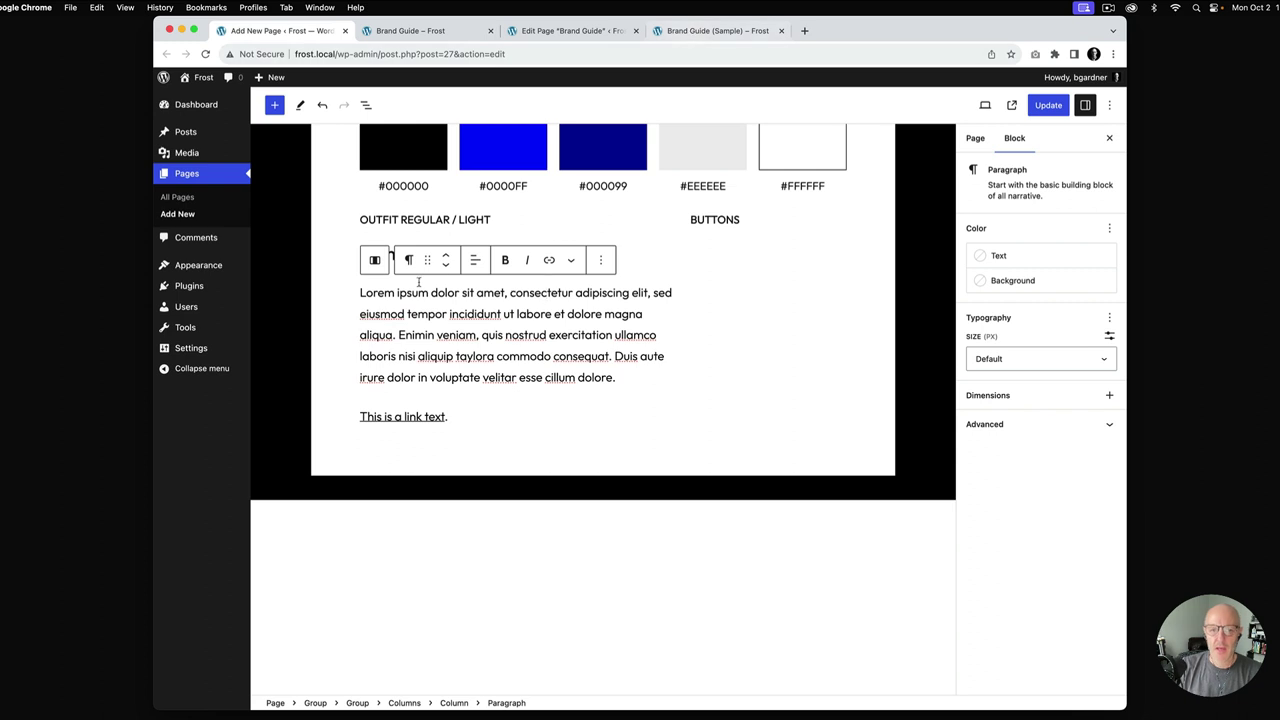
pyautogui.scroll(2, 418, 283)
pyautogui.scroll(1, 418, 283)
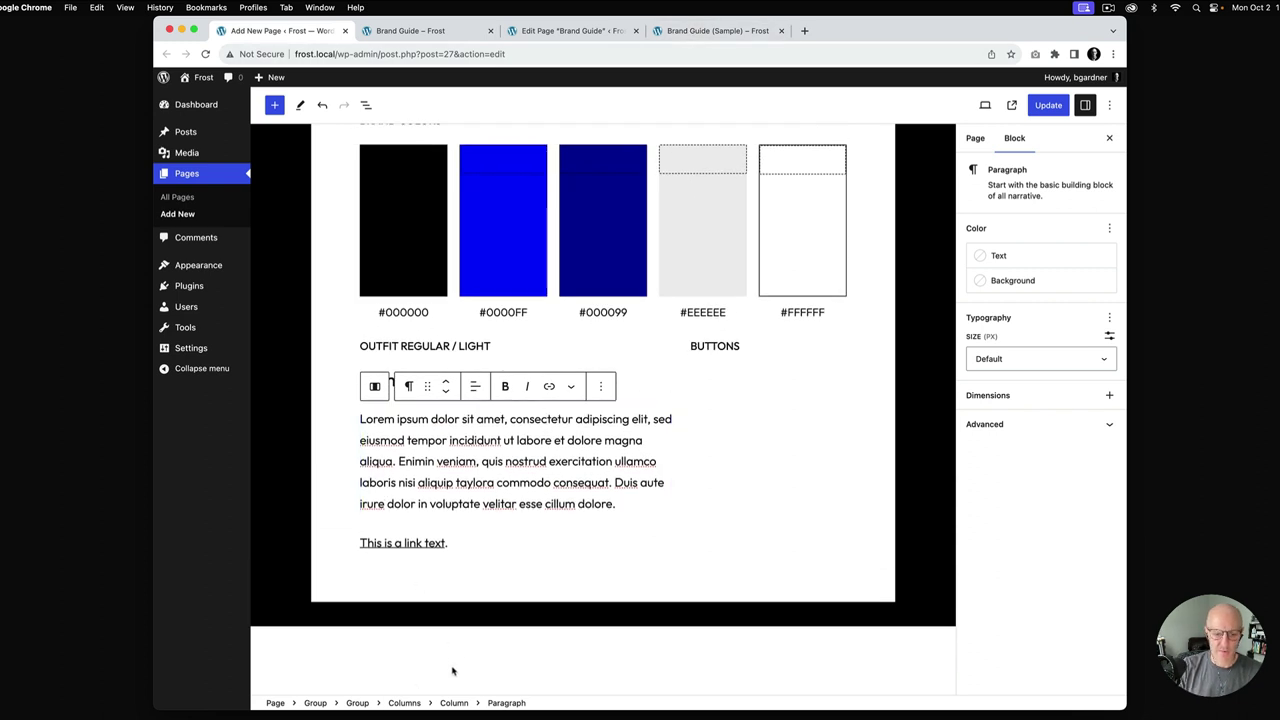
pyautogui.click(404, 703)
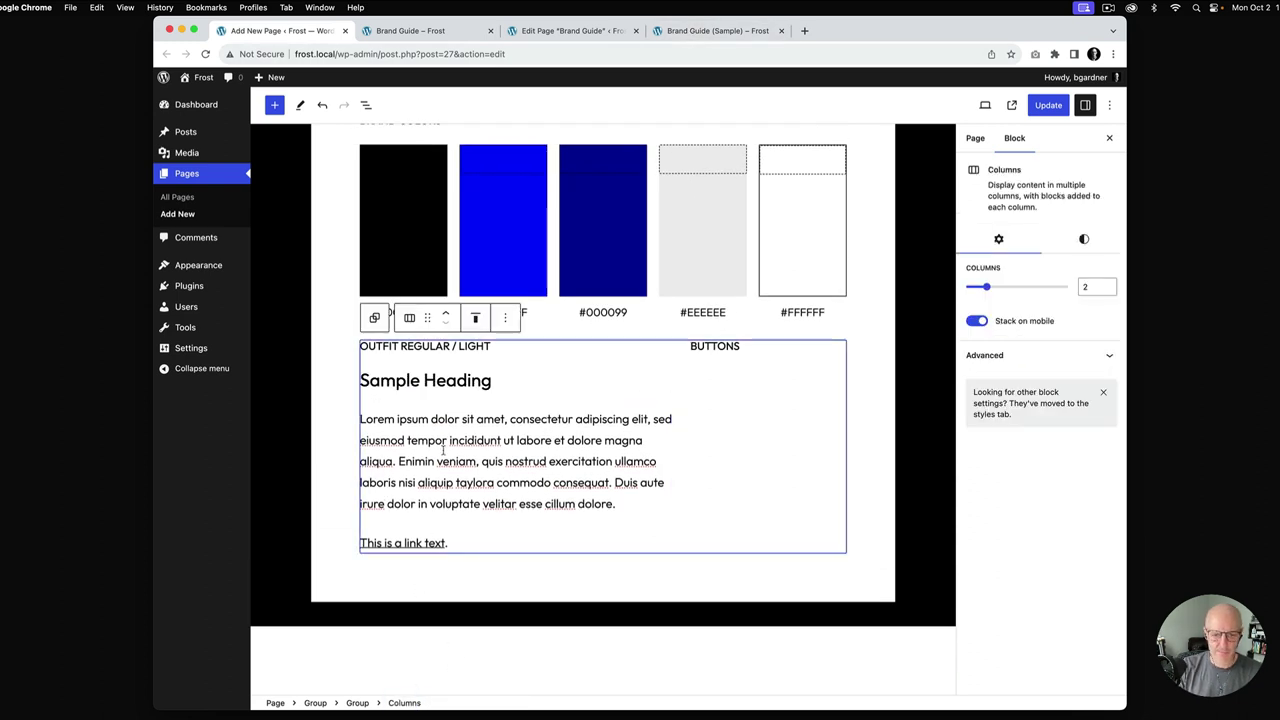
# Give the typography-and-buttons Columns block a Large top-only margin
pyautogui.click(1084, 239)
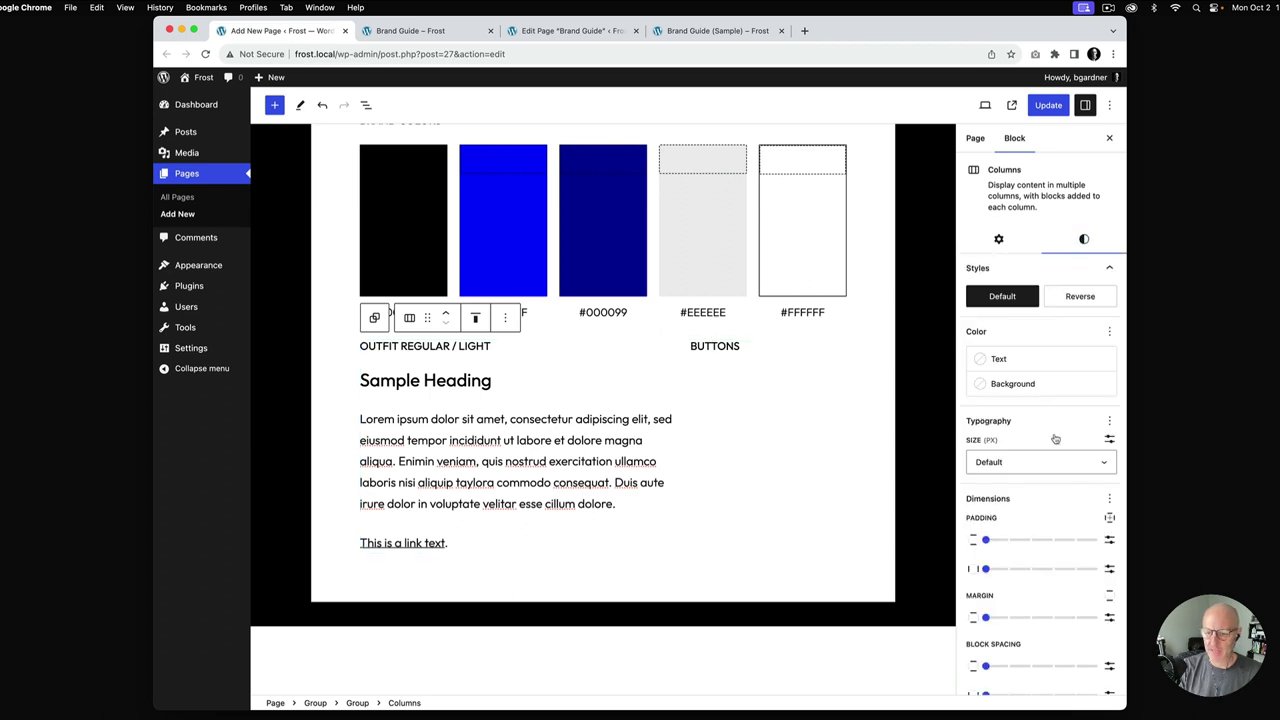
pyautogui.scroll(-3, 1064, 494)
pyautogui.click(1109, 460)
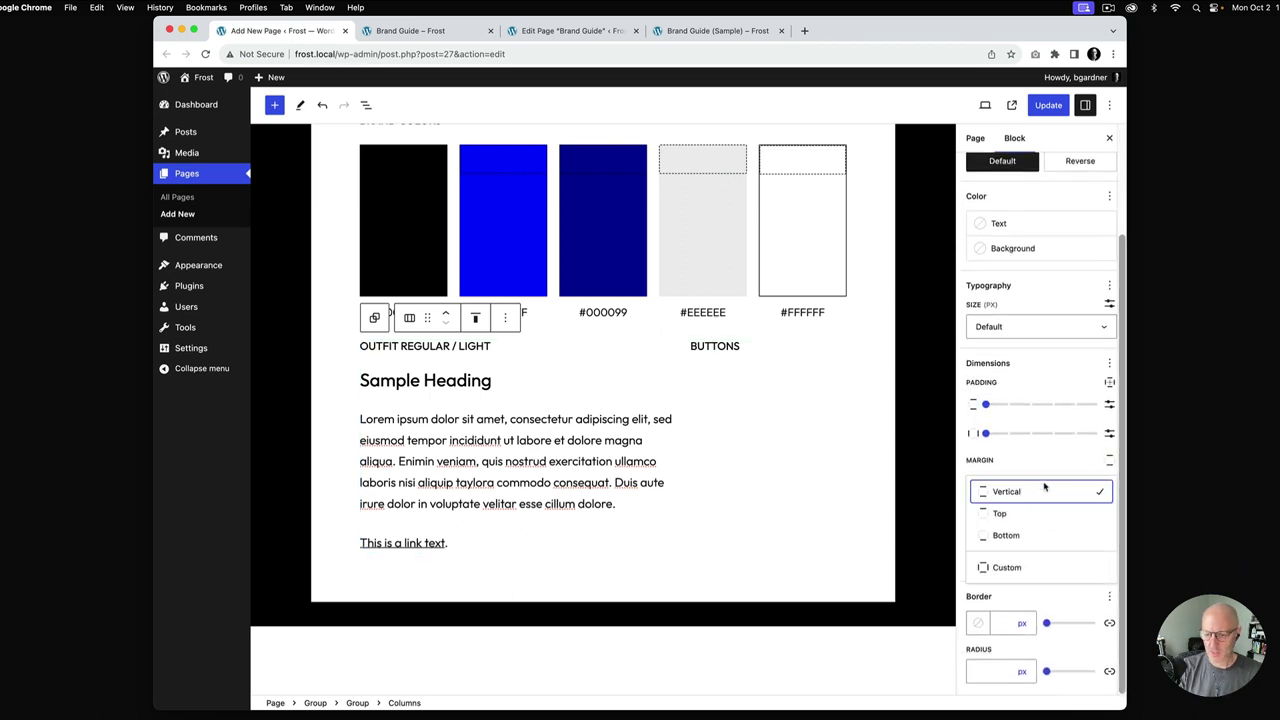
pyautogui.click(1001, 514)
pyautogui.moveTo(985, 508); pyautogui.dragTo(1070, 508)
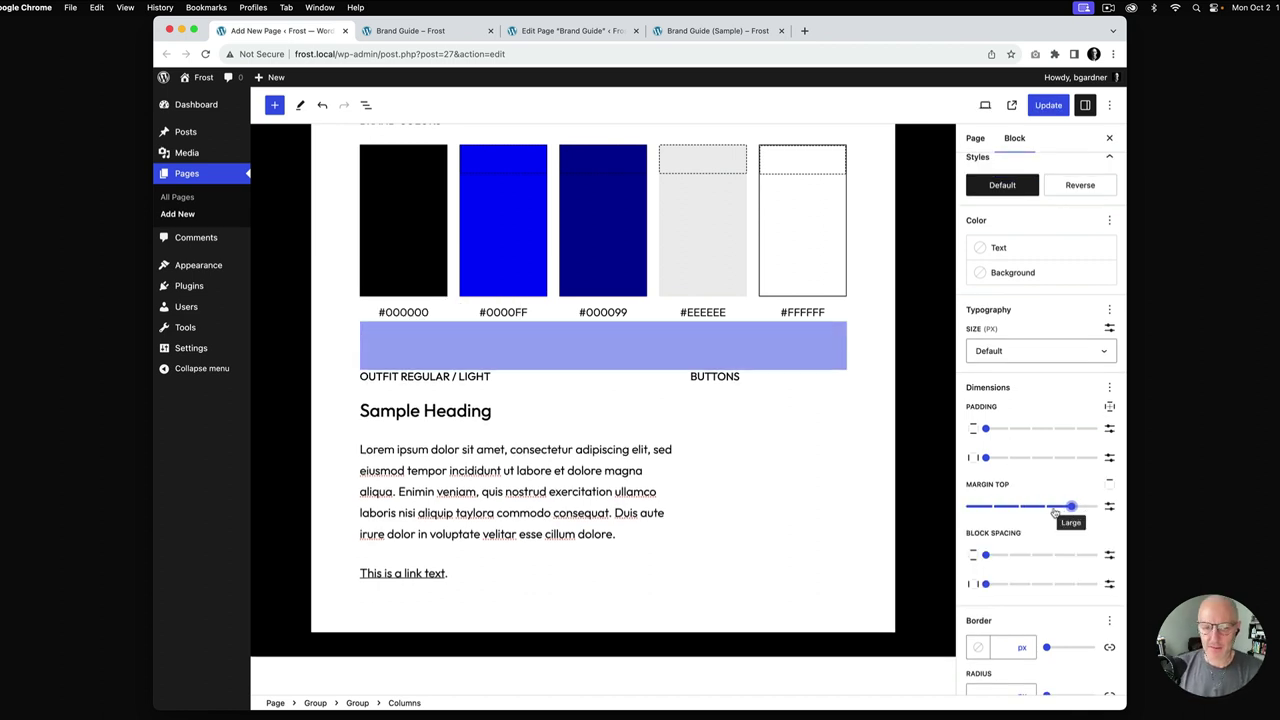
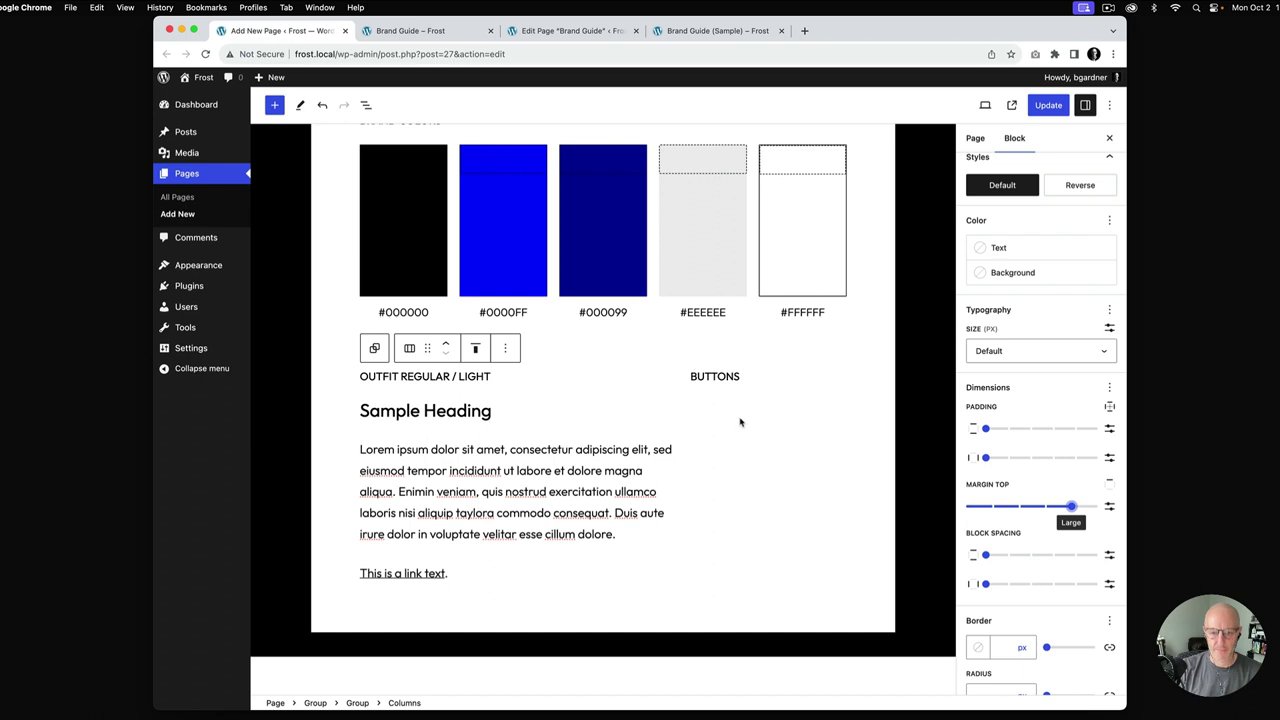
# After checking the sample page, insert a Buttons block into the empty BUTTONS column
pyautogui.click(740, 30)
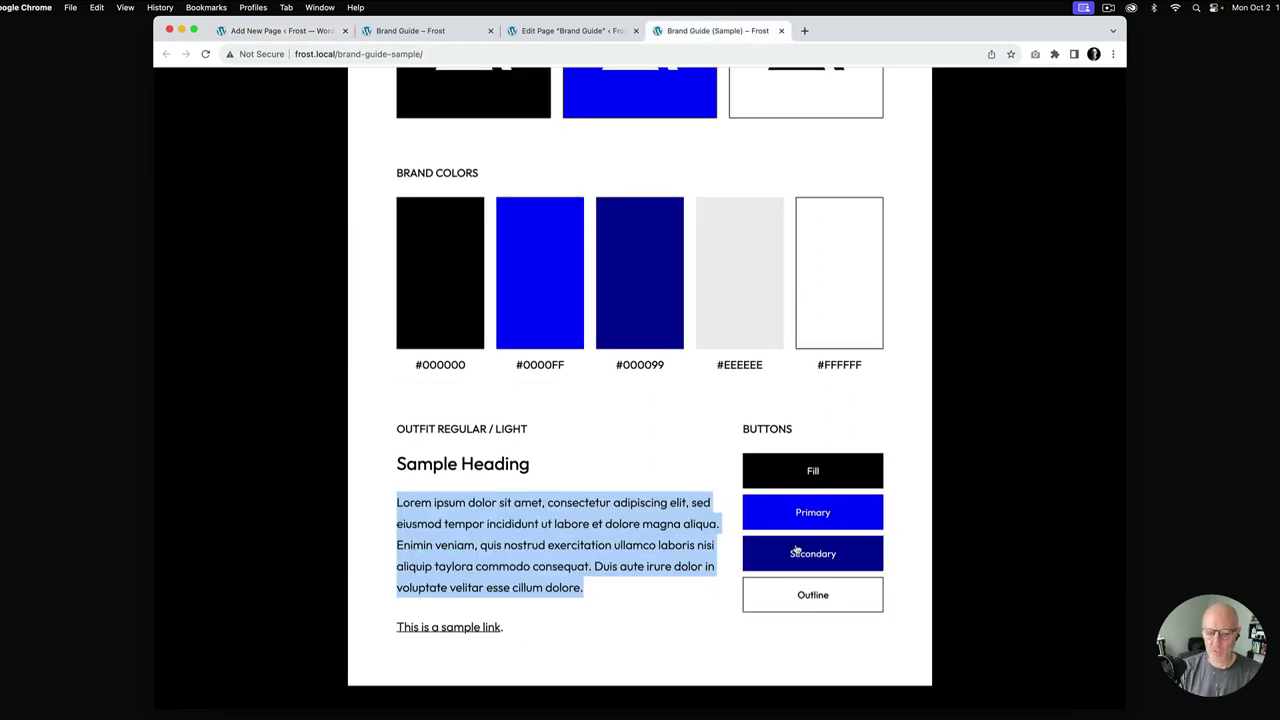
pyautogui.click(305, 37)
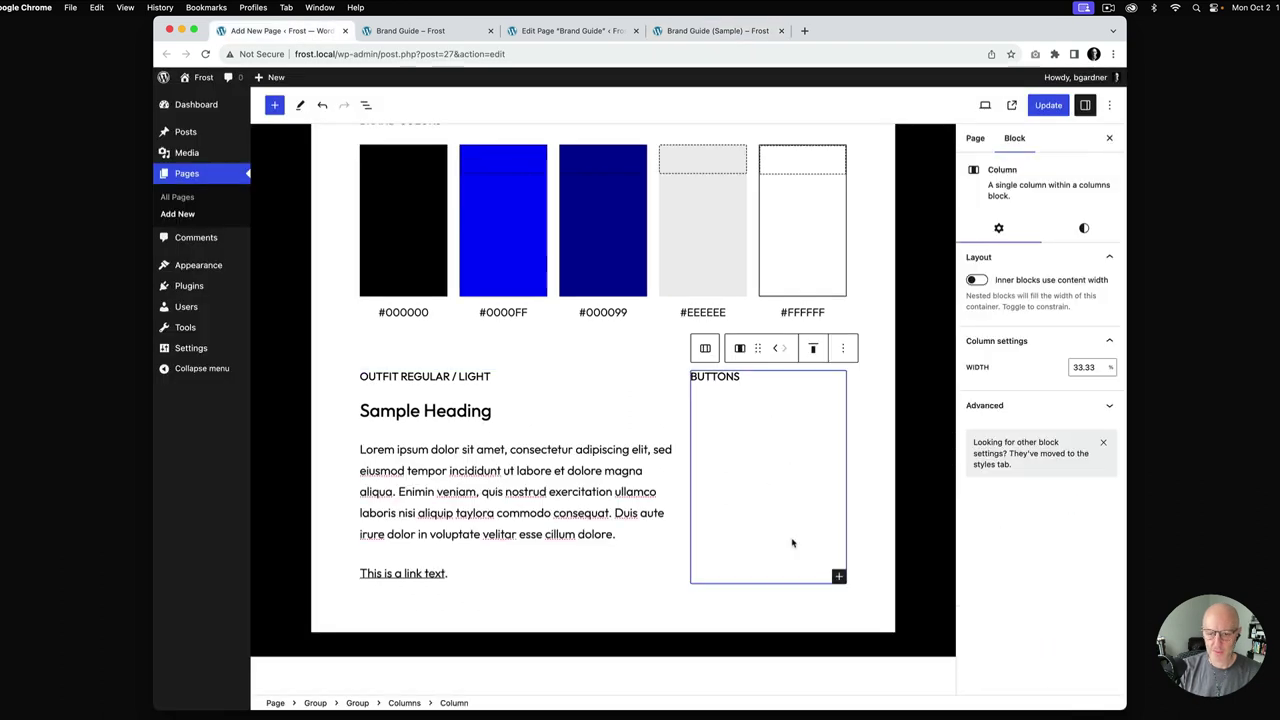
pyautogui.click(838, 576)
pyautogui.write('bu')
pyautogui.click(874, 666)
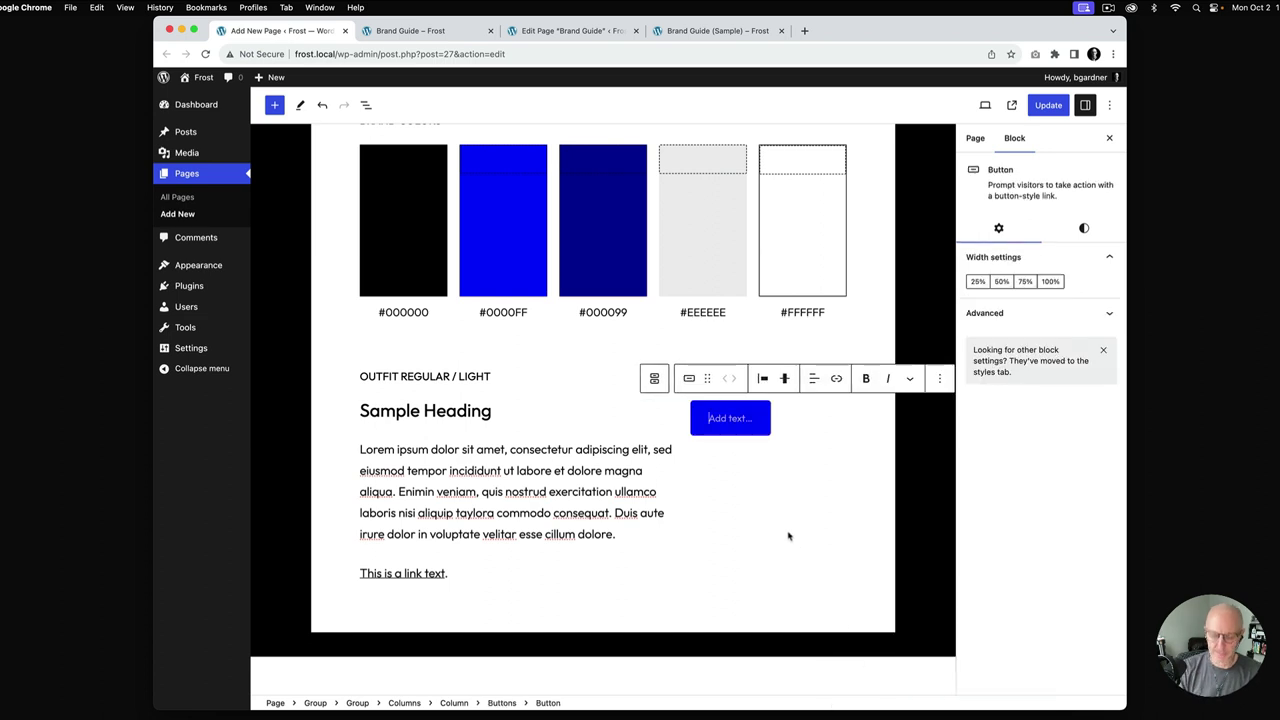
pyautogui.write('Primary')
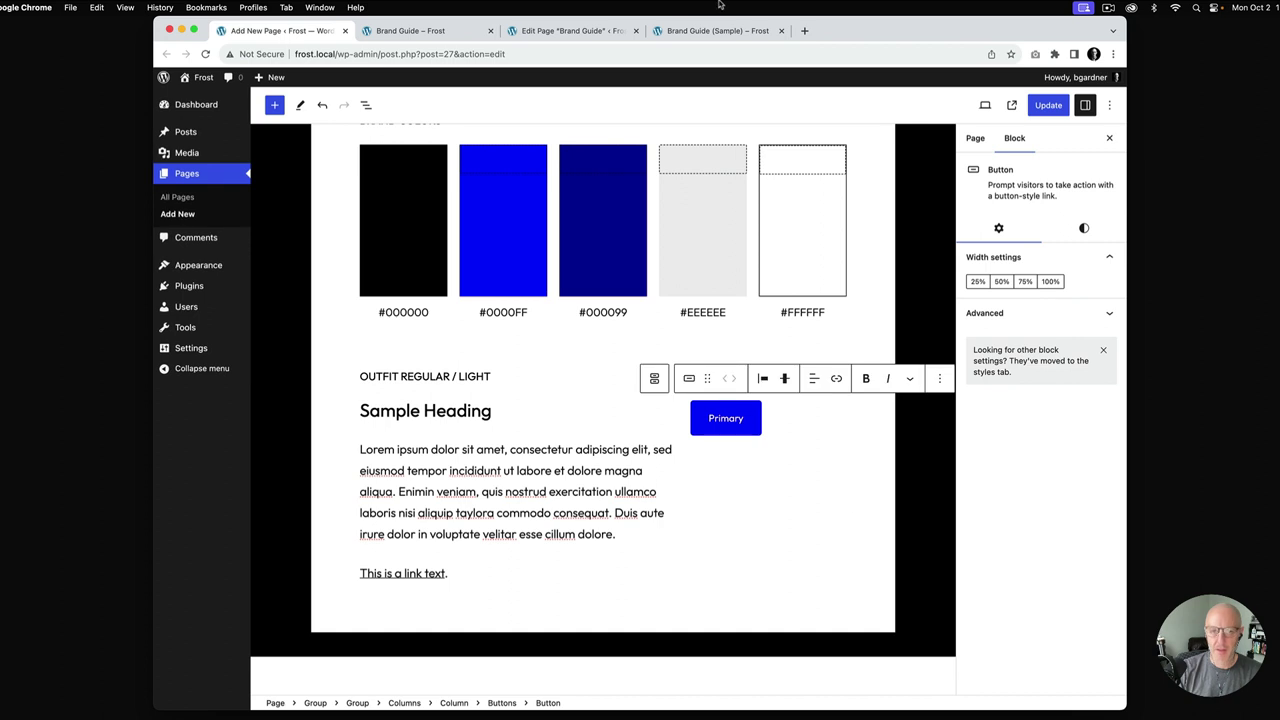
# Label the buttons Fill, Primary, Secondary and Outline, matching the sample page
pyautogui.click(704, 31)
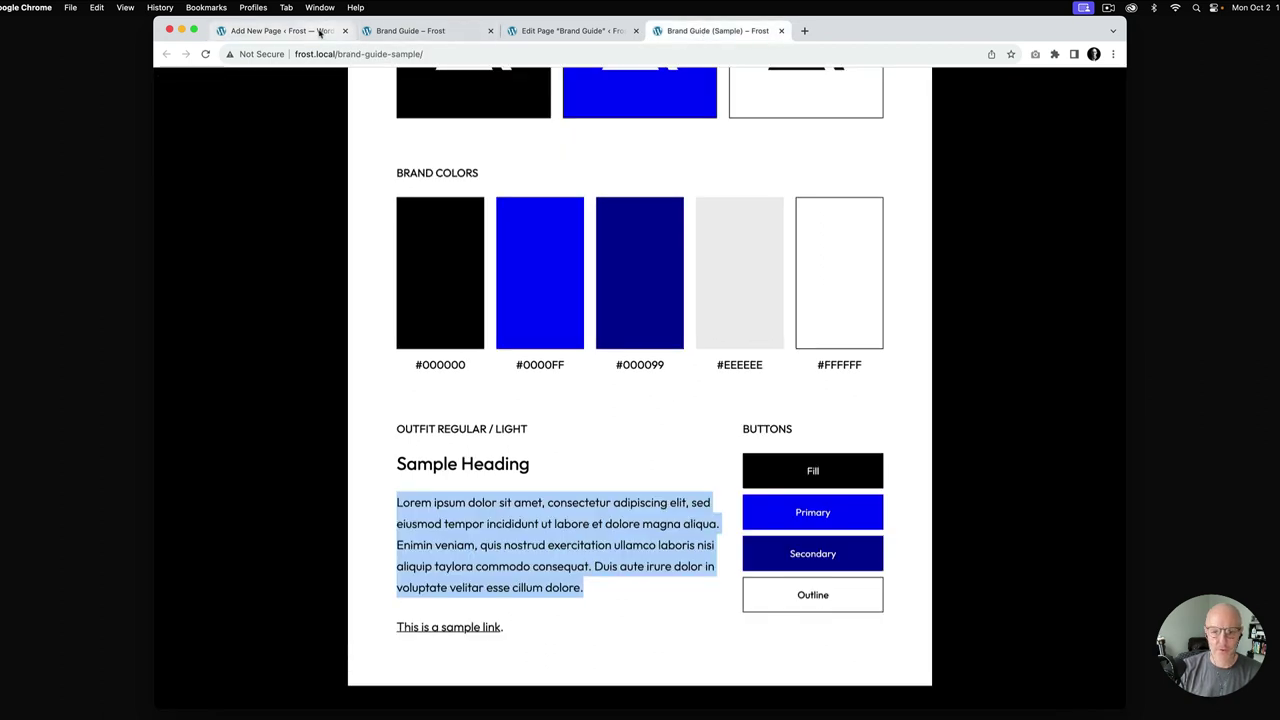
pyautogui.click(300, 30)
pyautogui.press('BackSpace')
pyautogui.press('BackSpace')
pyautogui.press('BackSpace')
pyautogui.press('BackSpace')
pyautogui.press('BackSpace')
pyautogui.press('BackSpace')
pyautogui.press('BackSpace')
pyautogui.write('Fill')
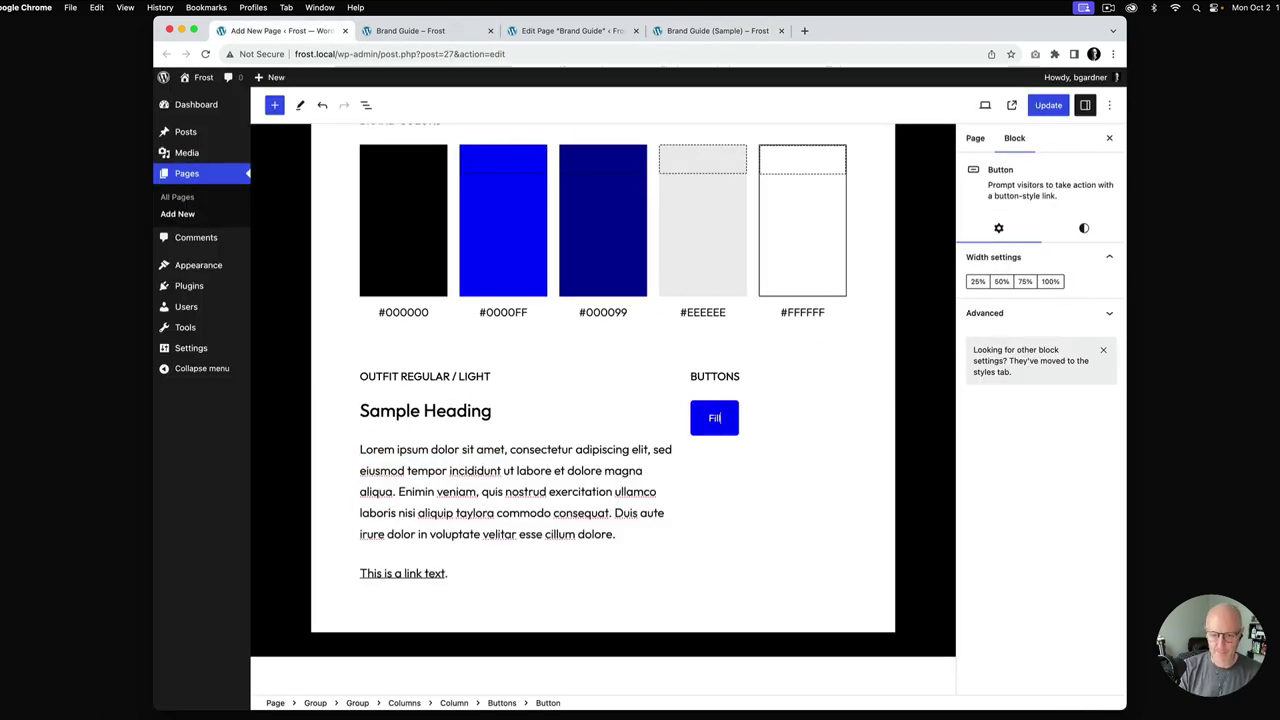
pyautogui.press('Return')
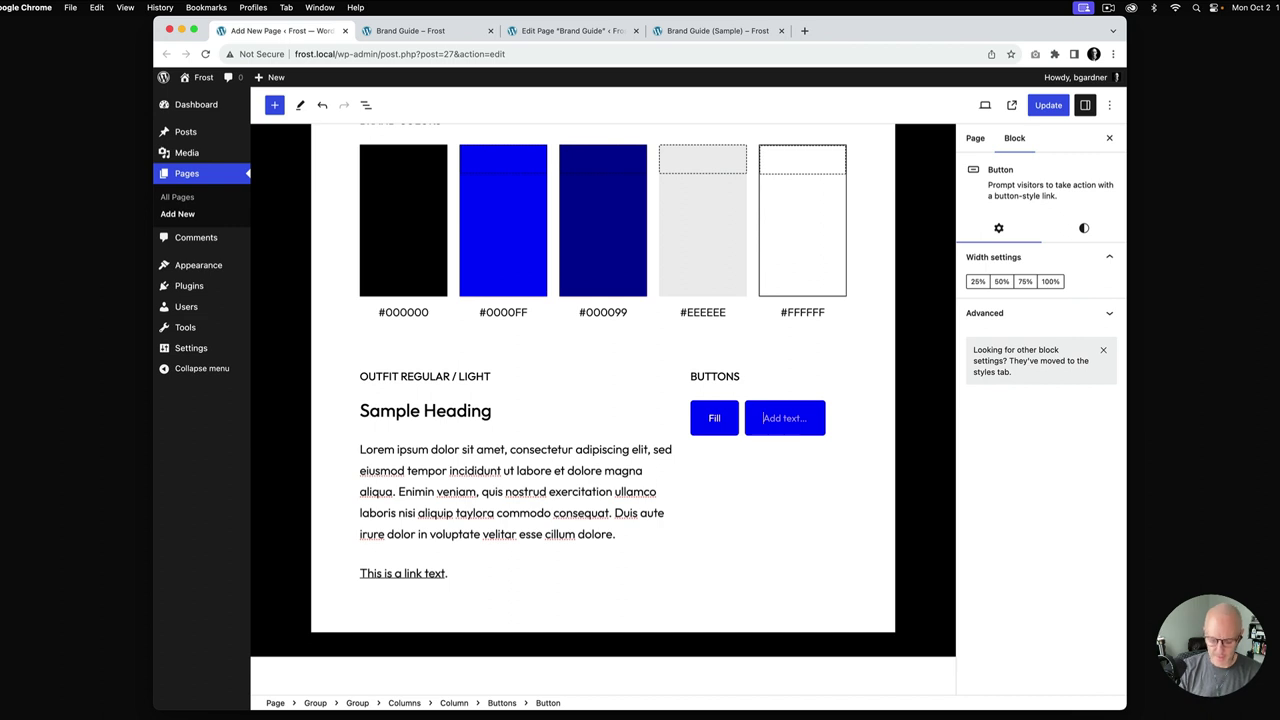
pyautogui.write('Primary')
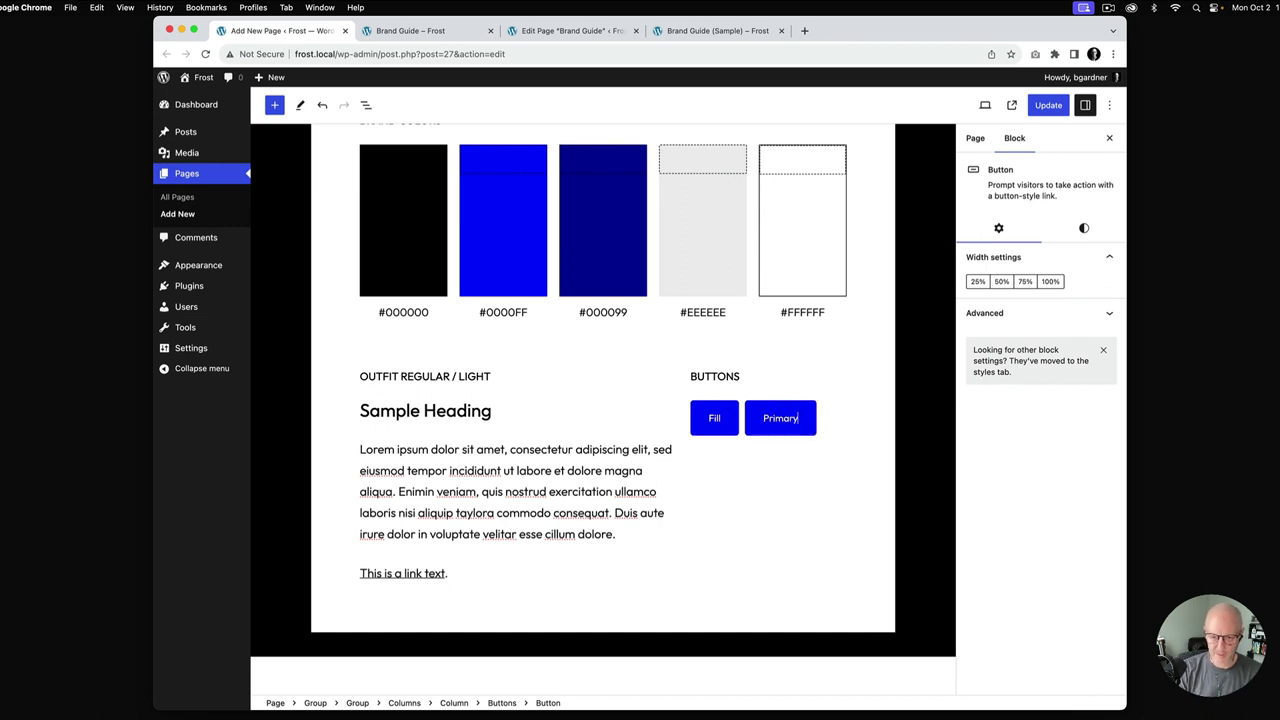
pyautogui.press('Return')
pyautogui.write('s')
pyautogui.press('BackSpace')
pyautogui.write('Secondary')
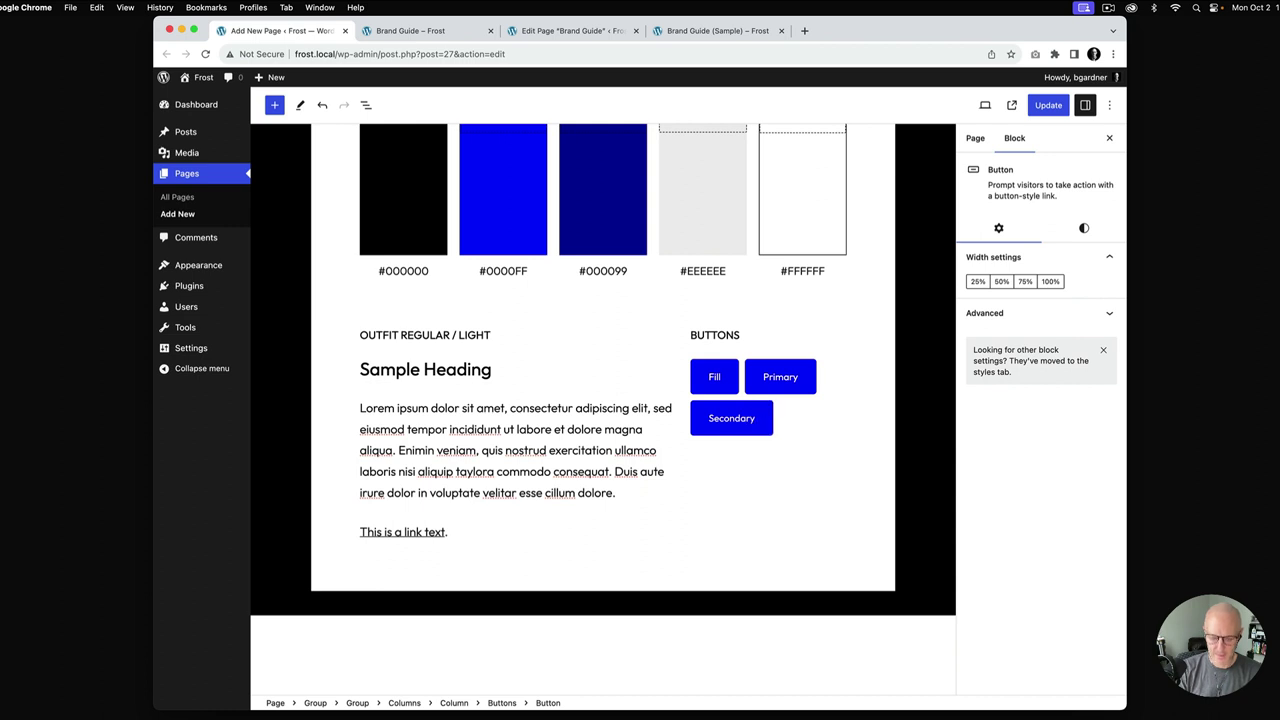
pyautogui.press('Return')
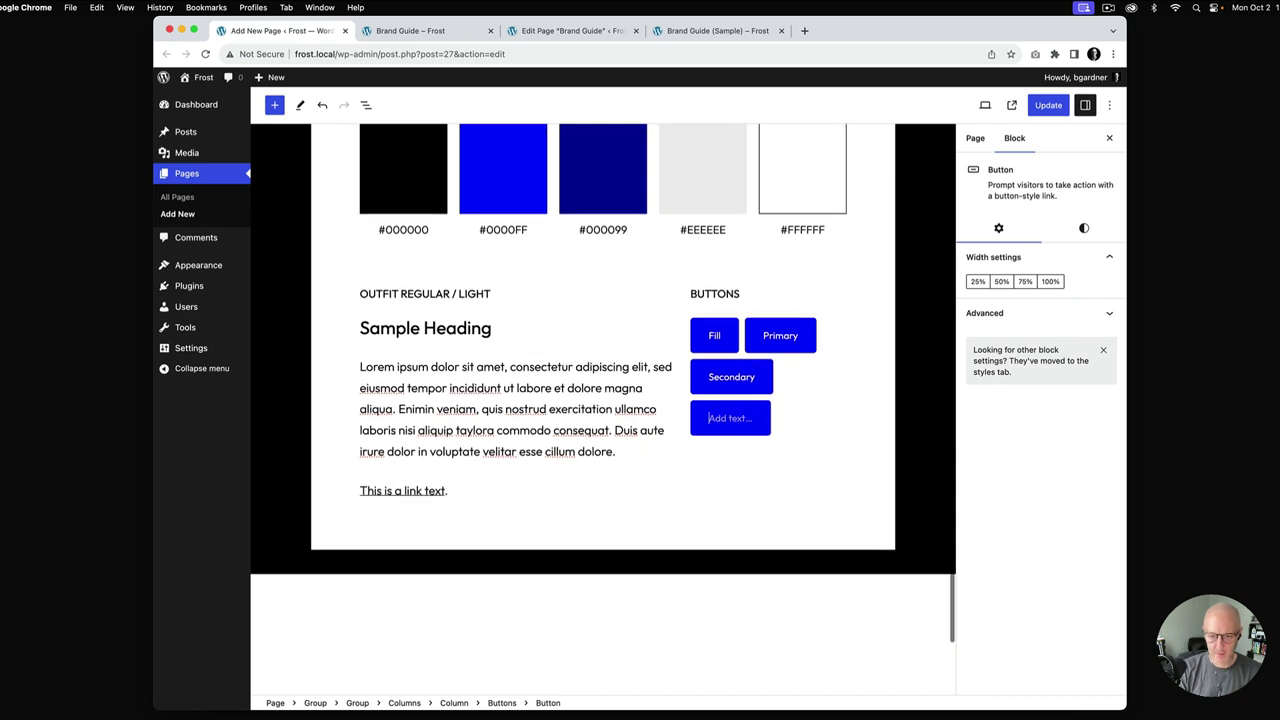
pyautogui.write('Outline')
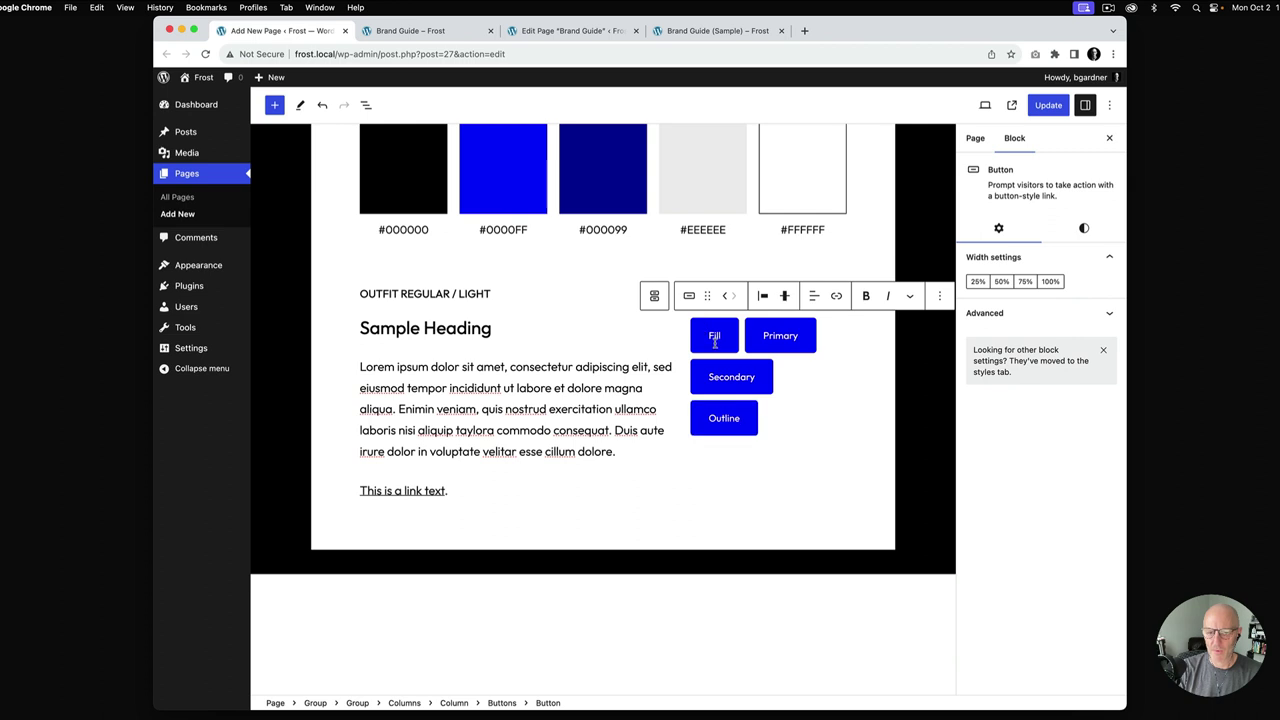
# Set all four buttons to 100% width
pyautogui.click(1050, 281)
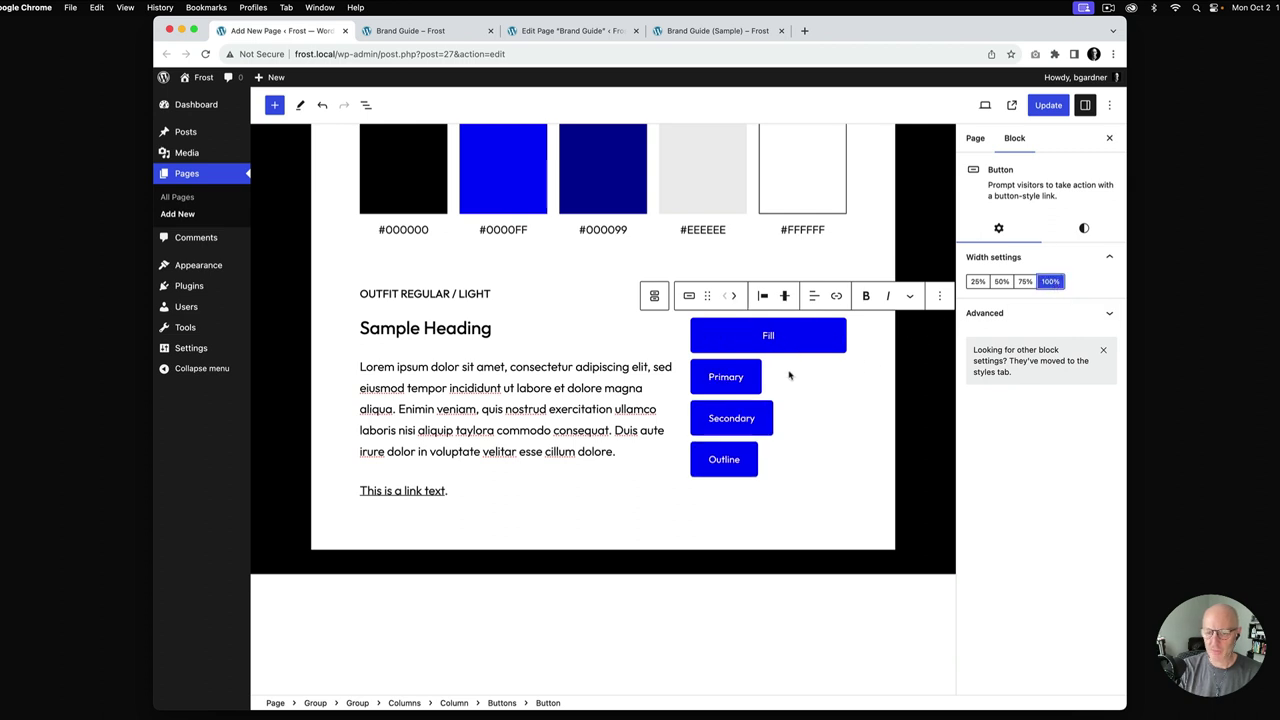
pyautogui.click(738, 376)
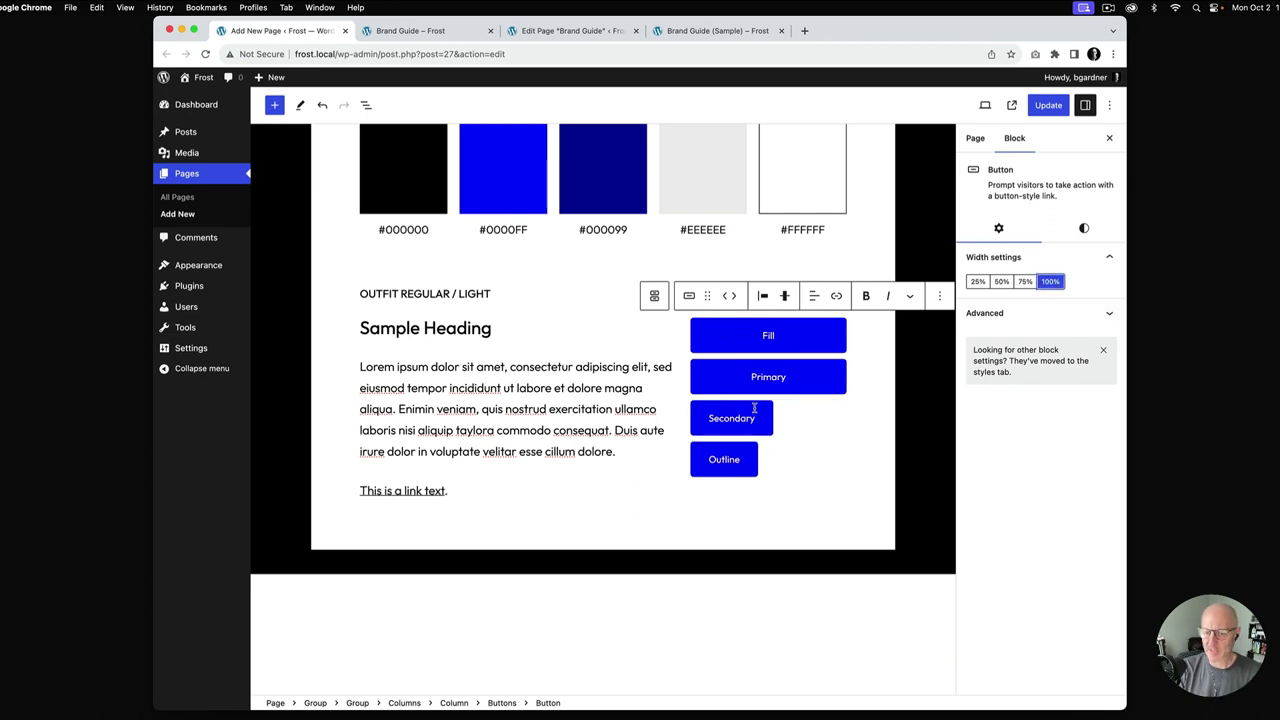
pyautogui.click(759, 418)
pyautogui.click(1050, 281)
pyautogui.click(734, 464)
pyautogui.click(1050, 281)
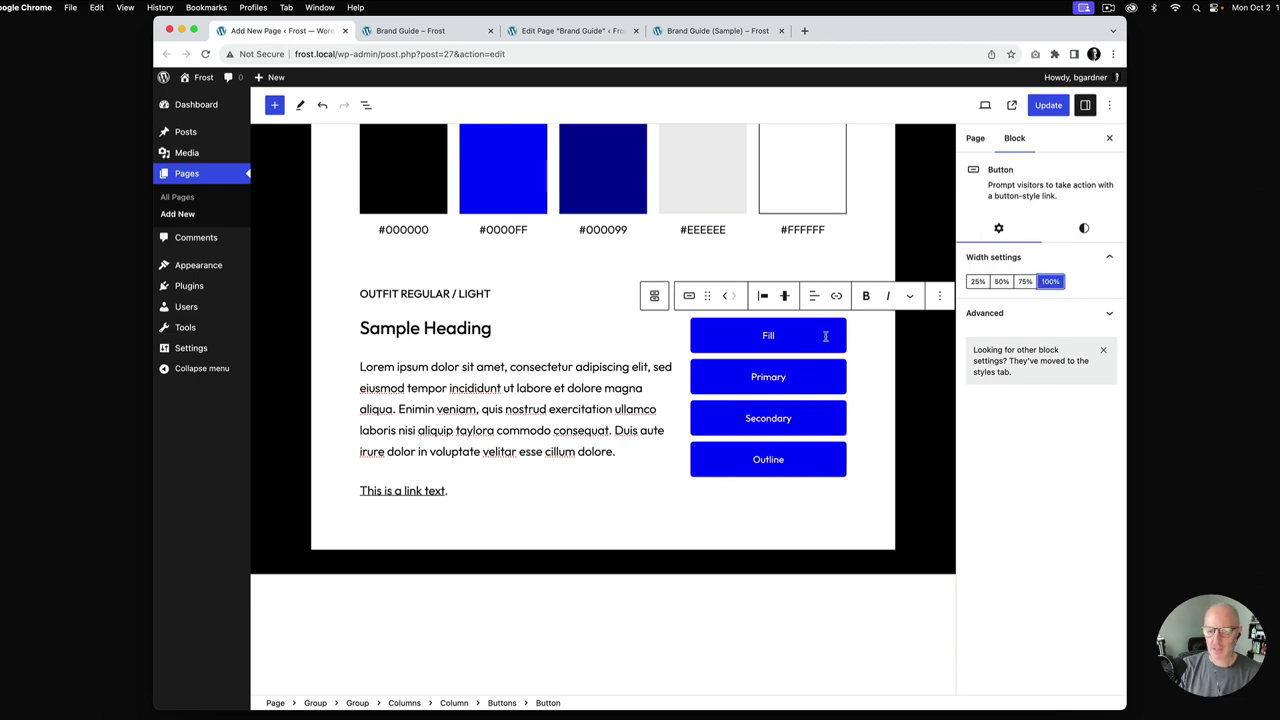
# Give the Fill button a black background and Secondary a #000099 background
pyautogui.click(1084, 228)
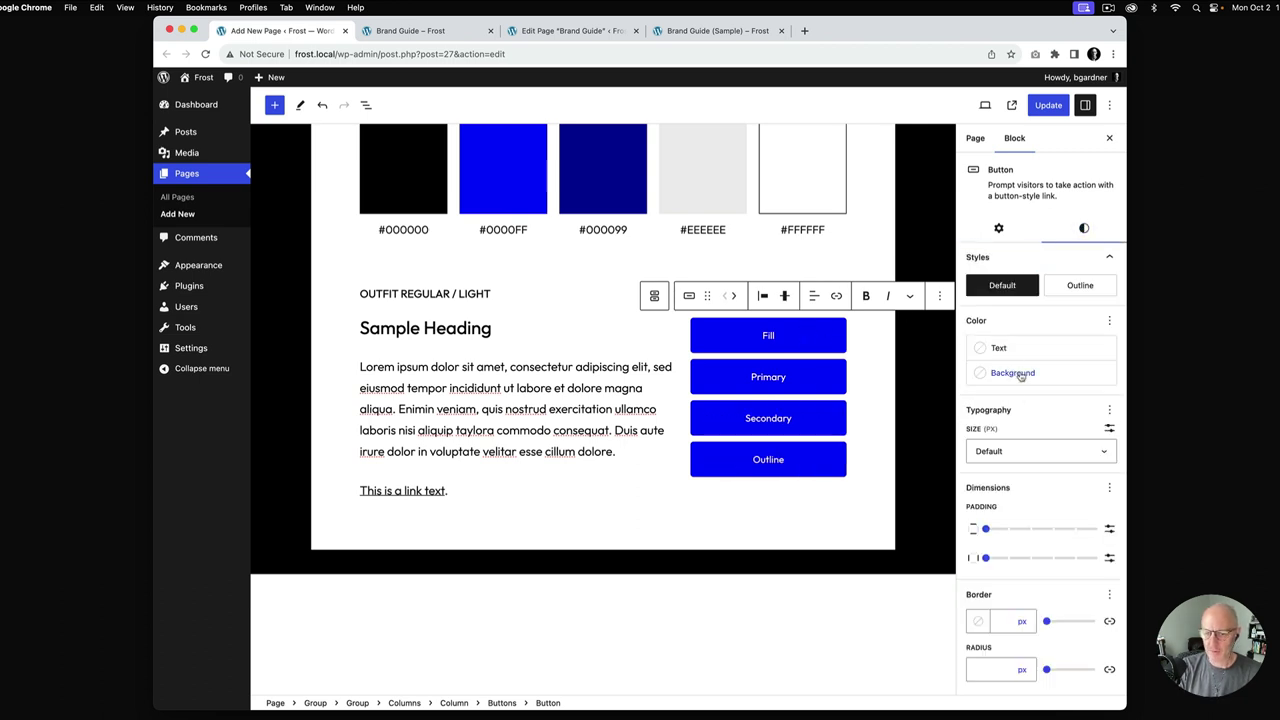
pyautogui.click(1013, 373)
pyautogui.click(828, 511)
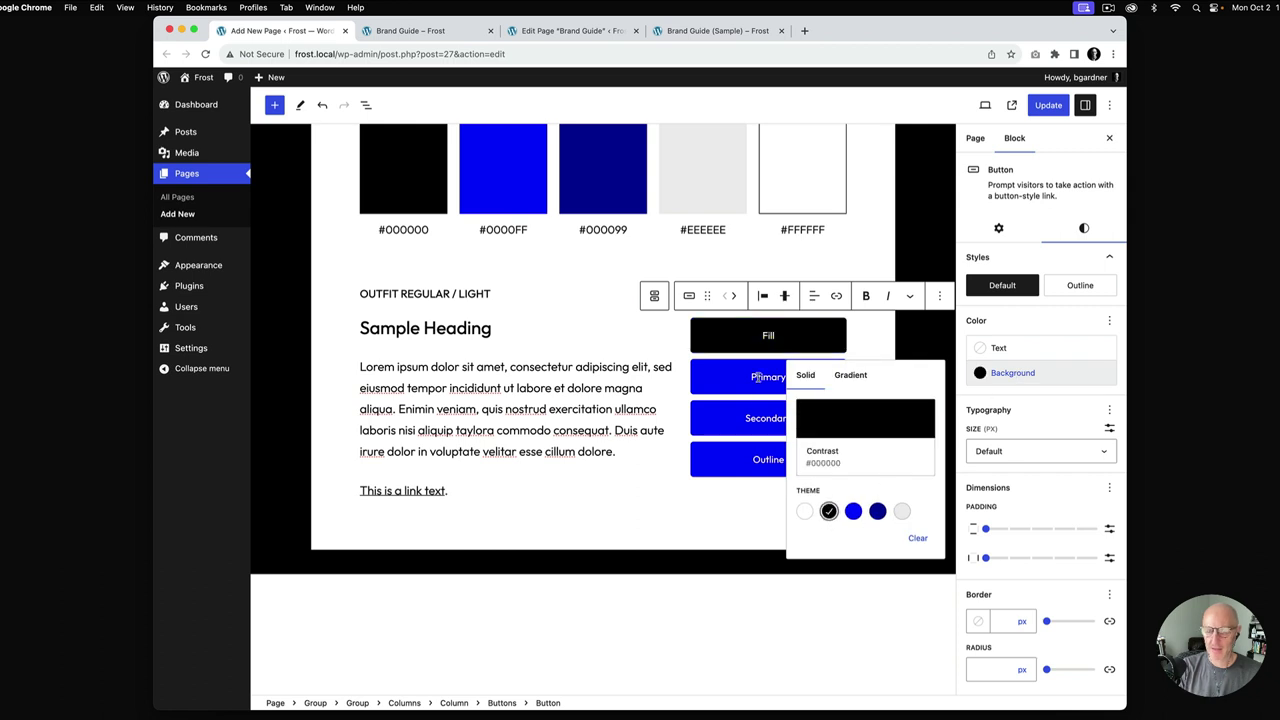
pyautogui.click(755, 376)
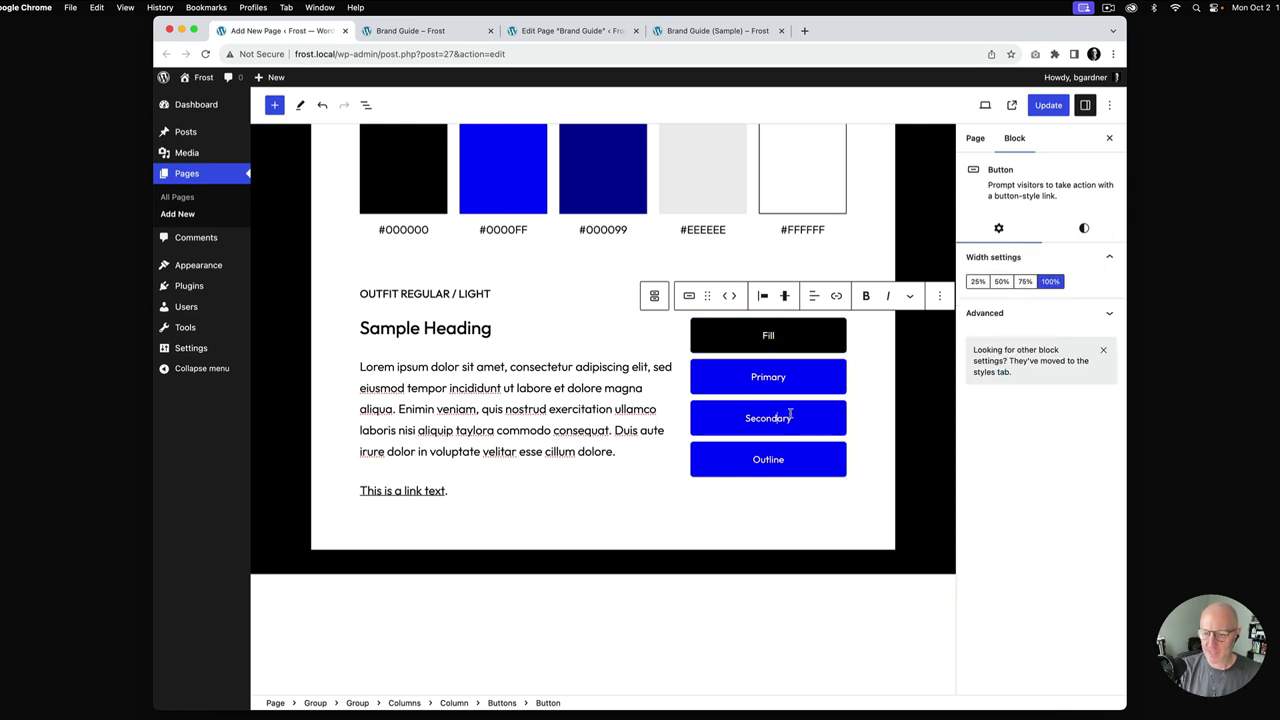
pyautogui.click(1084, 228)
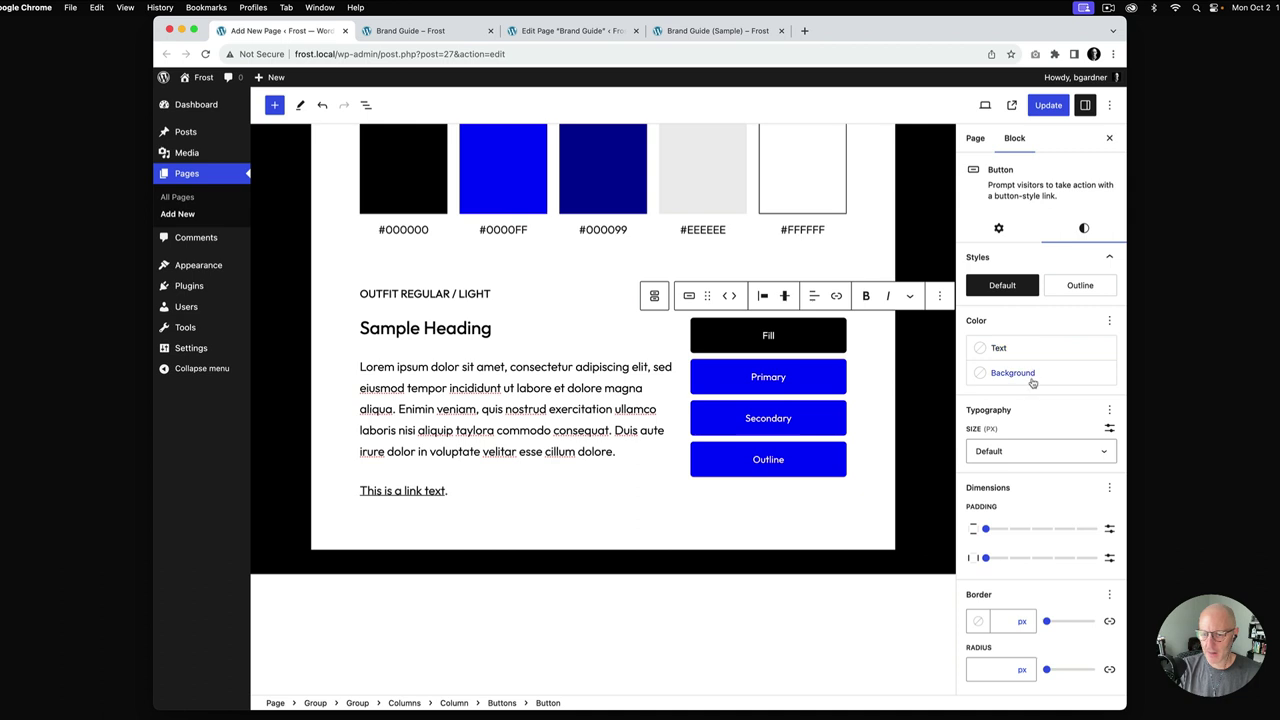
pyautogui.click(1032, 382)
pyautogui.click(877, 511)
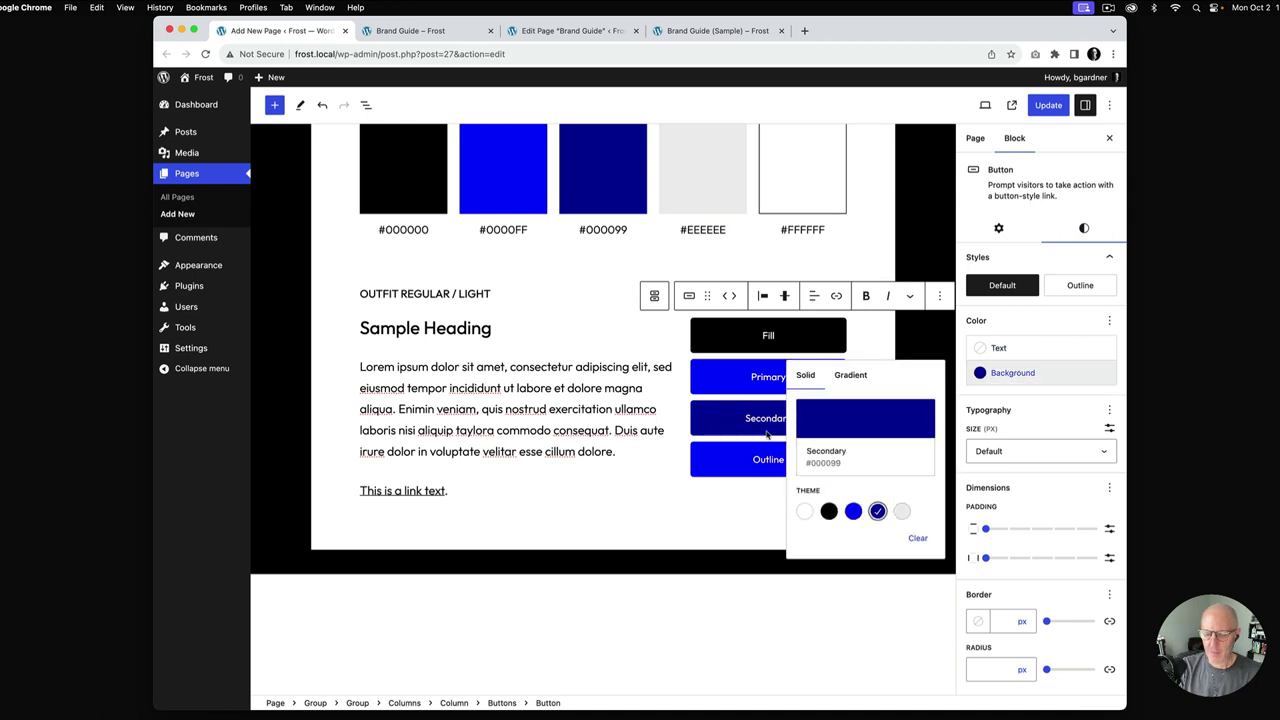
# Apply the Outline style to the Outline button, then compare with the sample page
pyautogui.click(756, 468)
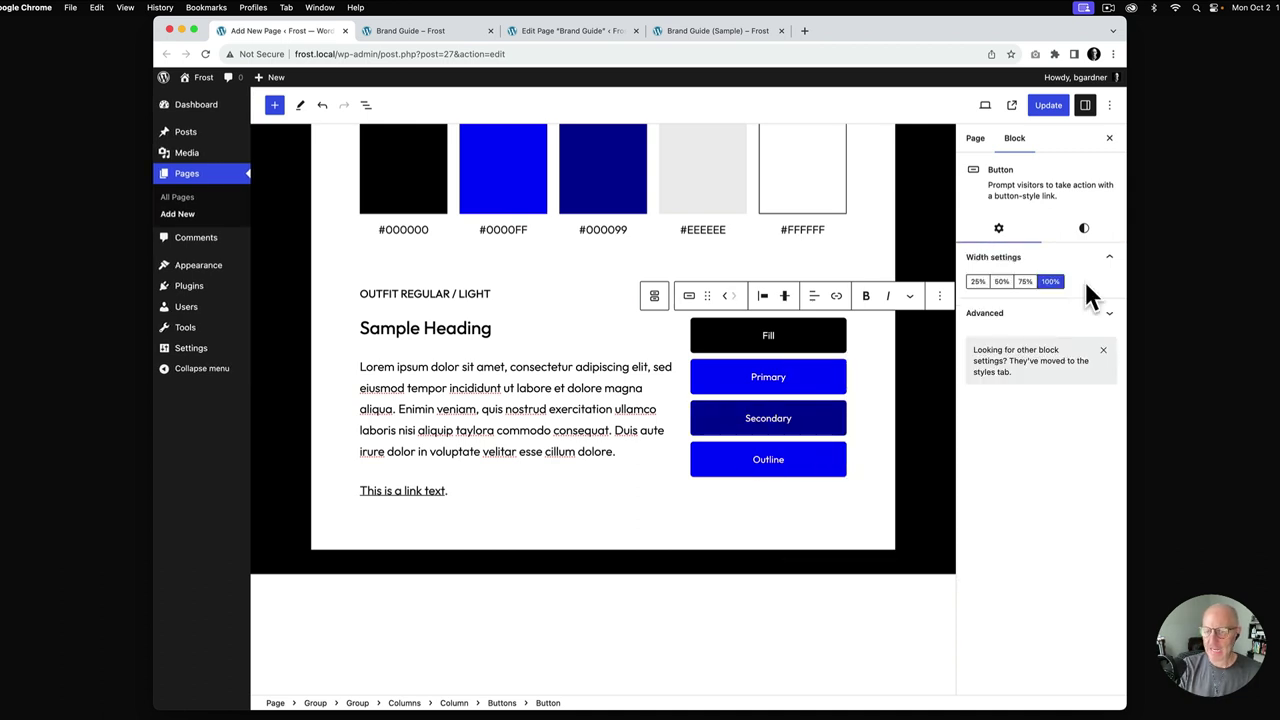
pyautogui.click(1084, 228)
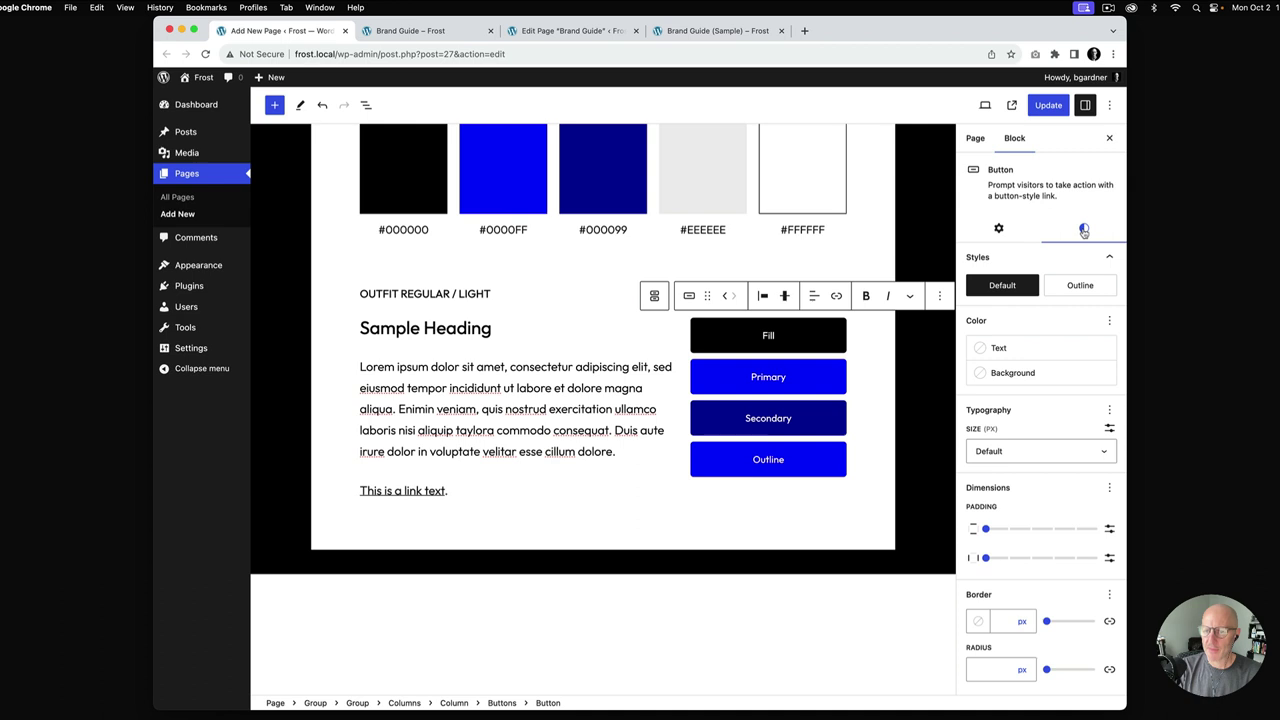
pyautogui.click(1080, 286)
pyautogui.moveTo(1080, 287)
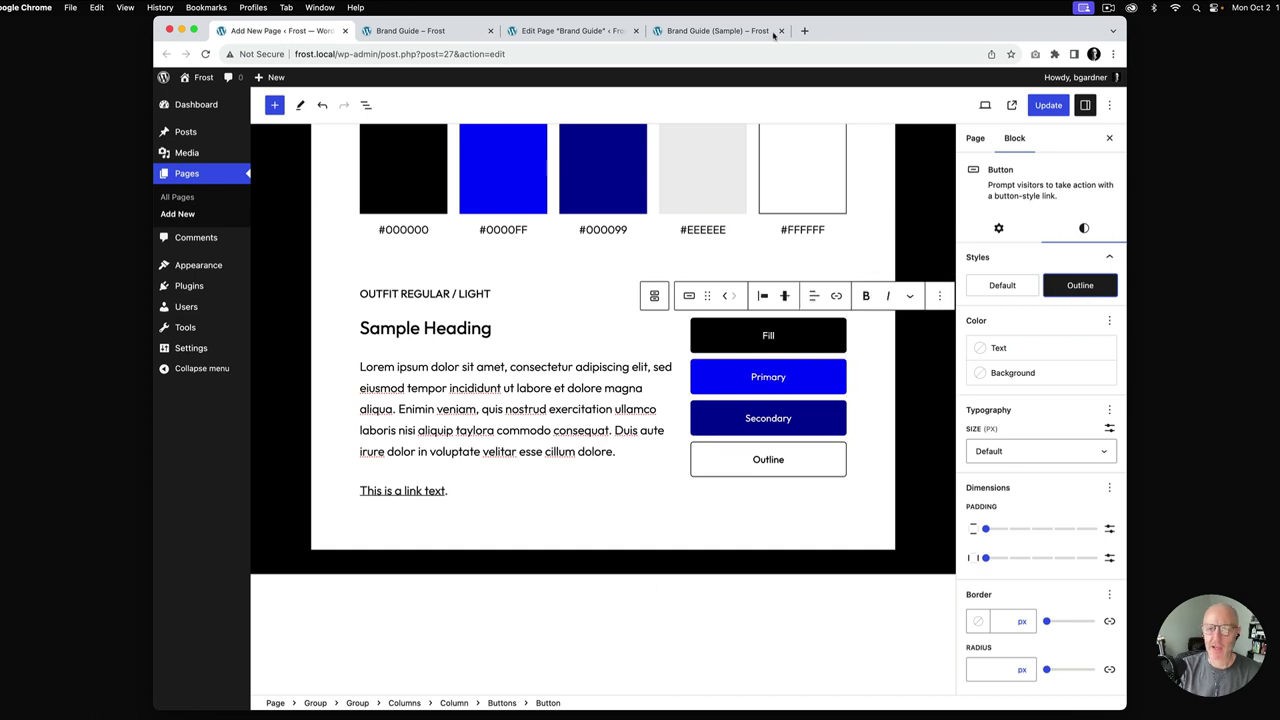
pyautogui.click(702, 32)
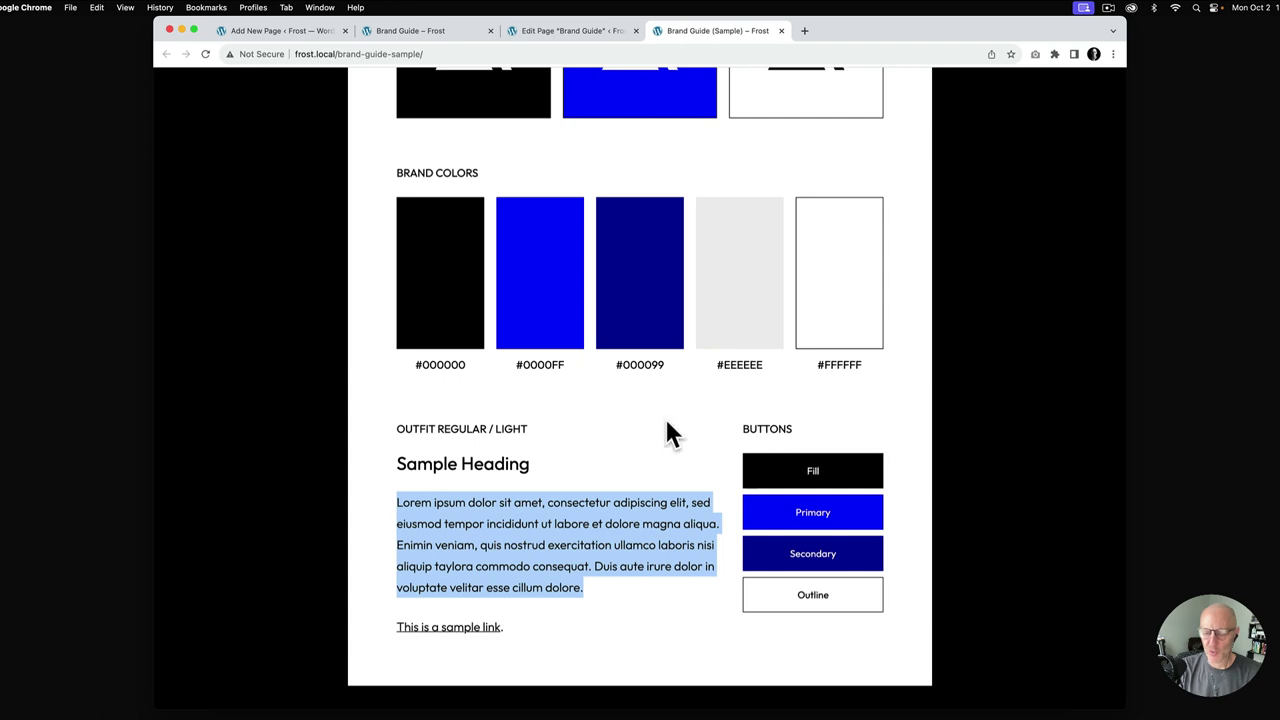
# Check the corner radius of the Fill, Primary and Secondary buttons
pyautogui.click(276, 32)
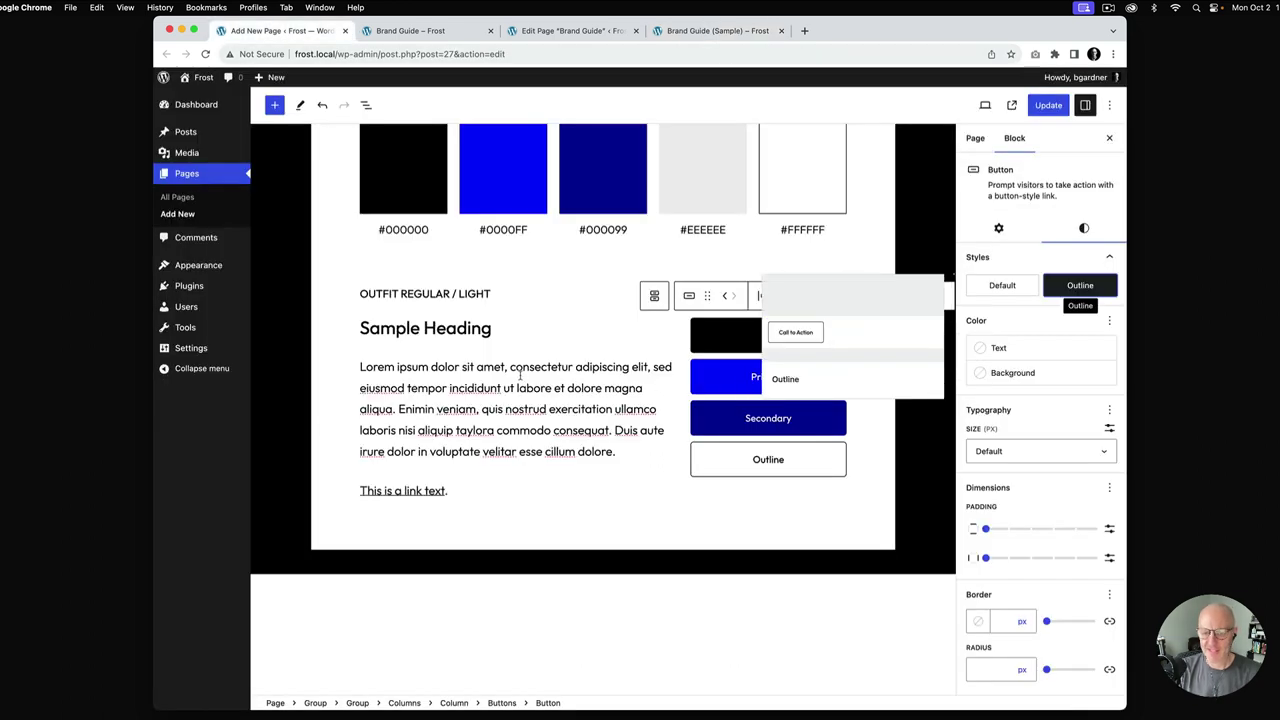
pyautogui.click(720, 333)
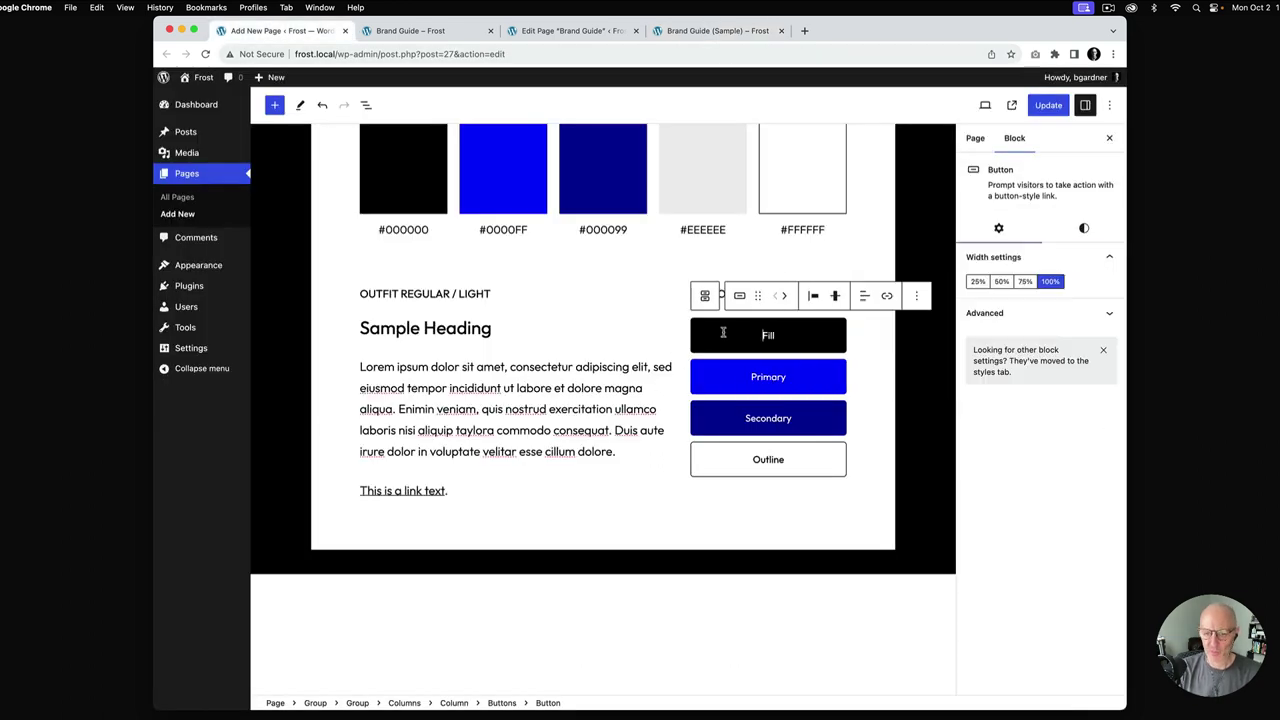
pyautogui.click(1084, 229)
pyautogui.click(988, 662)
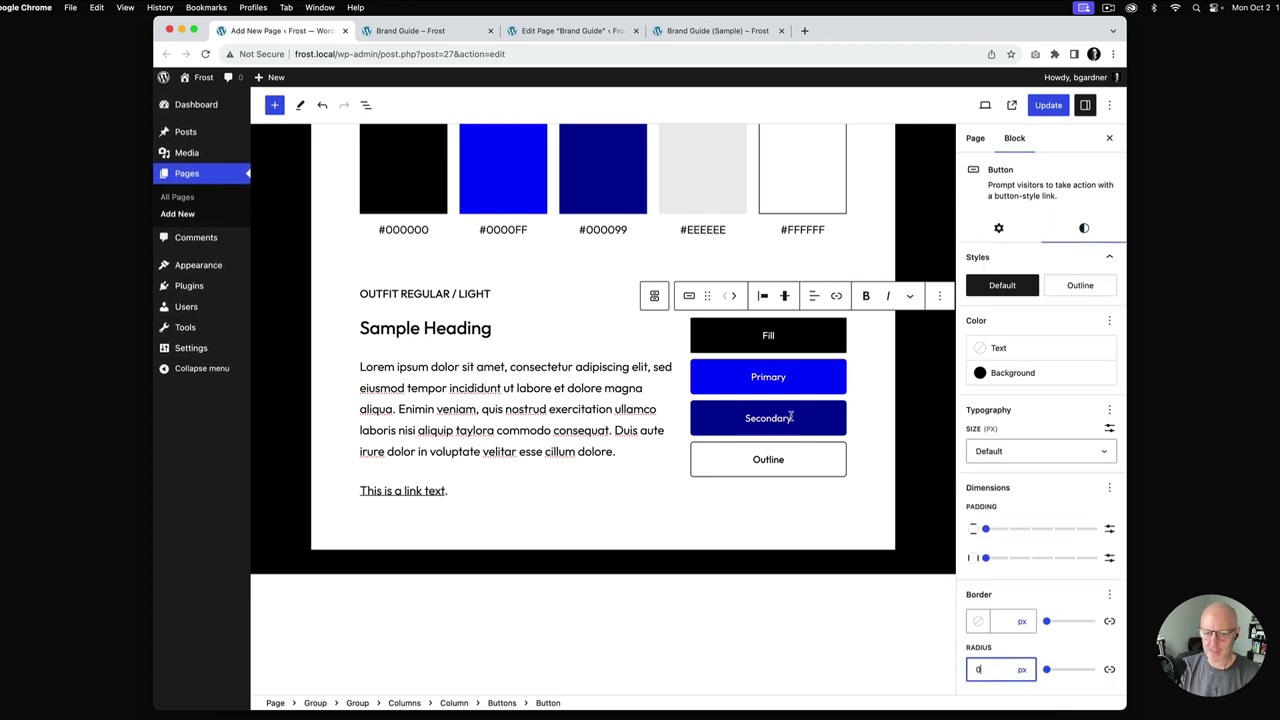
pyautogui.click(787, 380)
pyautogui.click(1084, 229)
pyautogui.click(986, 669)
pyautogui.click(768, 418)
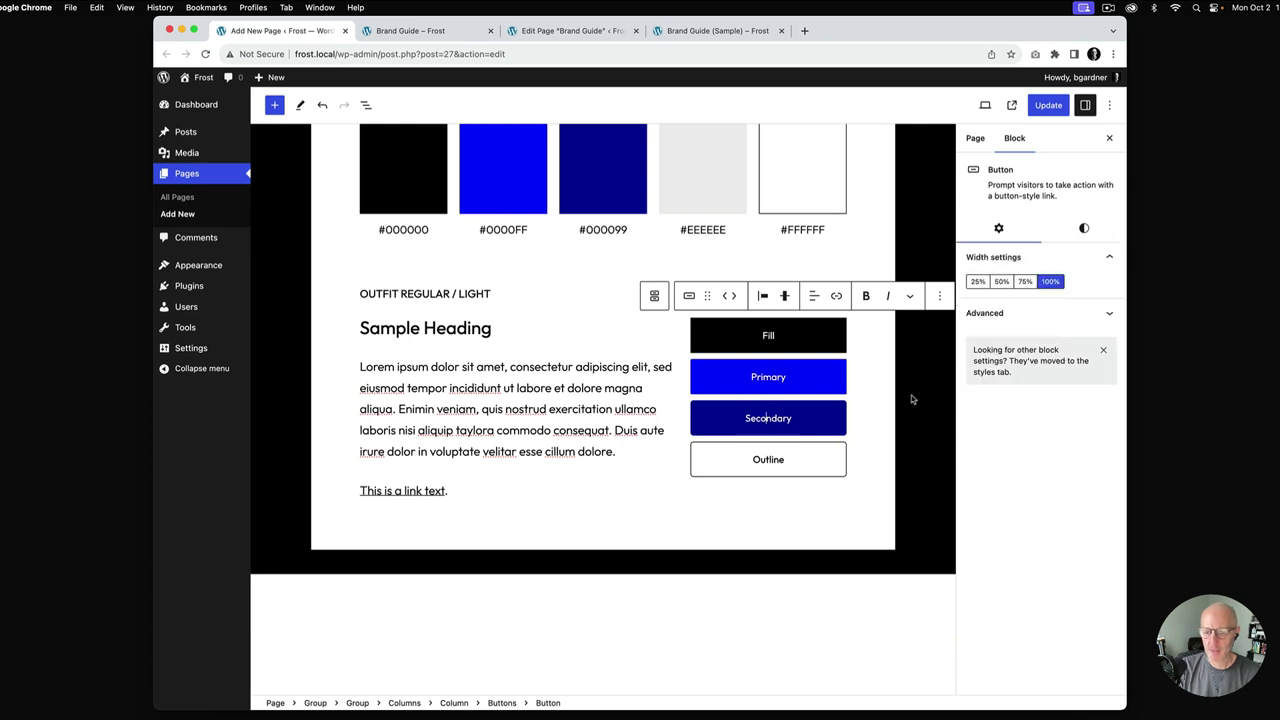
pyautogui.click(1084, 229)
pyautogui.click(979, 669)
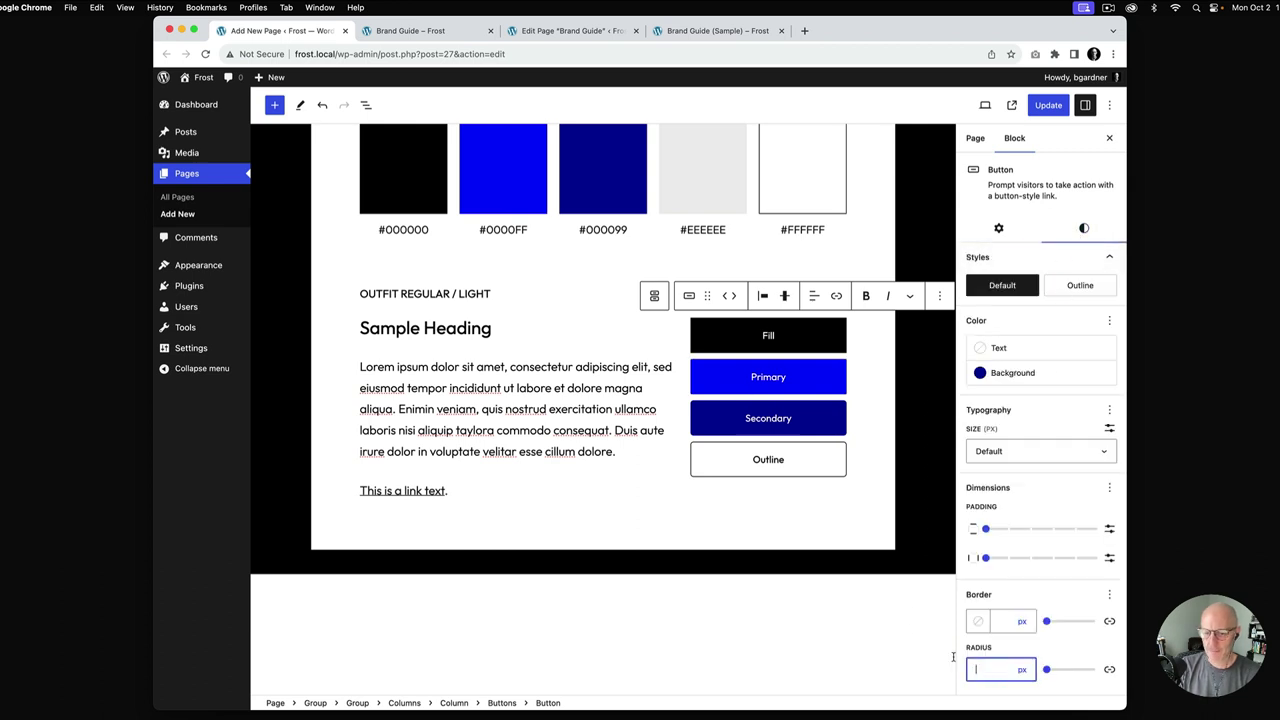
# Set the button border radius to 0, save the page, and view the live Brand Guide
pyautogui.click(797, 463)
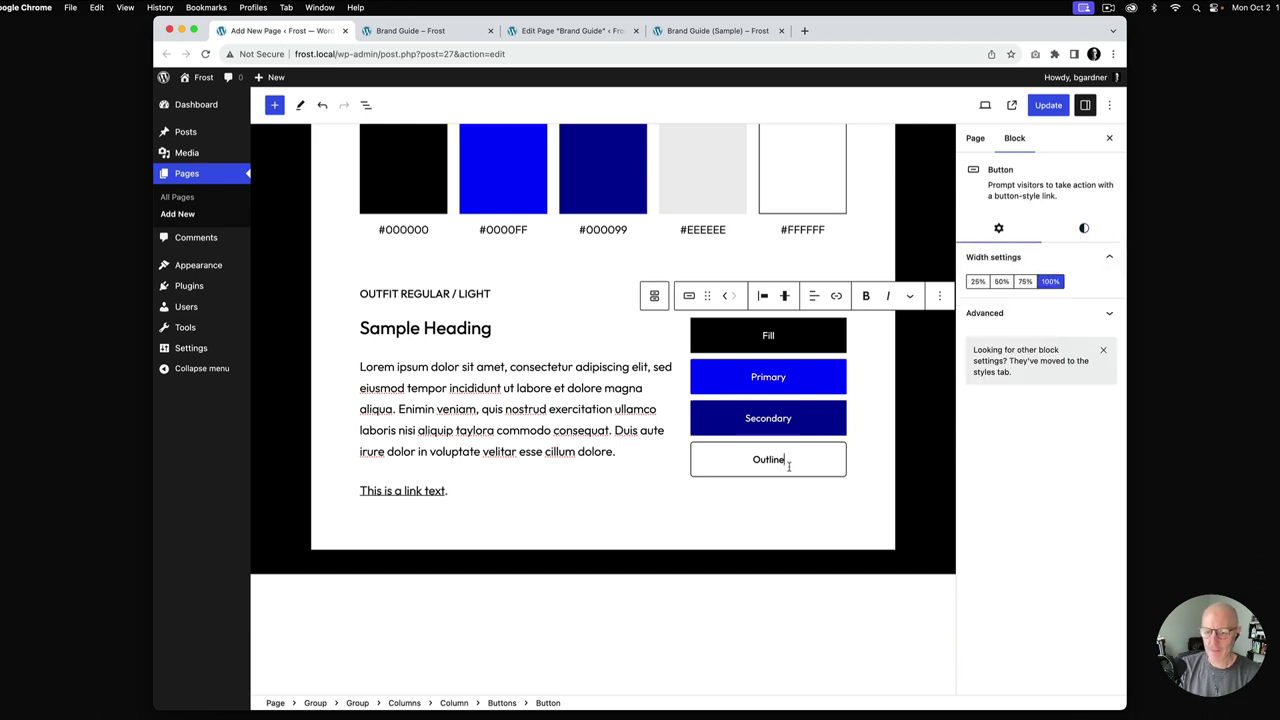
pyautogui.click(1084, 229)
pyautogui.moveTo(1046, 669); pyautogui.dragTo(1116, 674)
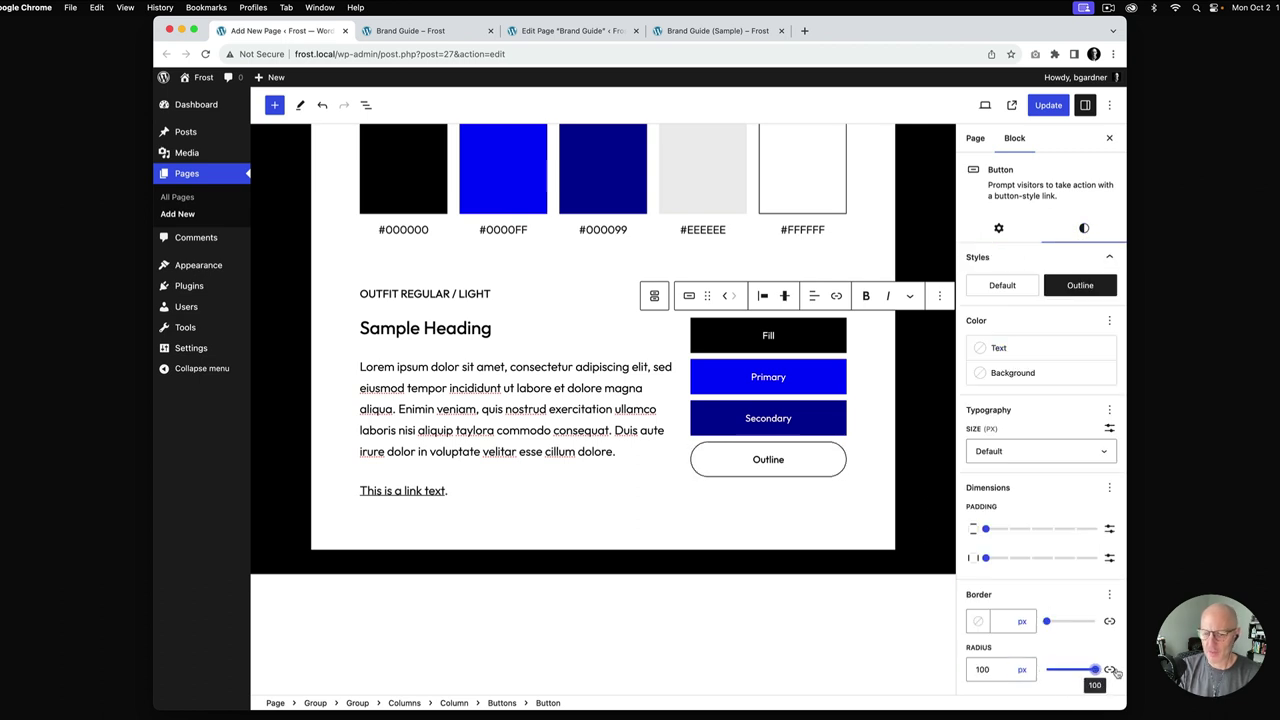
pyautogui.doubleClick(999, 669)
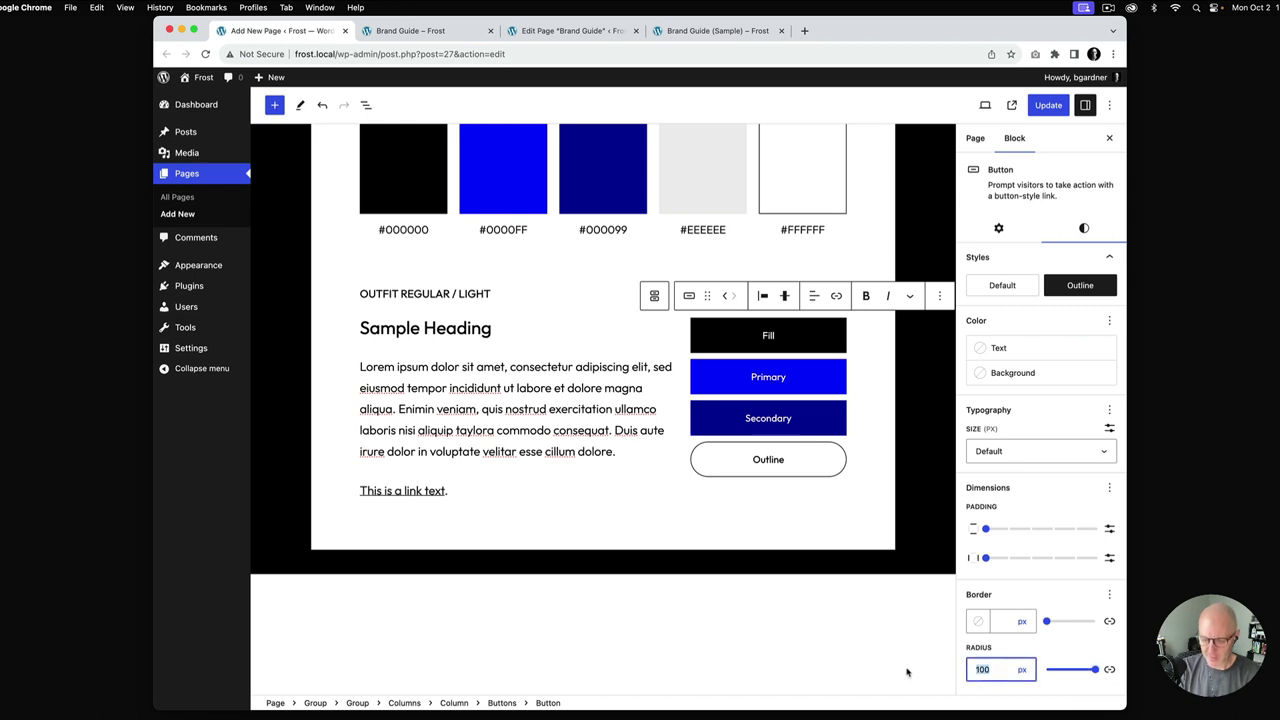
pyautogui.write('0')
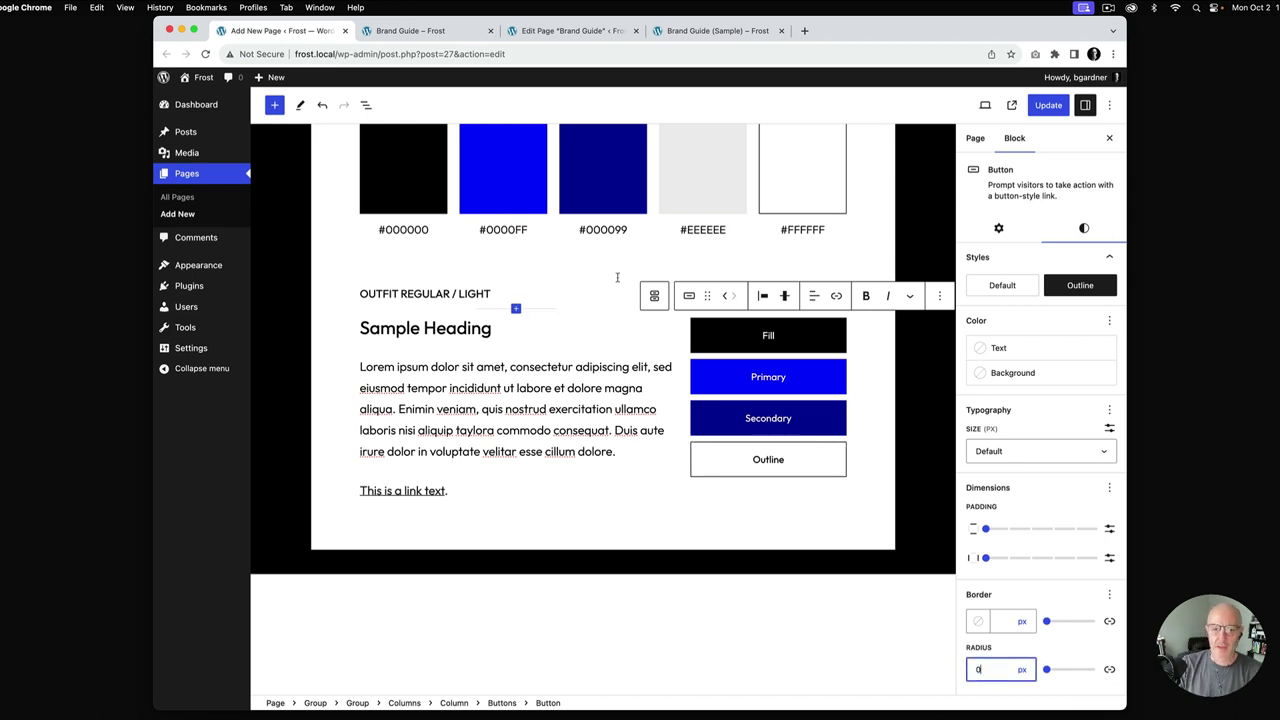
pyautogui.click(1050, 108)
pyautogui.click(400, 31)
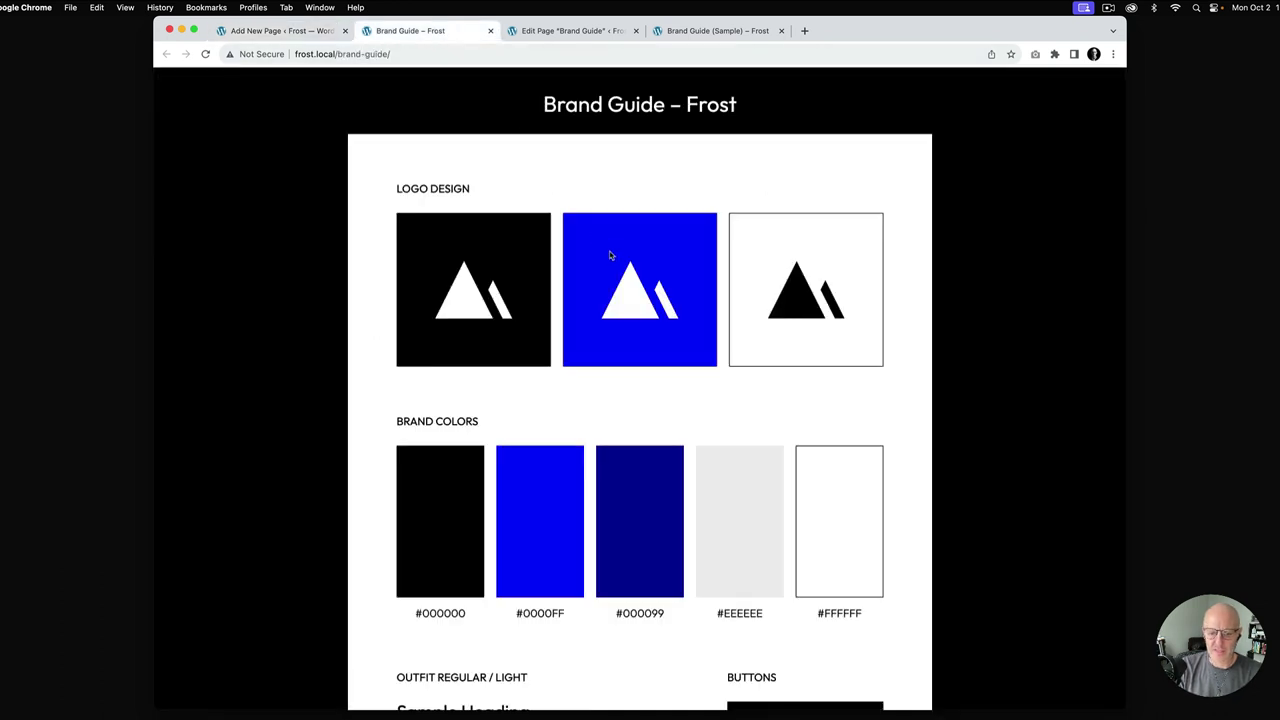
# Compare the live Brand Guide page with the sample version, then return to the editor
pyautogui.scroll(-5, 610, 256)
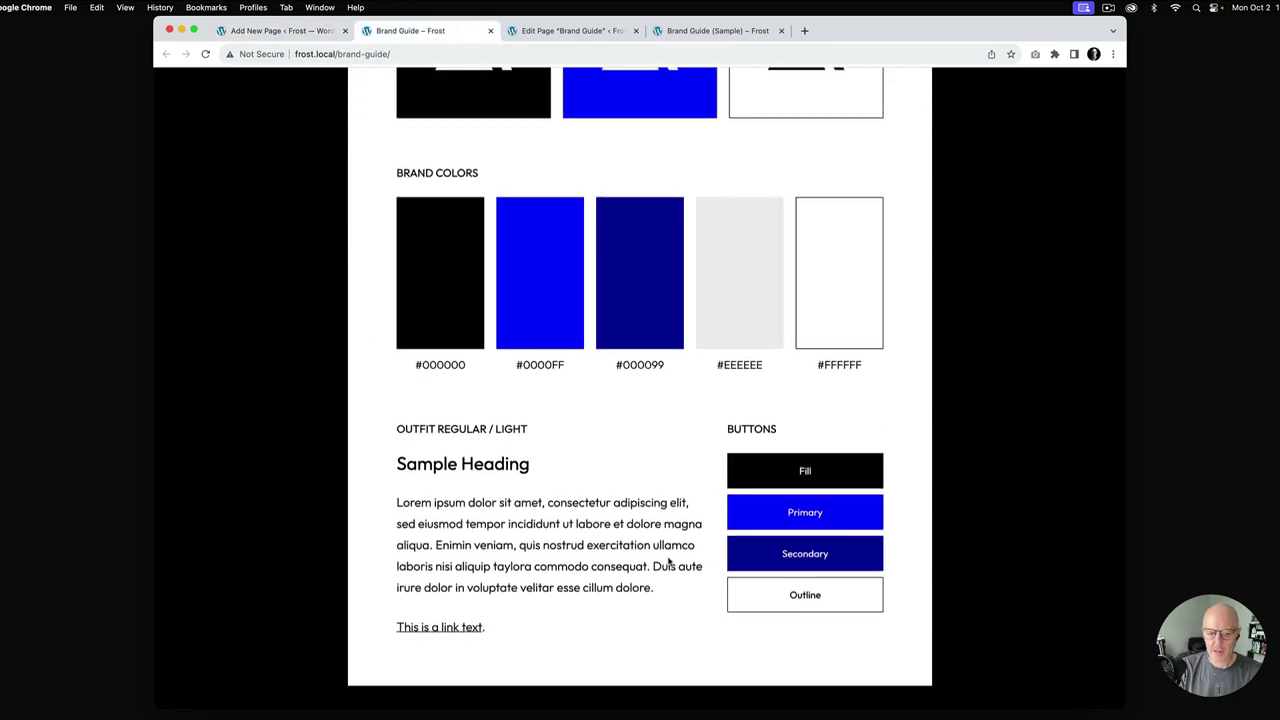
pyautogui.press('super+4')
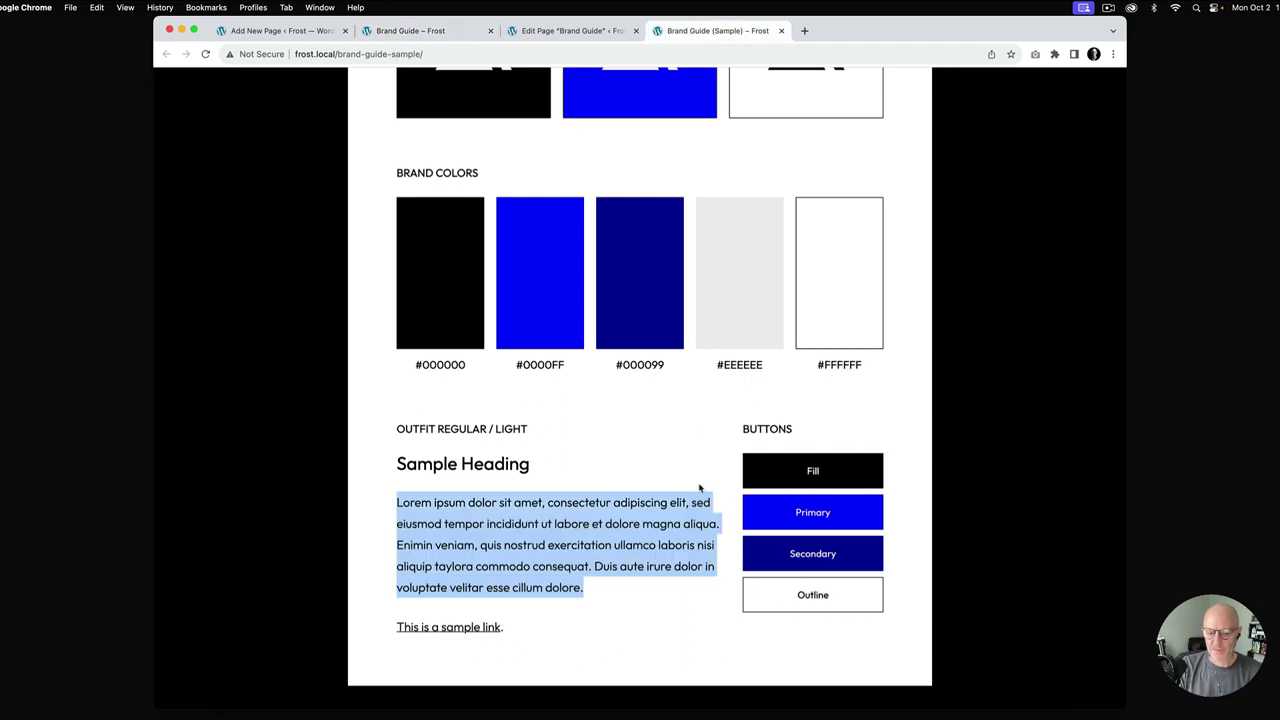
pyautogui.click(822, 477)
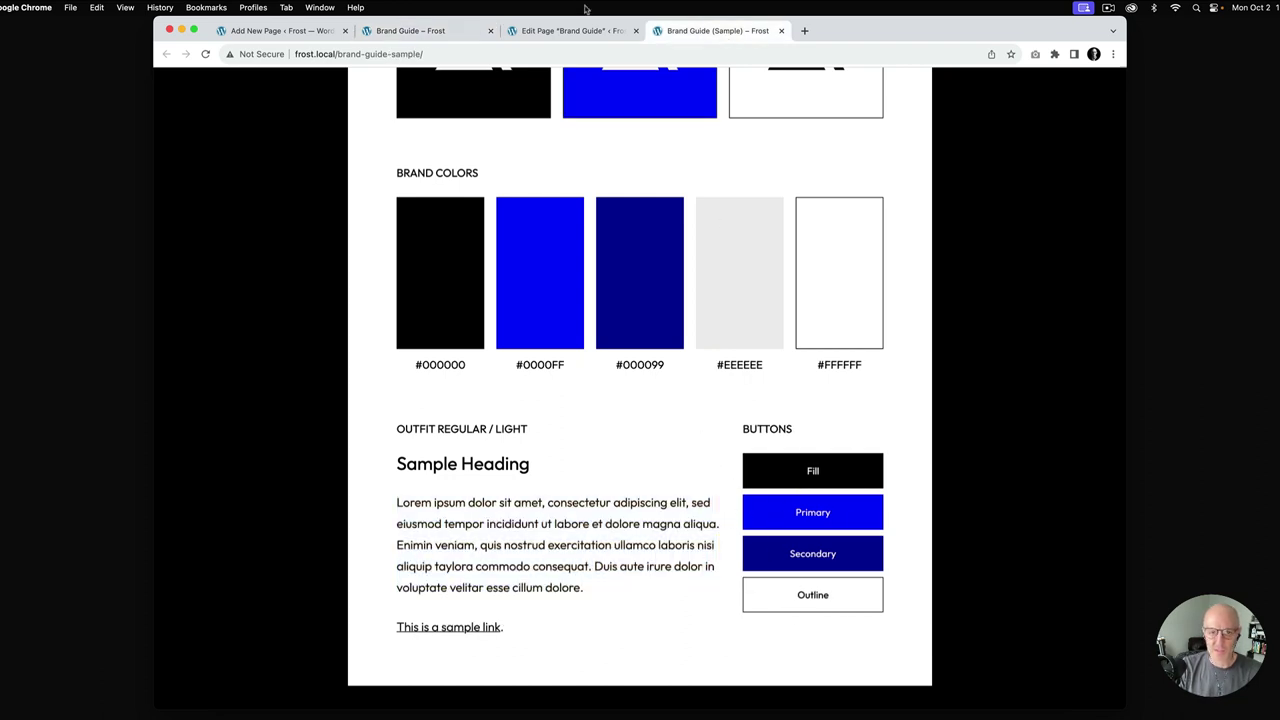
pyautogui.click(458, 31)
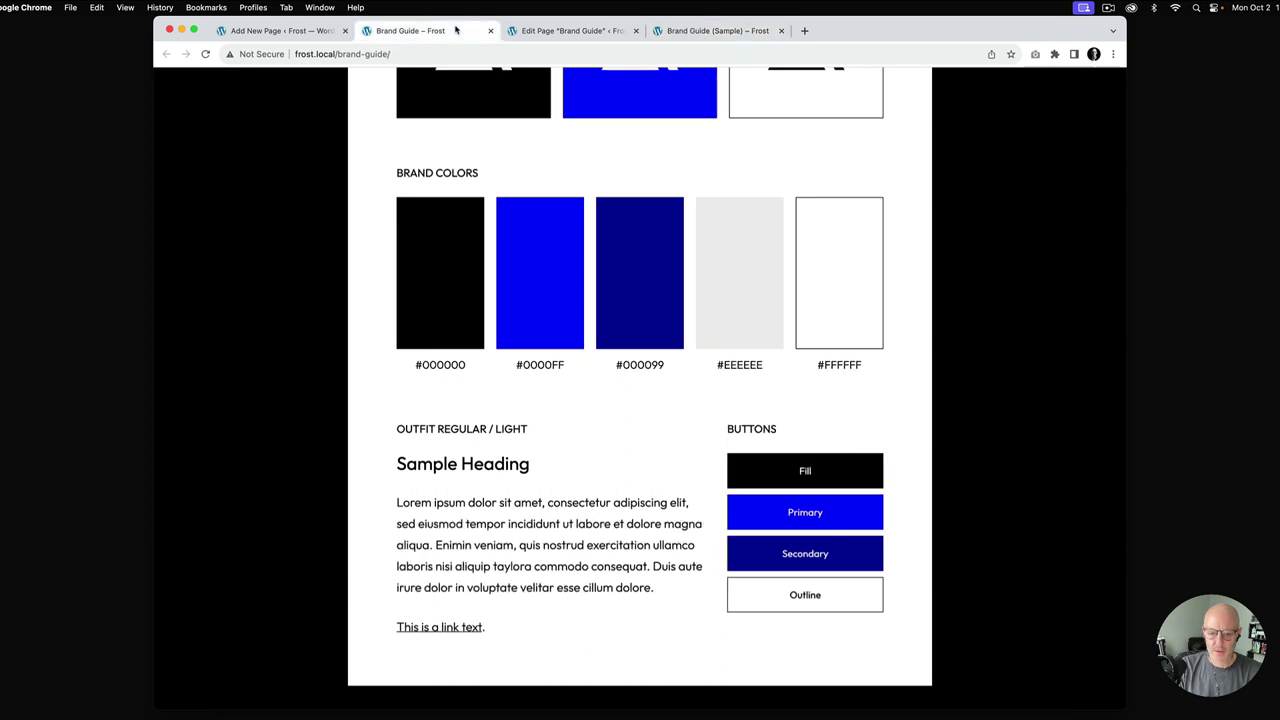
pyautogui.click(320, 32)
pyautogui.click(555, 429)
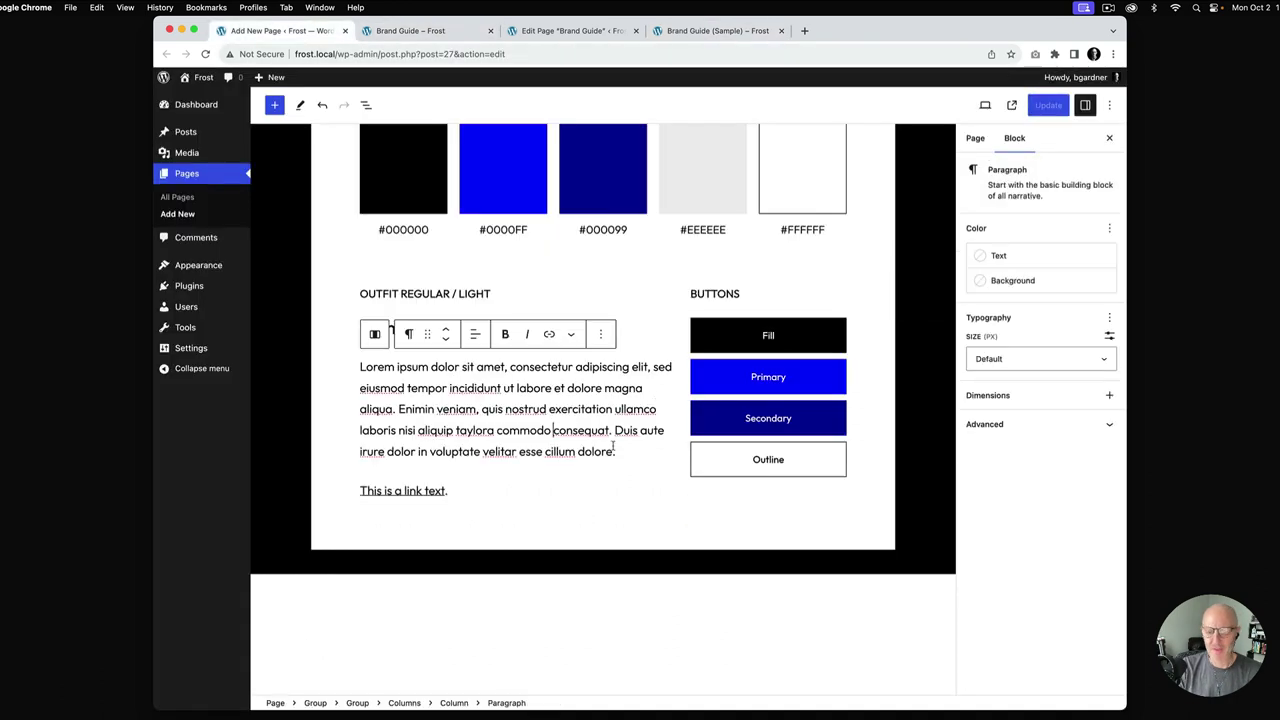
# Set the Buttons column width to 30% and the text column to 70%
pyautogui.click(744, 330)
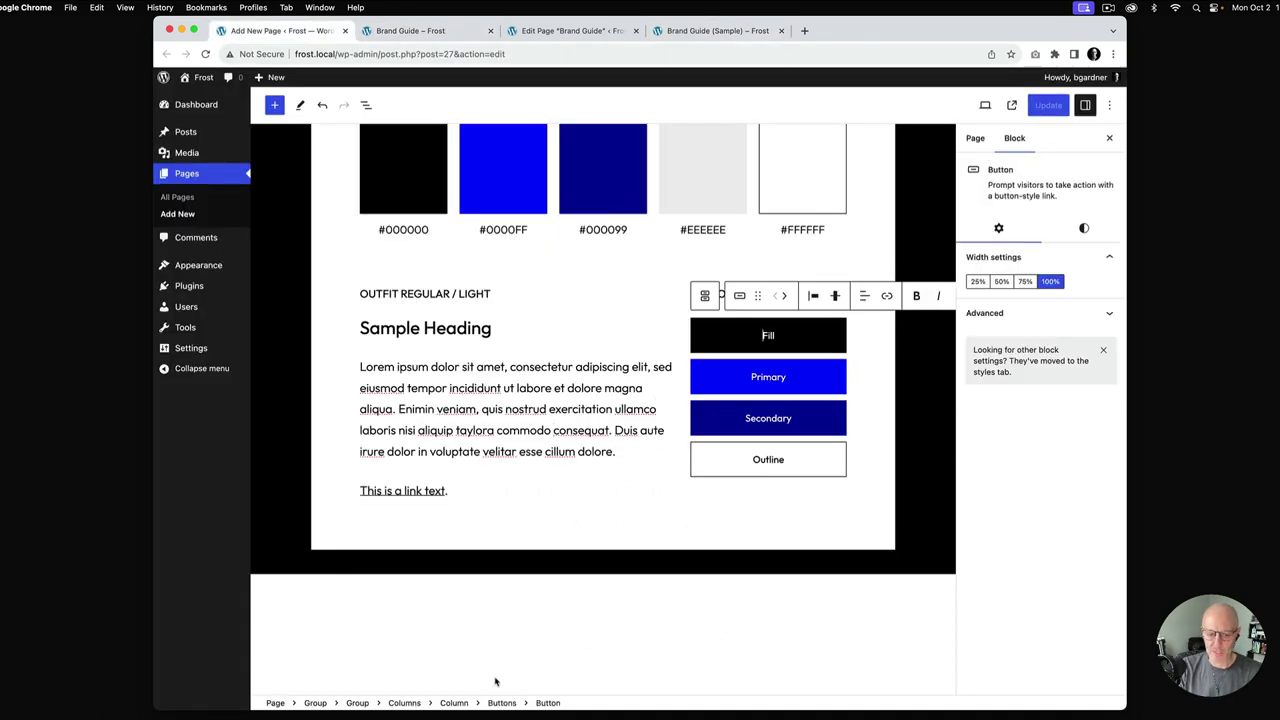
pyautogui.click(454, 702)
pyautogui.doubleClick(1066, 370)
pyautogui.write('30')
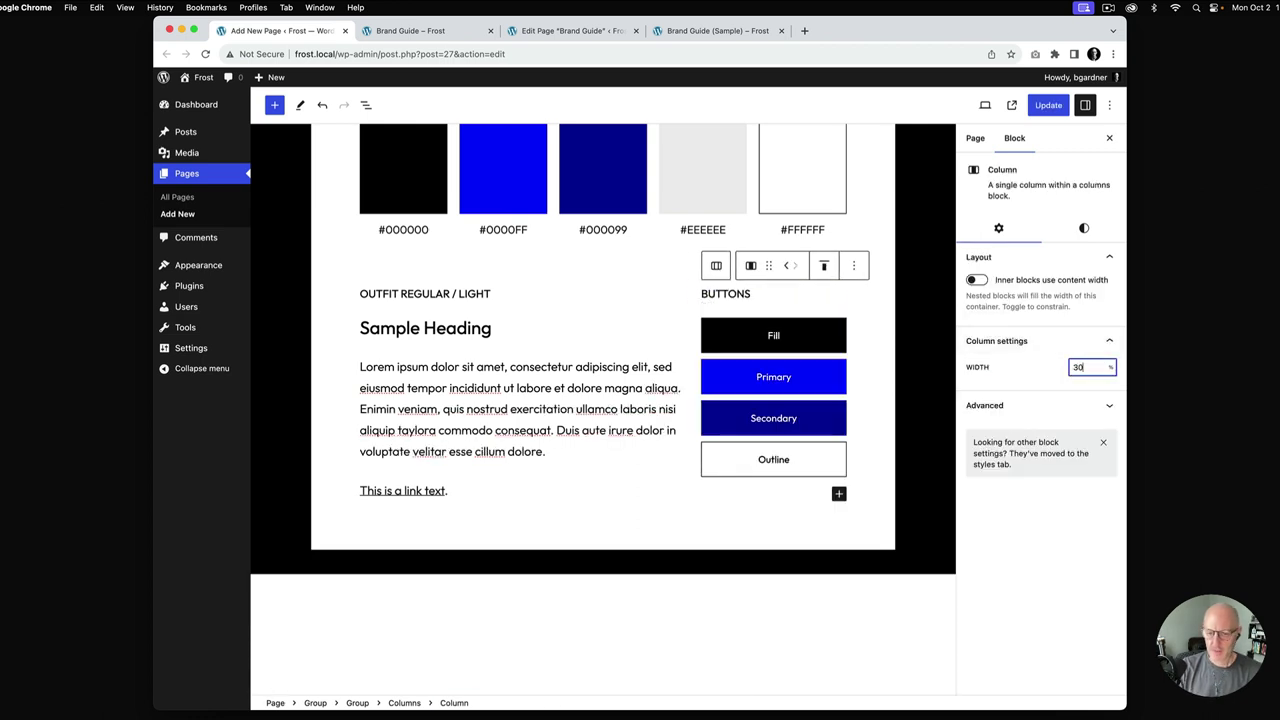
pyautogui.click(509, 386)
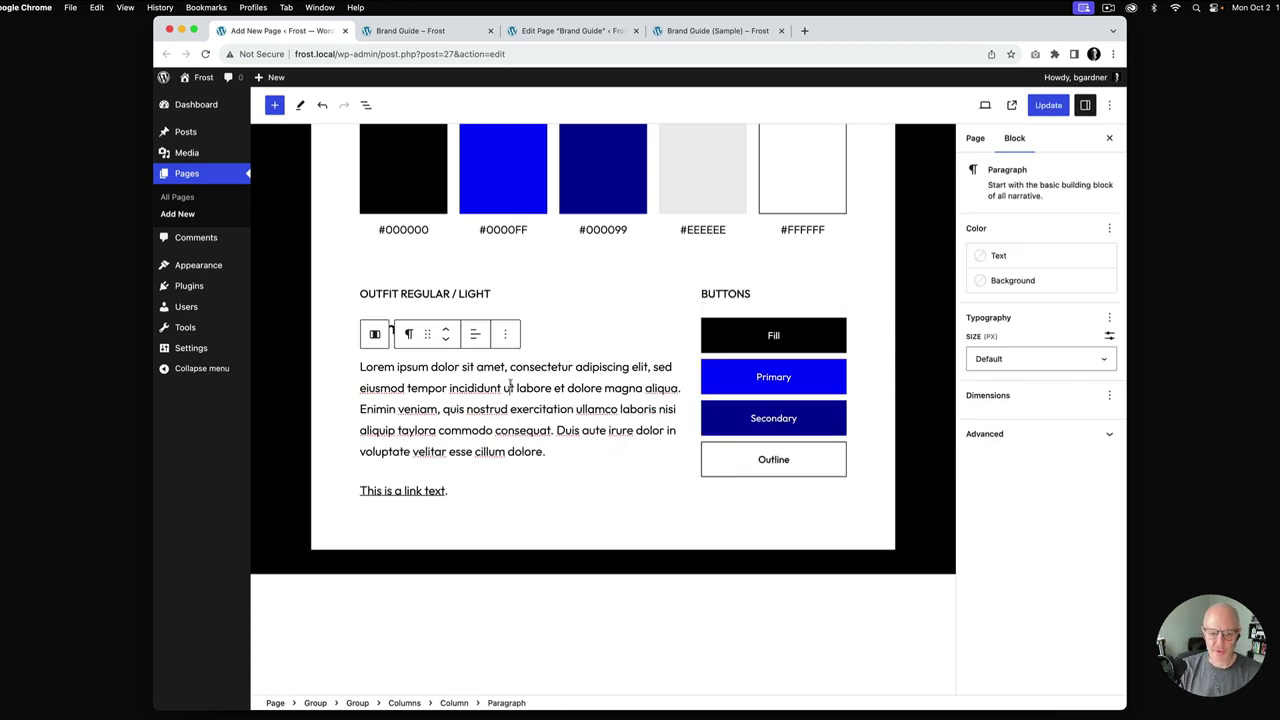
pyautogui.click(454, 702)
pyautogui.moveTo(1101, 370); pyautogui.dragTo(1052, 371)
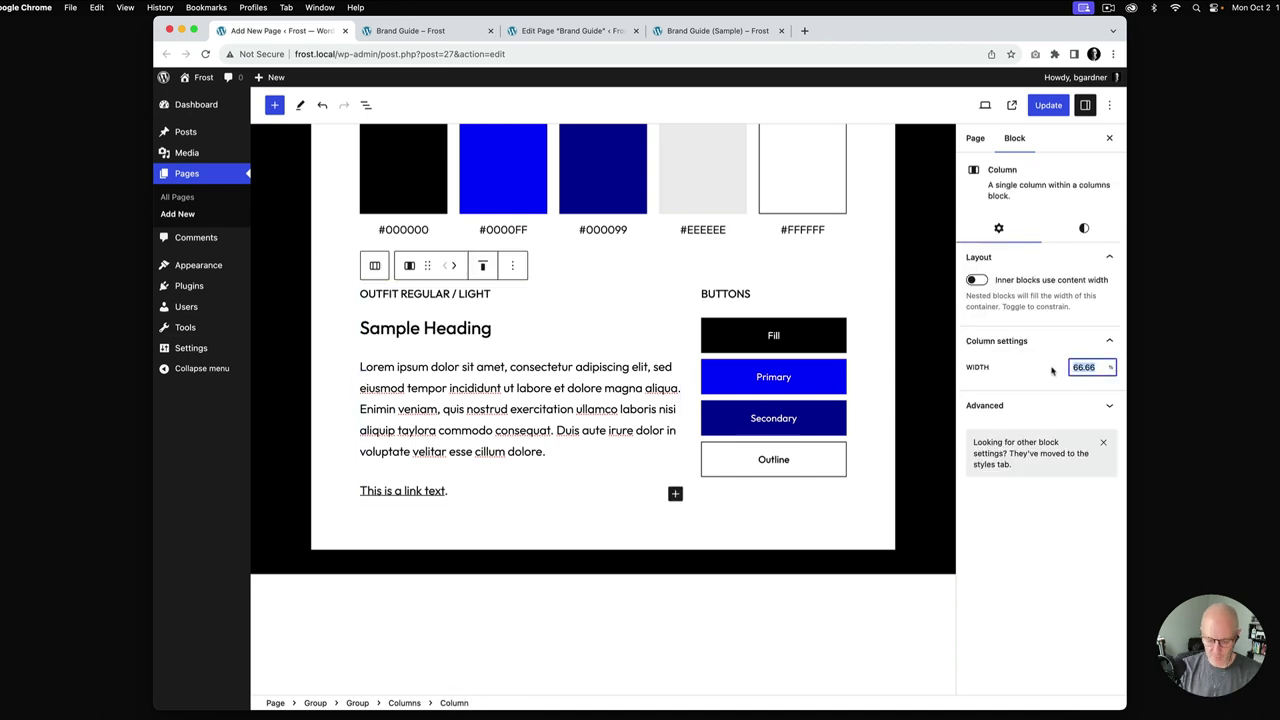
pyautogui.write('70')
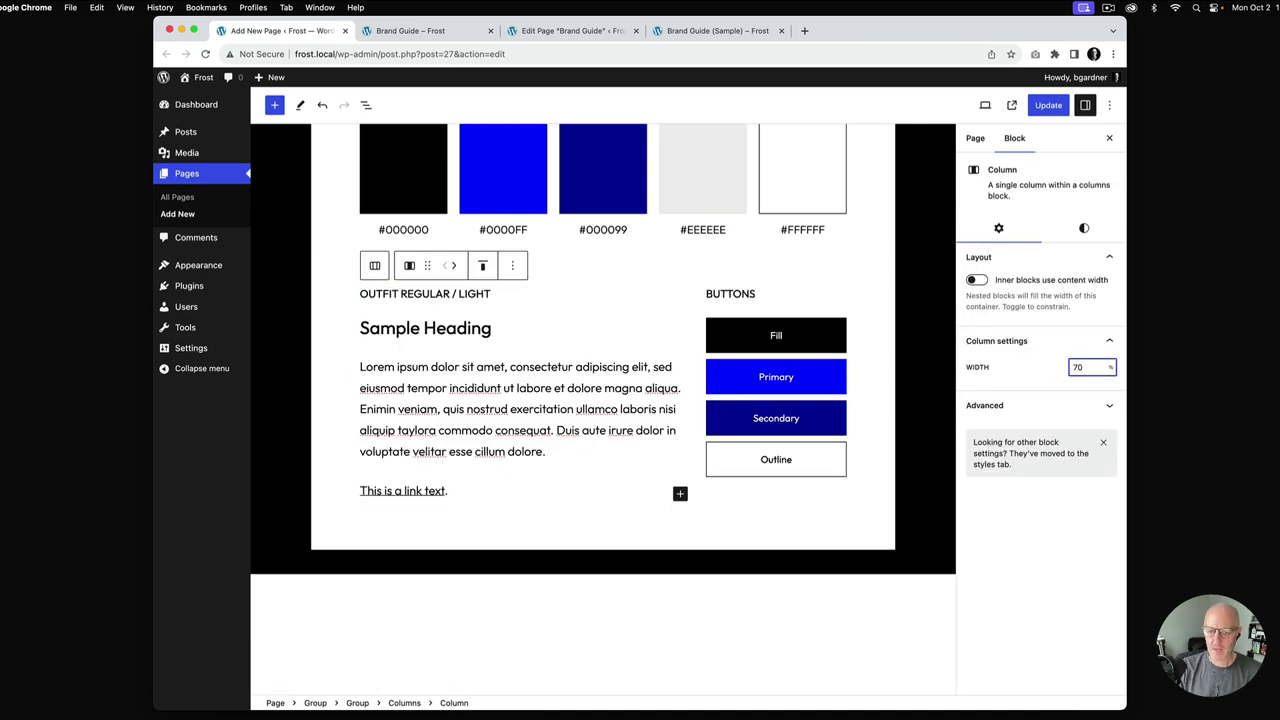
# Widen the Columns block spacing to Small and save the page
pyautogui.click(401, 704)
pyautogui.click(1084, 229)
pyautogui.scroll(-3, 1018, 640)
pyautogui.scroll(-1, 1018, 640)
pyautogui.moveTo(985, 559); pyautogui.dragTo(1030, 566)
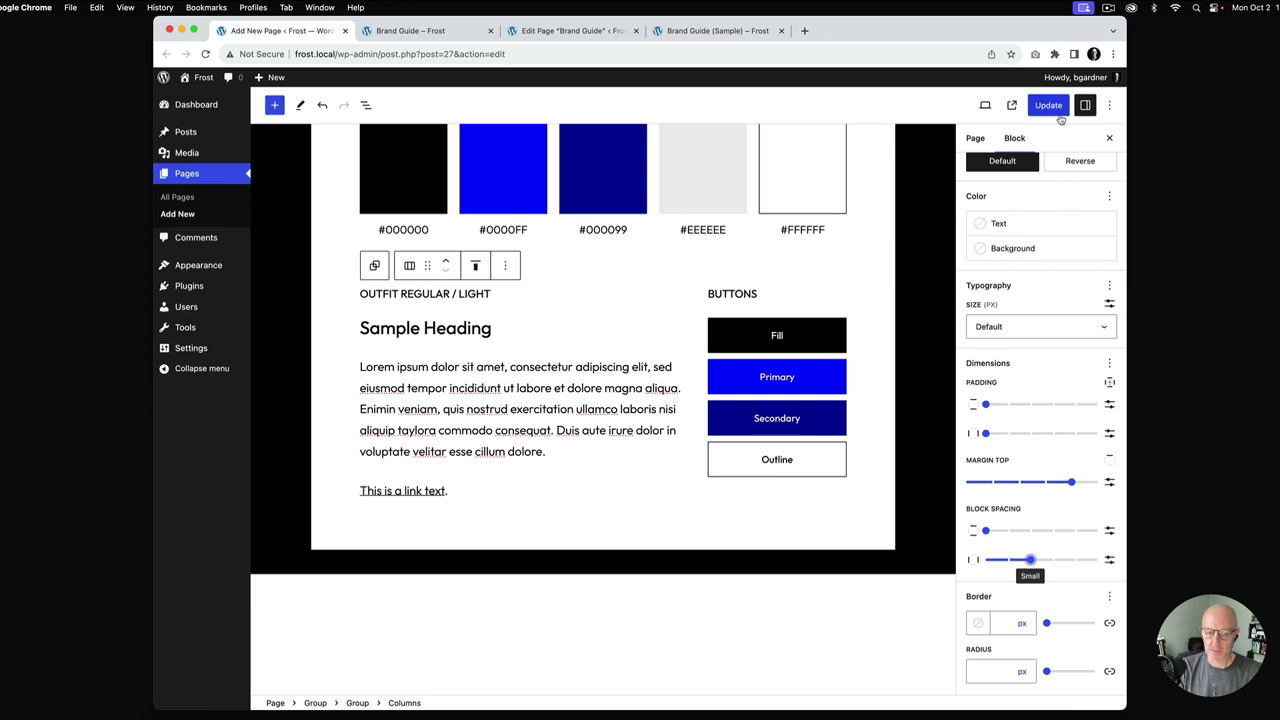
pyautogui.click(1048, 105)
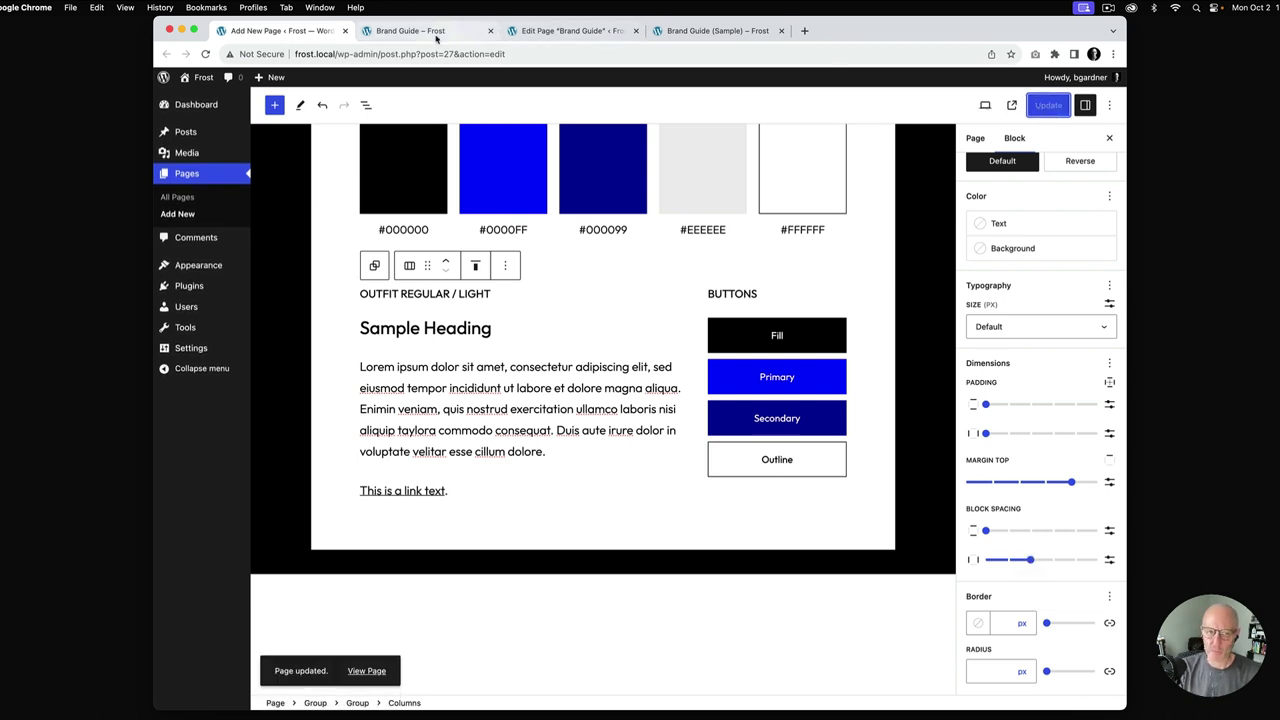
pyautogui.click(450, 30)
pyautogui.press('super+r')
pyautogui.scroll(5, 580, 202)
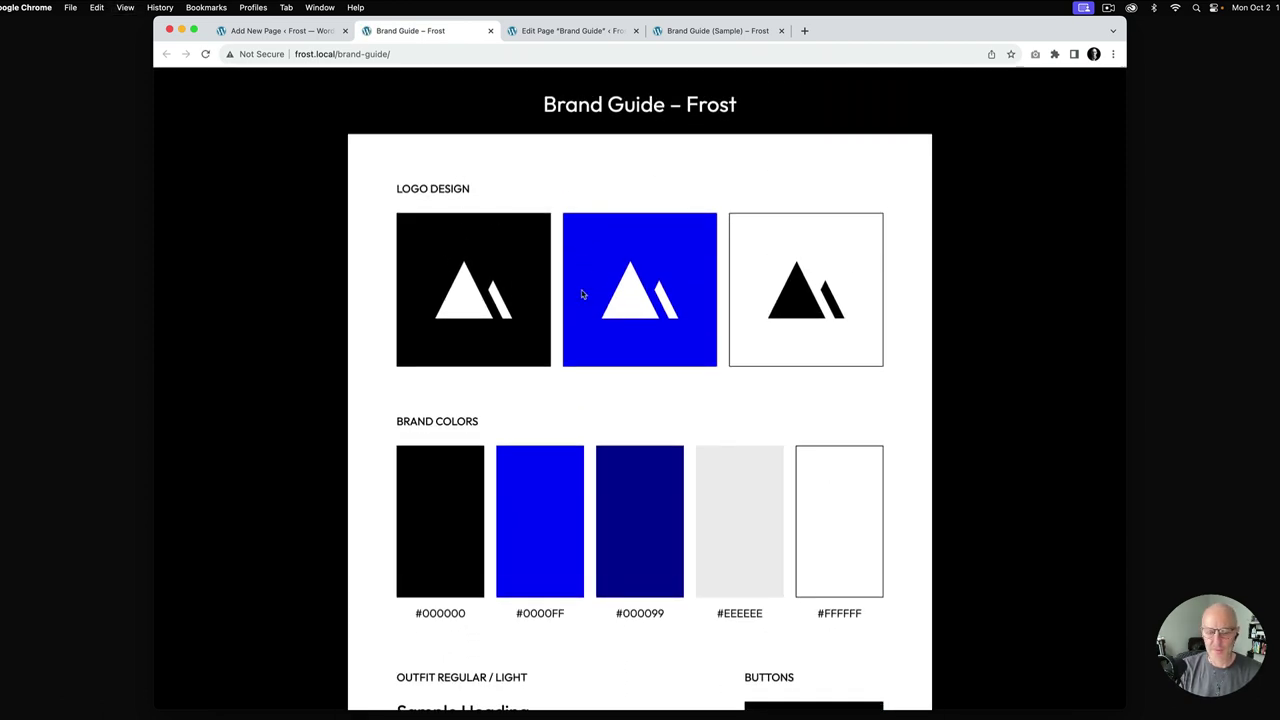
pyautogui.scroll(-5, 625, 293)
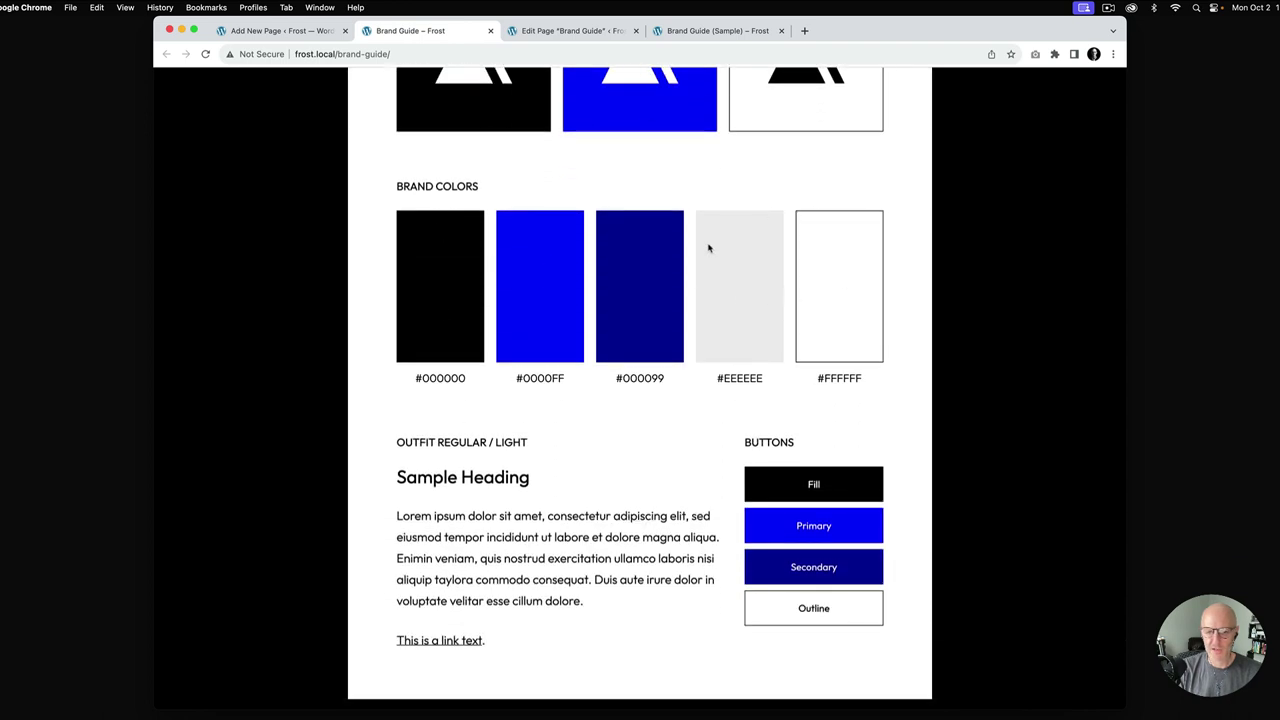
pyautogui.scroll(-1, 770, 390)
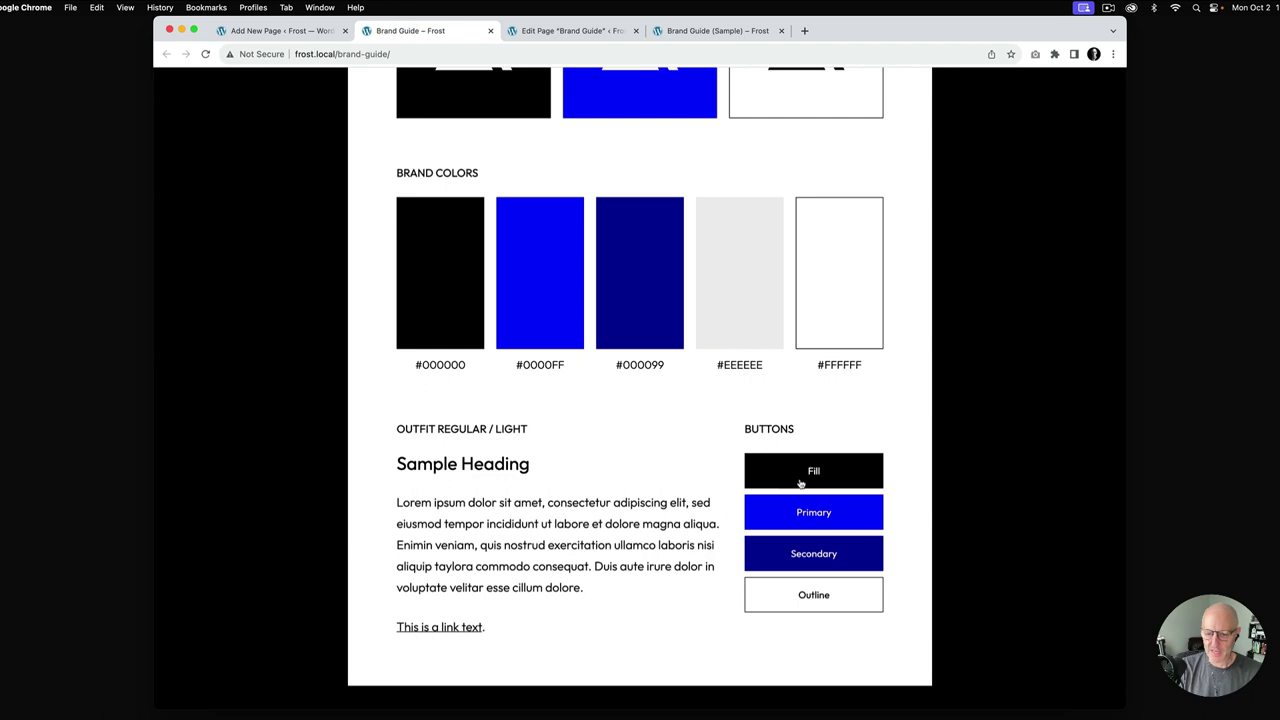
pyautogui.click(718, 30)
pyautogui.scroll(5, 653, 256)
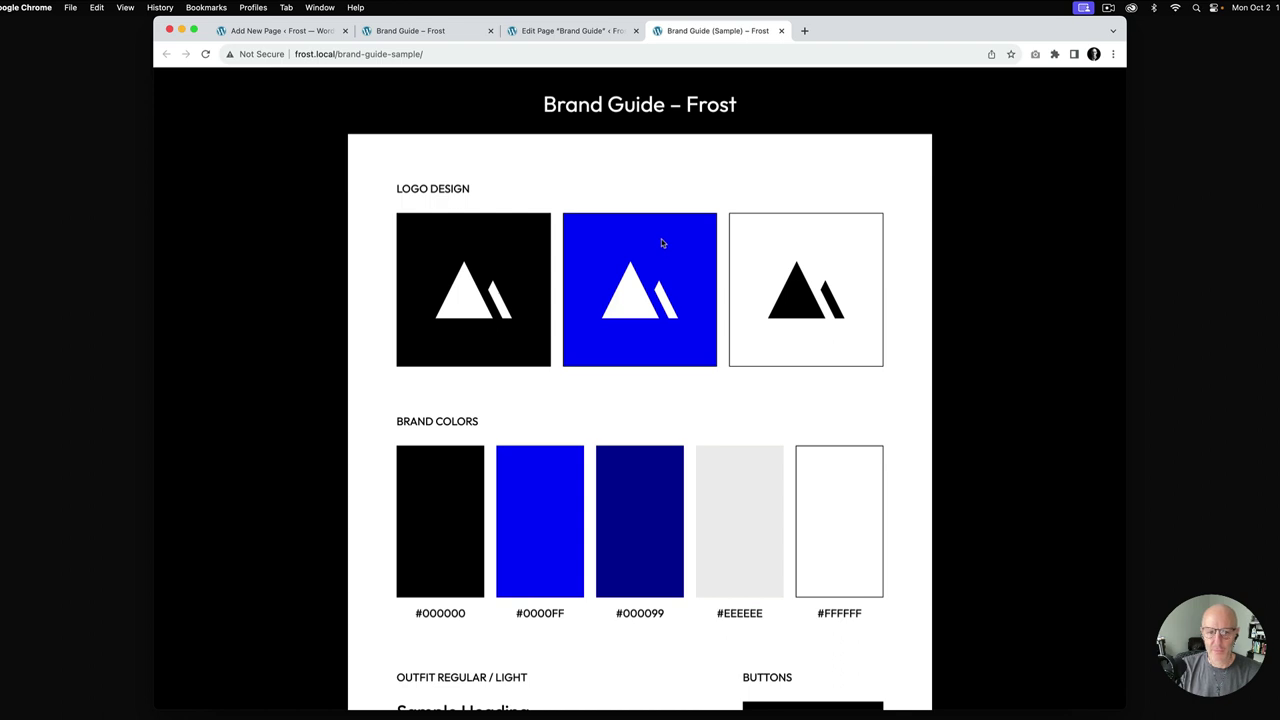
pyautogui.scroll(-5, 661, 243)
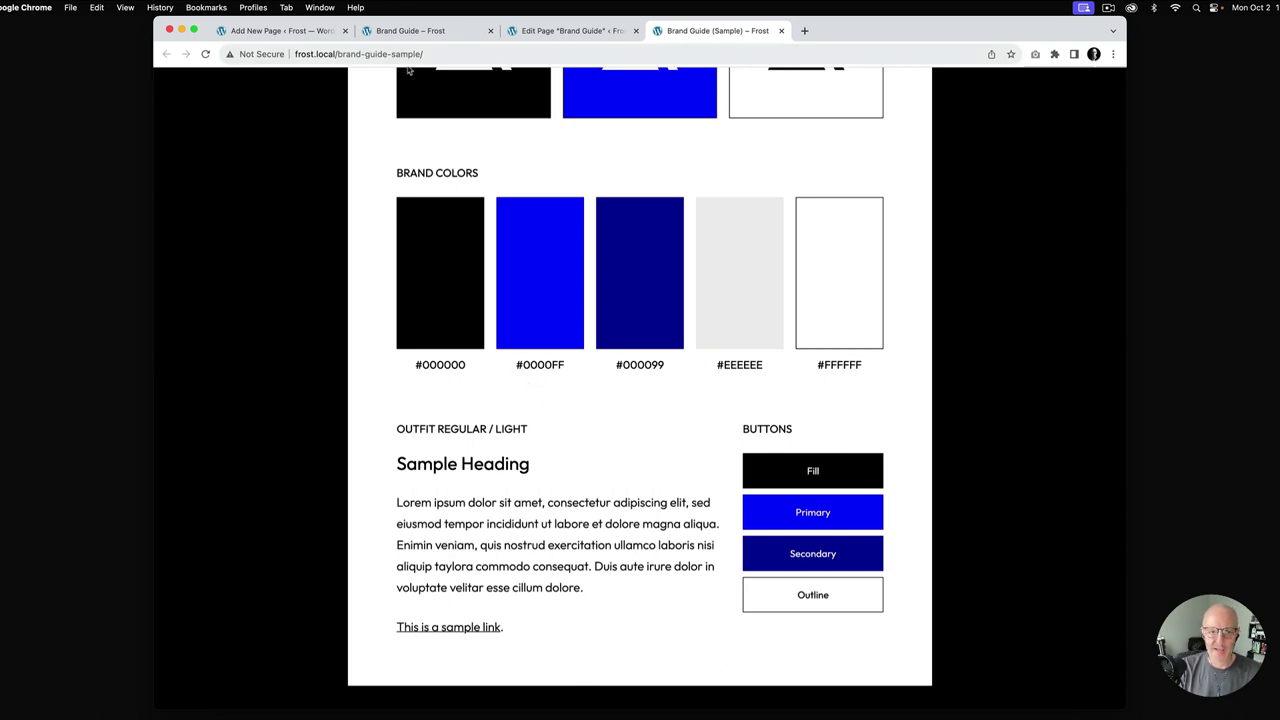
pyautogui.click(284, 38)
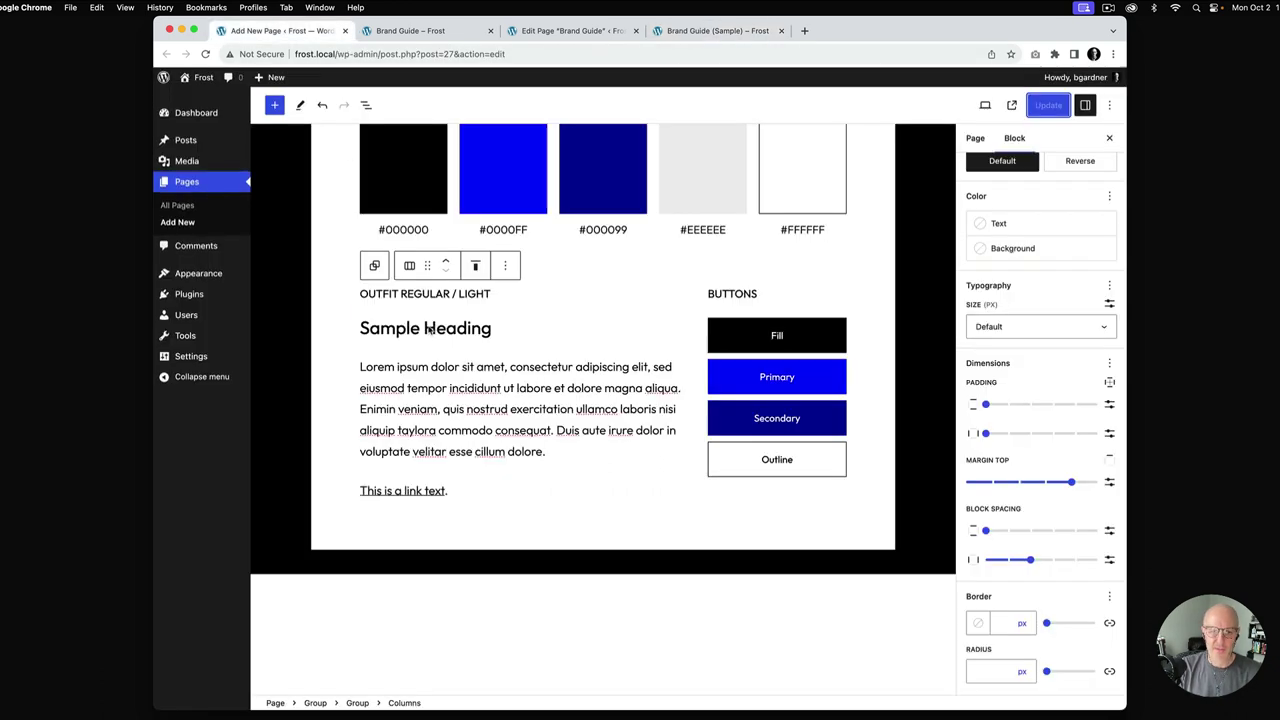
# Set the #000000 label paragraph's font weight to Regular
pyautogui.click(416, 229)
pyautogui.scroll(3, 862, 286)
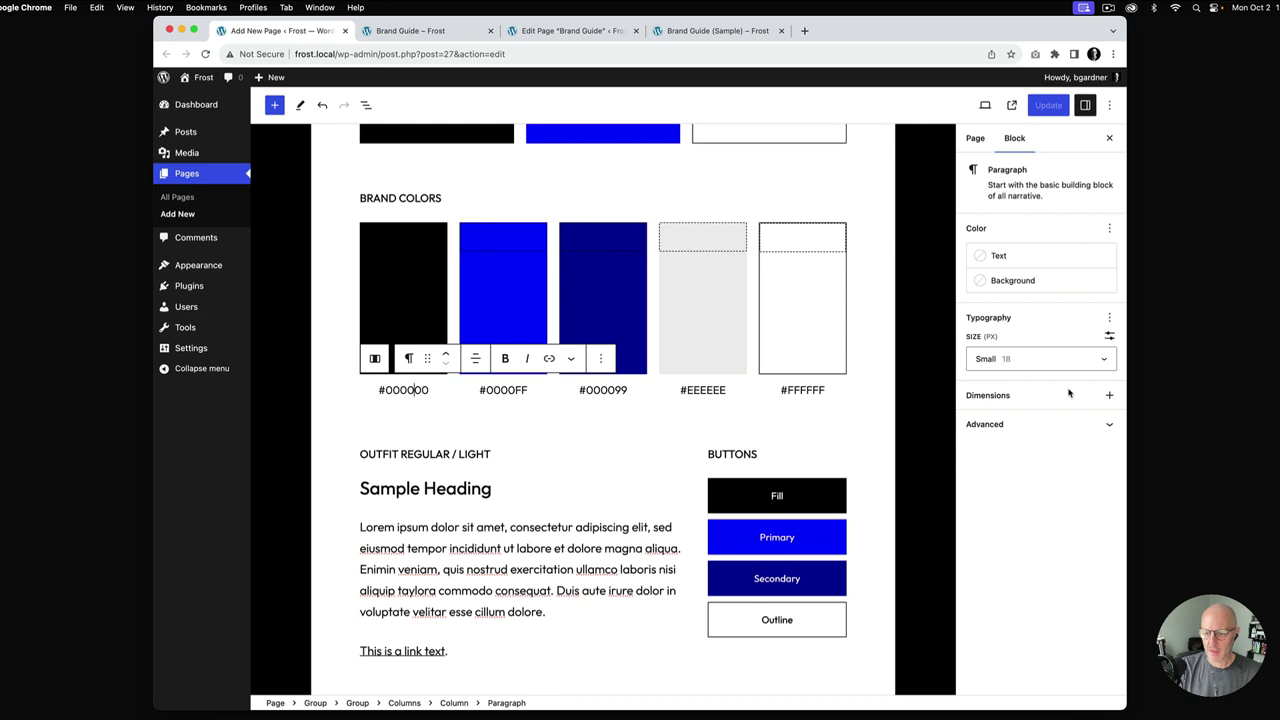
pyautogui.click(1106, 318)
pyautogui.click(1010, 440)
pyautogui.click(985, 322)
pyautogui.click(1005, 418)
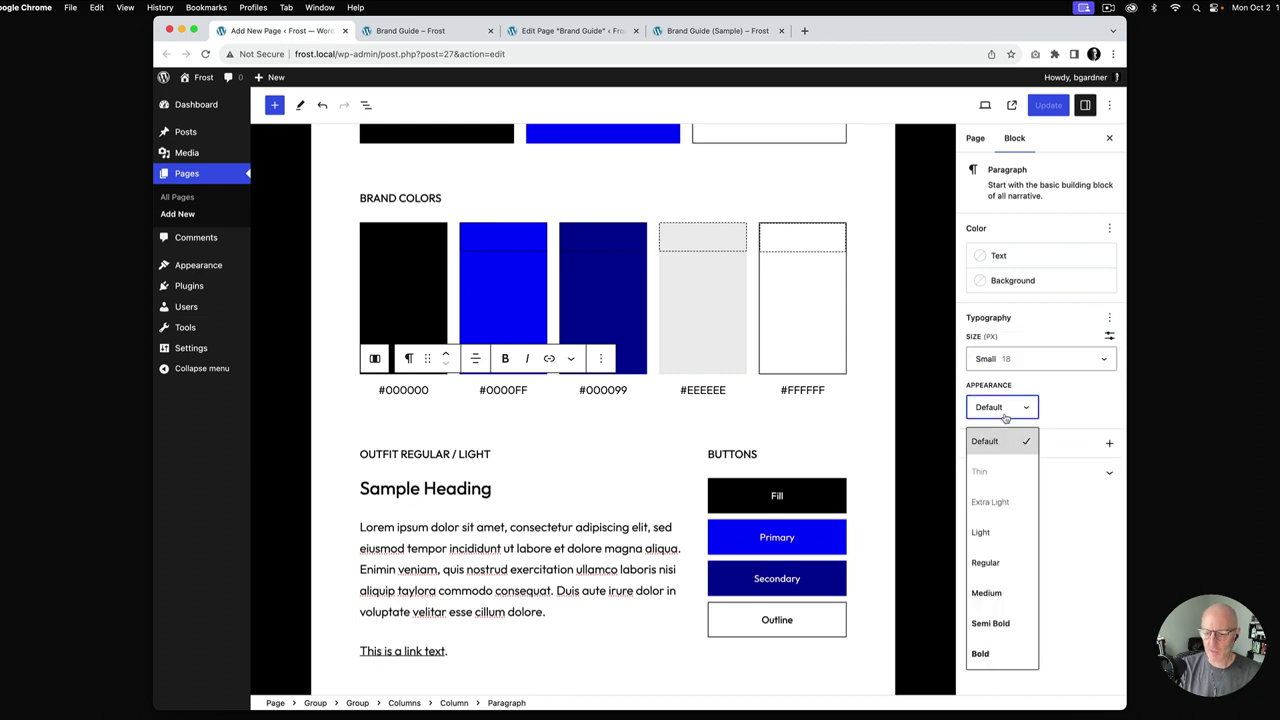
pyautogui.click(985, 584)
pyautogui.click(1001, 414)
pyautogui.click(985, 563)
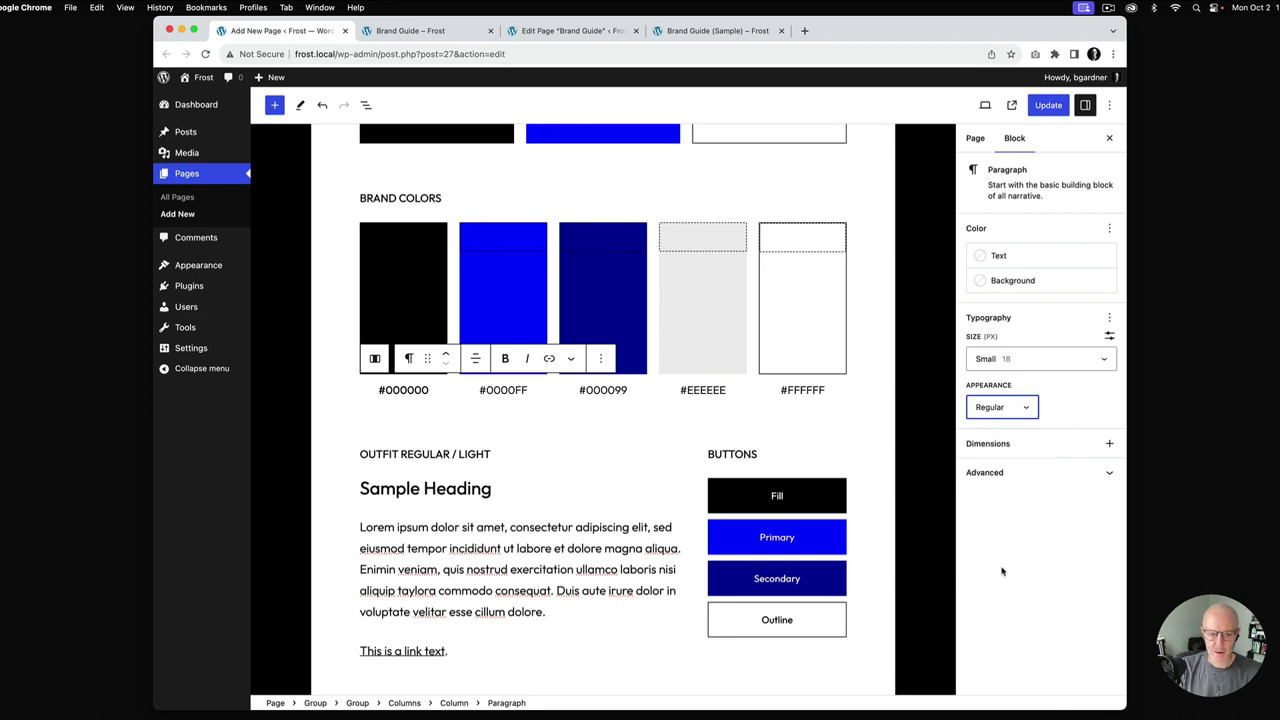
# Set the #0000FF and #000099 label paragraphs to Regular font weight
pyautogui.click(503, 390)
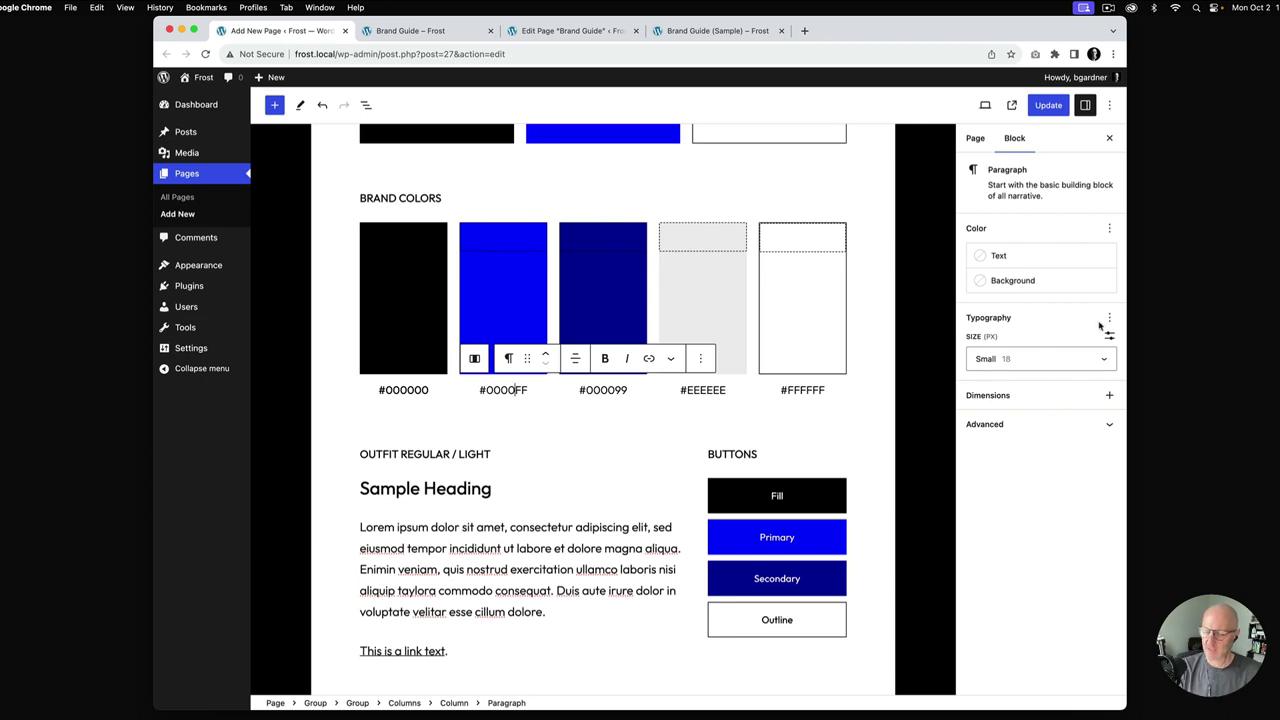
pyautogui.click(1106, 318)
pyautogui.click(1003, 440)
pyautogui.click(1035, 327)
pyautogui.click(1001, 407)
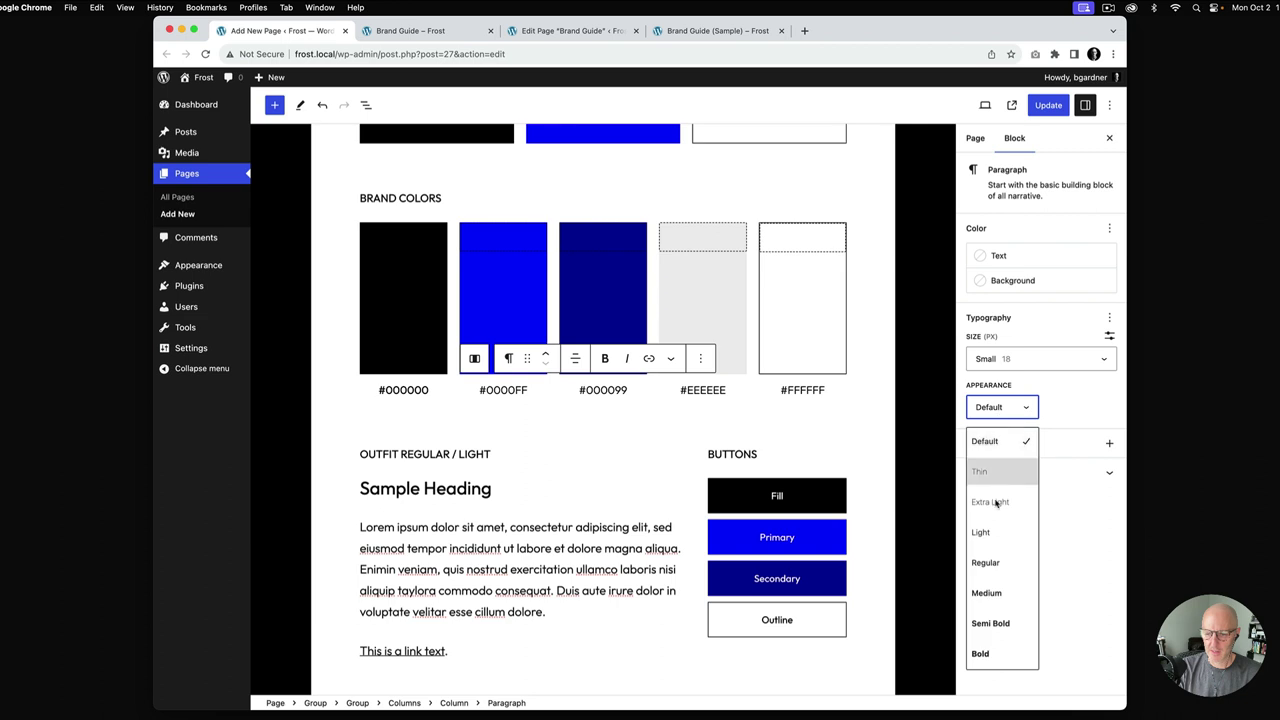
pyautogui.click(1000, 562)
pyautogui.click(622, 390)
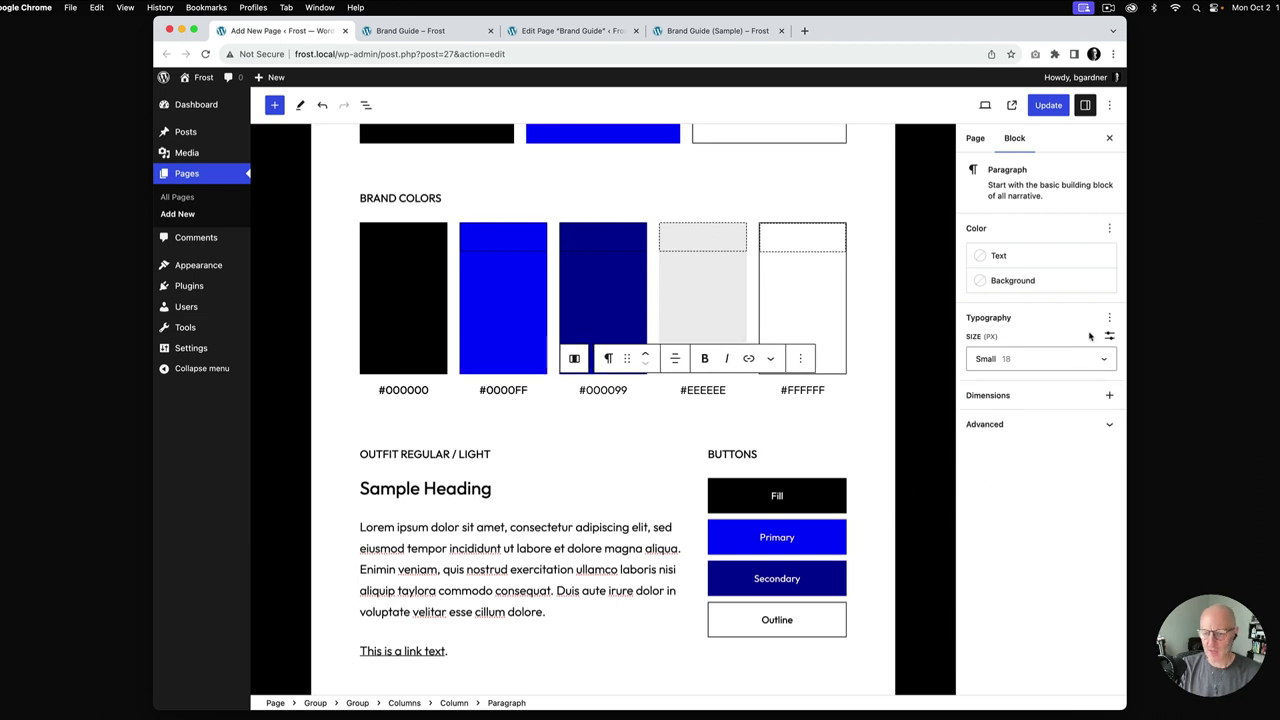
pyautogui.click(1109, 319)
pyautogui.click(1003, 440)
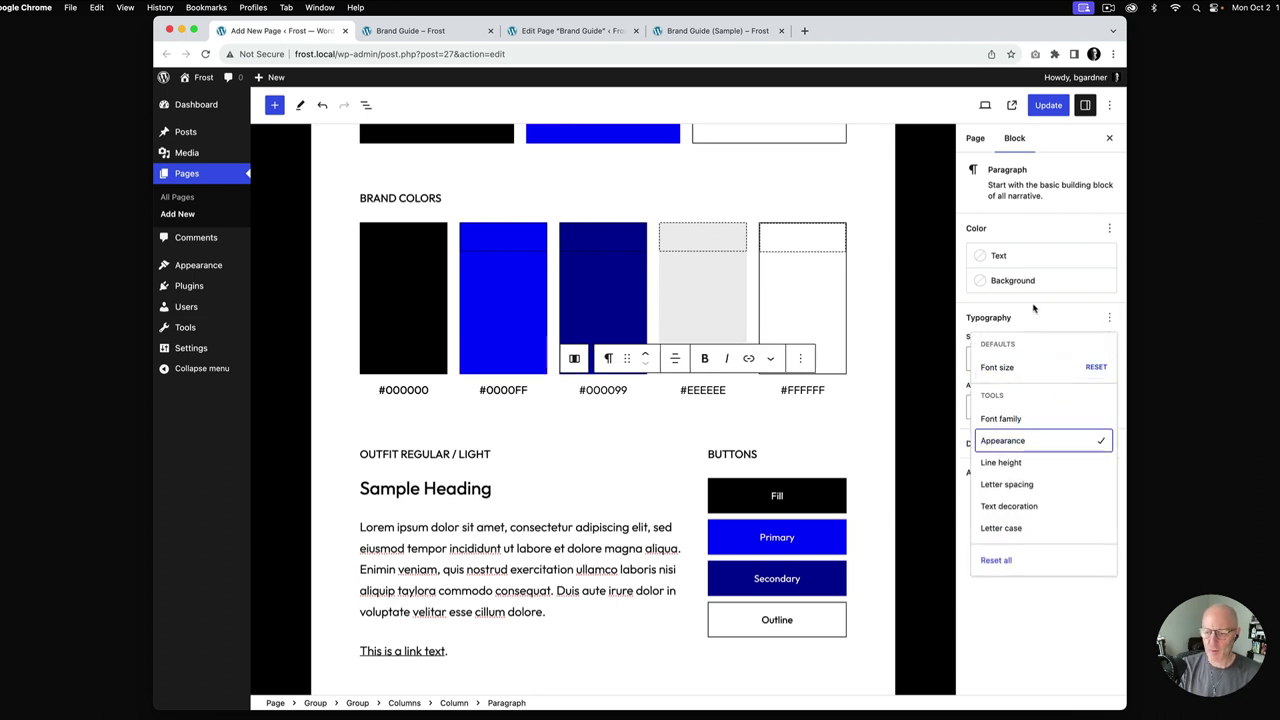
pyautogui.click(1032, 321)
pyautogui.click(995, 420)
pyautogui.click(995, 560)
# Set the #EEEEEE and #FFFFFF label paragraphs to Regular font weight
pyautogui.click(705, 391)
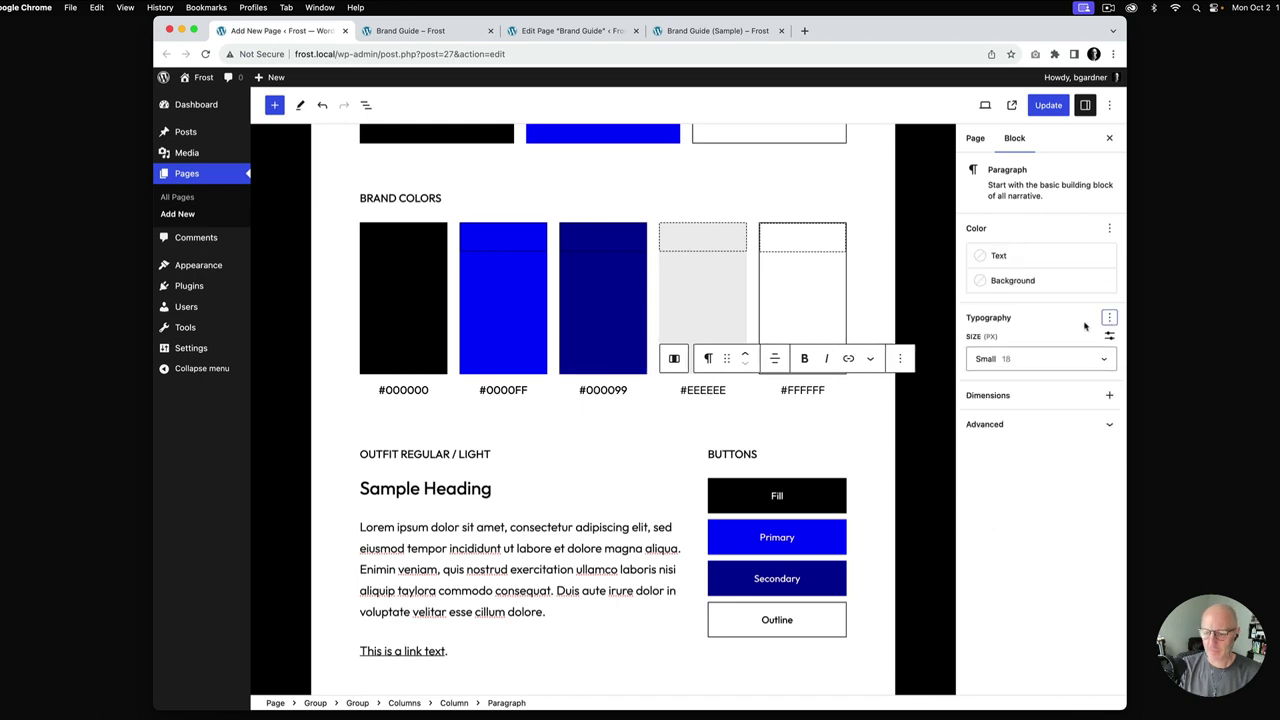
pyautogui.click(1108, 318)
pyautogui.click(1015, 441)
pyautogui.press('Escape')
pyautogui.click(1026, 406)
pyautogui.click(1008, 565)
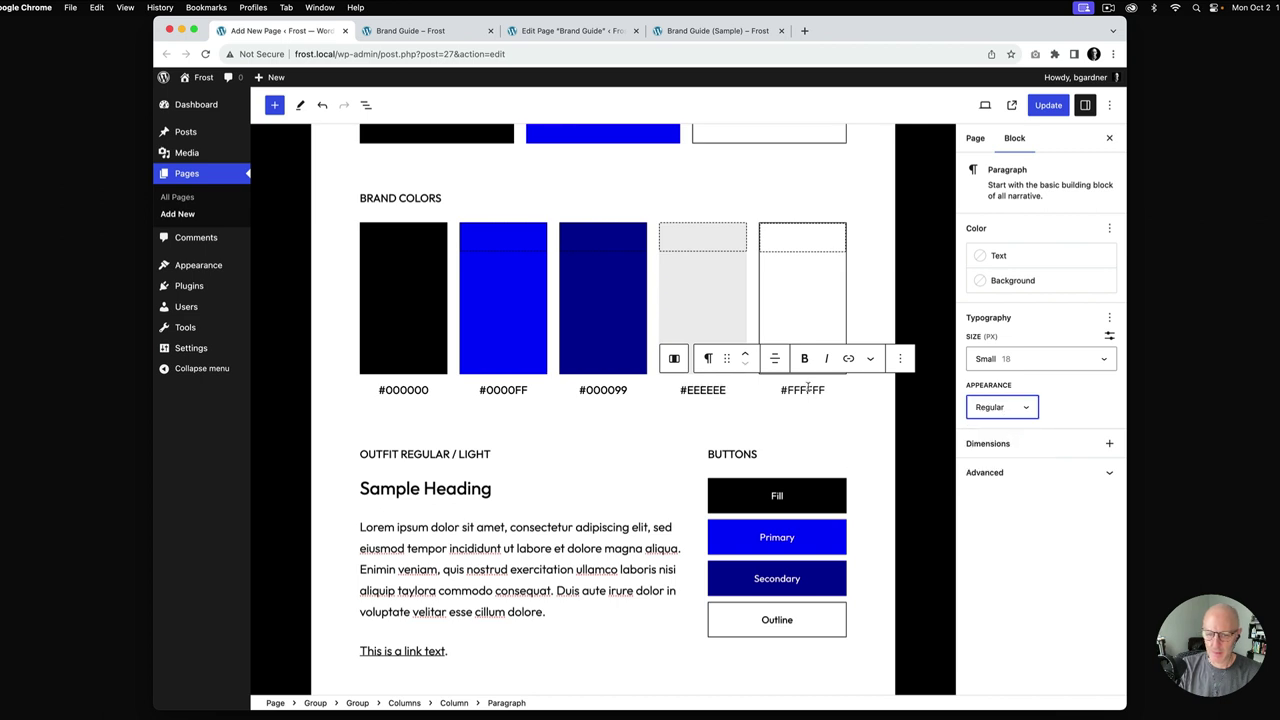
pyautogui.click(1108, 318)
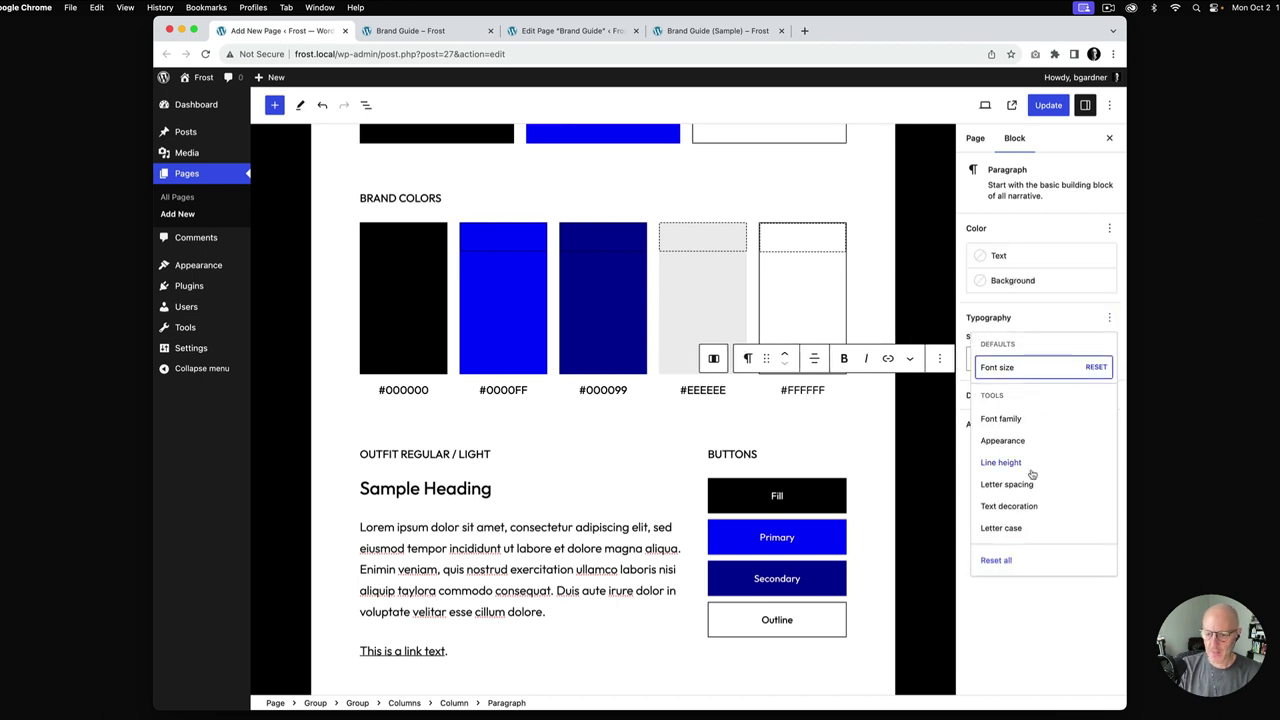
pyautogui.click(1003, 441)
pyautogui.press('Escape')
pyautogui.click(1003, 407)
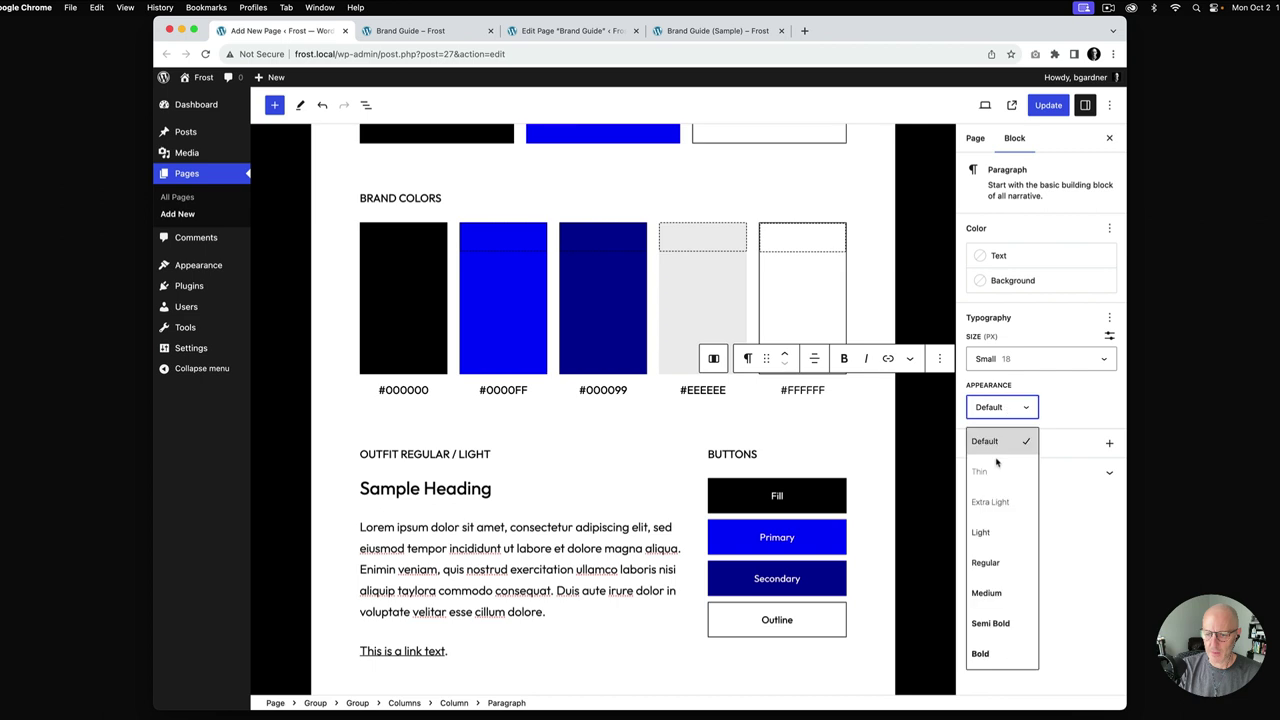
pyautogui.click(1006, 564)
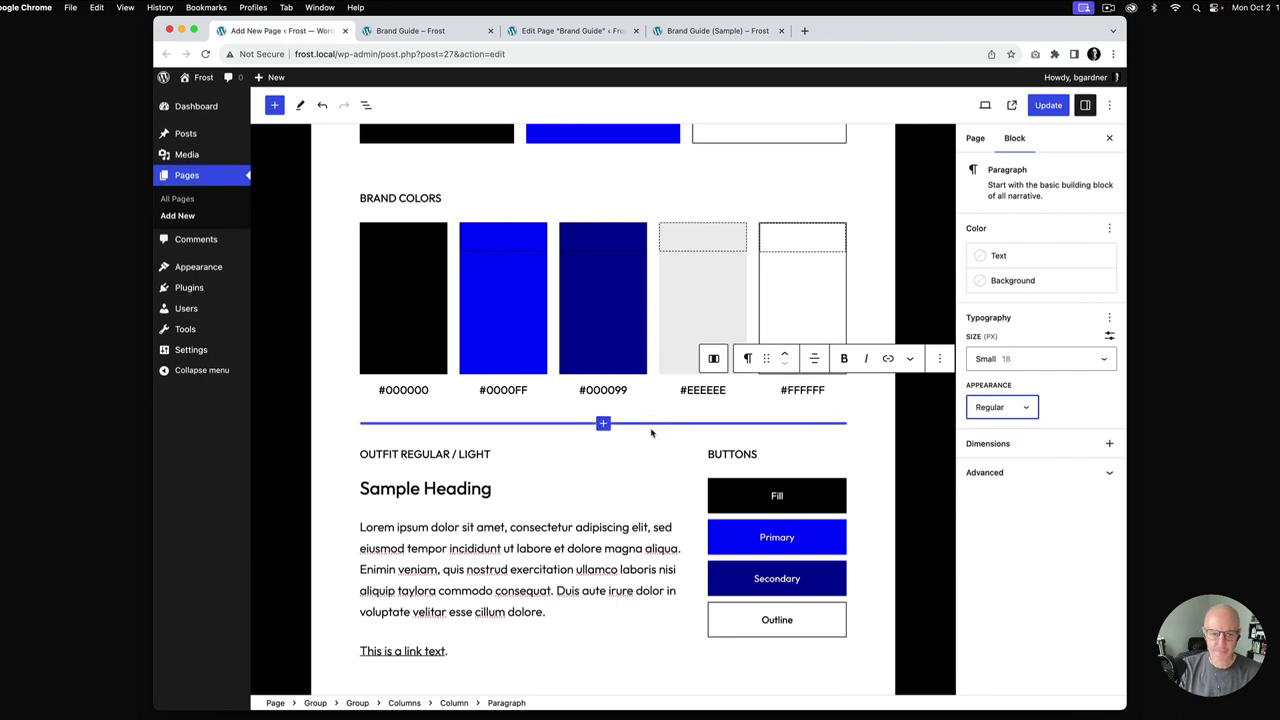
# Save the page and scroll the canvas back to the top
pyautogui.click(1048, 105)
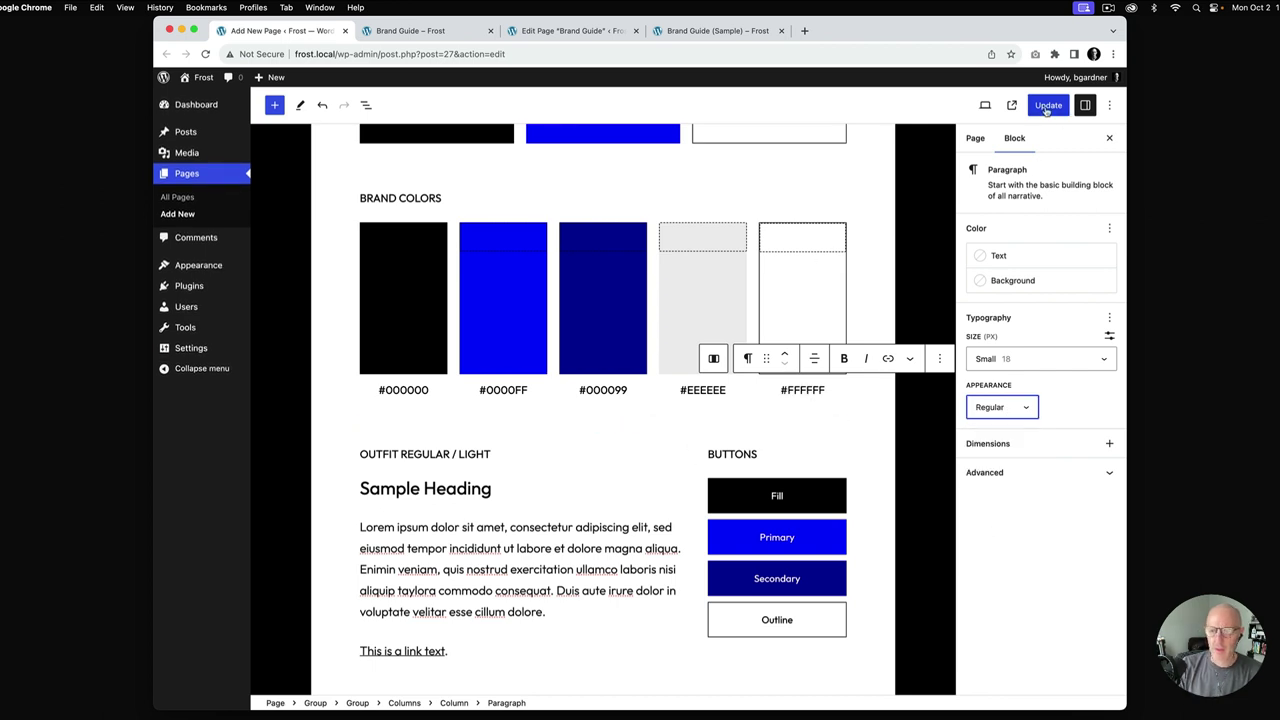
pyautogui.scroll(1, 400, 234)
pyautogui.scroll(5, 400, 234)
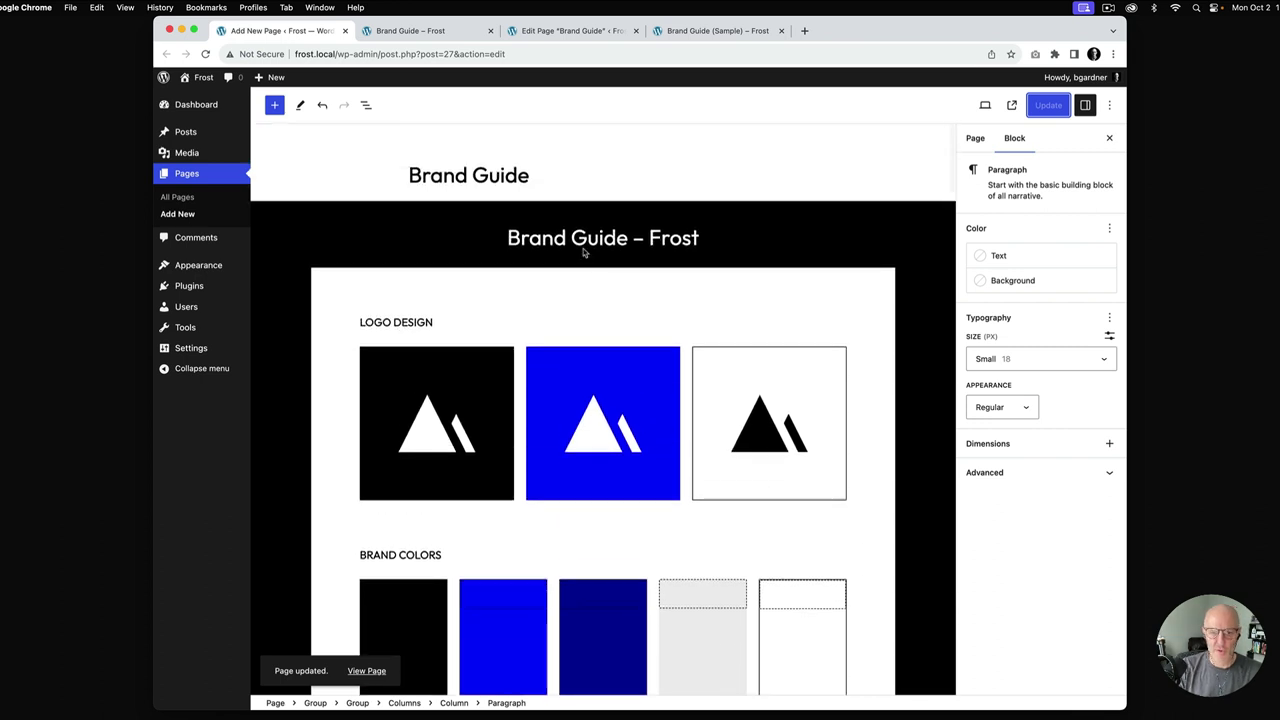
pyautogui.click(418, 322)
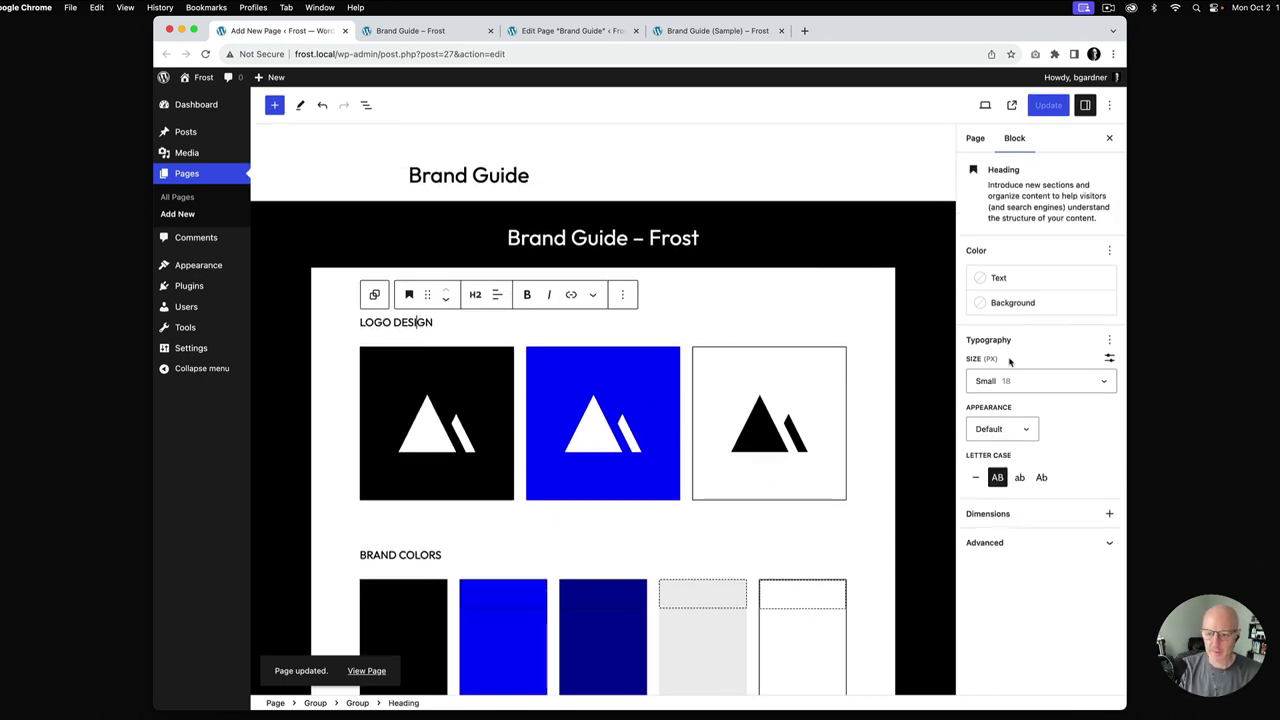
pyautogui.click(1016, 431)
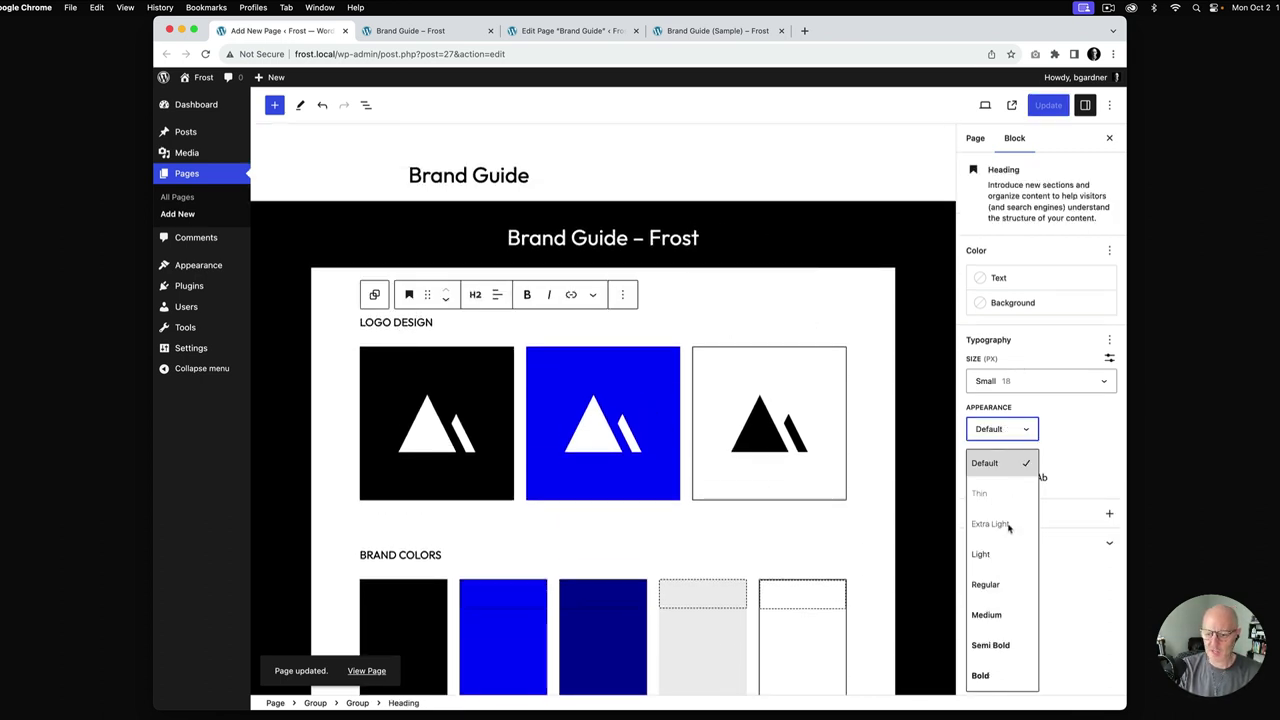
pyautogui.click(996, 646)
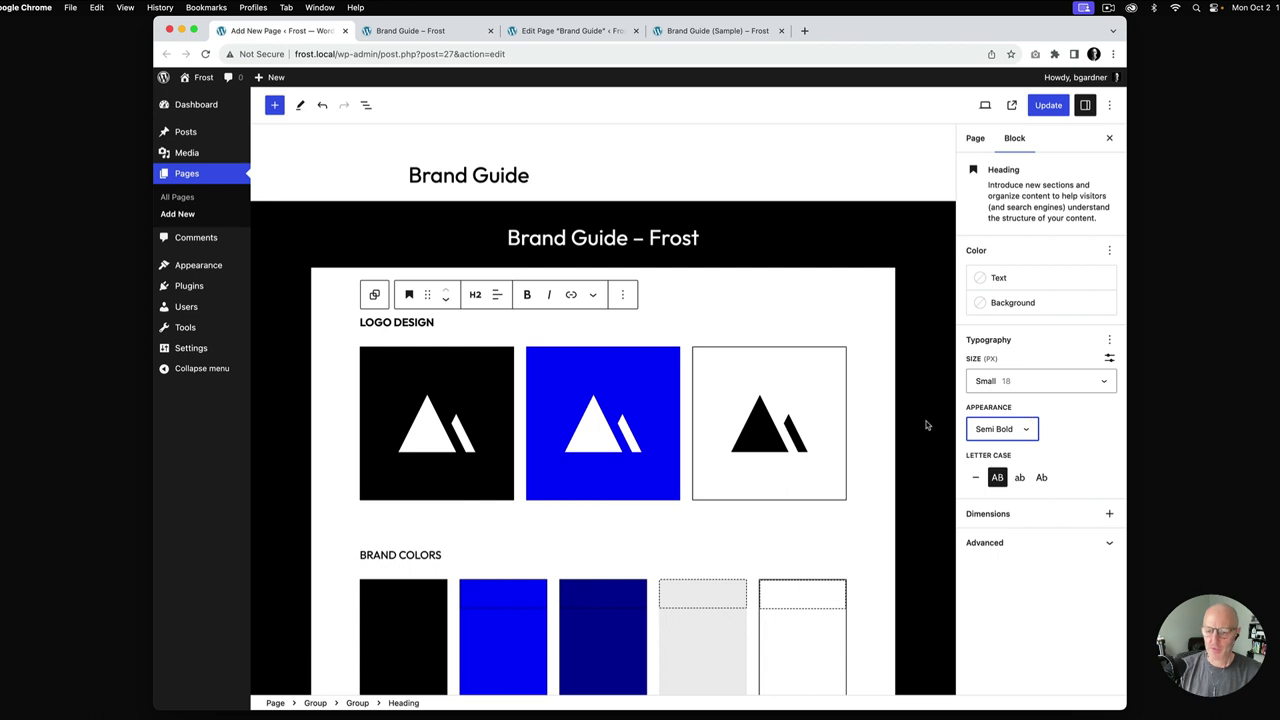
pyautogui.click(999, 430)
pyautogui.click(1004, 462)
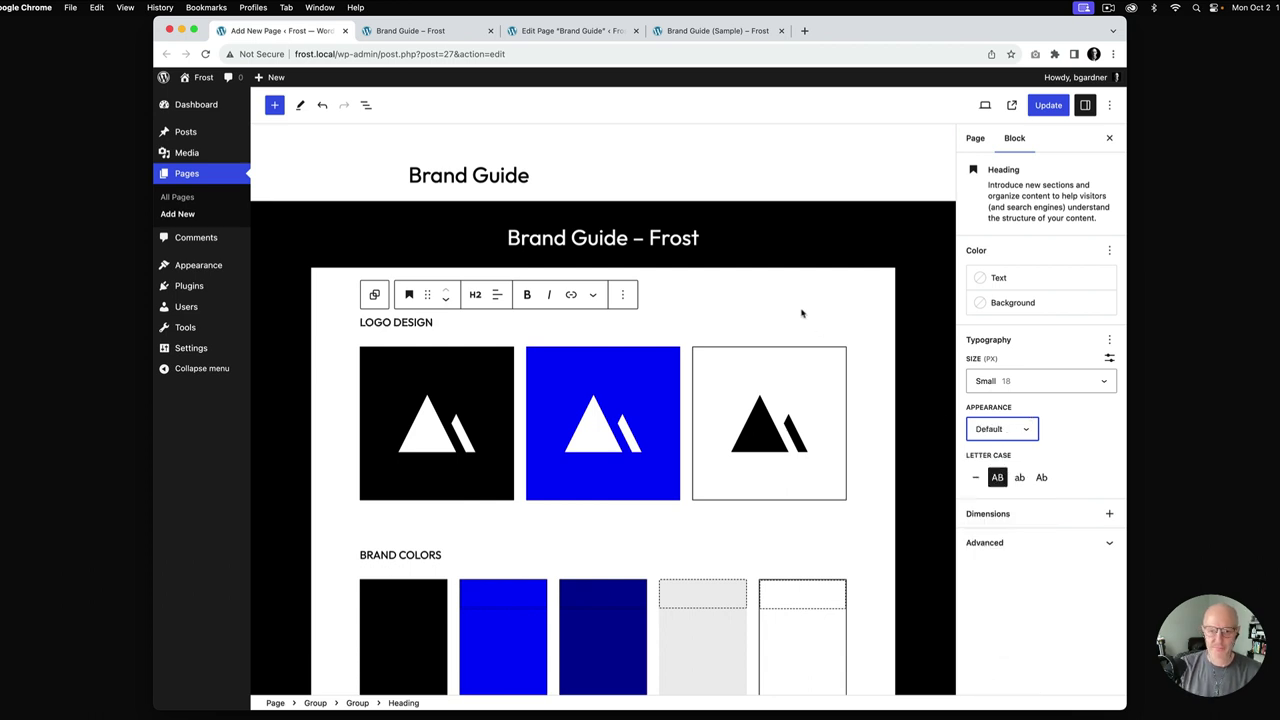
pyautogui.click(819, 216)
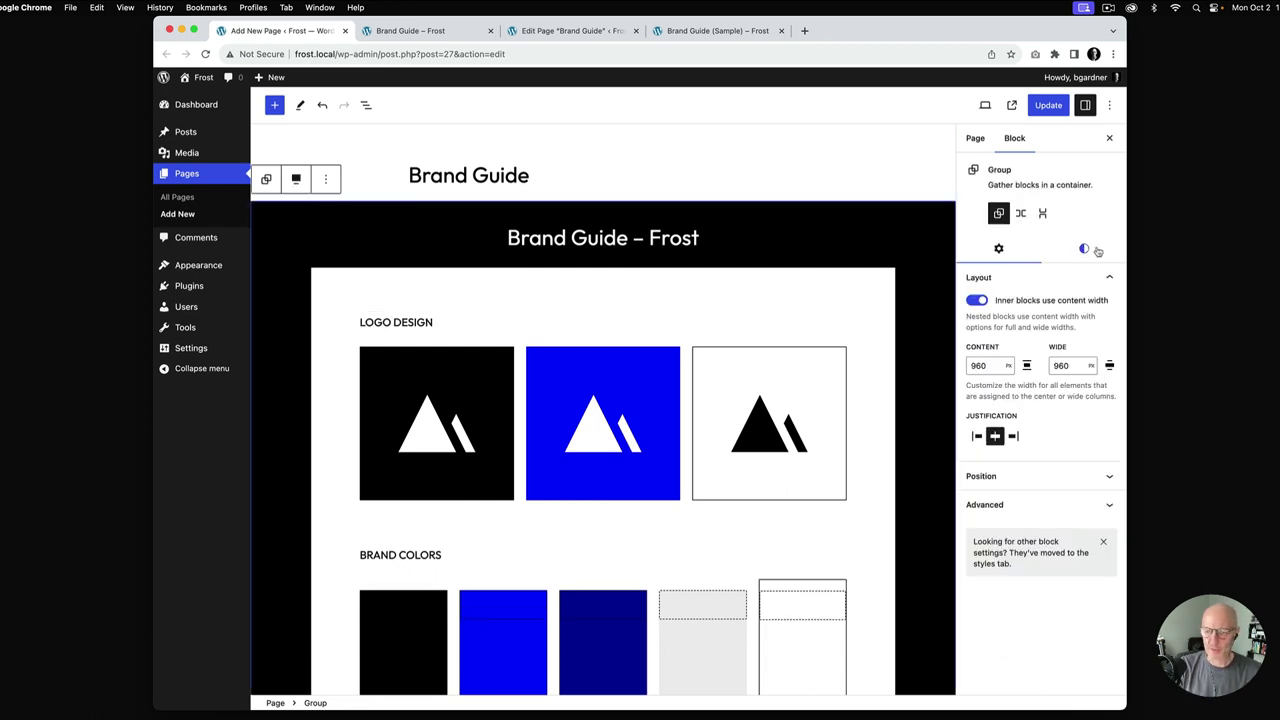
# Change the outer group's background colour to white
pyautogui.click(1084, 248)
pyautogui.click(1024, 421)
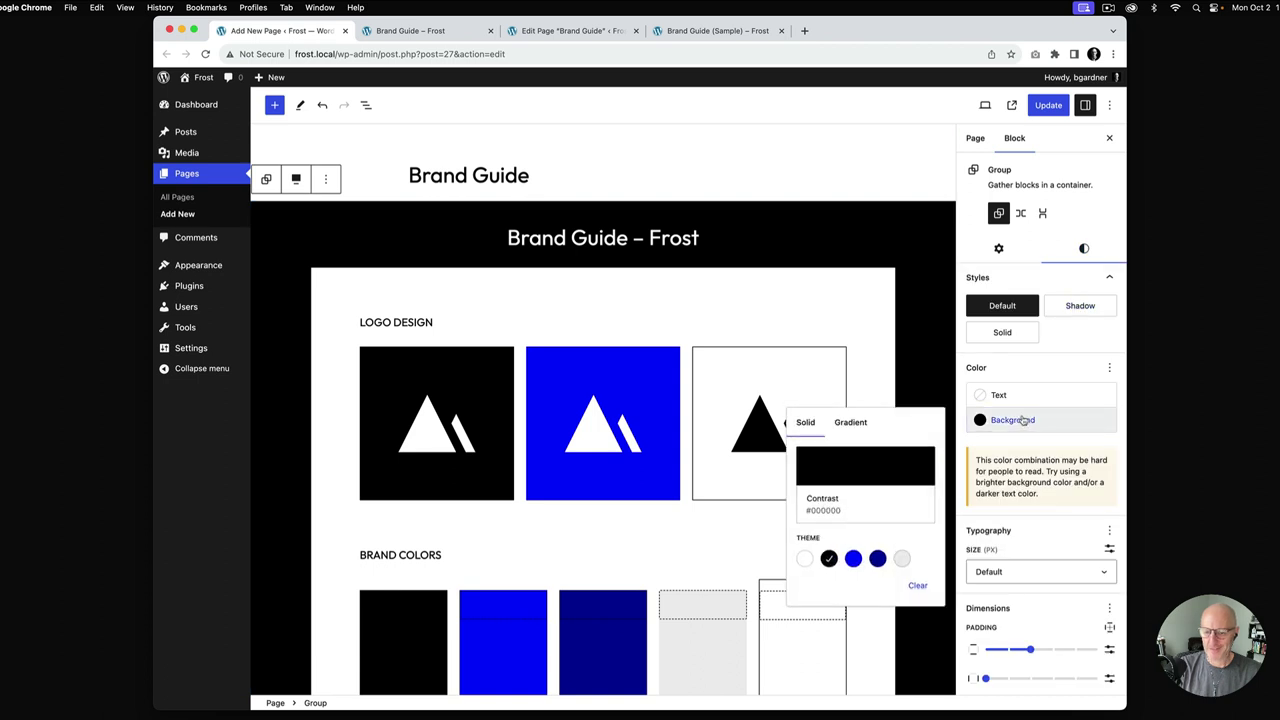
pyautogui.click(877, 558)
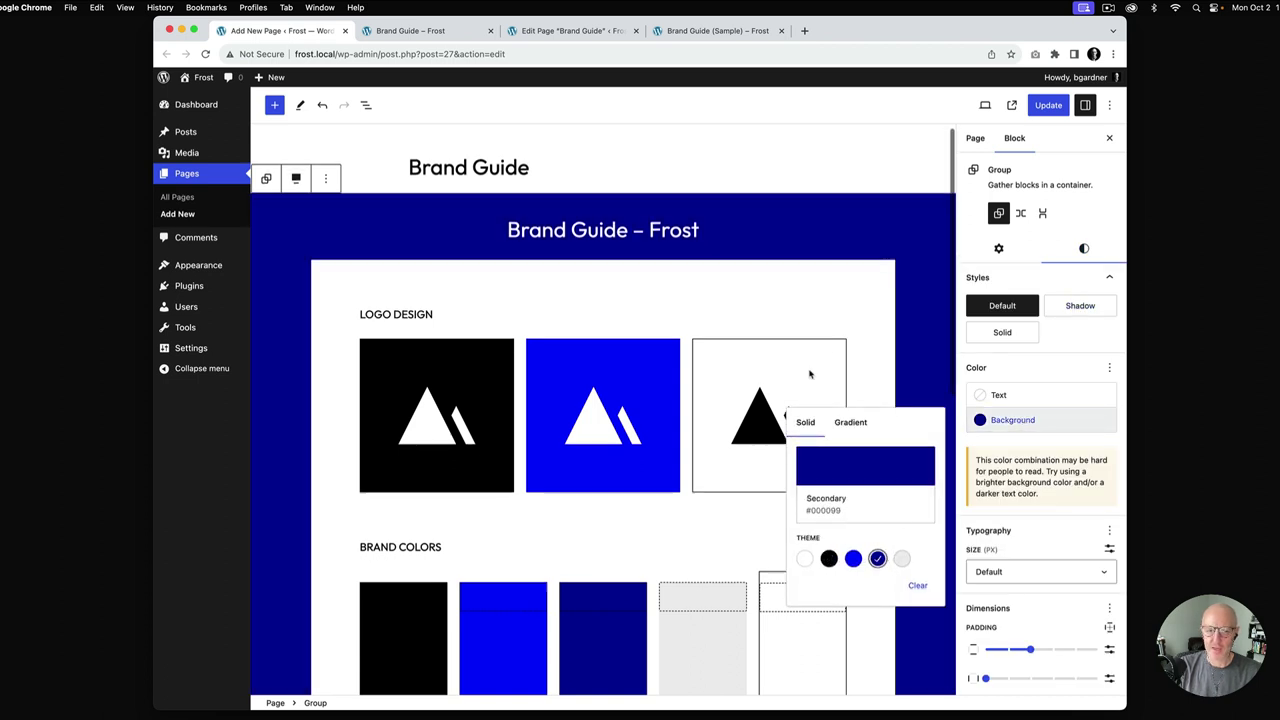
pyautogui.scroll(-4, 810, 374)
pyautogui.click(804, 558)
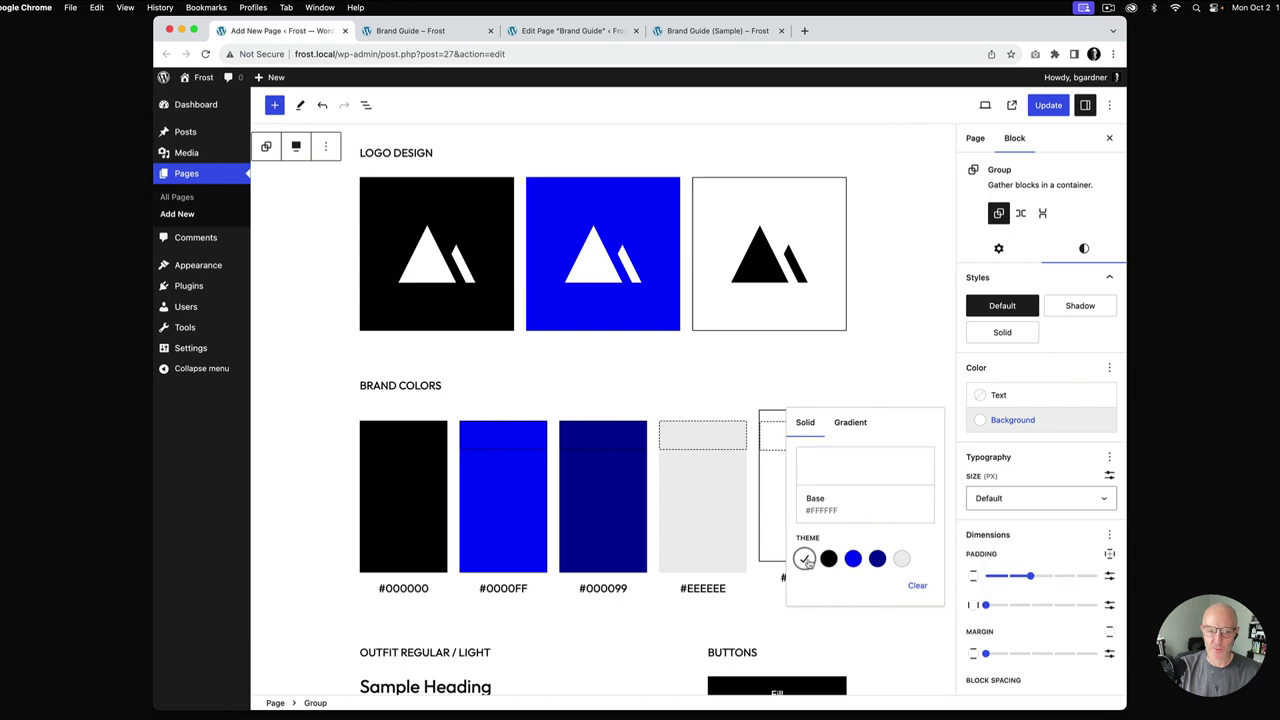
pyautogui.scroll(4, 470, 290)
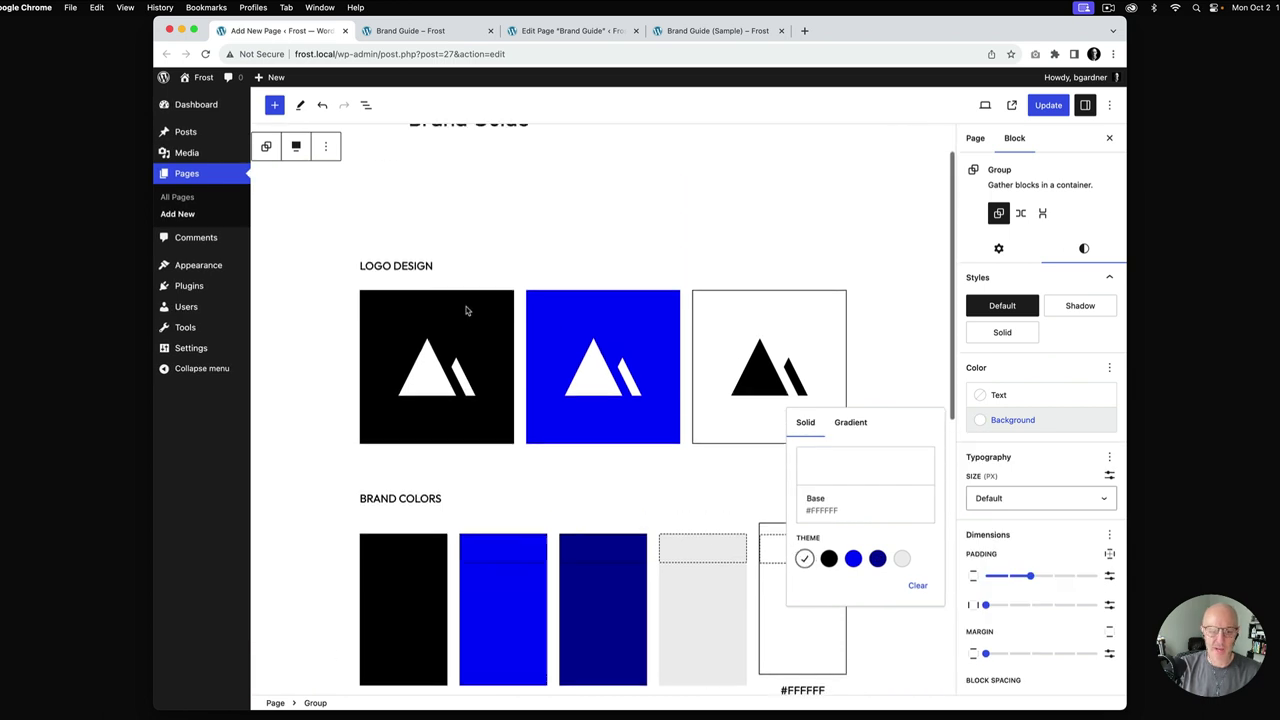
# Give the white content box a 10 px black border
pyautogui.click(440, 281)
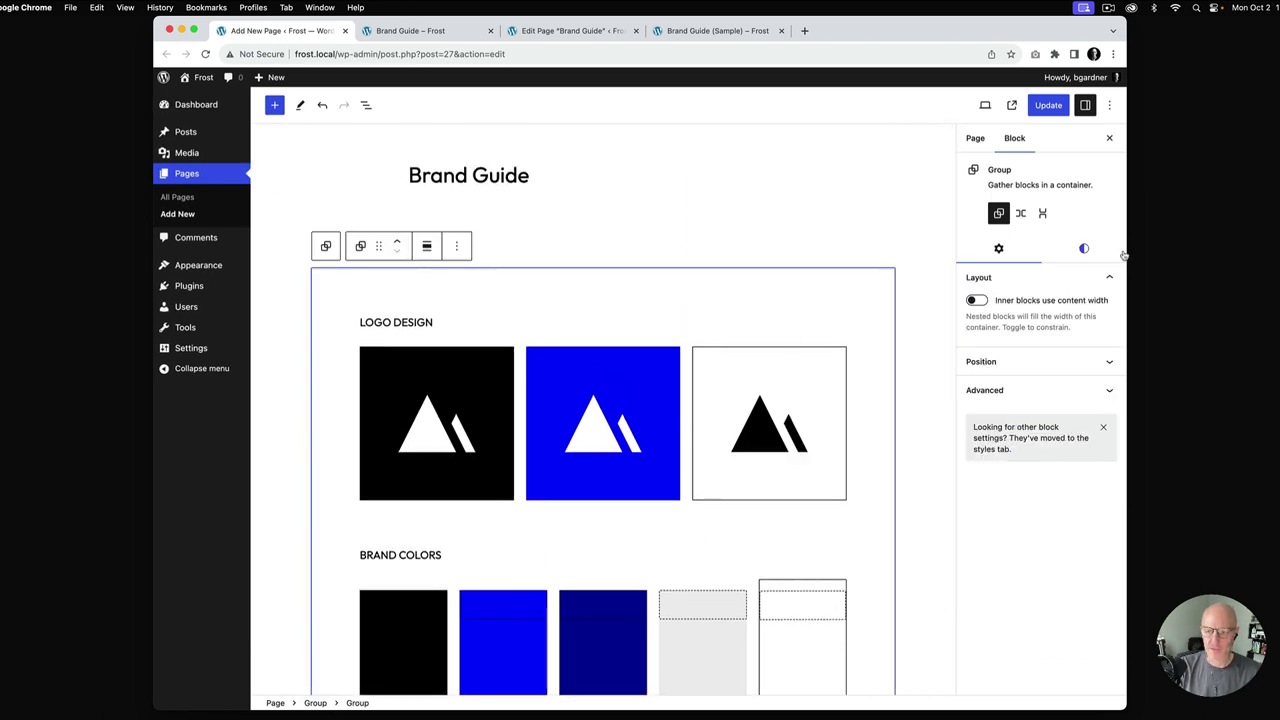
pyautogui.click(1084, 248)
pyautogui.scroll(-2, 1048, 430)
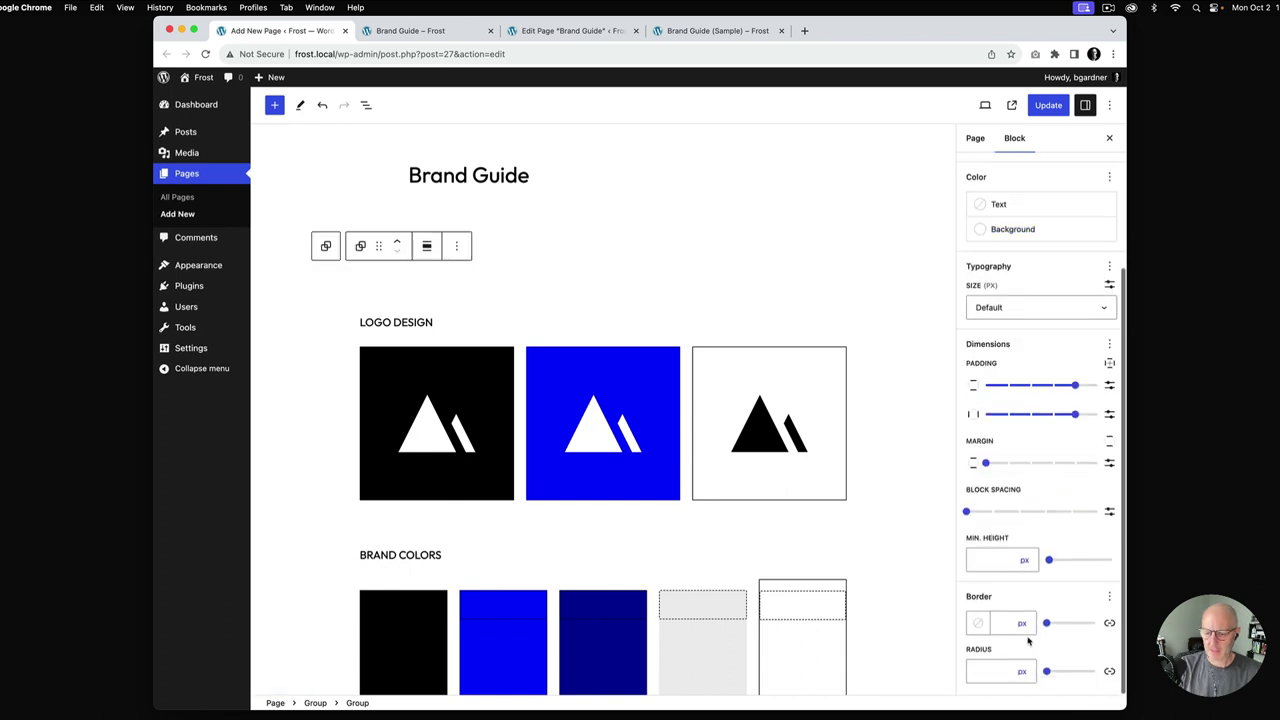
pyautogui.click(988, 623)
pyautogui.write('1')
pyautogui.click(982, 623)
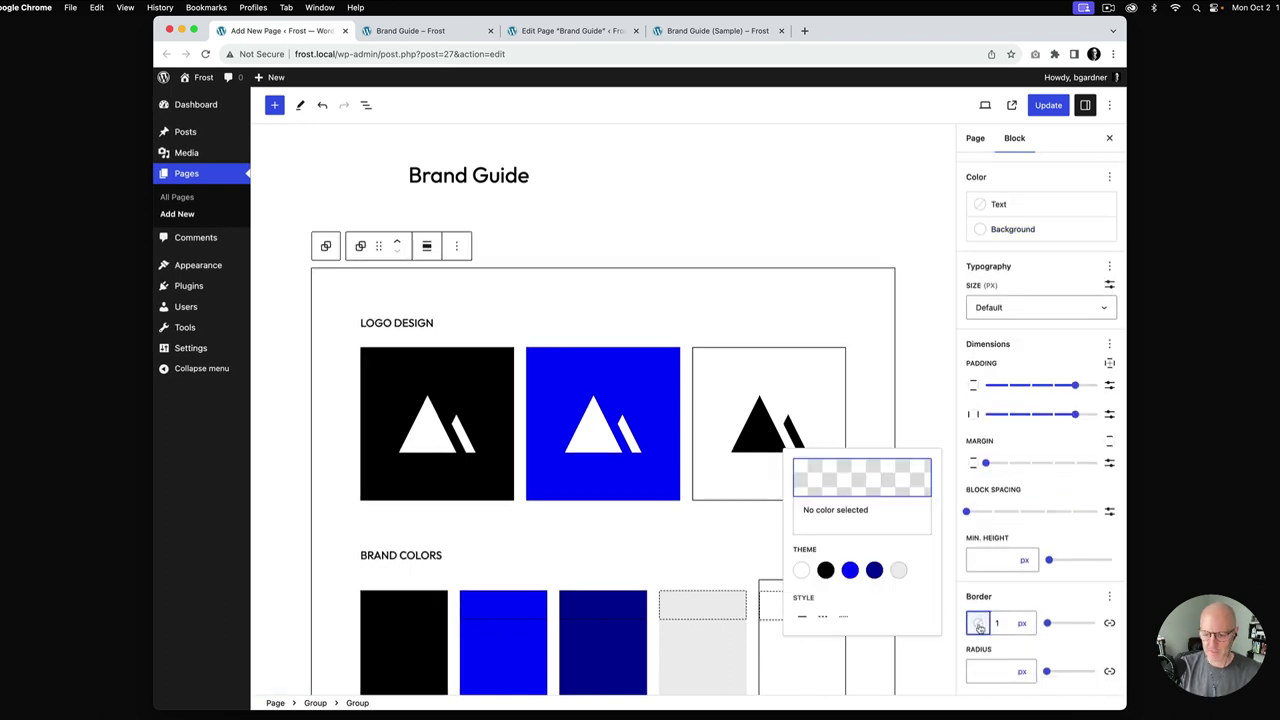
pyautogui.click(825, 568)
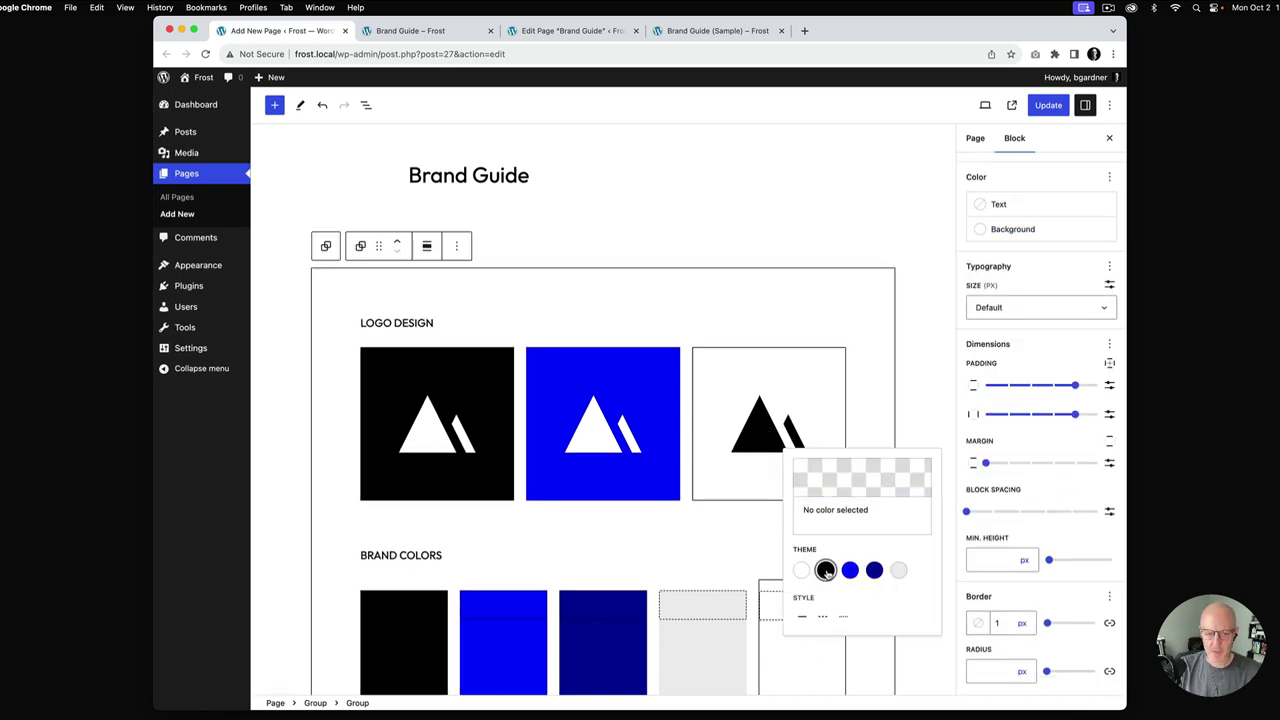
pyautogui.click(1008, 623)
pyautogui.write('0')
# Save the page and review the published Brand Guide page
pyautogui.click(1046, 105)
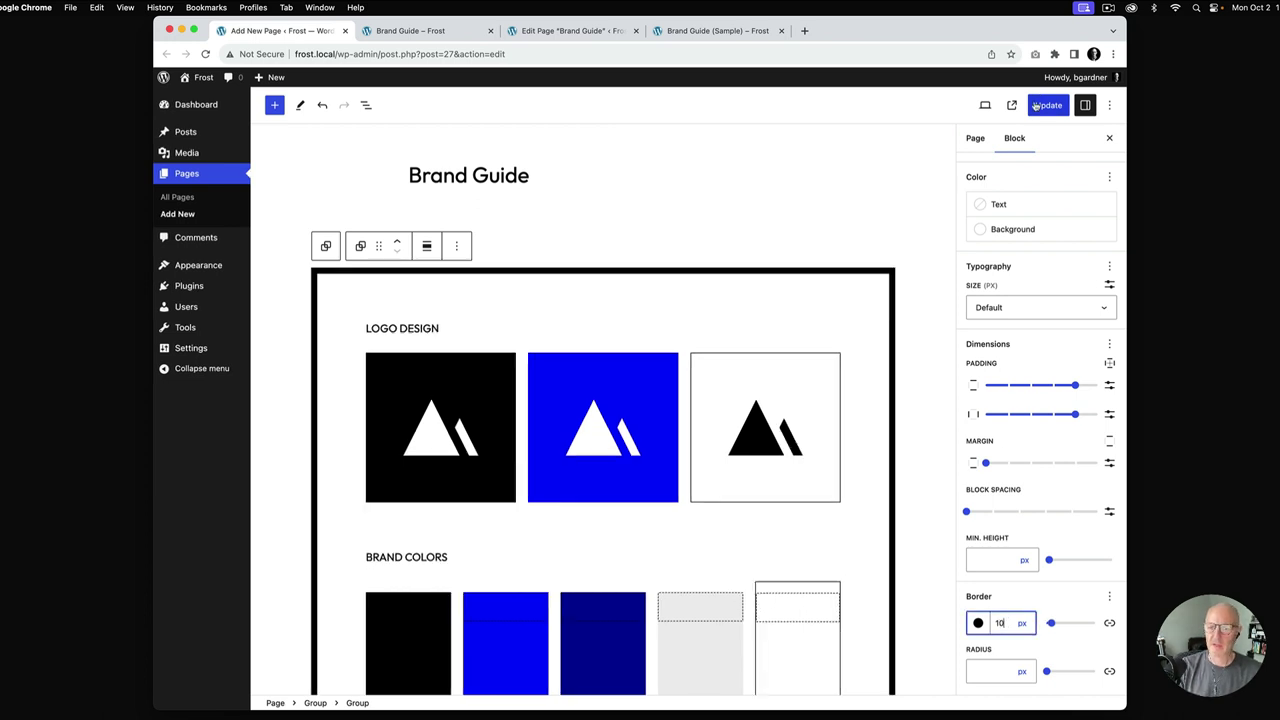
pyautogui.click(466, 32)
pyautogui.scroll(5, 597, 348)
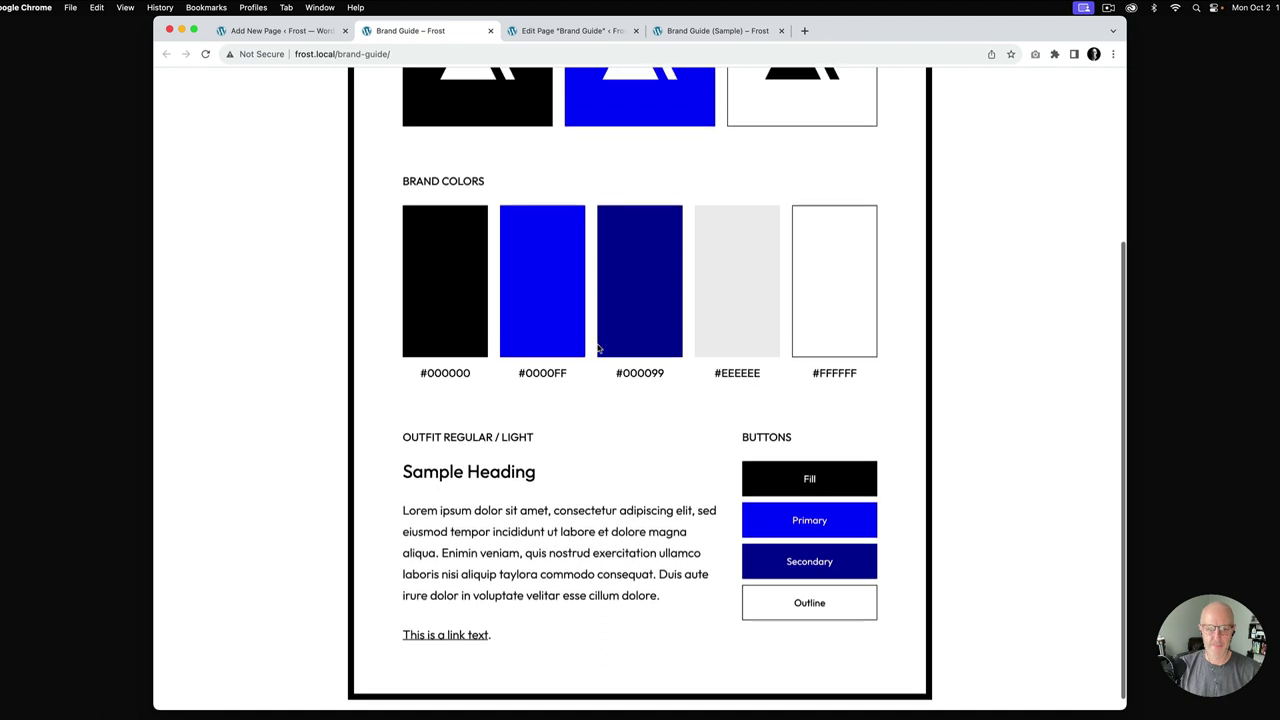
pyautogui.scroll(-5, 597, 348)
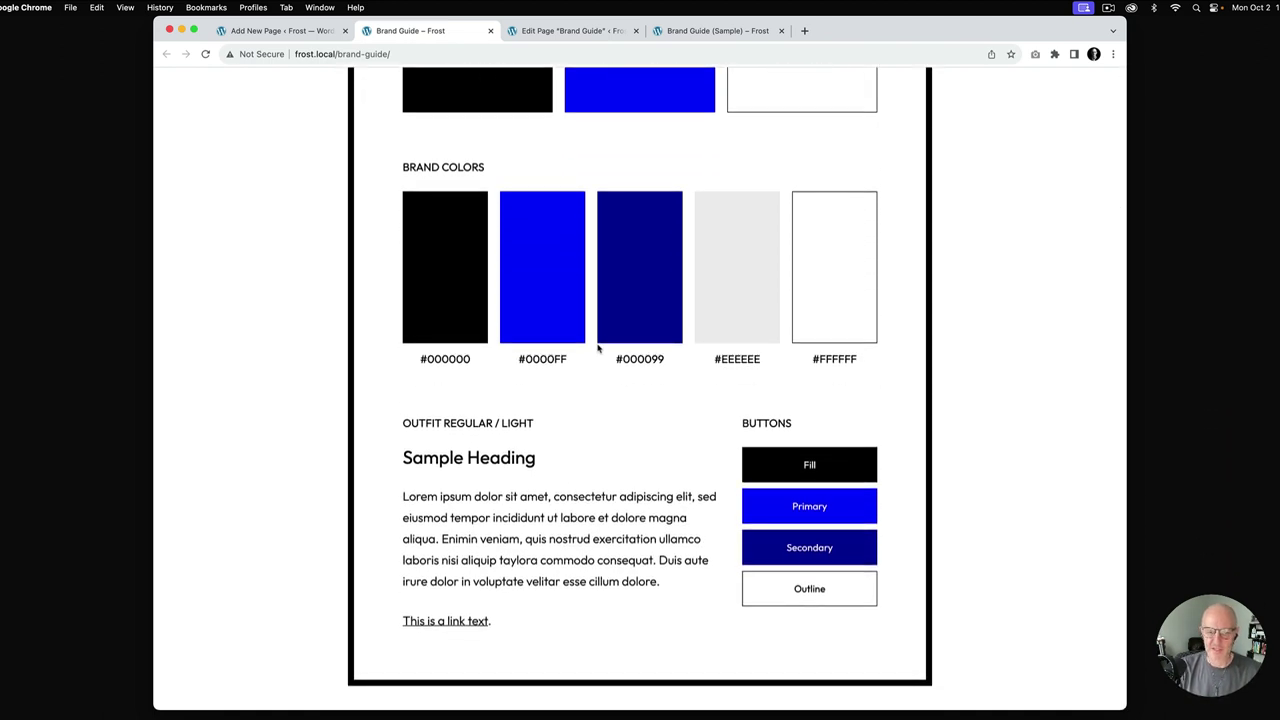
pyautogui.scroll(5, 597, 348)
# Undo the border and white background, restoring the black outer group
pyautogui.click(290, 31)
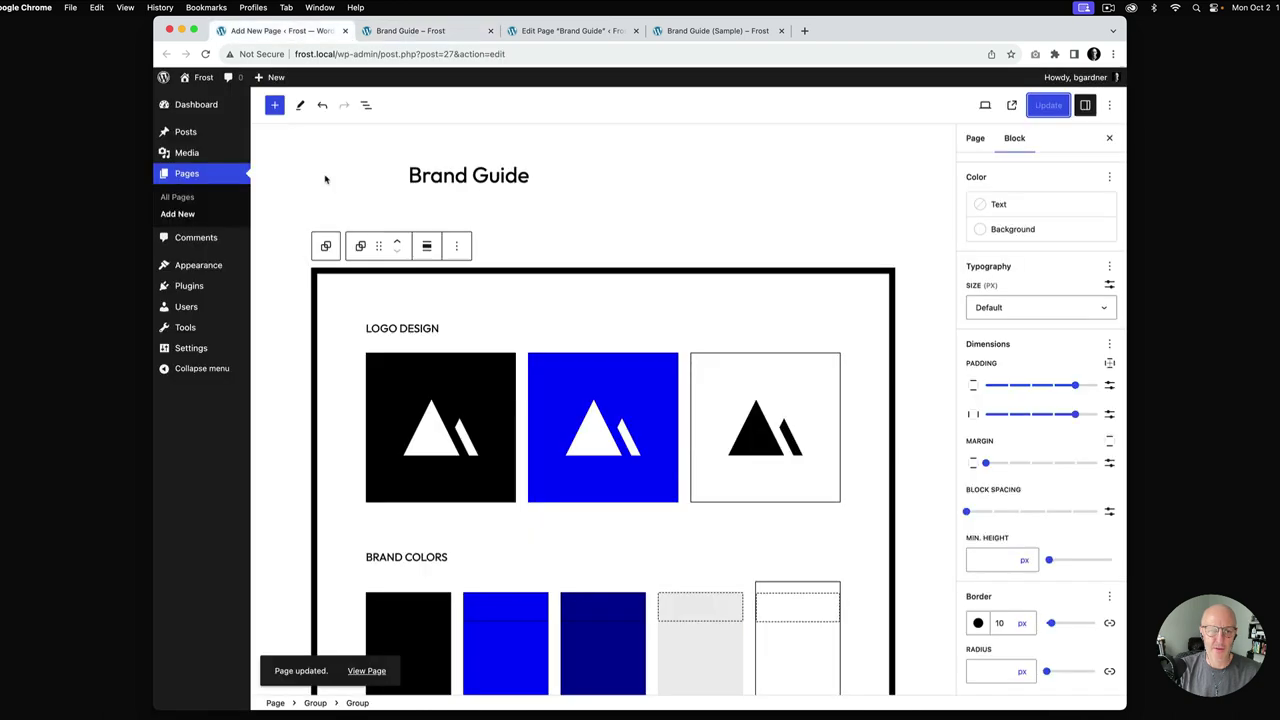
pyautogui.press('super+z')
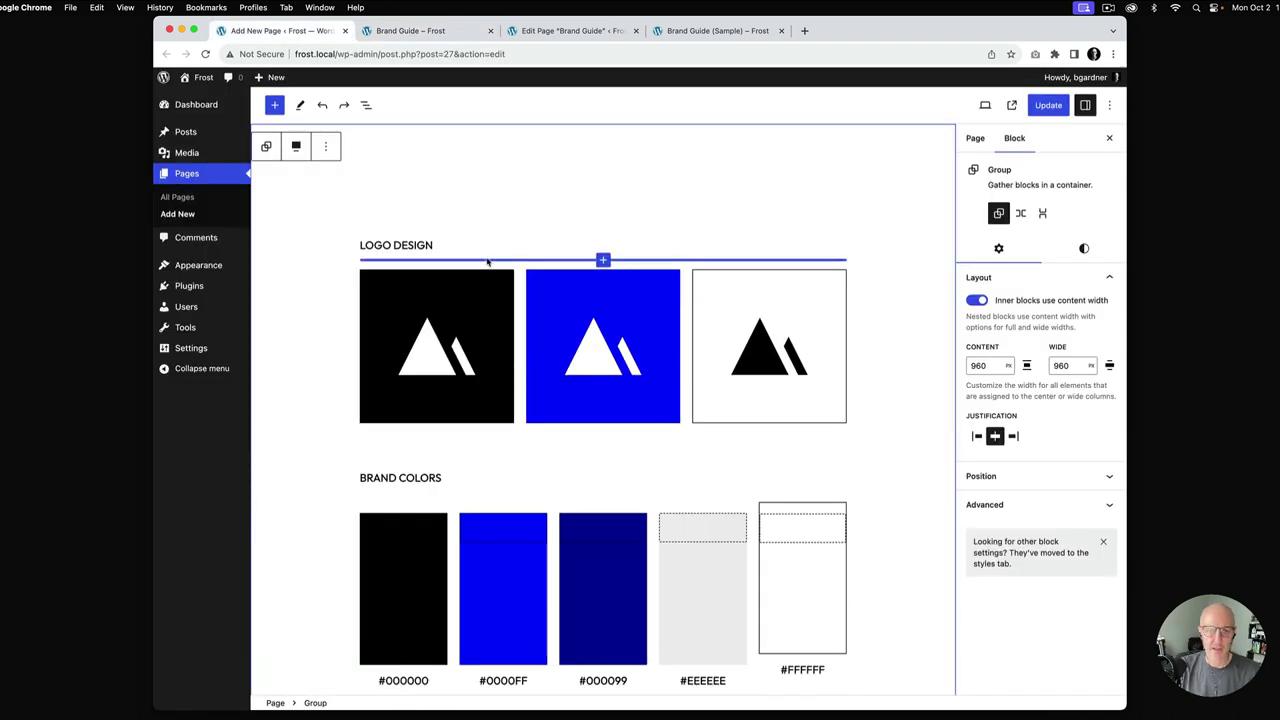
pyautogui.press('super+z')
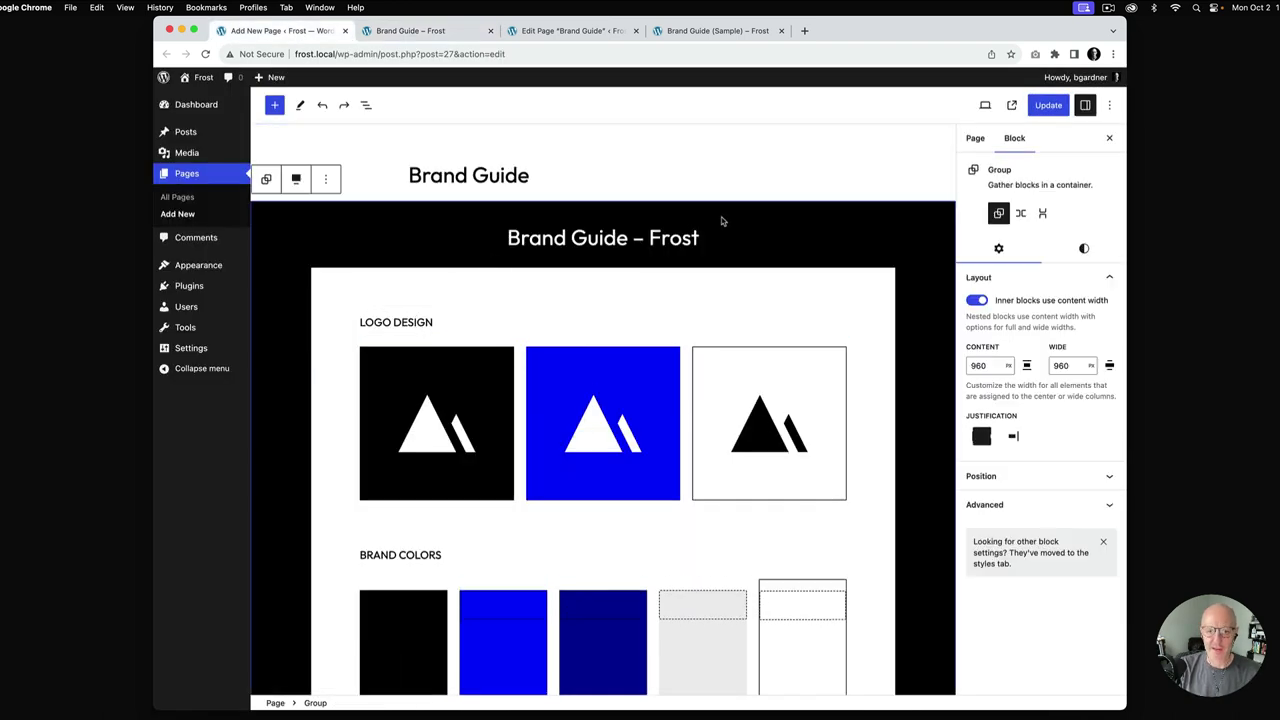
# Apply the theme's dark-to-blue gradient background to the outer group, save, and view the live page
pyautogui.click(1084, 248)
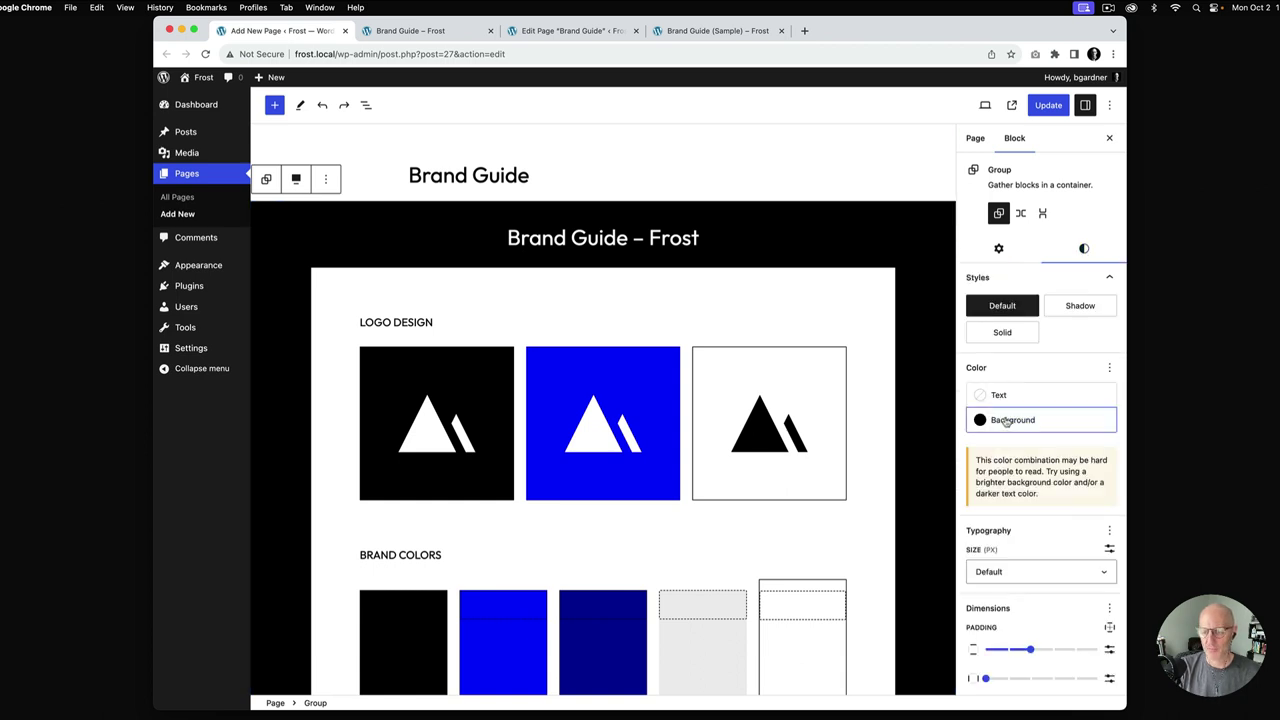
pyautogui.click(1008, 421)
pyautogui.click(848, 422)
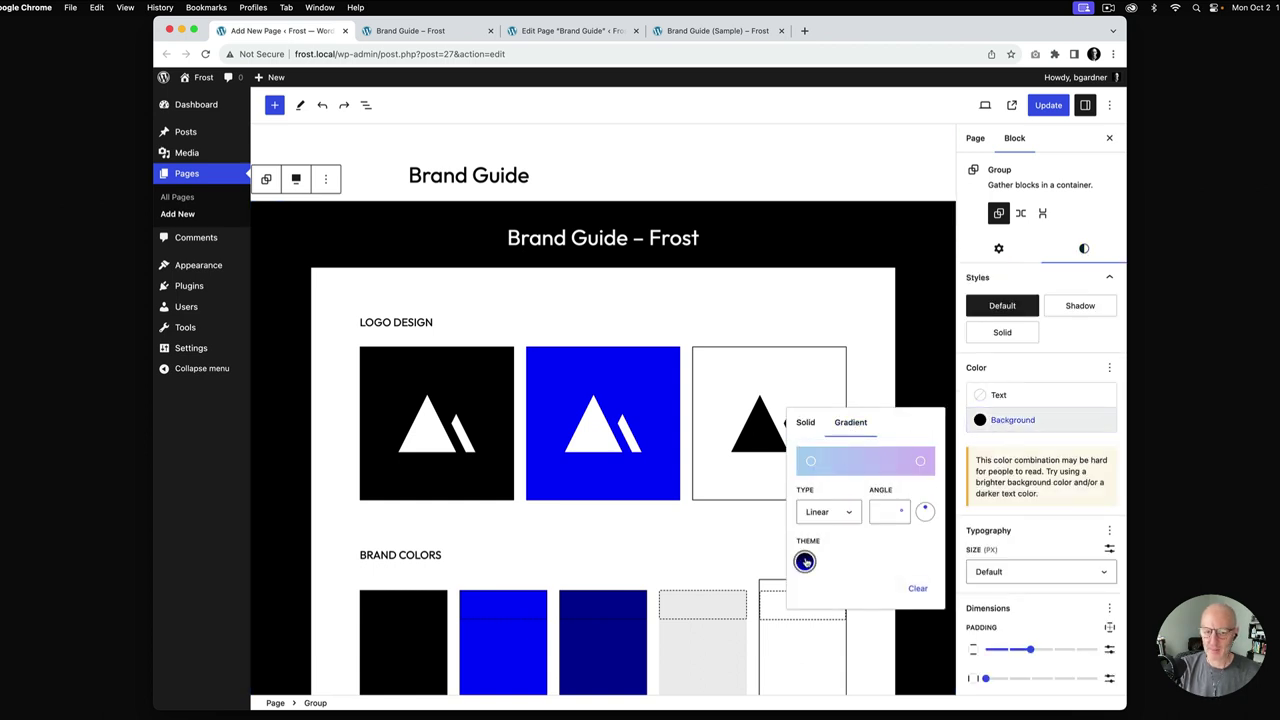
pyautogui.click(805, 562)
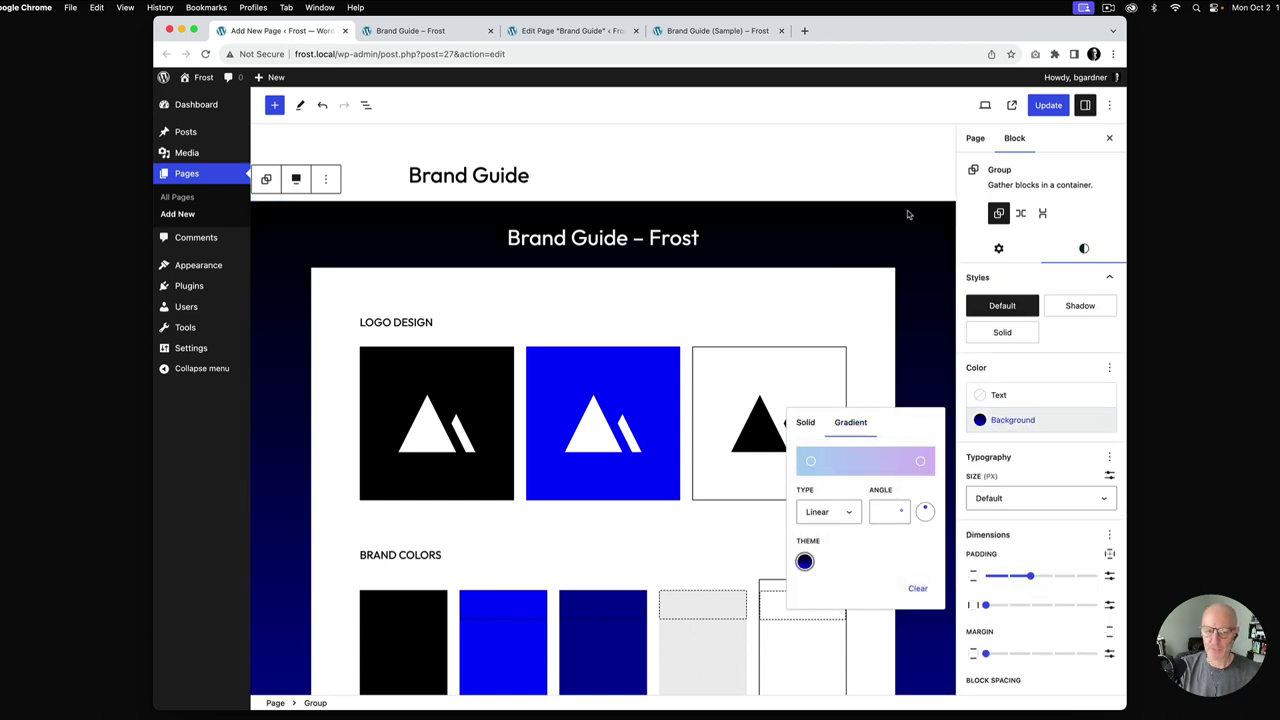
pyautogui.click(1054, 110)
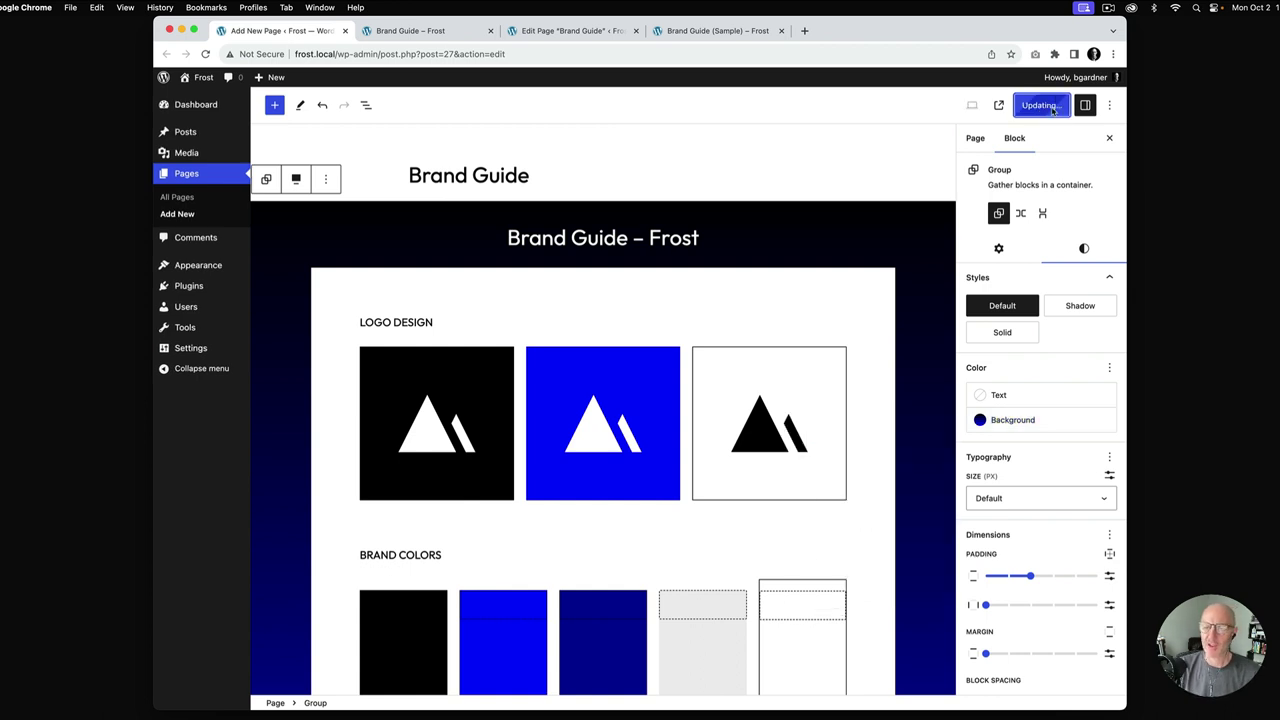
pyautogui.click(410, 30)
pyautogui.press('super+r')
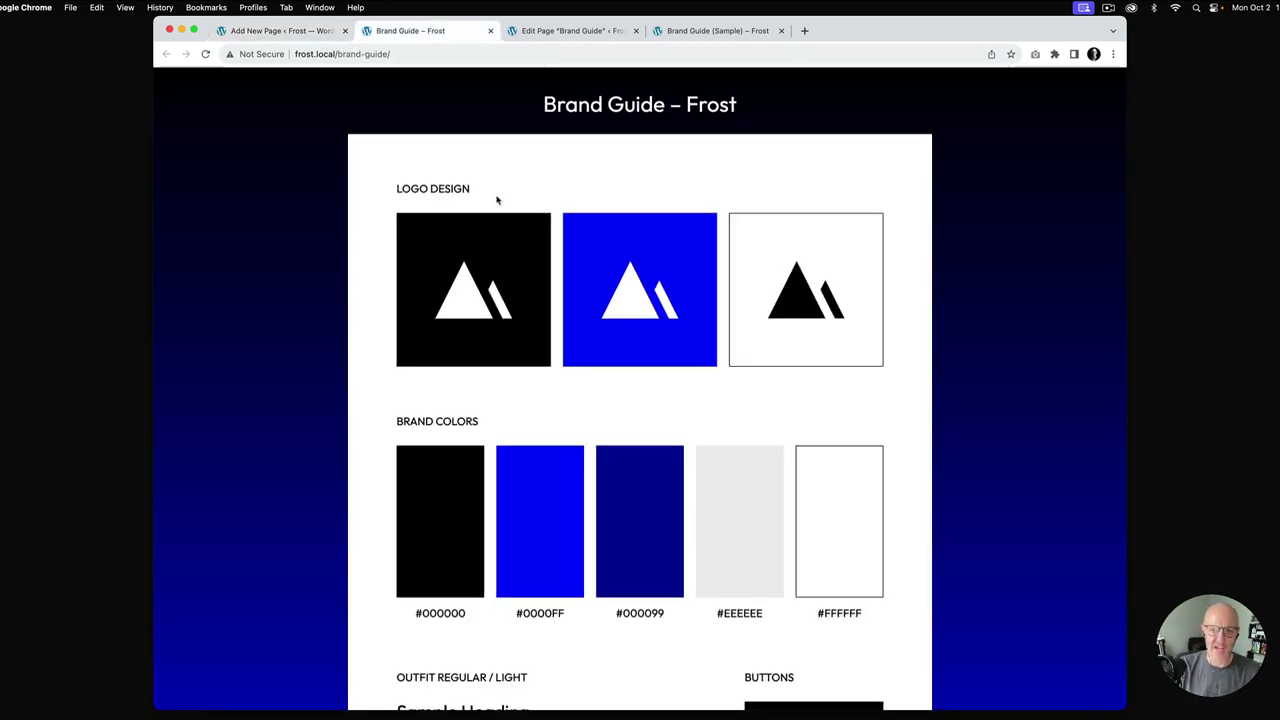
pyautogui.scroll(-5, 497, 200)
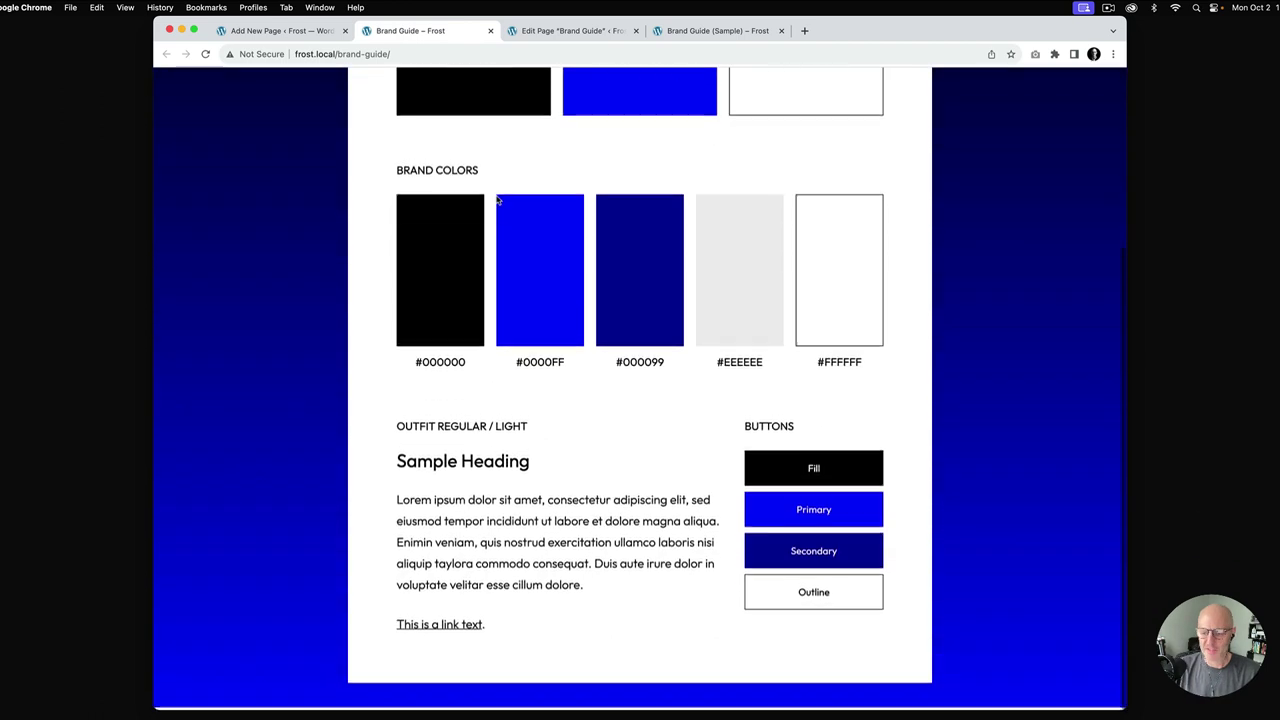
pyautogui.scroll(5, 497, 200)
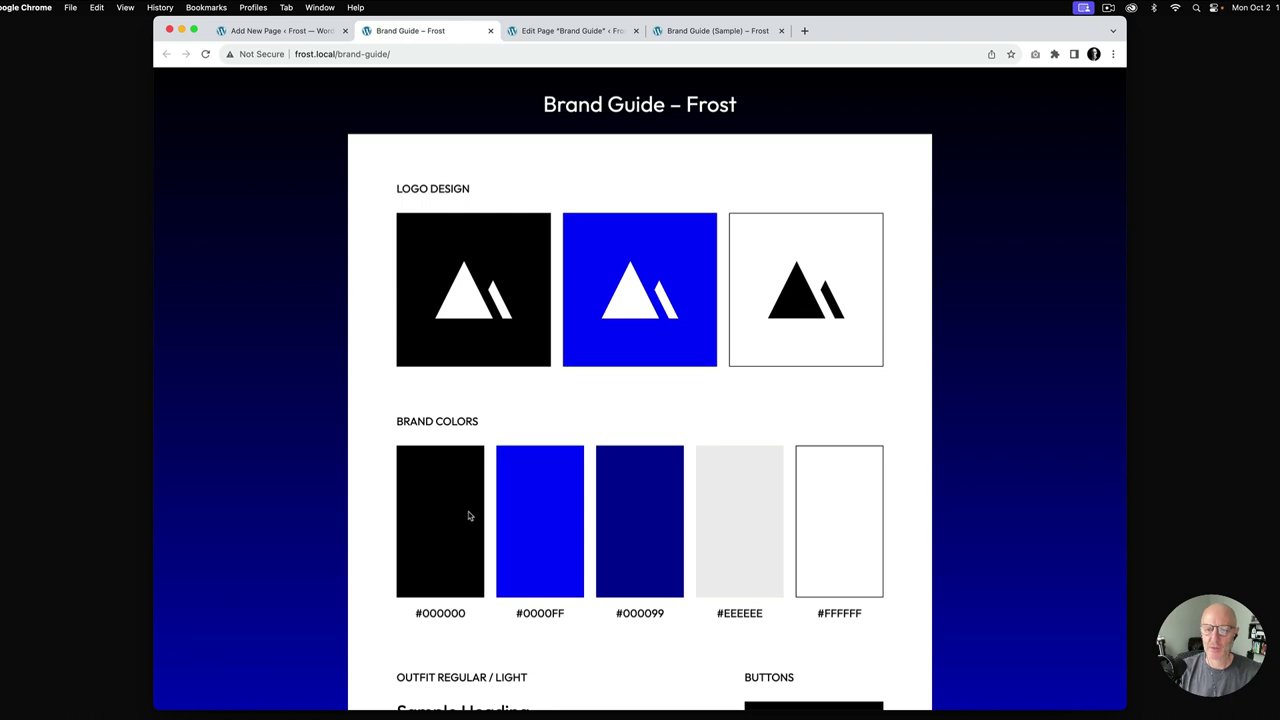
pyautogui.scroll(-5, 469, 516)
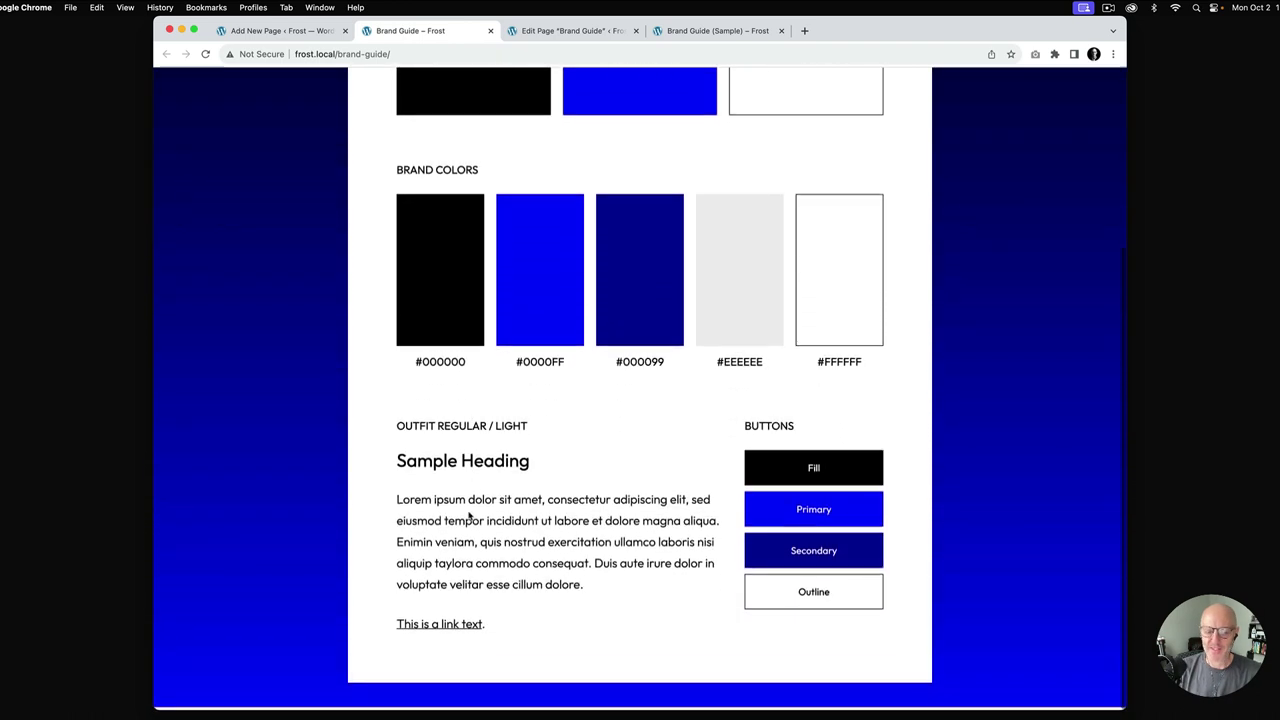
pyautogui.scroll(5, 469, 516)
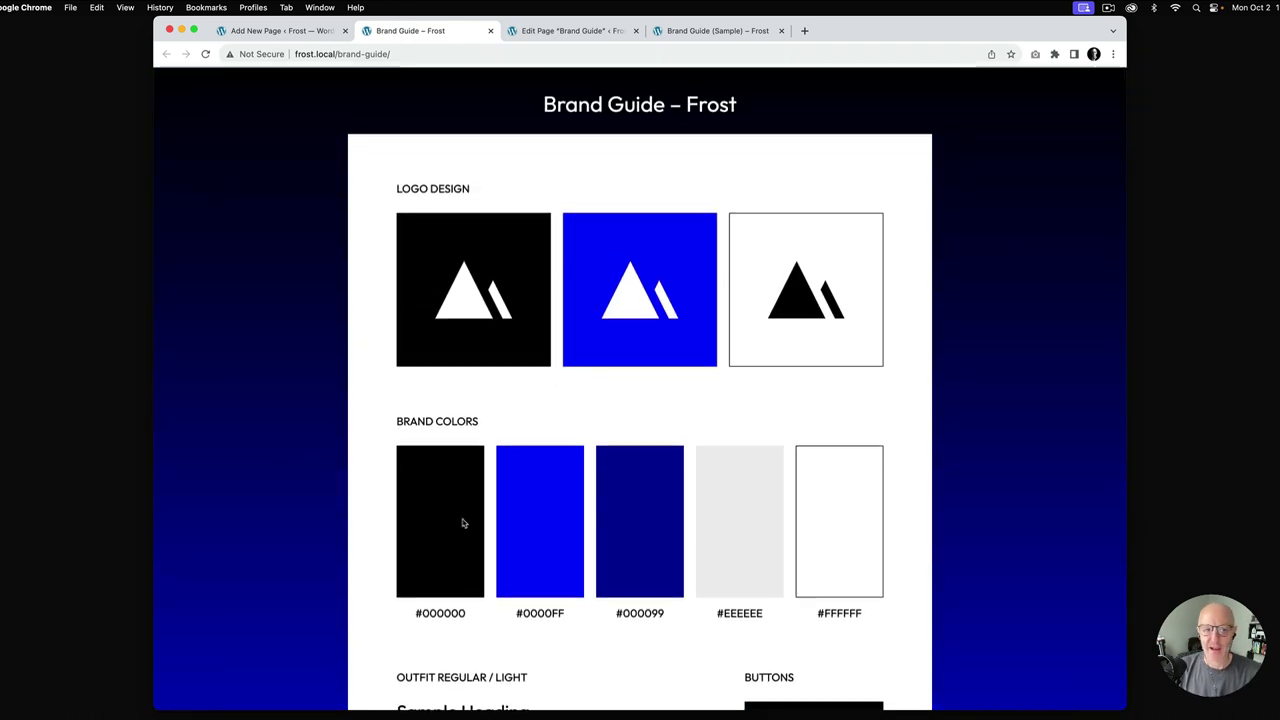